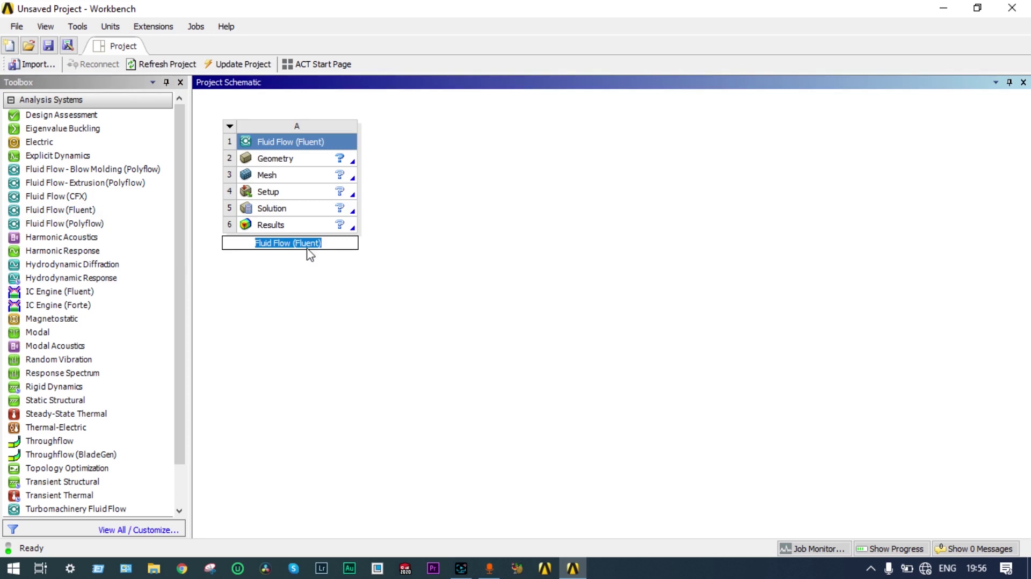
Step: Name the Fluid Flow (Fluent) analysis system "CFD Cylinder"
text(CFD Cylinder)
key(Return)
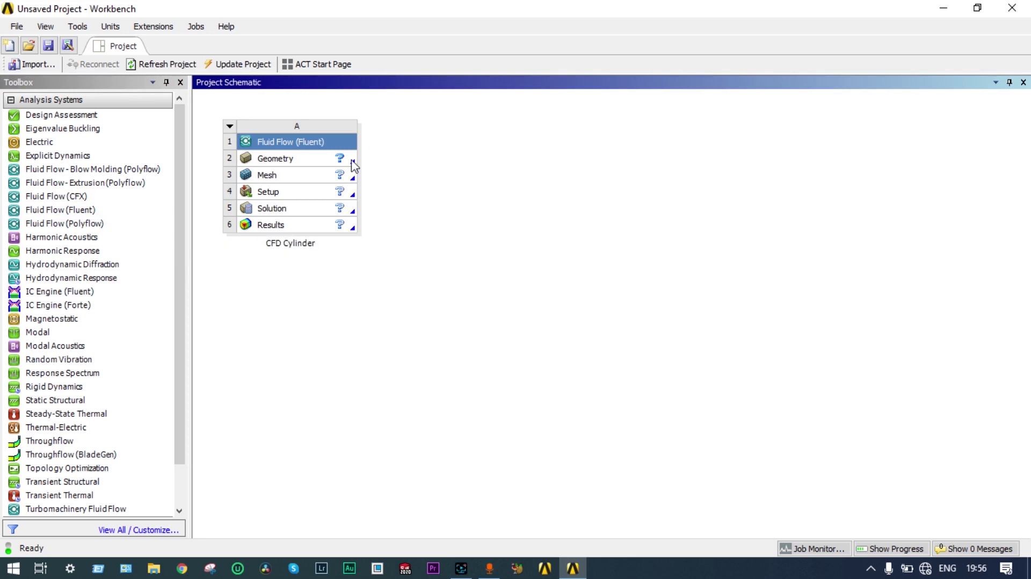
Step: Set the analysis type in the Geometry component's properties to 2D and close the properties
click(353, 165)
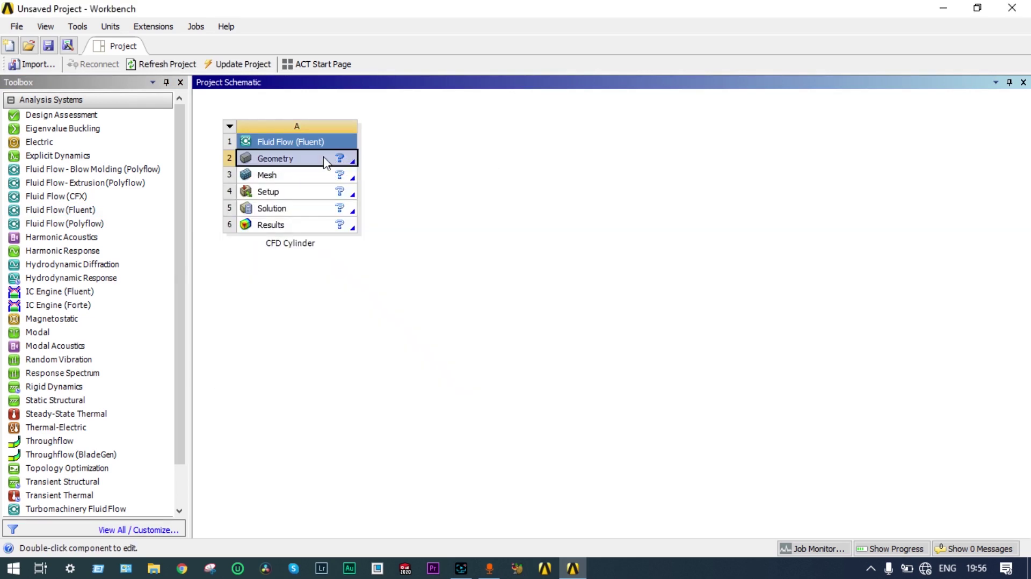
right_click(325, 160)
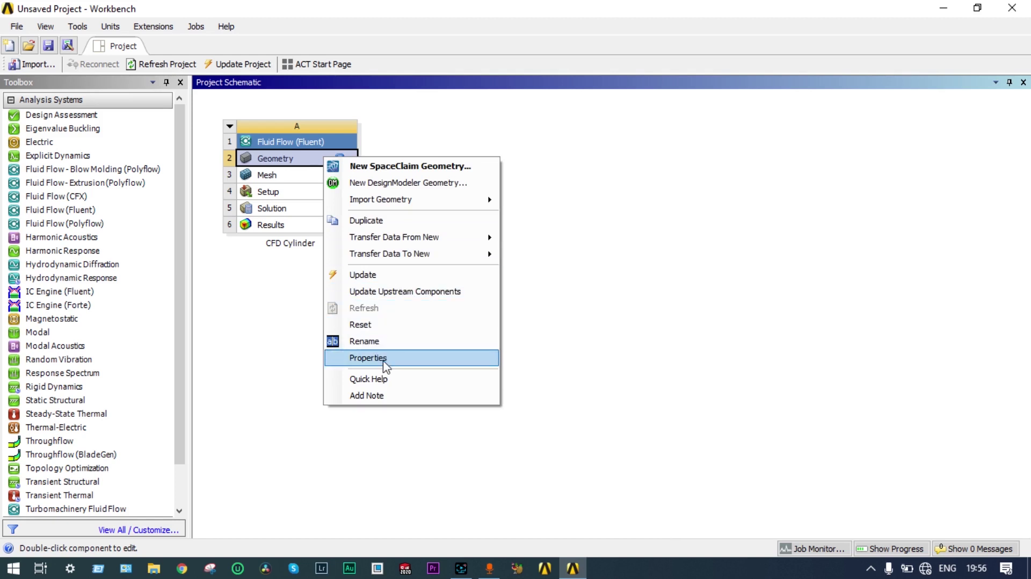
click(385, 358)
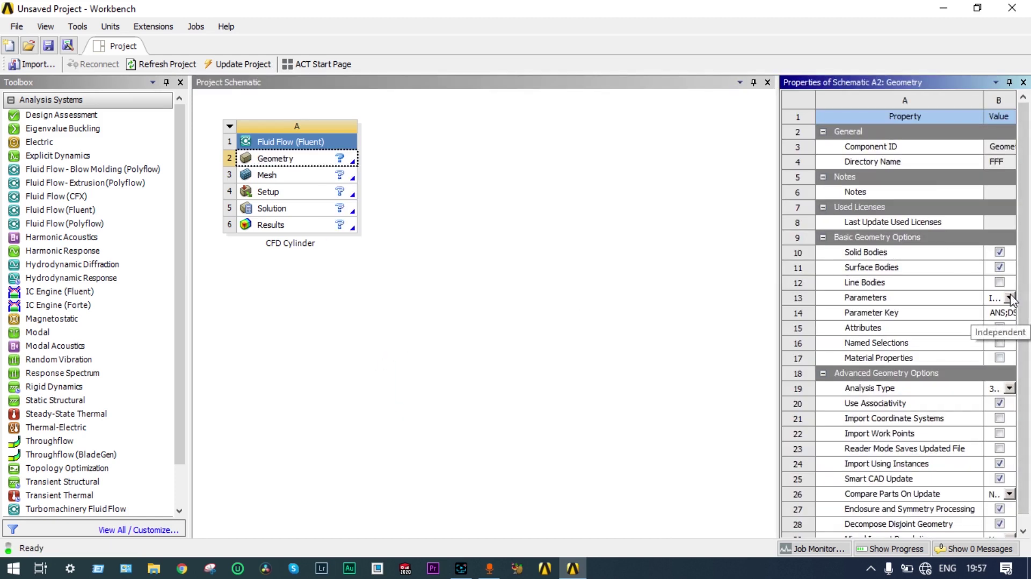
drag(778, 96, 710, 103)
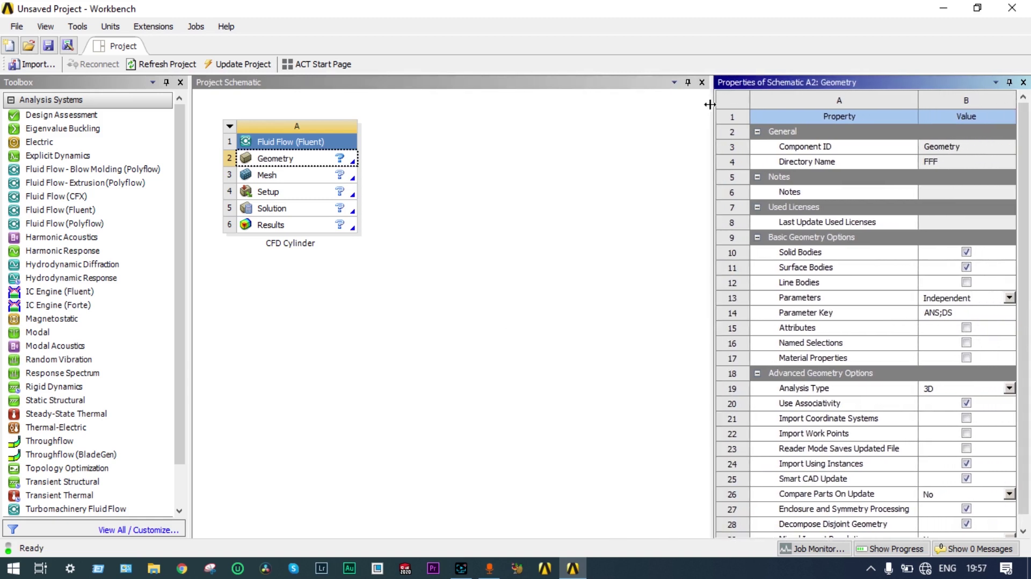
click(1010, 388)
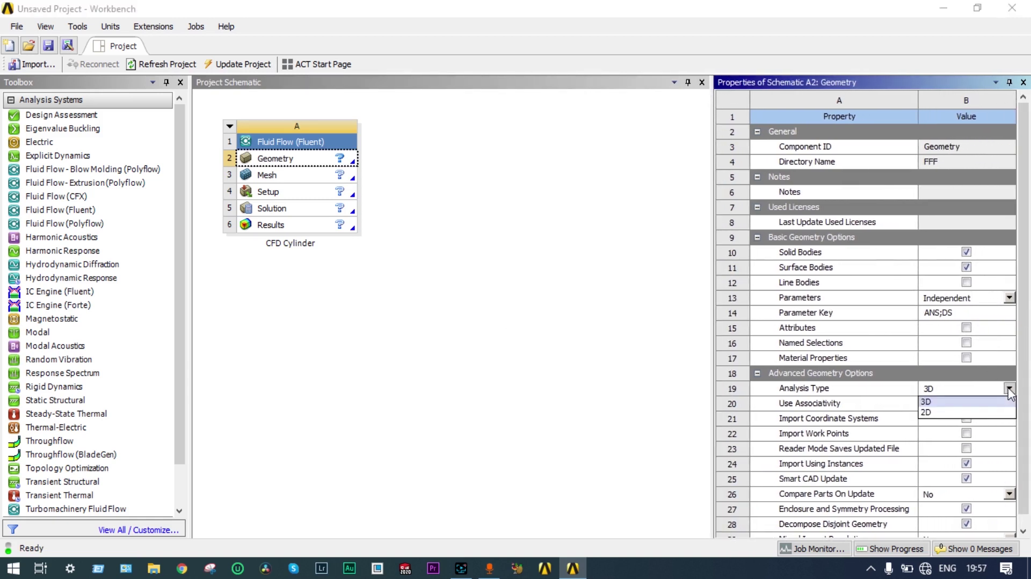
click(995, 412)
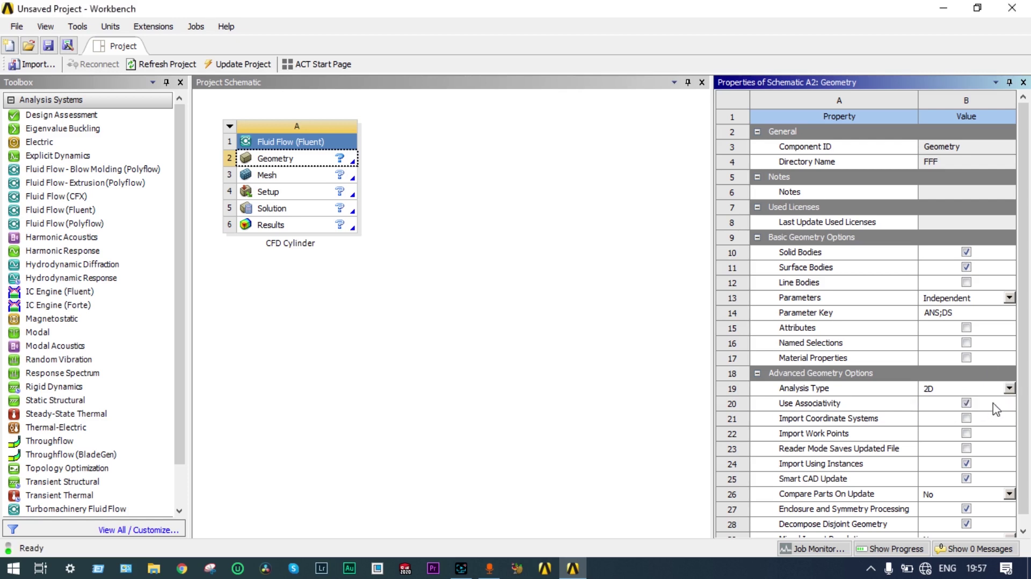
click(1024, 82)
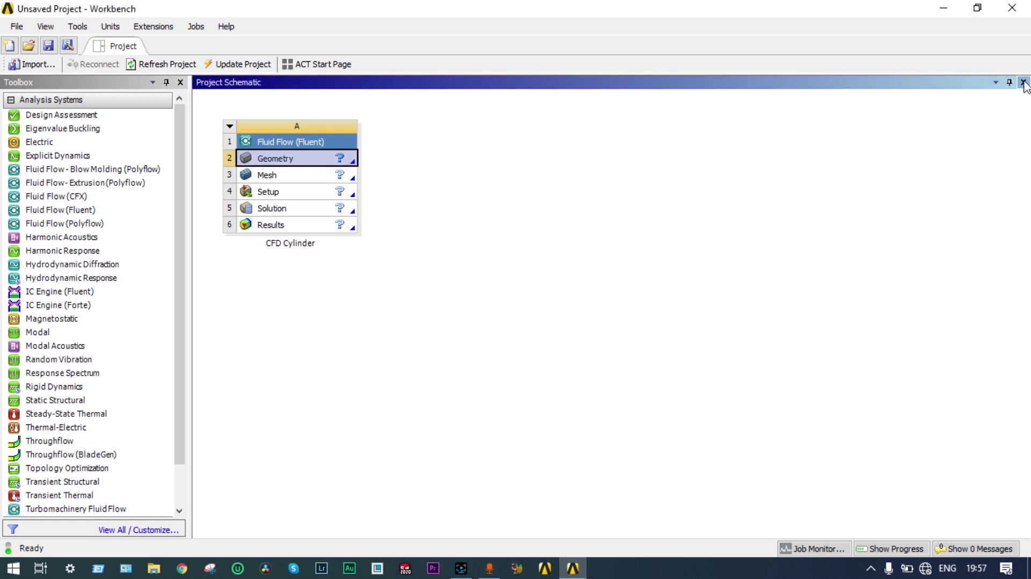
Step: Create a new DesignModeler geometry for the CFD Cylinder system and view its XY plane face-on
right_click(302, 160)
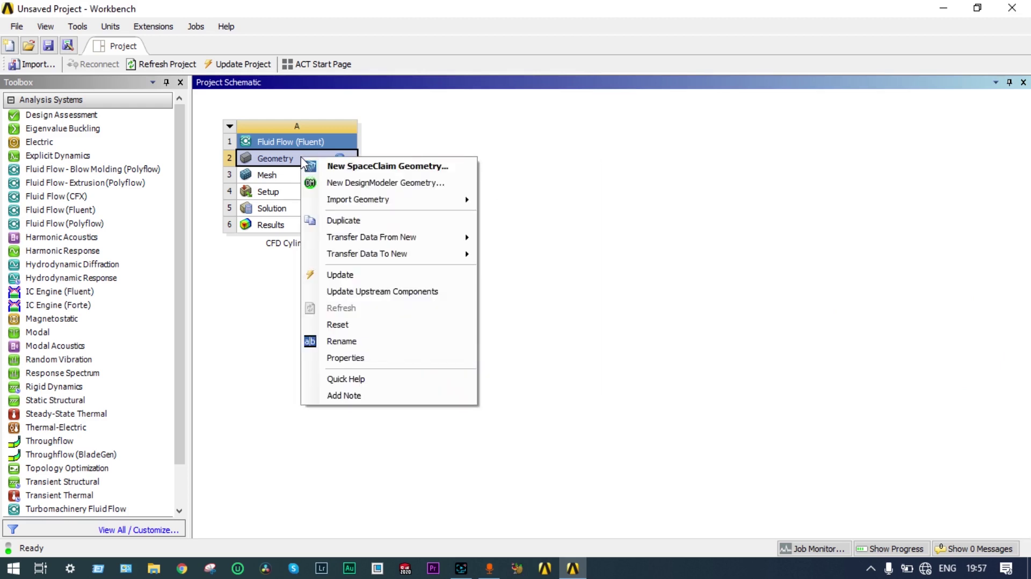
click(324, 184)
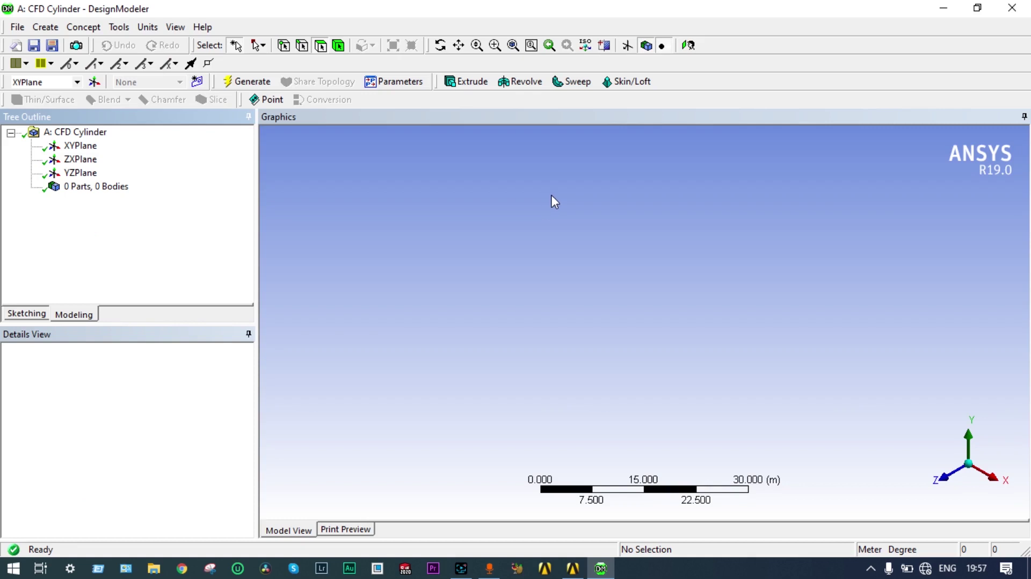
click(85, 147)
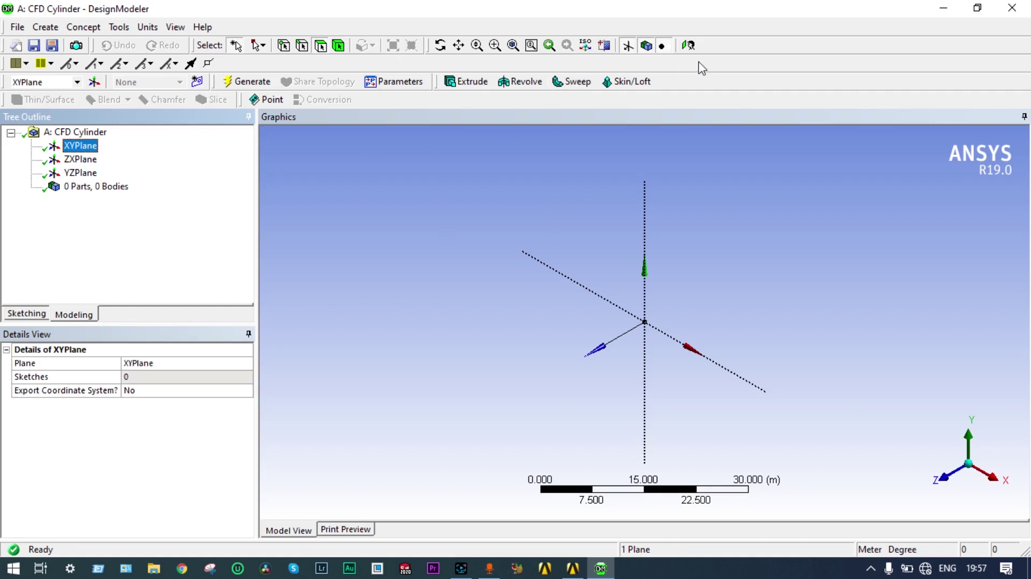
click(689, 47)
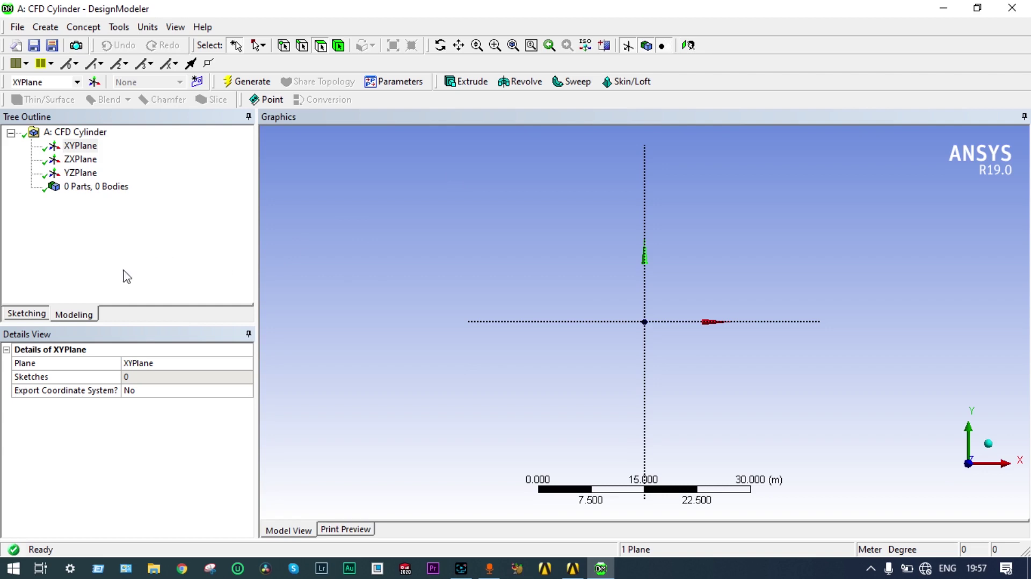
Step: Sketch a rectangle about 38.2 m long and 12.1 m high on the XY plane, cornered at the origin between the positive axes
click(42, 316)
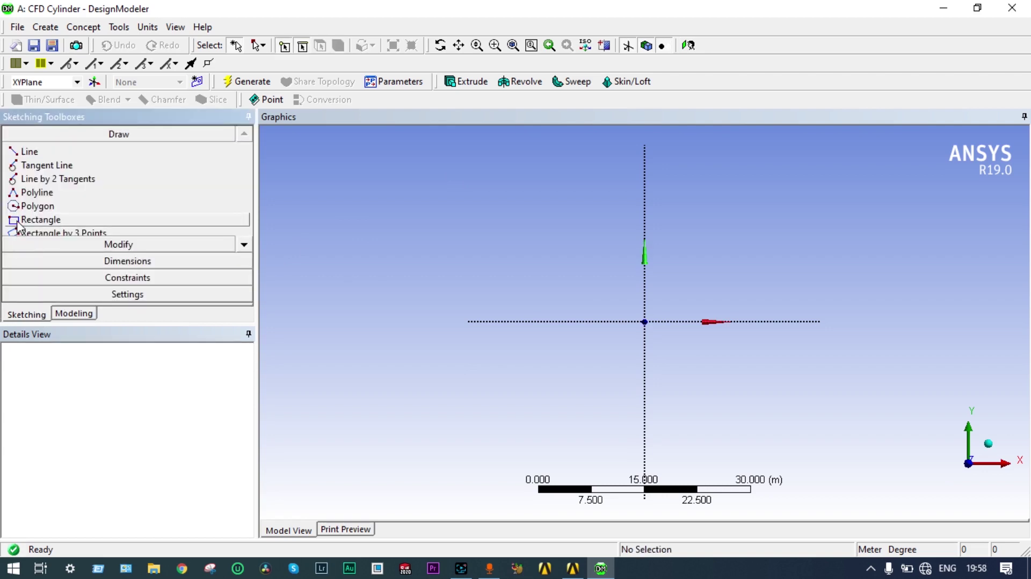
click(17, 225)
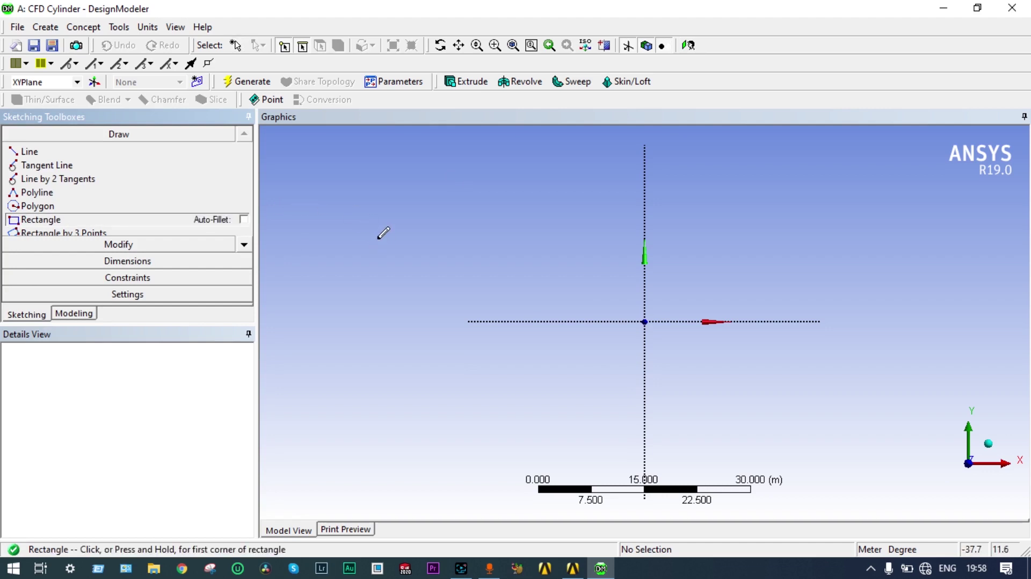
click(645, 235)
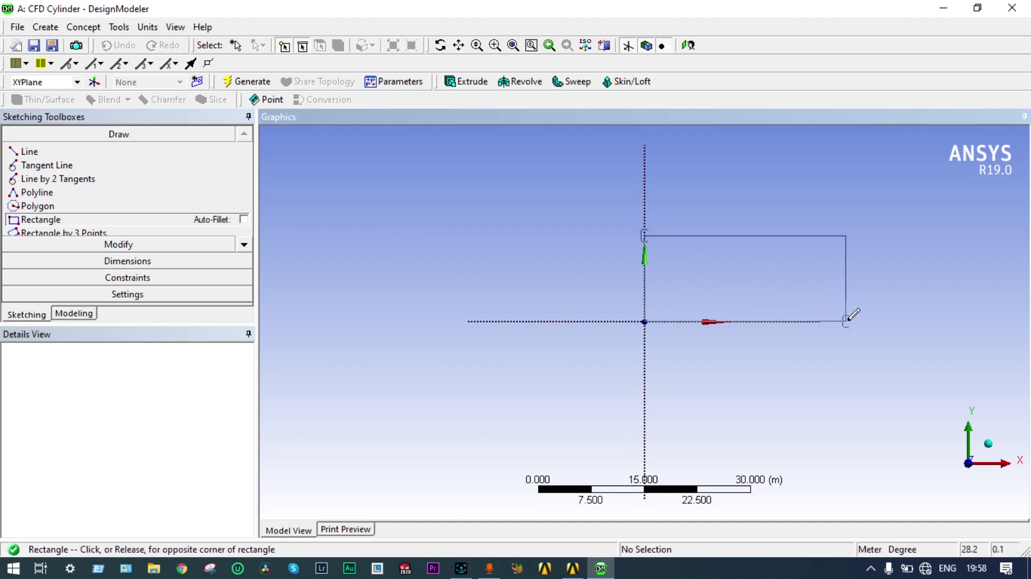
click(914, 321)
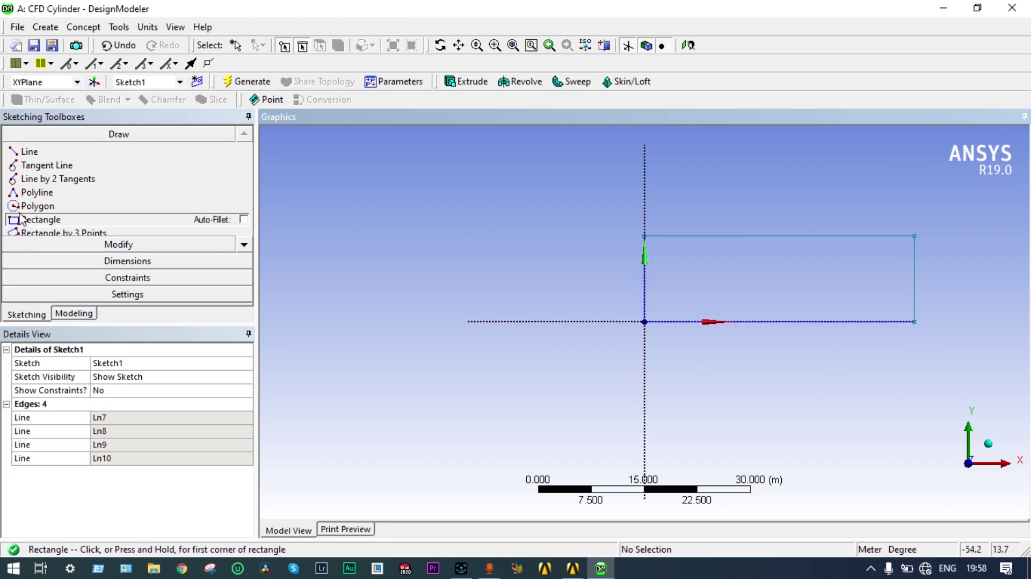
Step: Sketch a circle of about 4.1 m radius centred on the rectangle's lower edge, near its middle
click(244, 245)
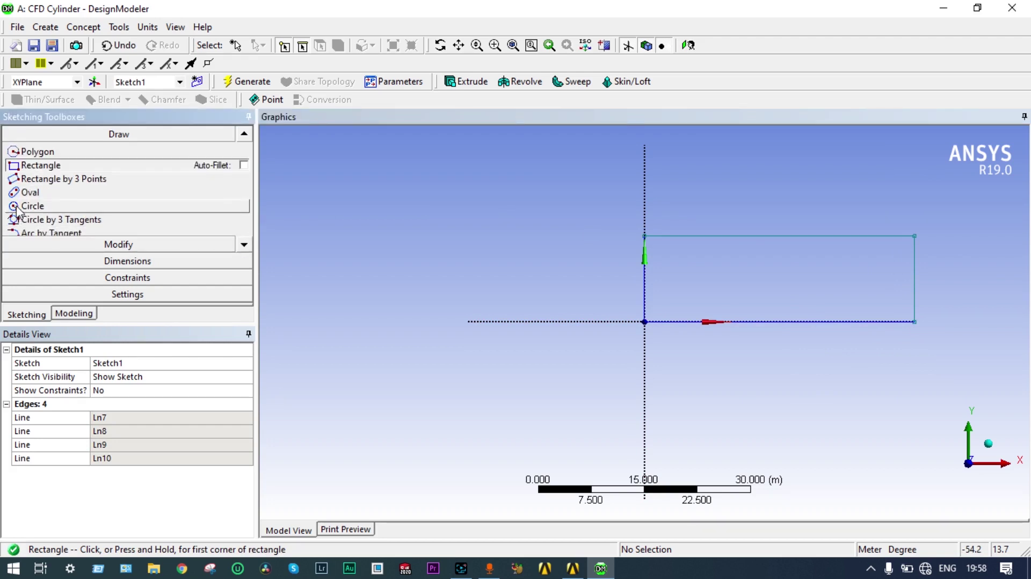
click(69, 209)
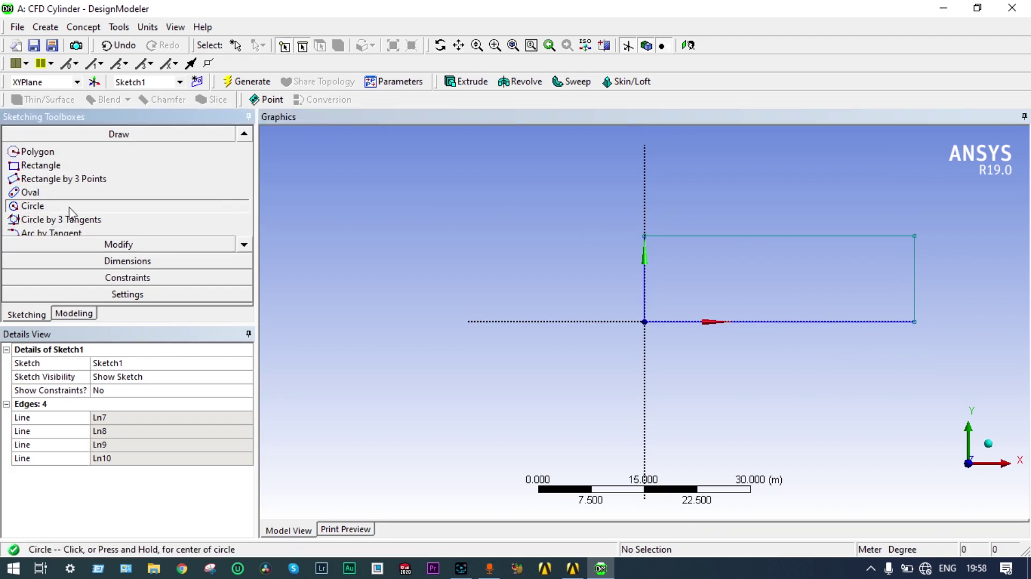
click(782, 322)
click(782, 292)
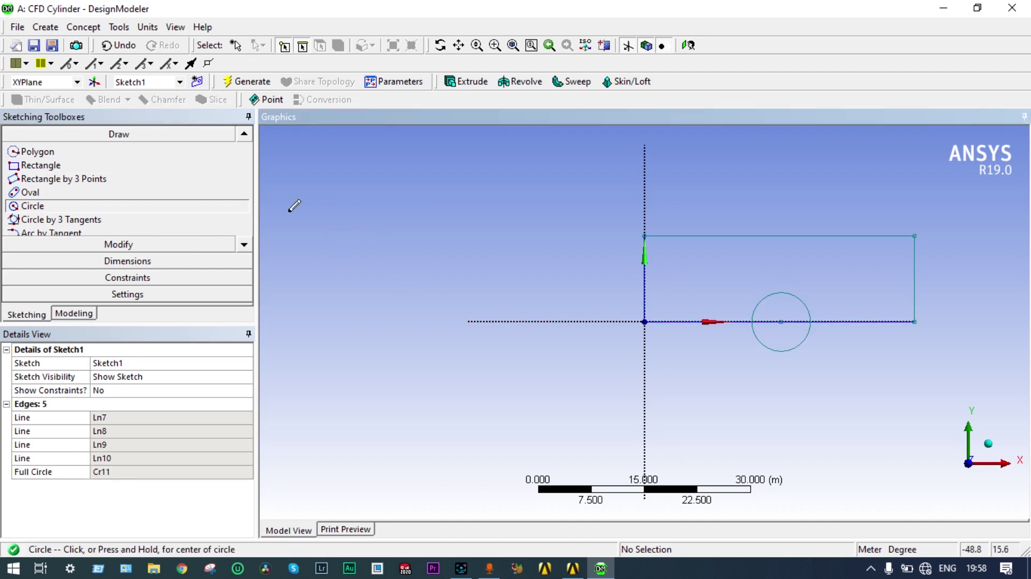
Step: Trim the circle to its upper half and trim the rectangle's lower edge inside it
click(146, 247)
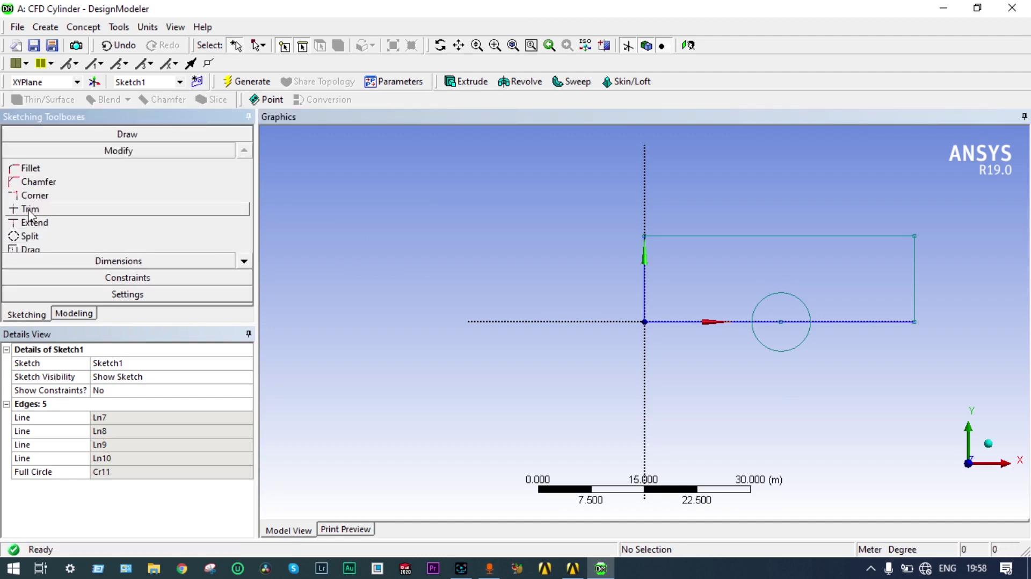
click(16, 209)
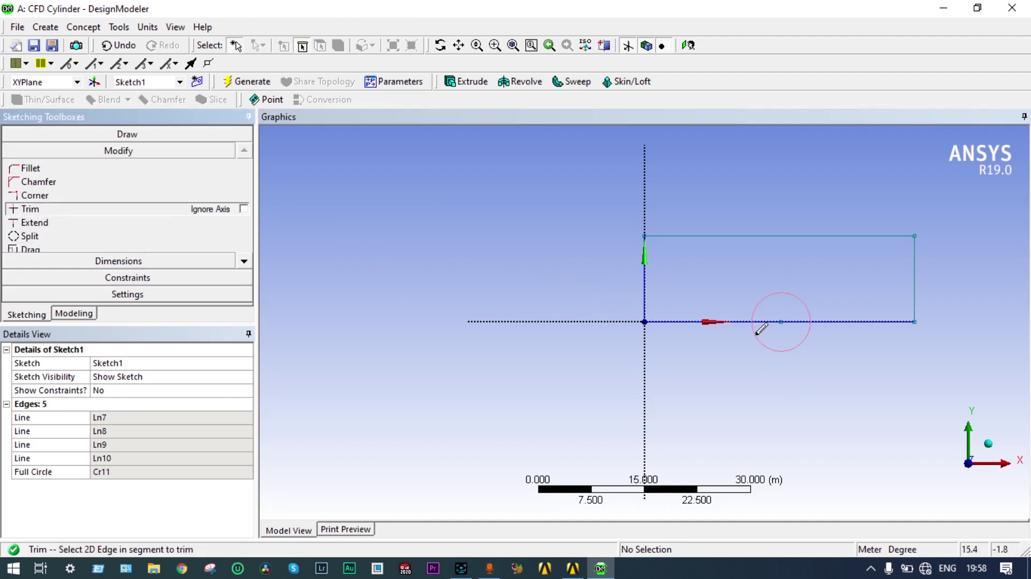
click(774, 347)
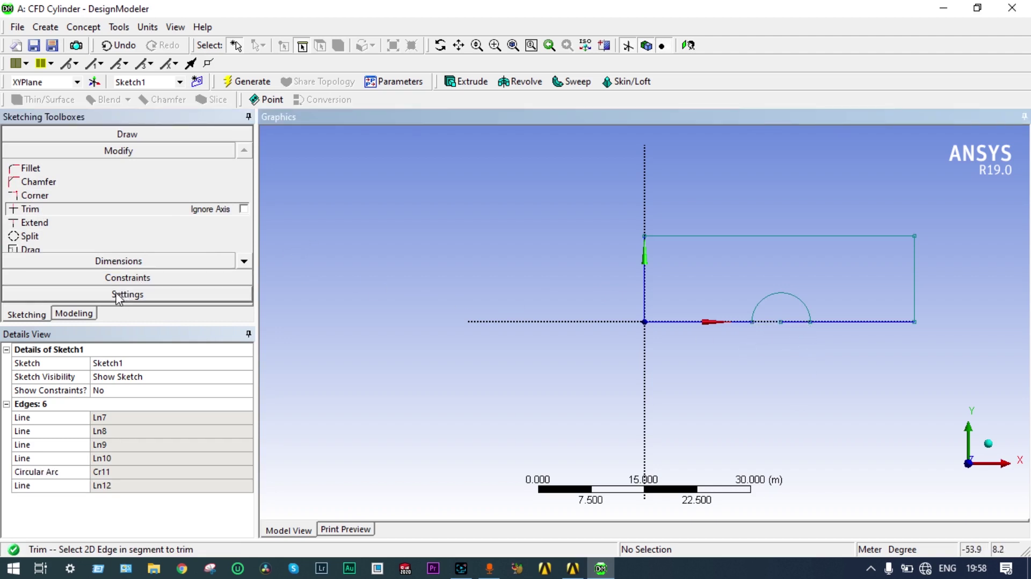
Step: Dimension the rectangle's length and height, the horizontal distance from the vertical axis to the semicircle, and the semicircle's radius
click(120, 263)
click(859, 236)
click(800, 209)
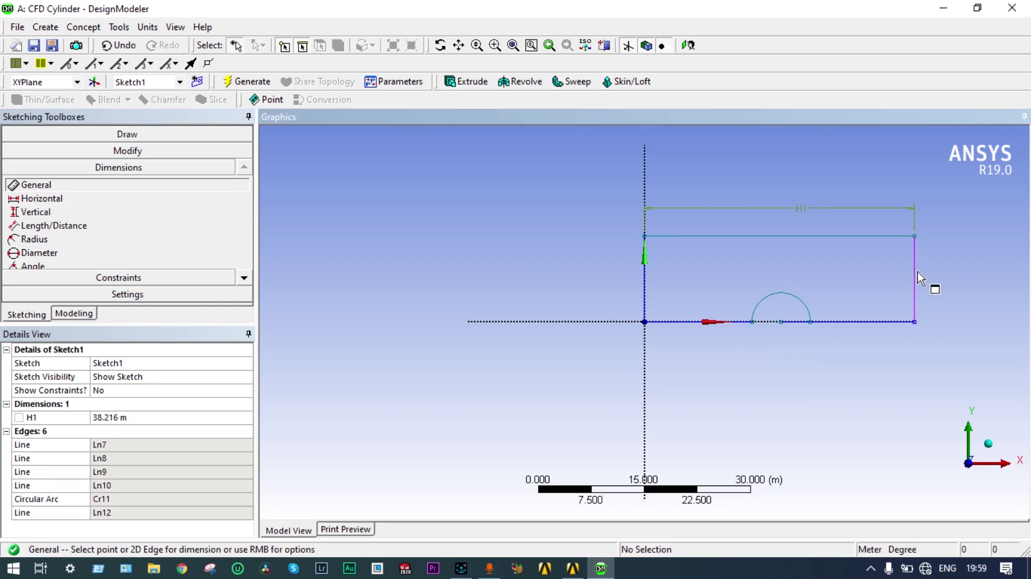
click(917, 274)
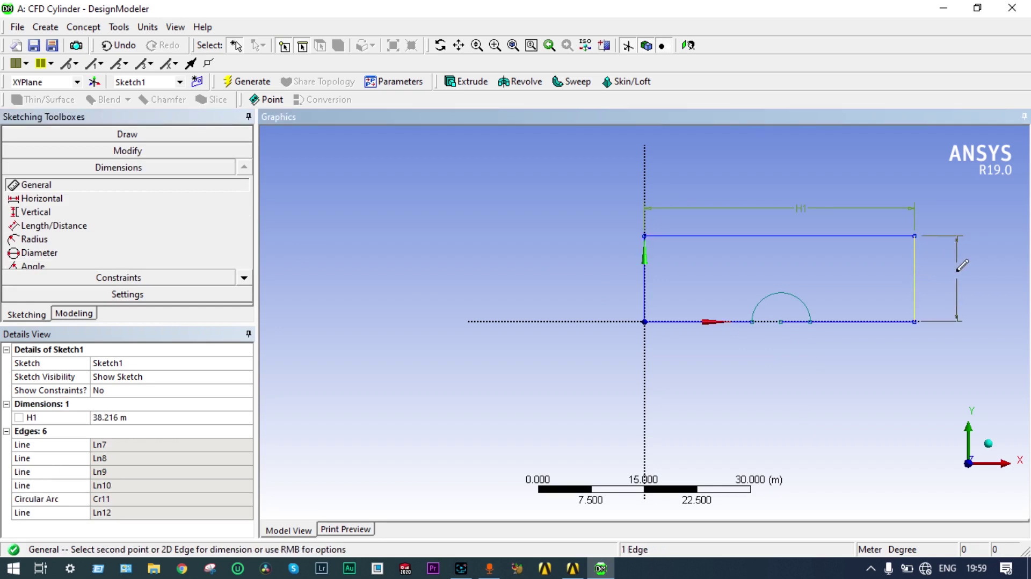
click(961, 268)
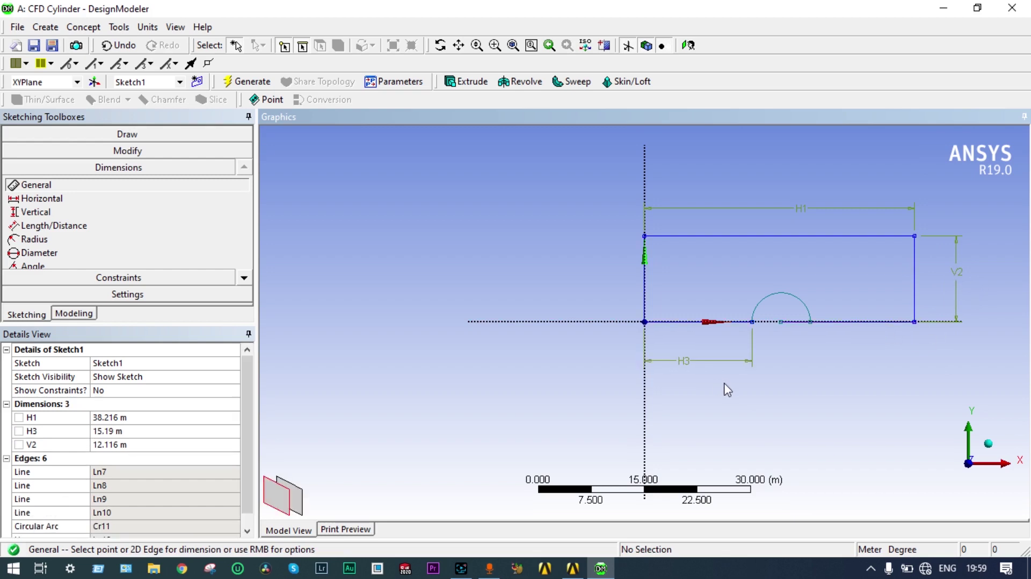
click(803, 310)
click(952, 213)
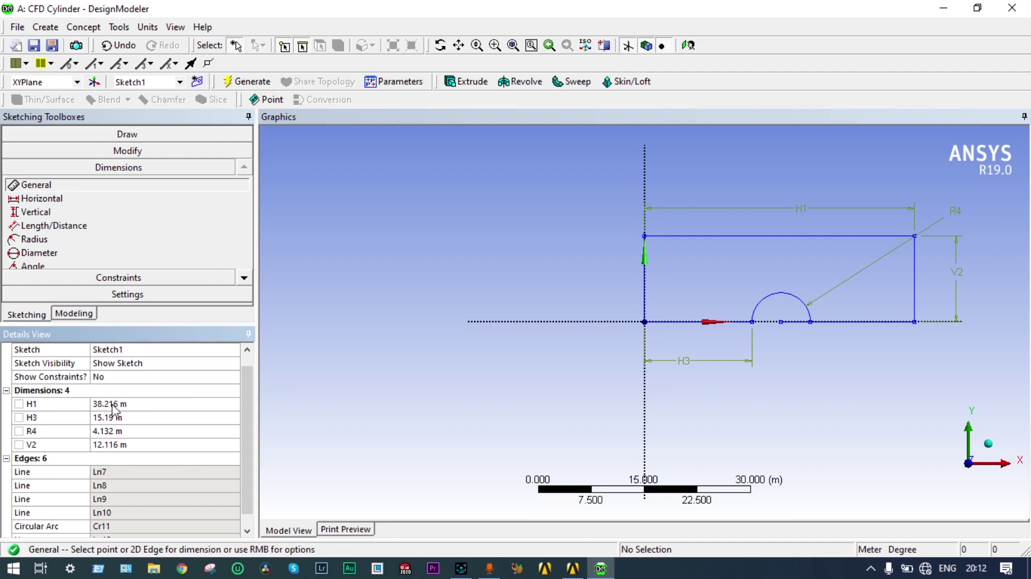
Step: Set the rectangle's length to 100 m and the distance from the vertical axis to the semicircle to 50 m
click(112, 403)
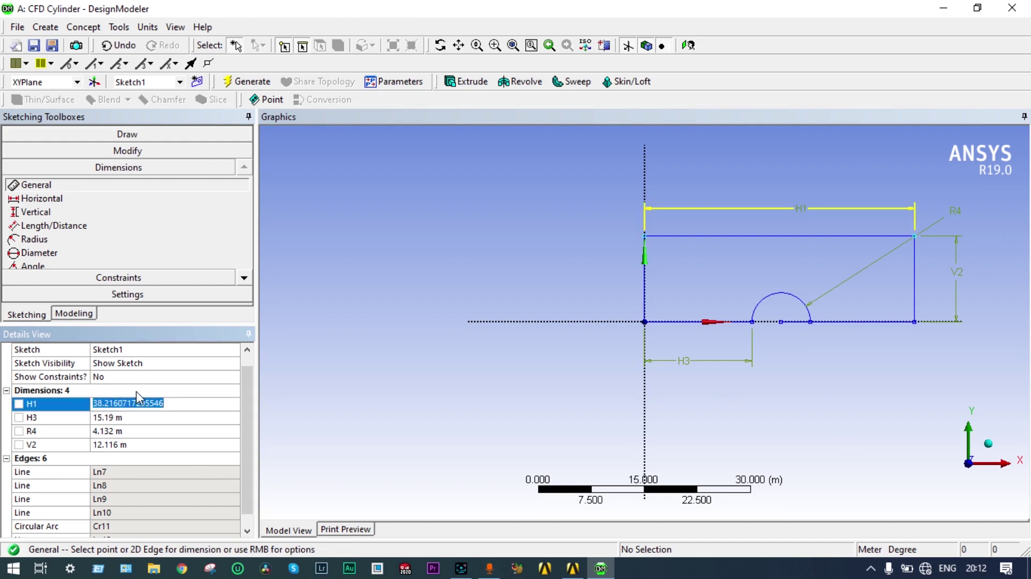
text(100)
key(Return)
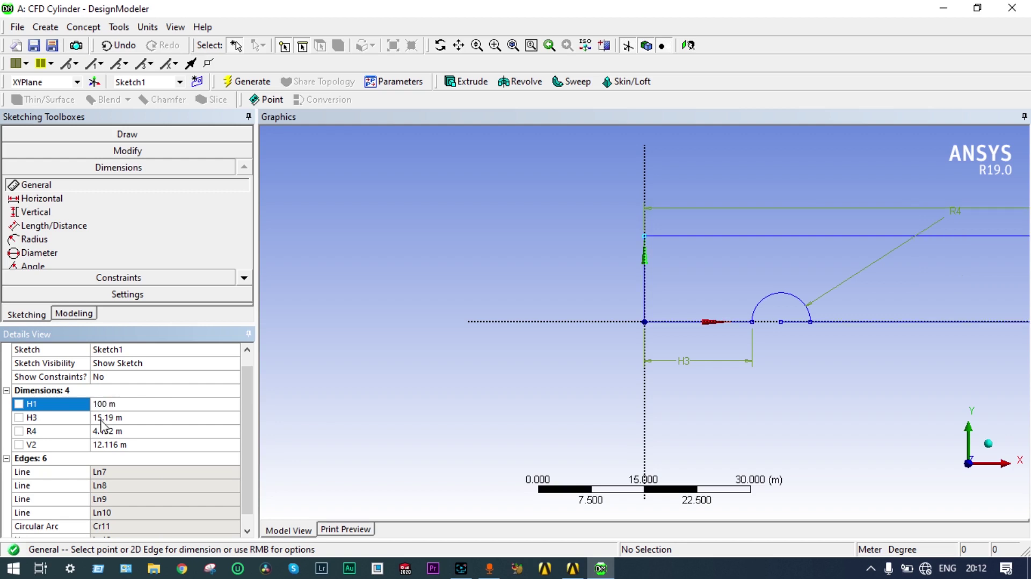
click(102, 418)
text(50)
key(Return)
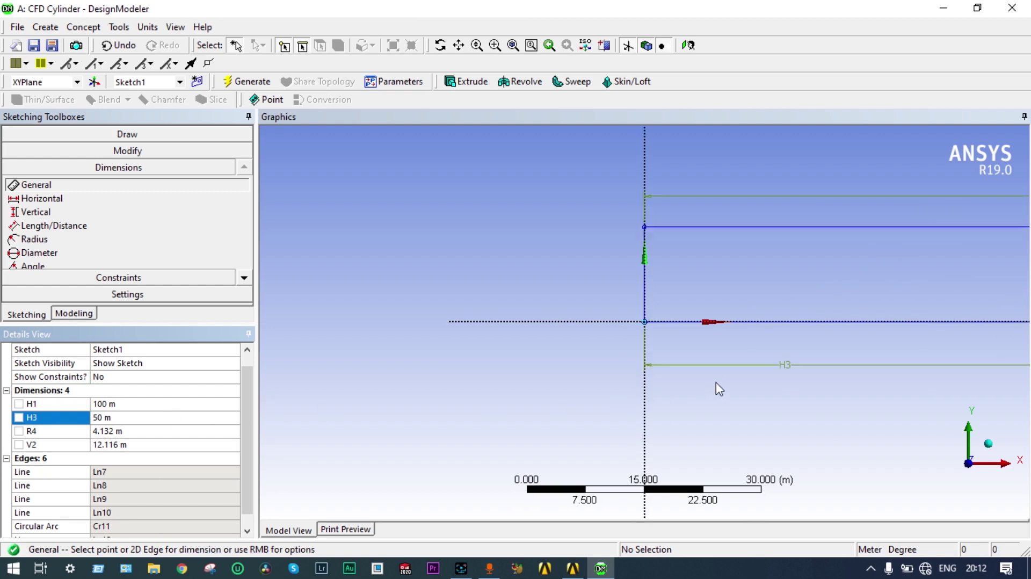
scroll(717, 384, down, 4)
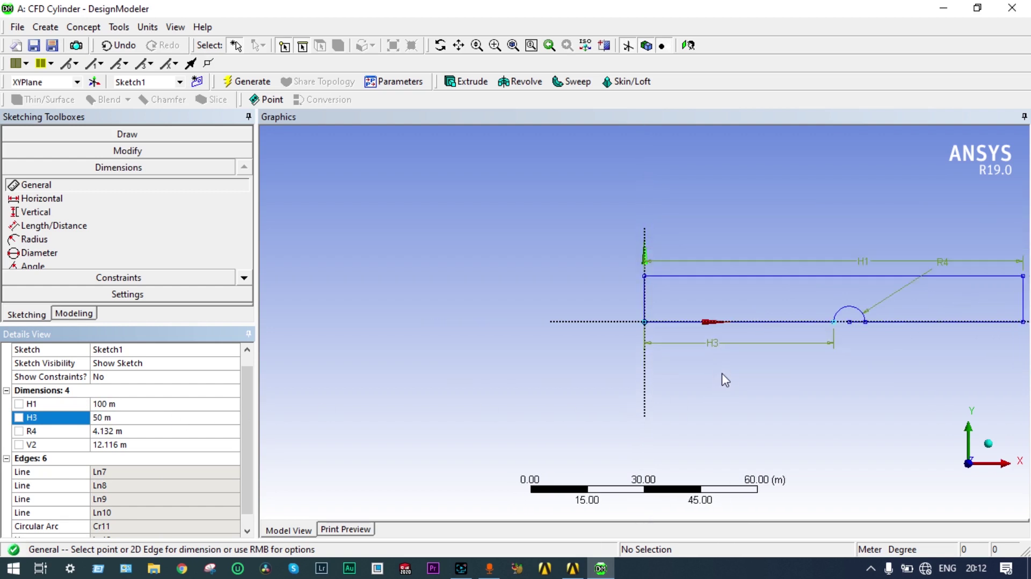
scroll(724, 381, down, 2)
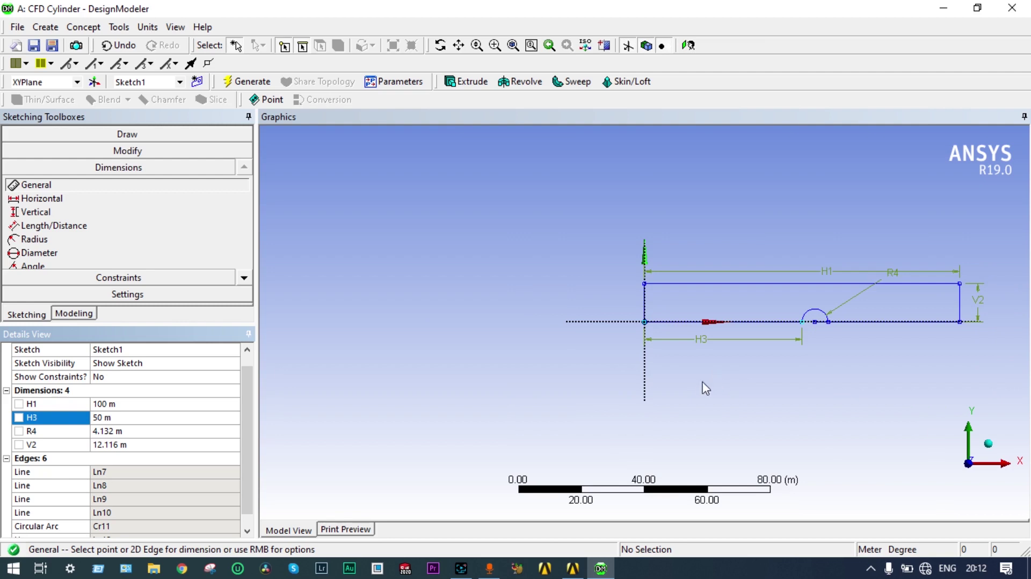
Step: Set the rectangle's height to 25 m
click(117, 445)
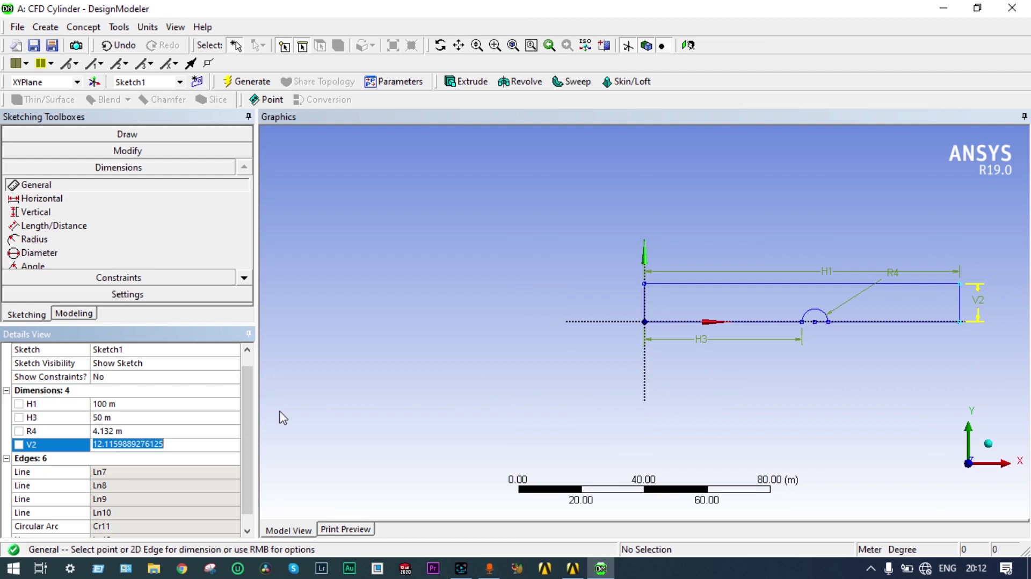
text(25)
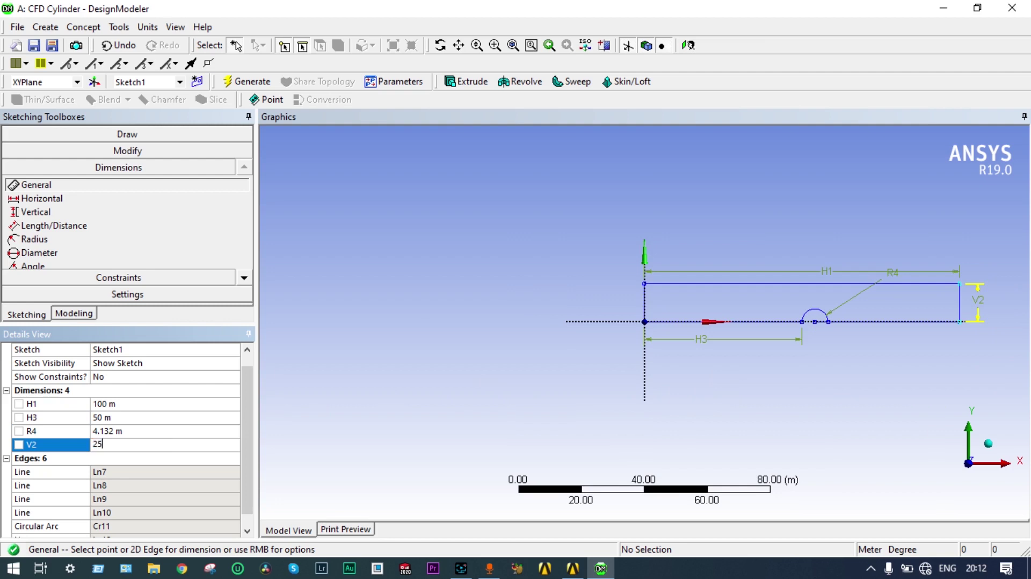
key(Return)
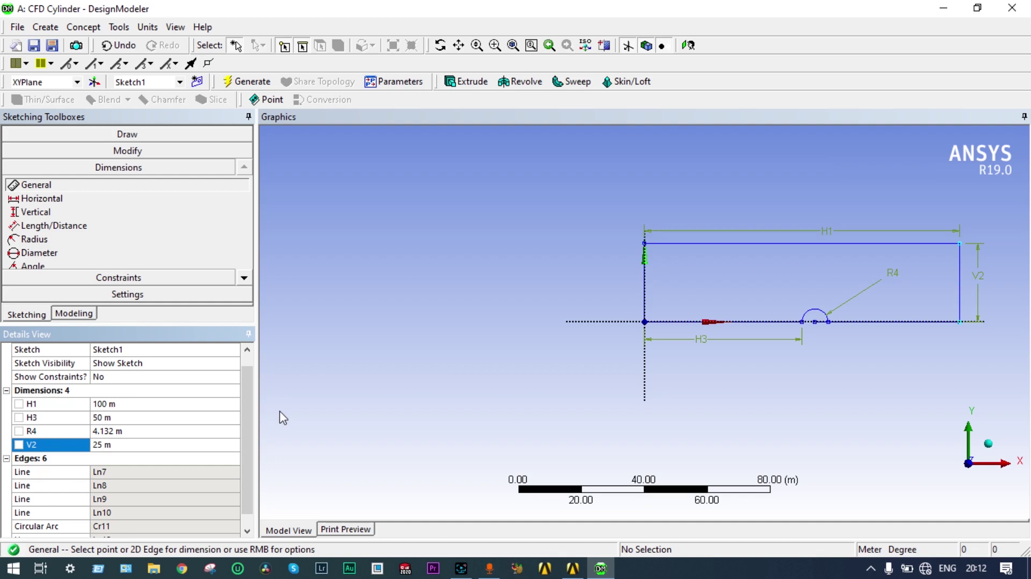
Step: Set the semicircle's radius to 10 m and its horizontal distance from the vertical axis to 40 m
click(894, 273)
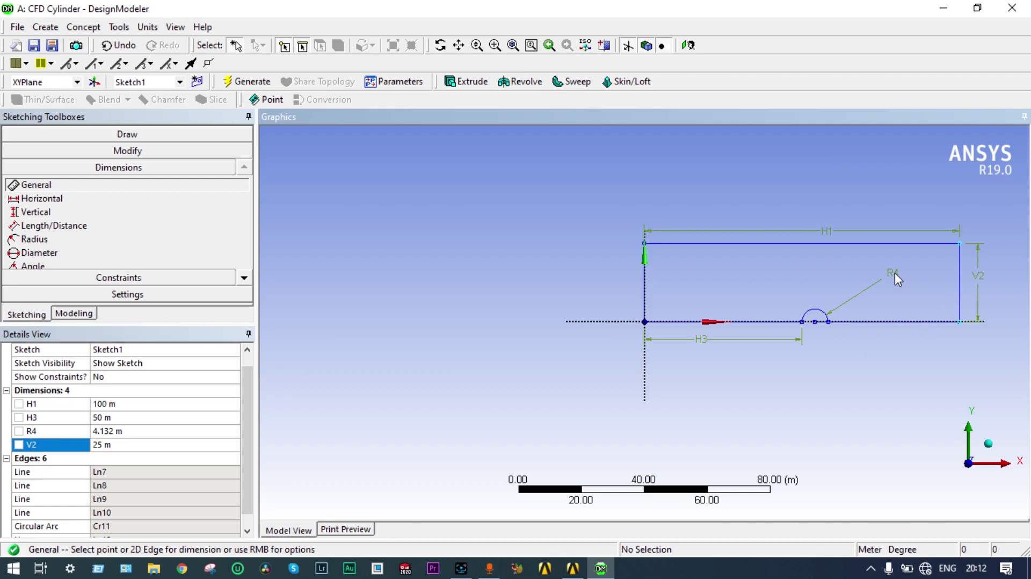
click(127, 430)
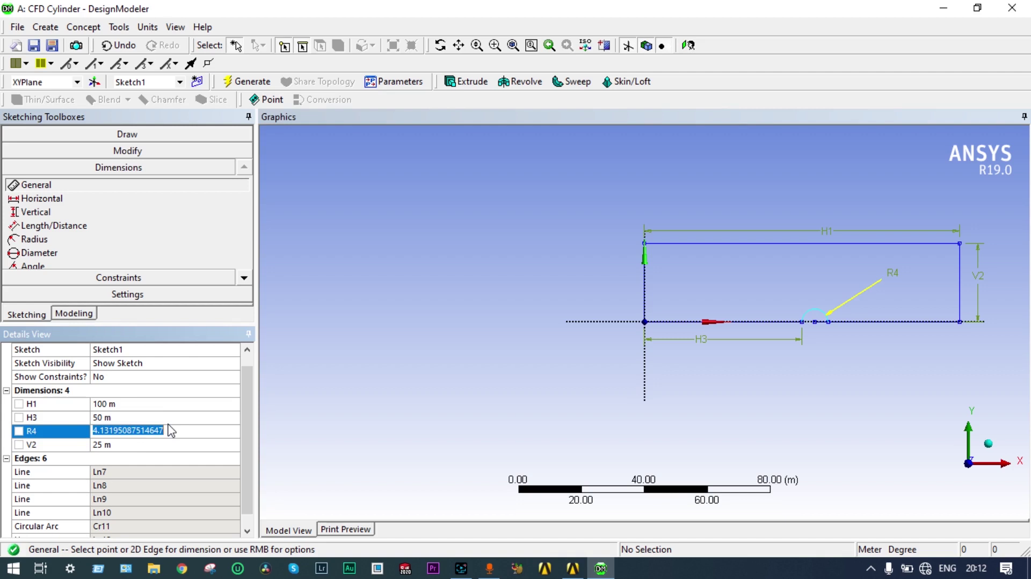
text(10)
key(Return)
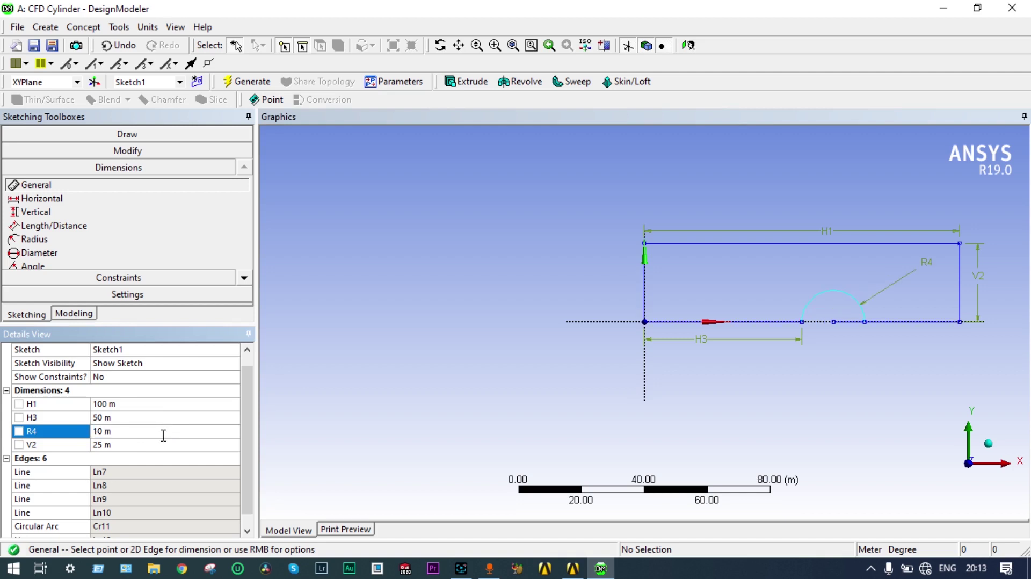
click(98, 418)
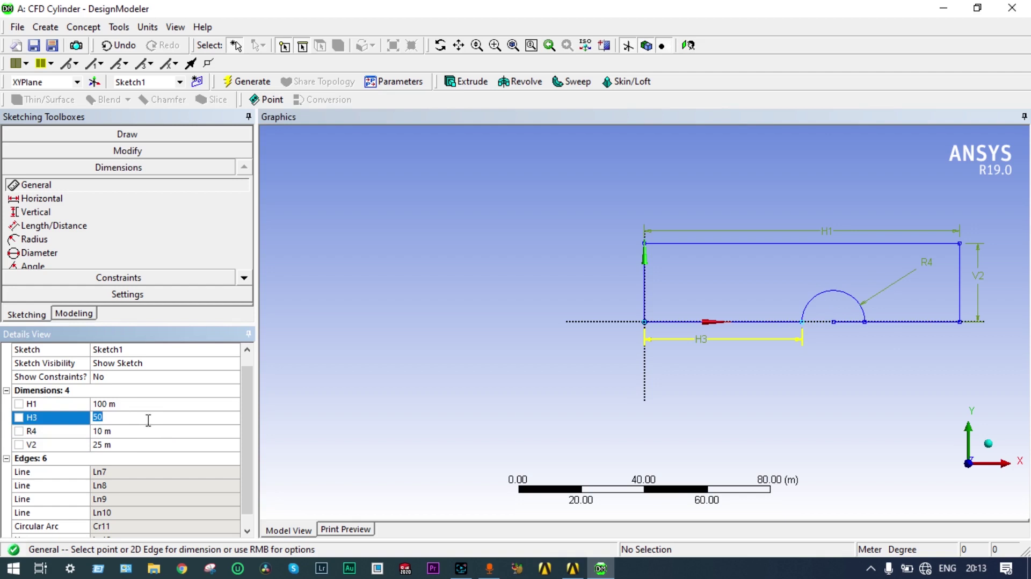
text(4)
key(Return)
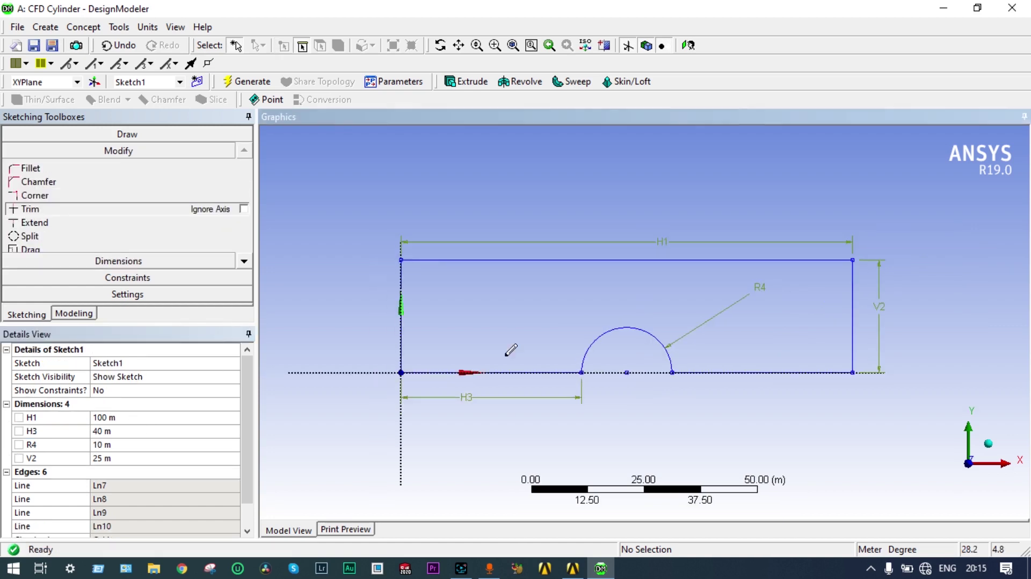
Step: Generate a surface from the half-domain sketch using Surfaces From Sketches with the Add Material operation
scroll(504, 354, down, 1)
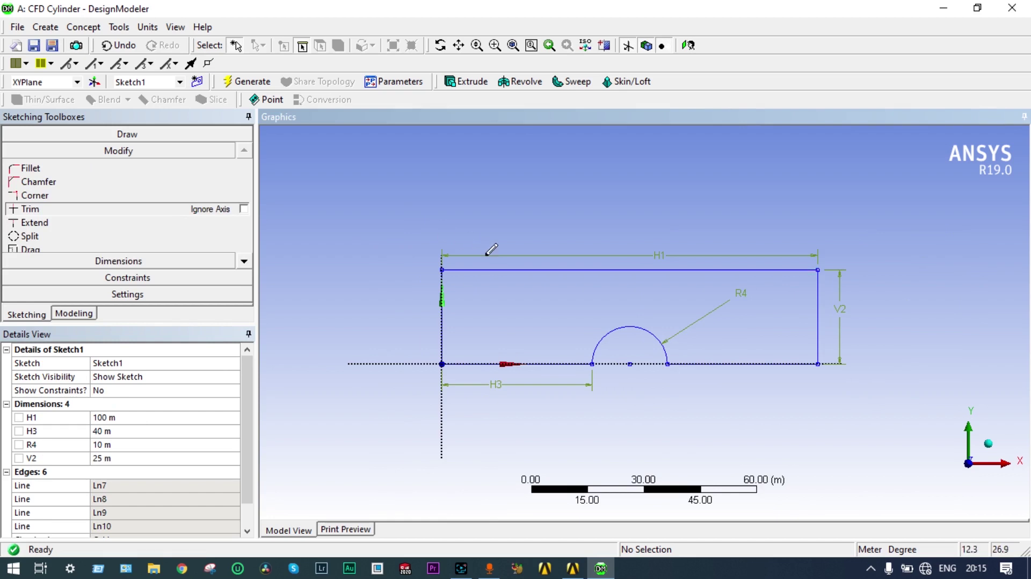
click(252, 83)
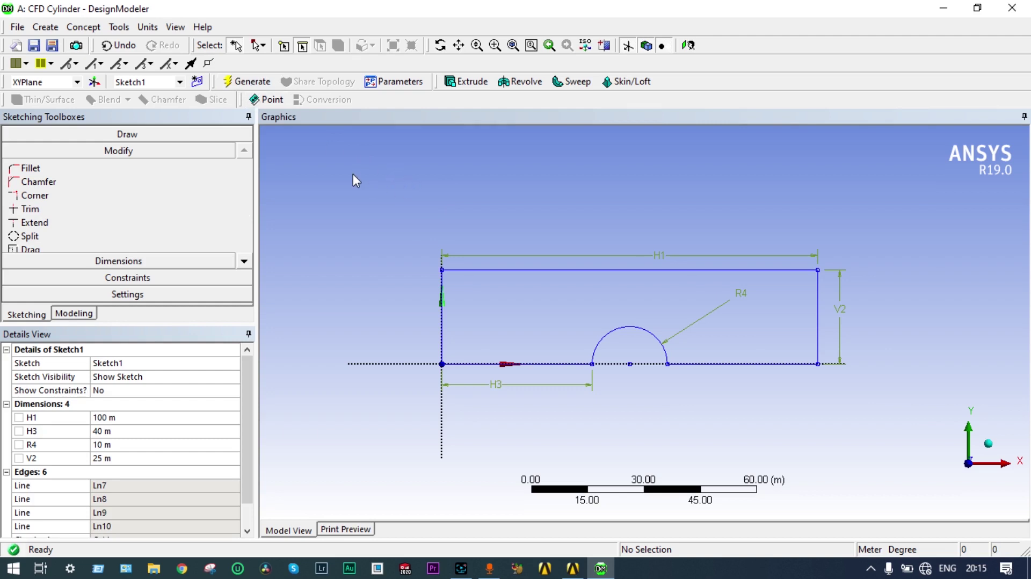
click(87, 29)
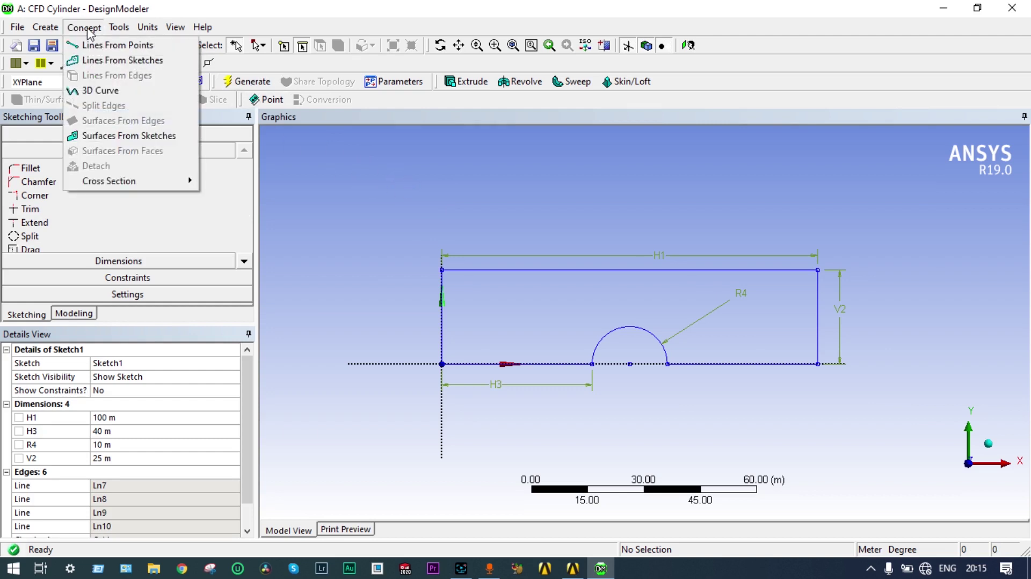
click(129, 136)
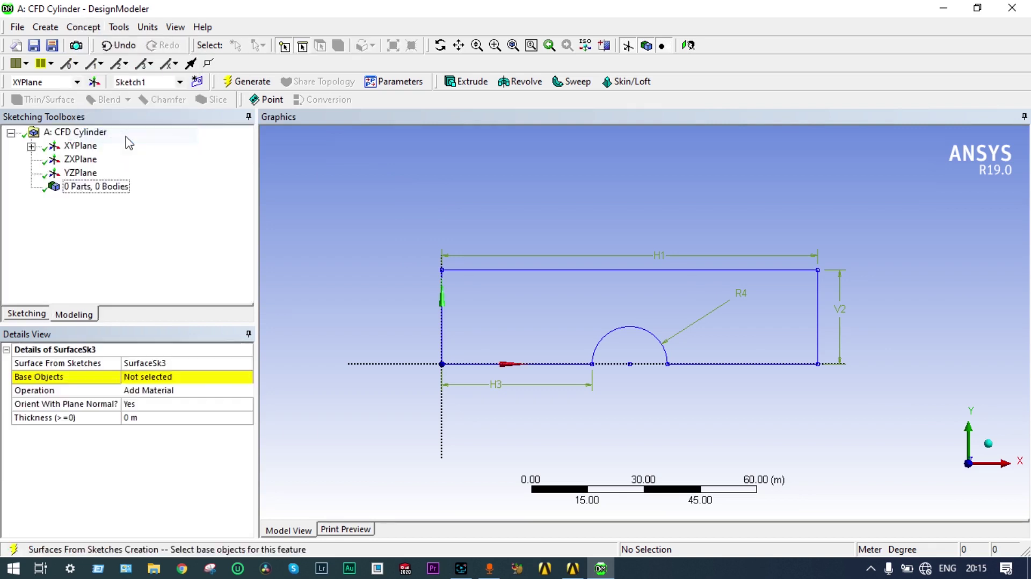
click(505, 270)
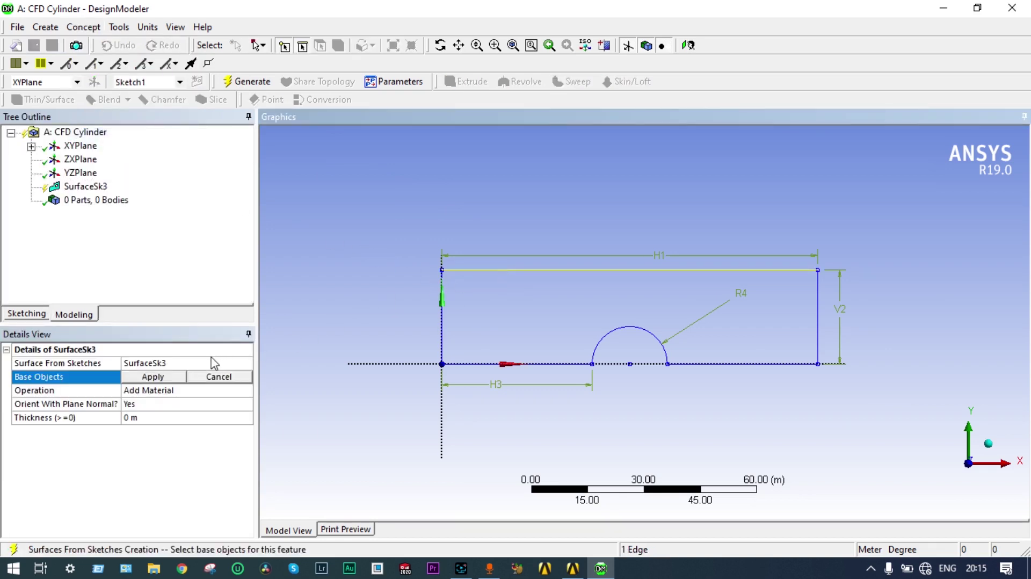
click(171, 377)
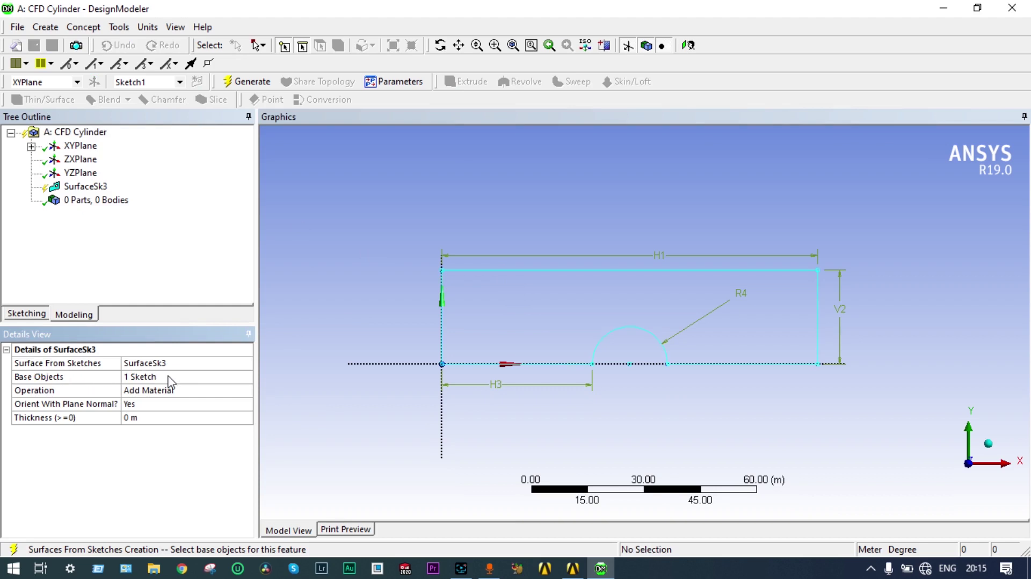
click(232, 82)
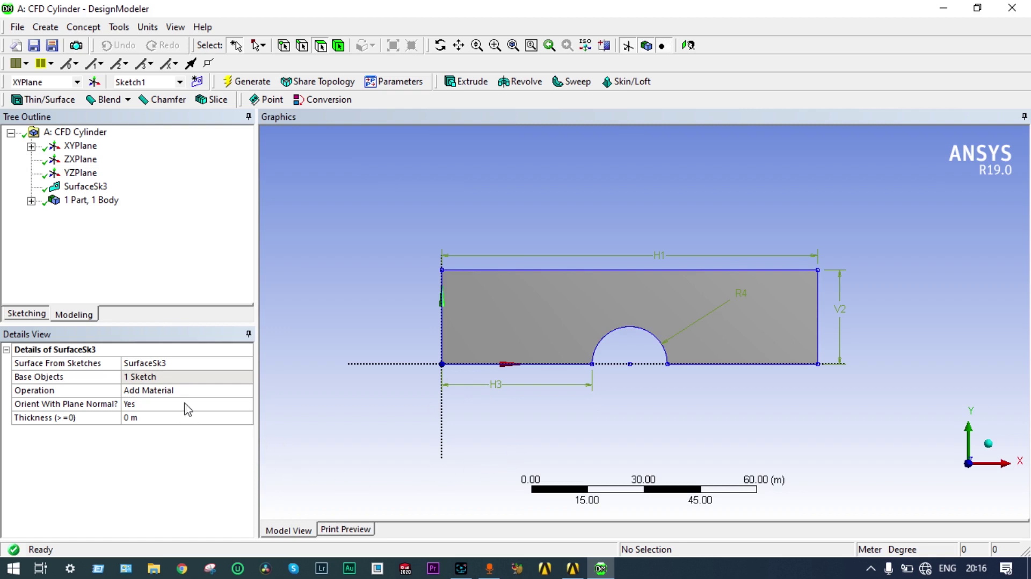
Step: Set the surface body's Fluid/Solid property to Fluid
click(31, 200)
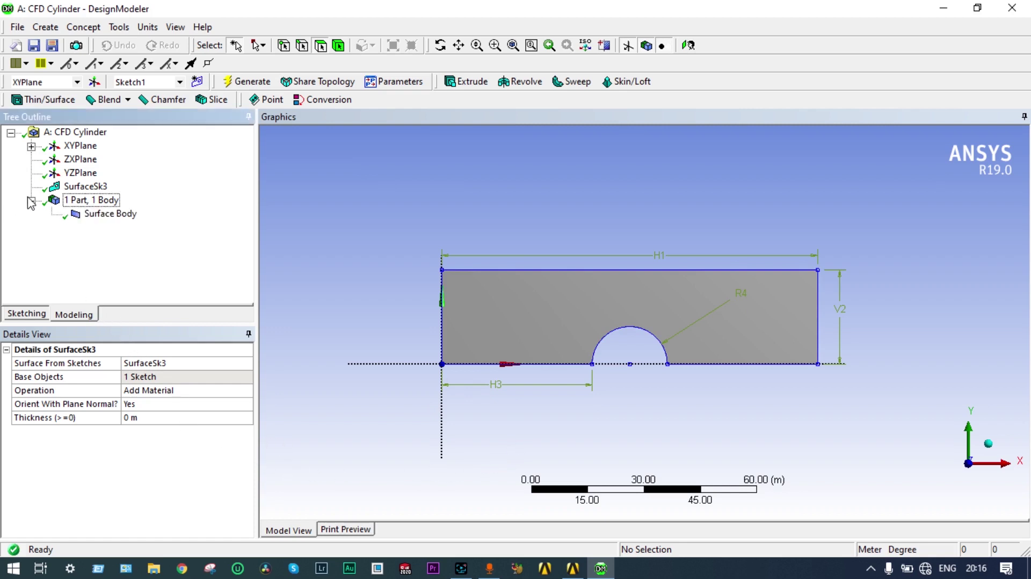
click(102, 215)
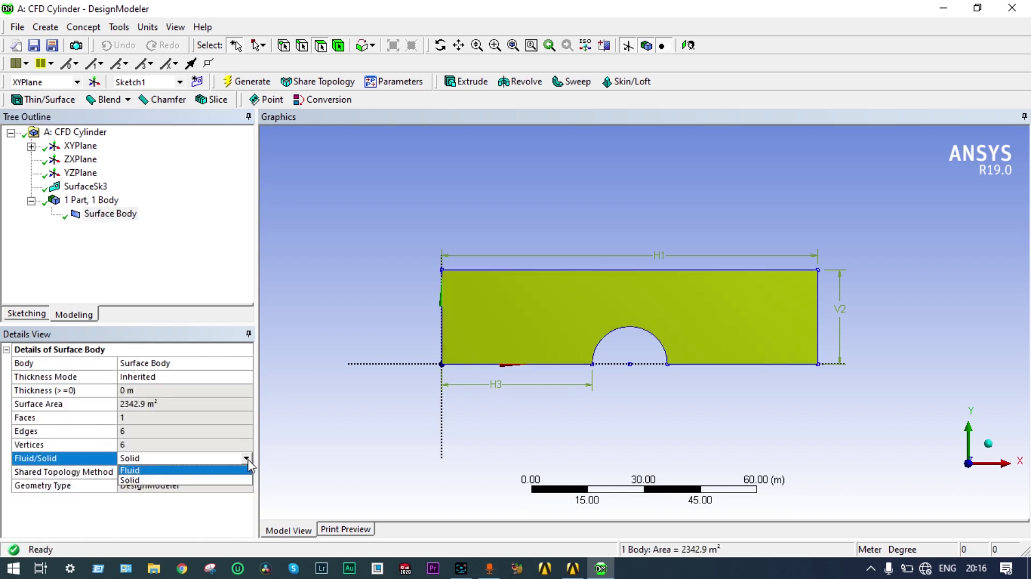
click(226, 470)
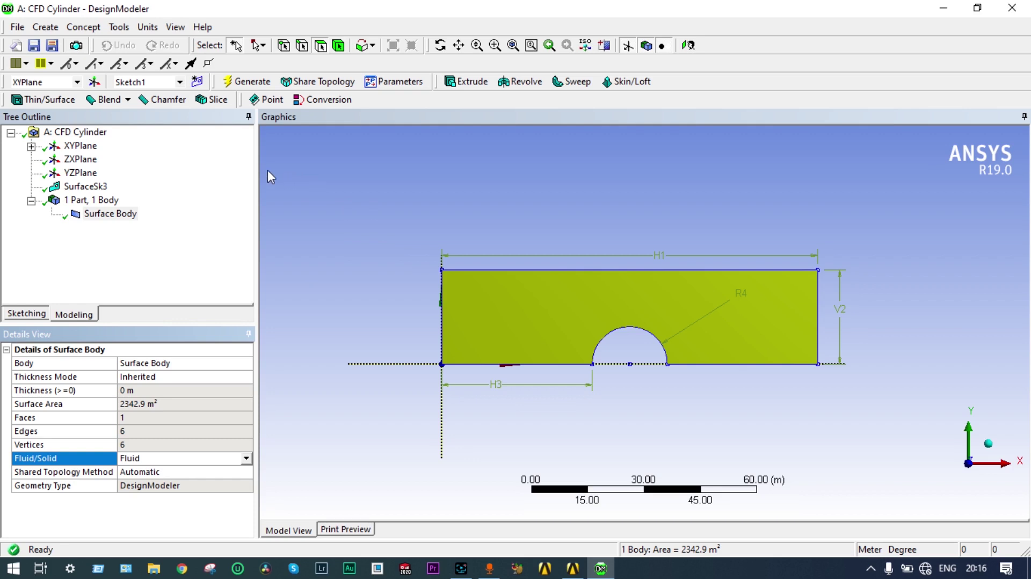
click(110, 213)
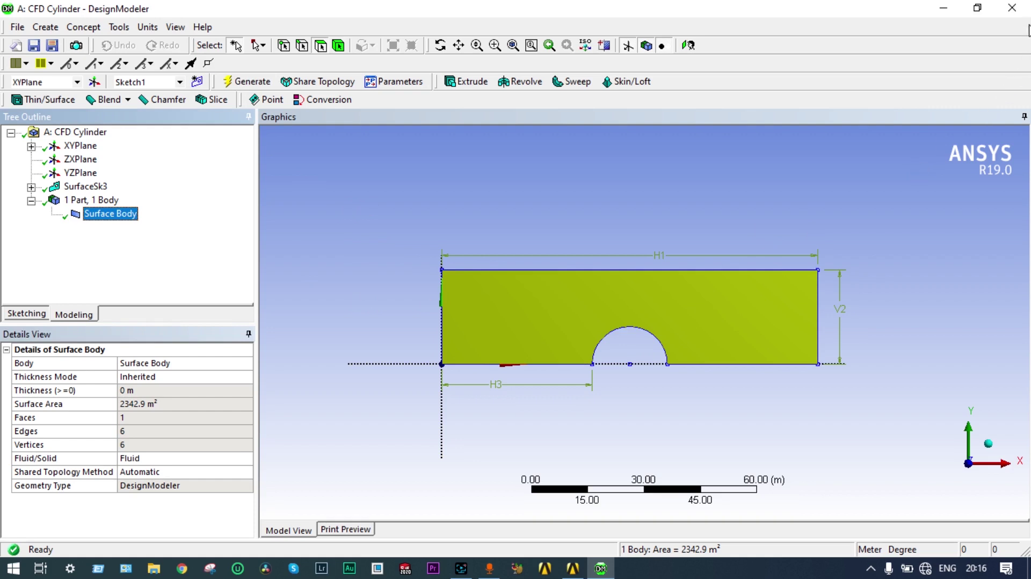
Step: Close DesignModeler and open the Mesh cell of the CFD Cylinder system for editing from Workbench
click(1012, 10)
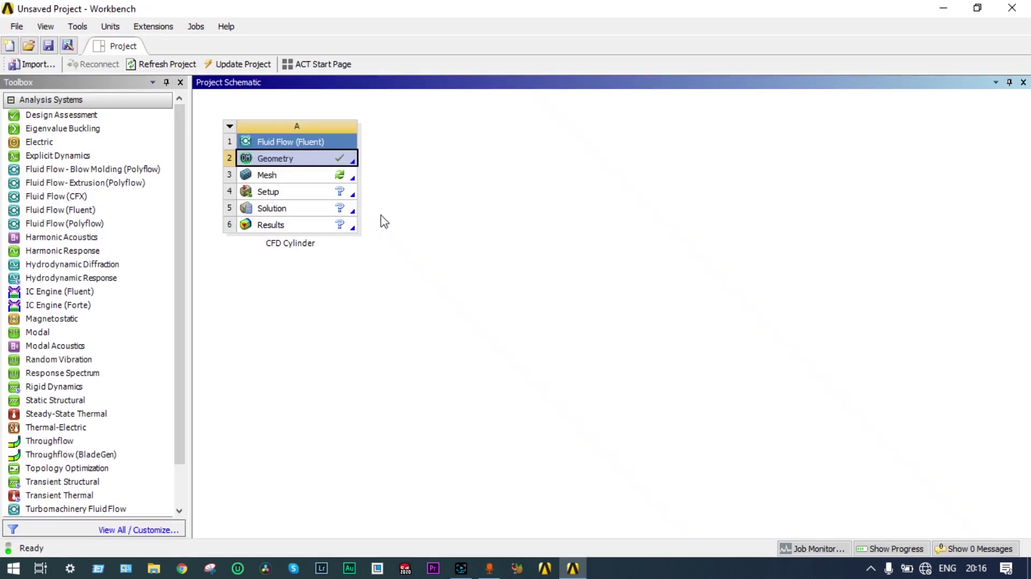
click(304, 179)
right_click(304, 179)
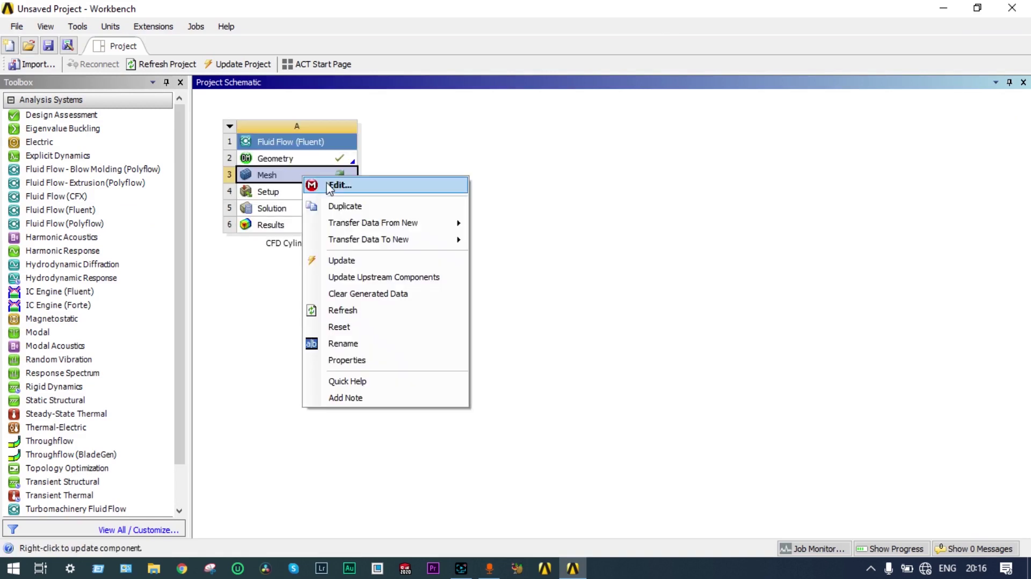
click(329, 185)
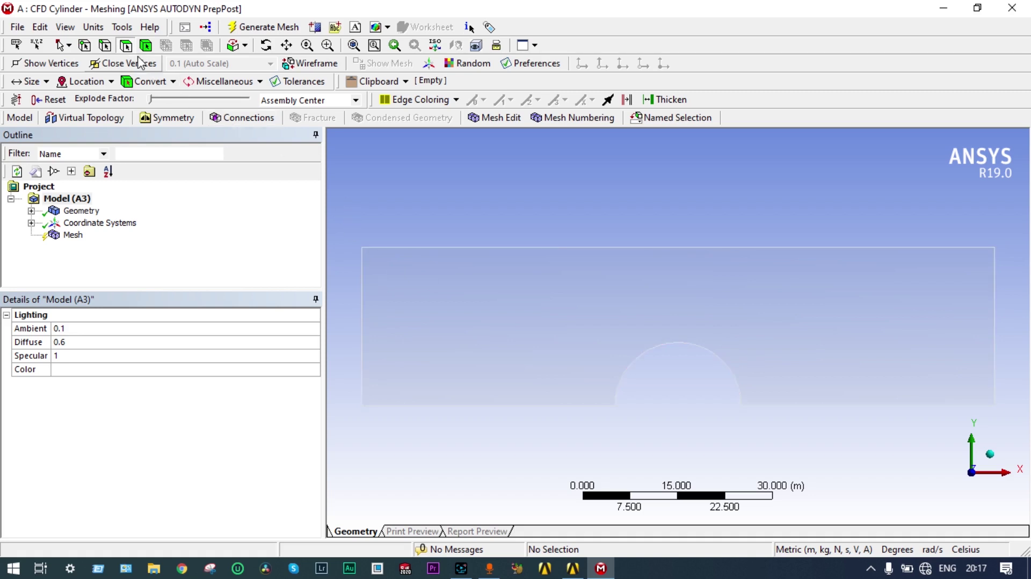
Step: Create a named selection called ENTRY for the left vertical edge of the domain
click(105, 46)
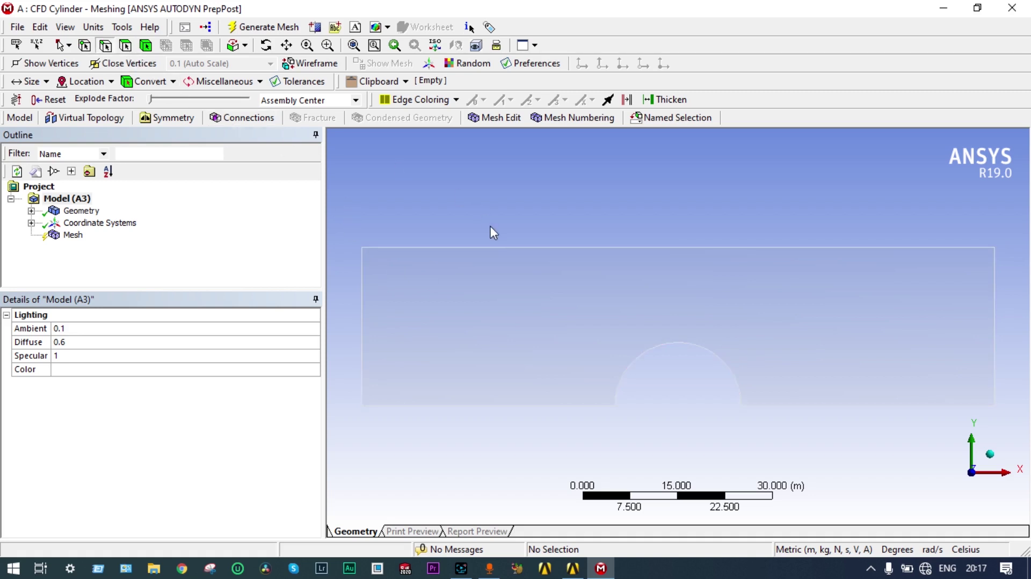
click(363, 307)
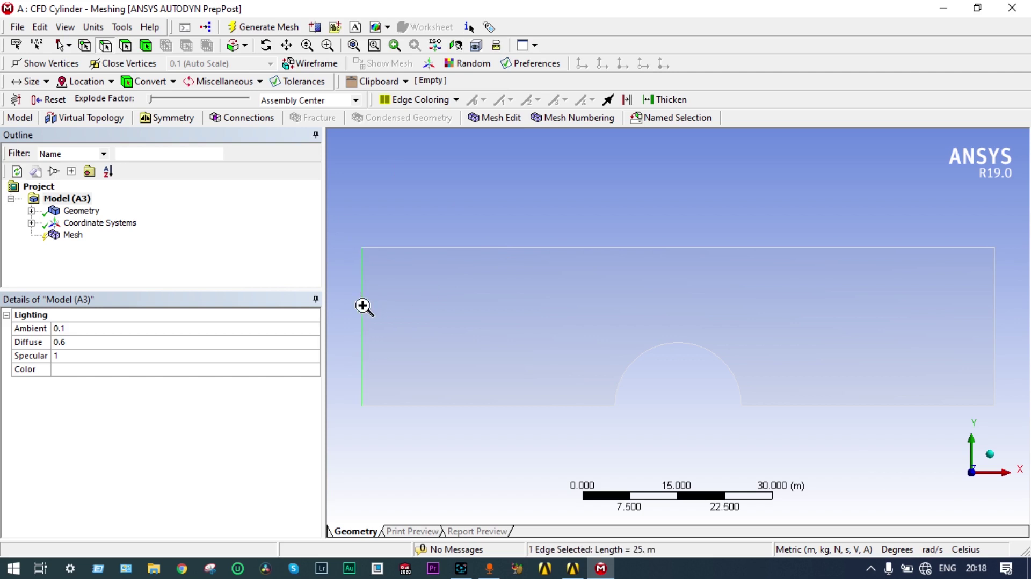
right_click(363, 306)
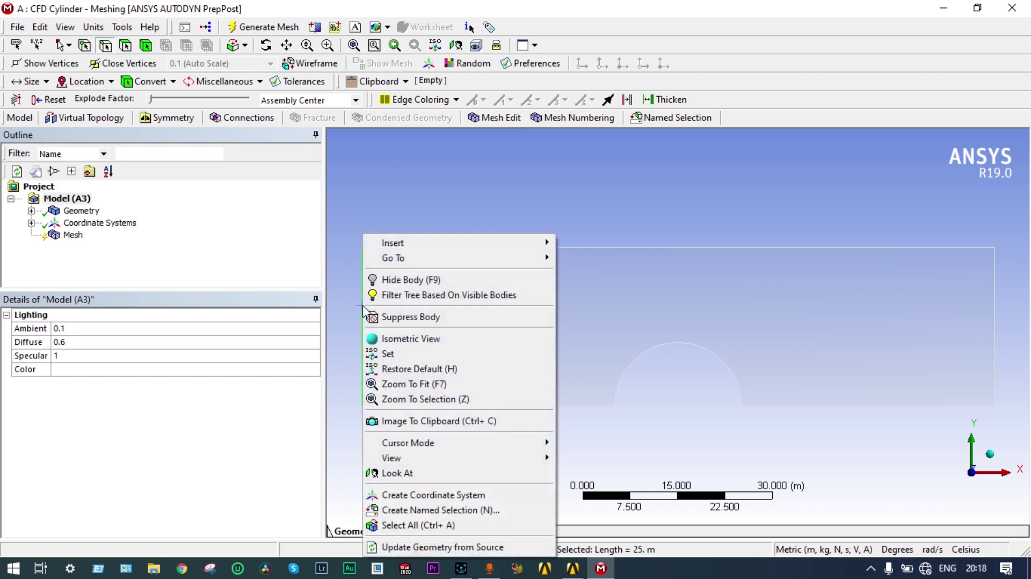
click(414, 510)
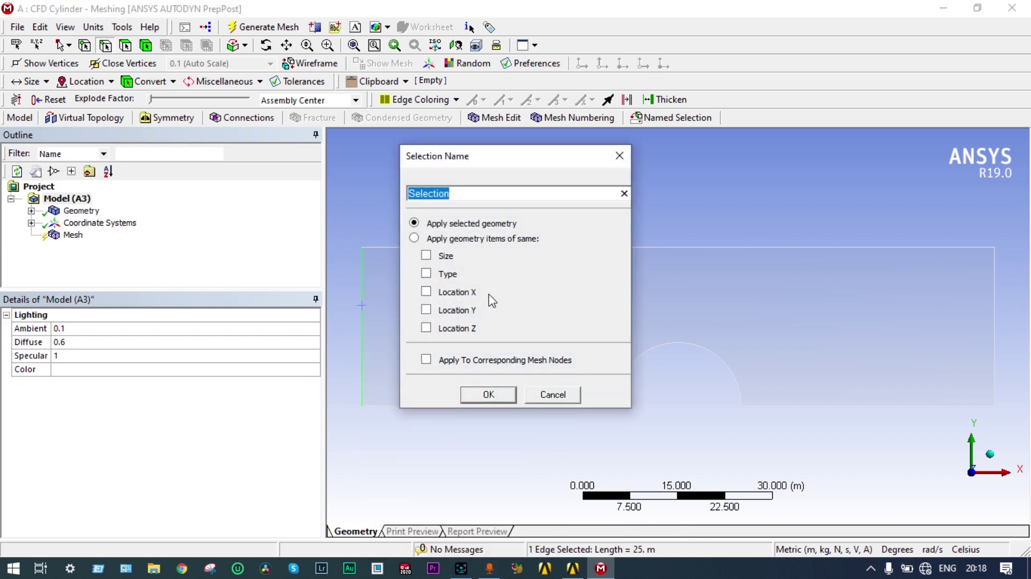
text(ENTRY)
click(481, 395)
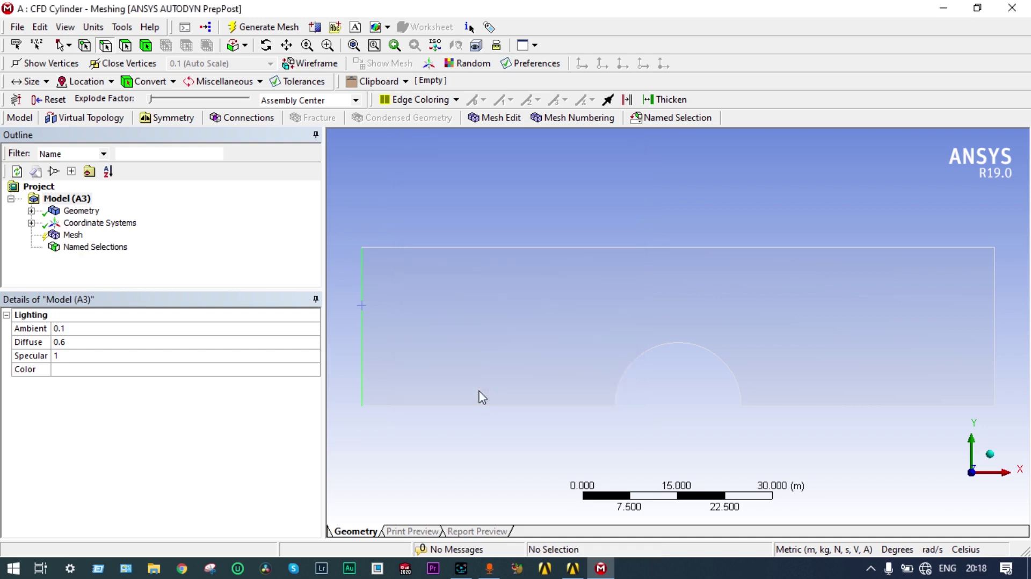
Step: Create a named selection called EXIT for the right vertical edge of the domain
click(995, 370)
right_click(994, 366)
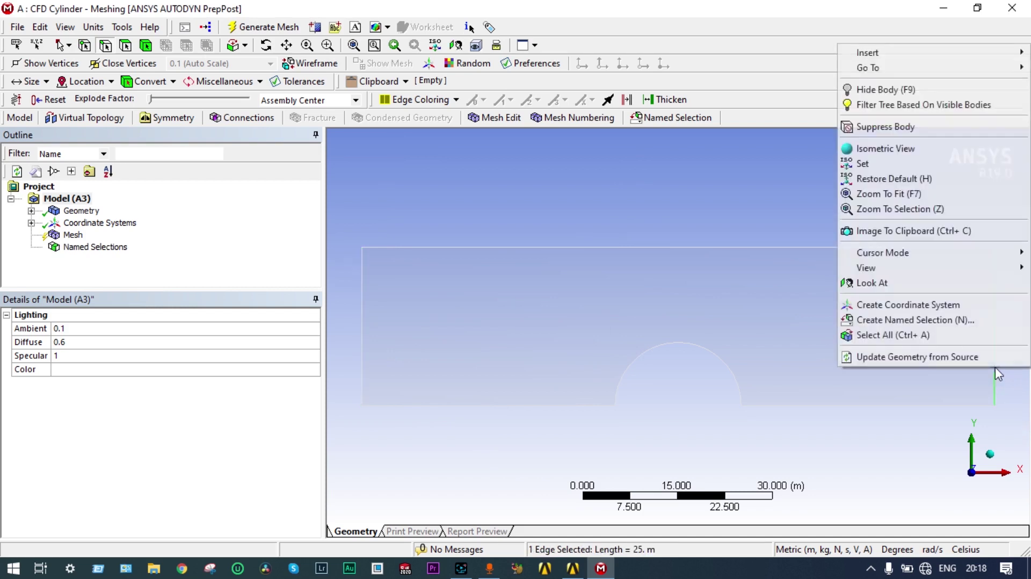
click(928, 320)
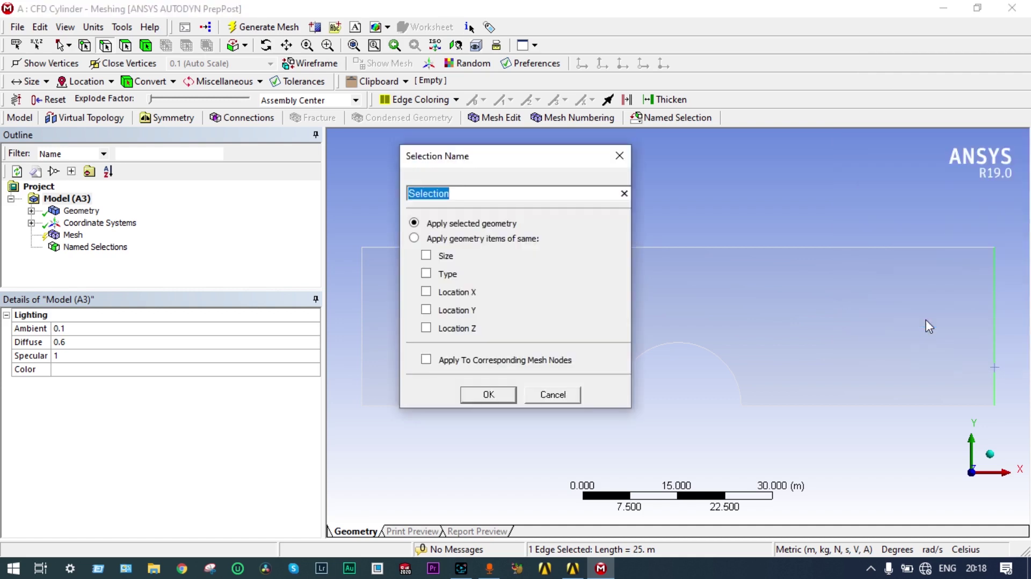
text(EXIT)
click(500, 396)
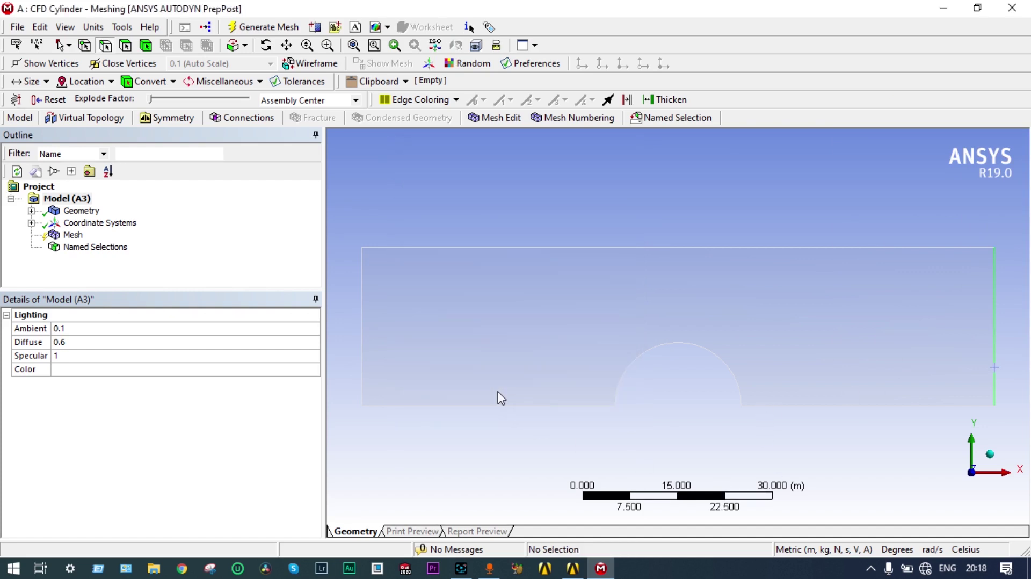
Step: Create a named selection called WALL for the top horizontal edge of the domain
click(541, 248)
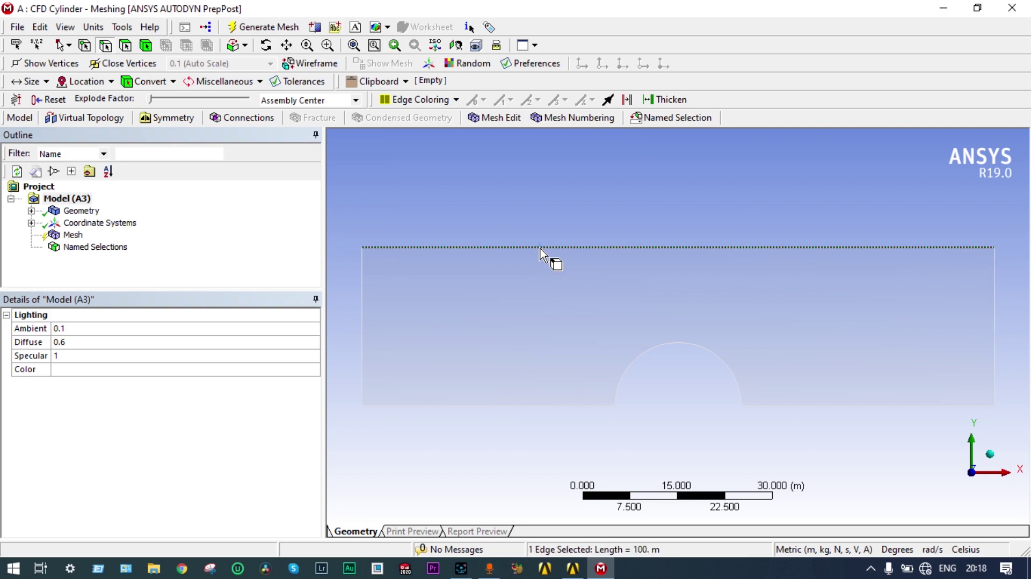
right_click(541, 251)
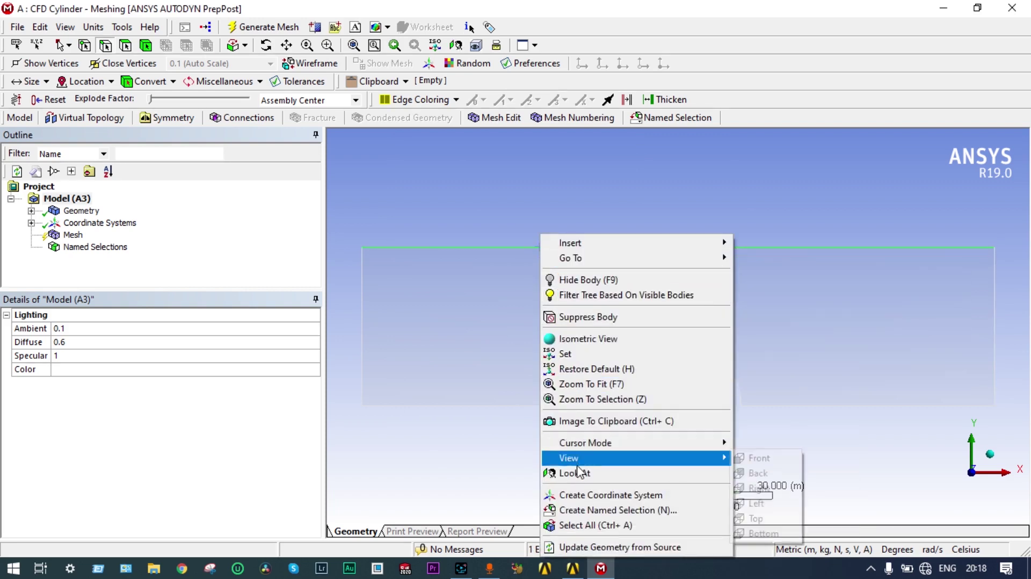
click(590, 512)
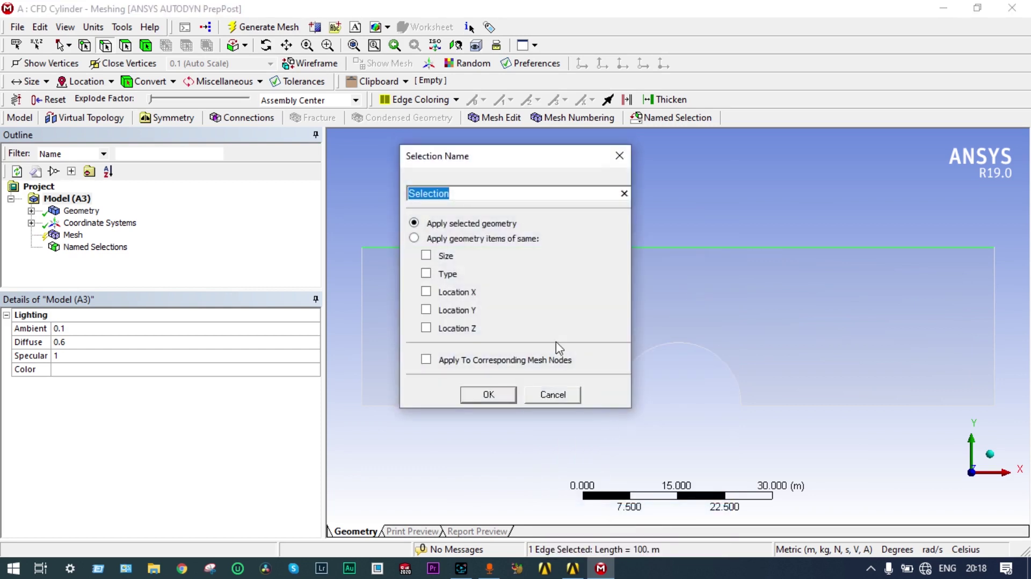
text(WALL)
click(489, 395)
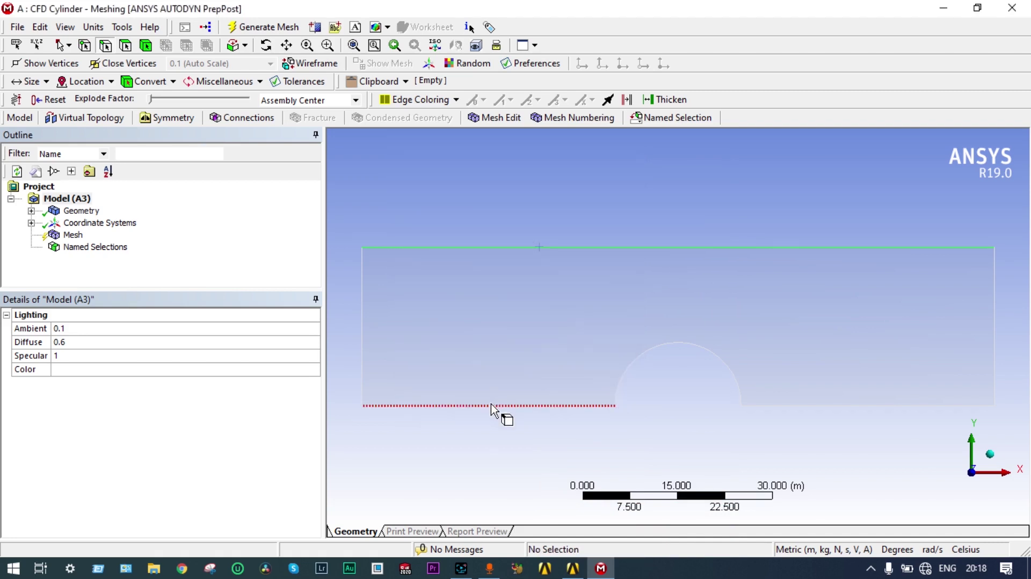
Step: Create one named selection for the two straight bottom edges on either side of the semicircle
click(491, 406)
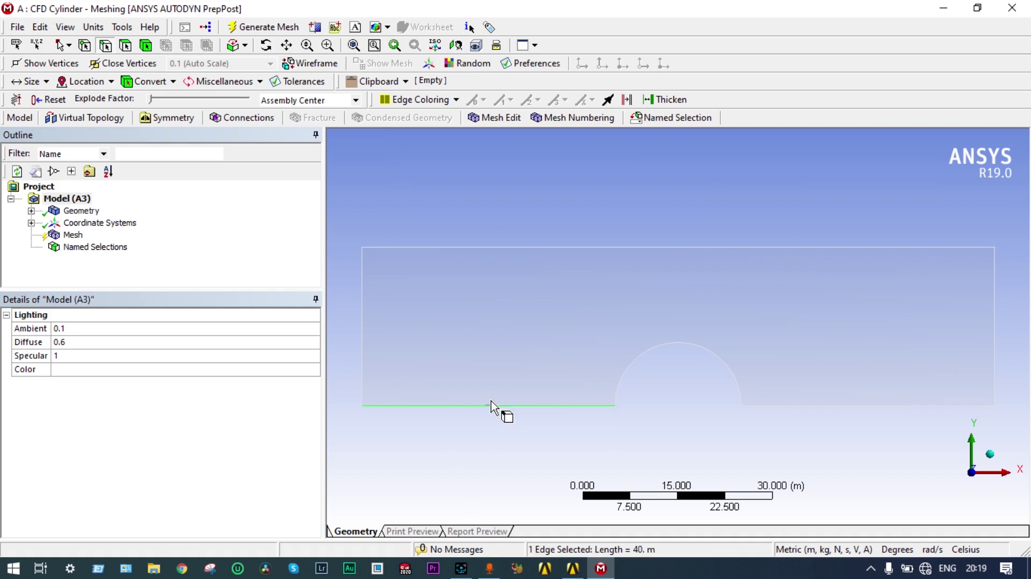
ctrl+click(762, 406)
right_click(762, 406)
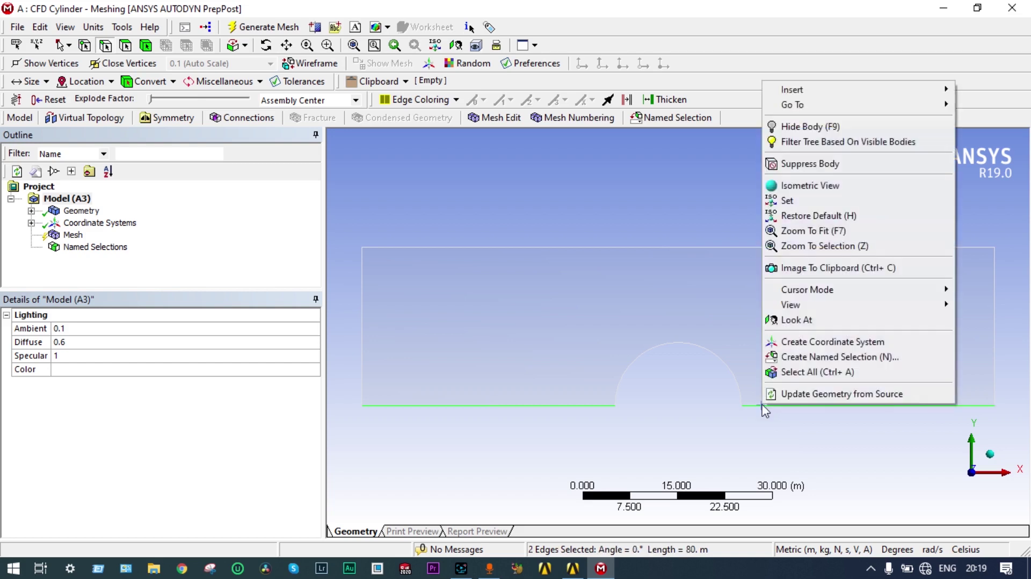
click(807, 357)
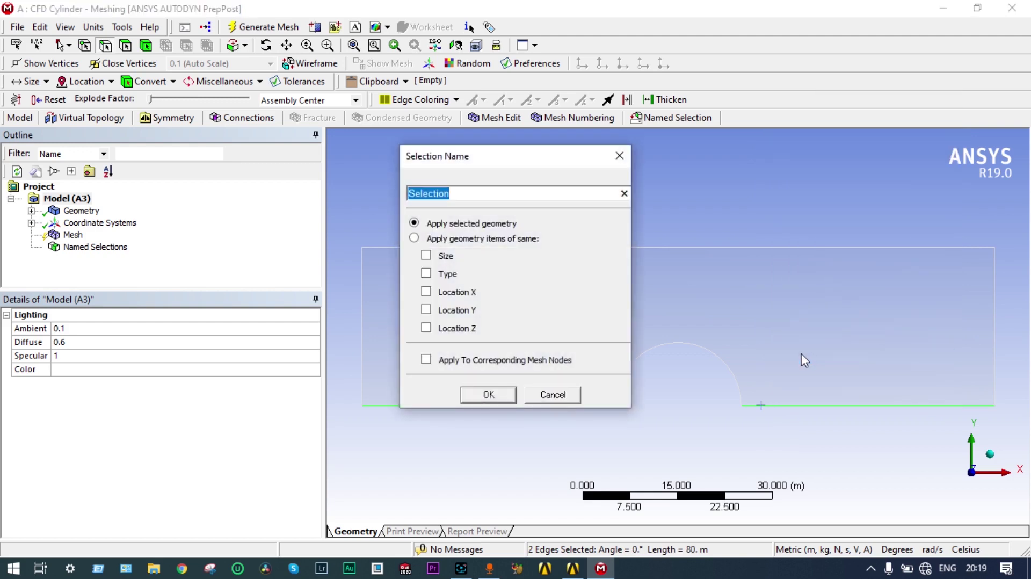
click(488, 394)
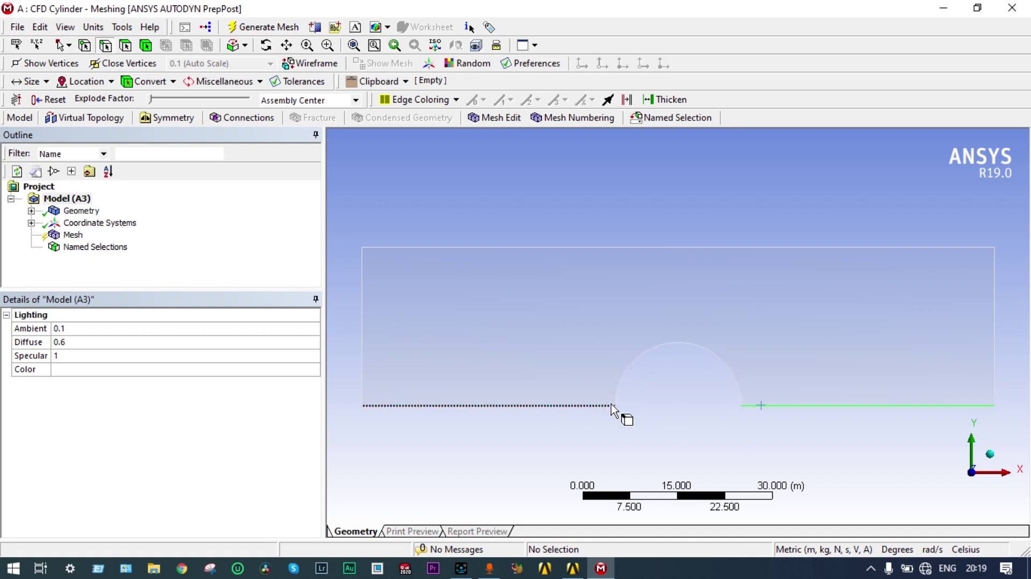
Step: Create a named selection called CYLINDRICAL PORTION for the semicircular edge and expand the list of named selections
right_click(709, 354)
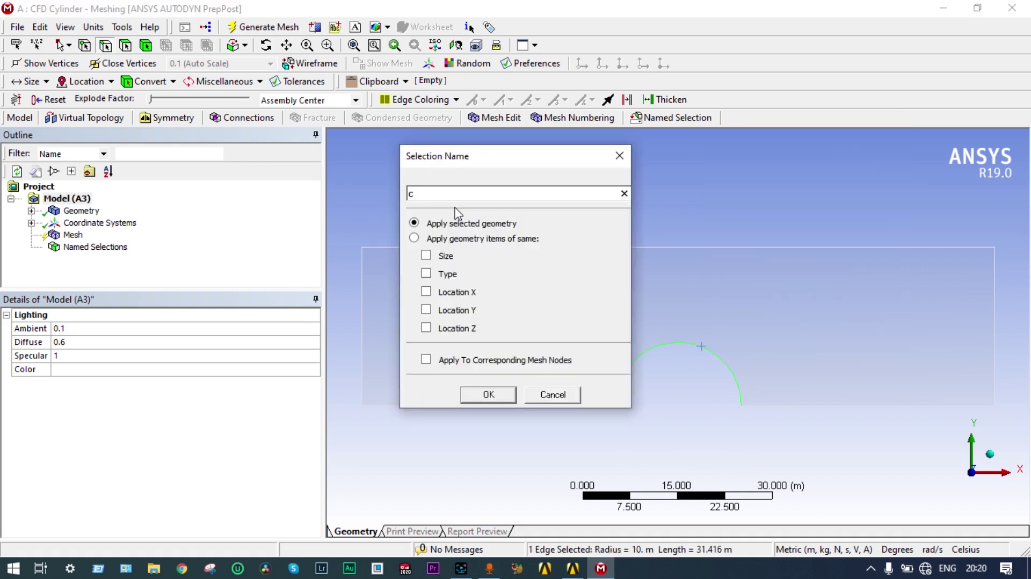
key(BackSpace)
text(CYLIN)
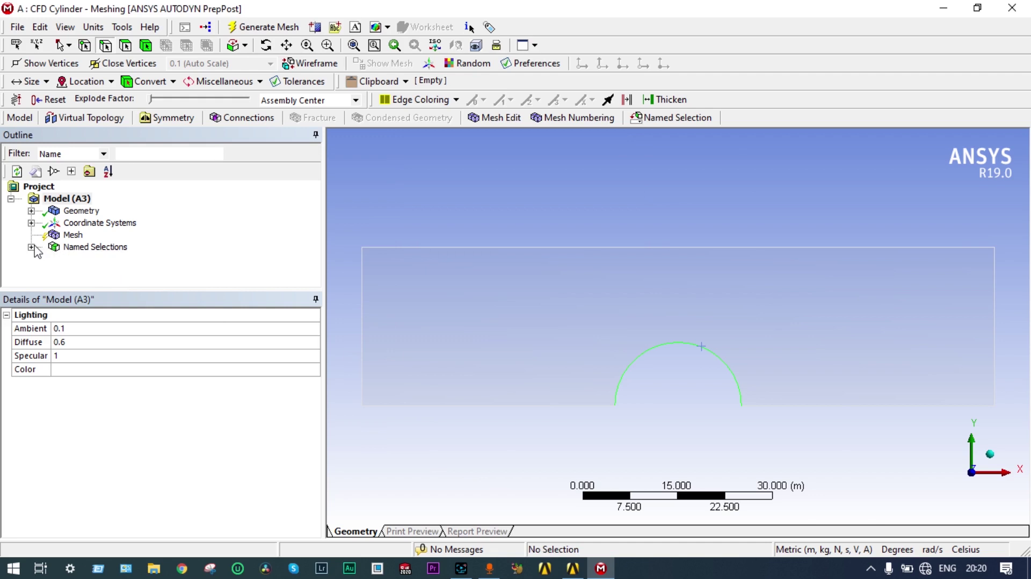
click(32, 248)
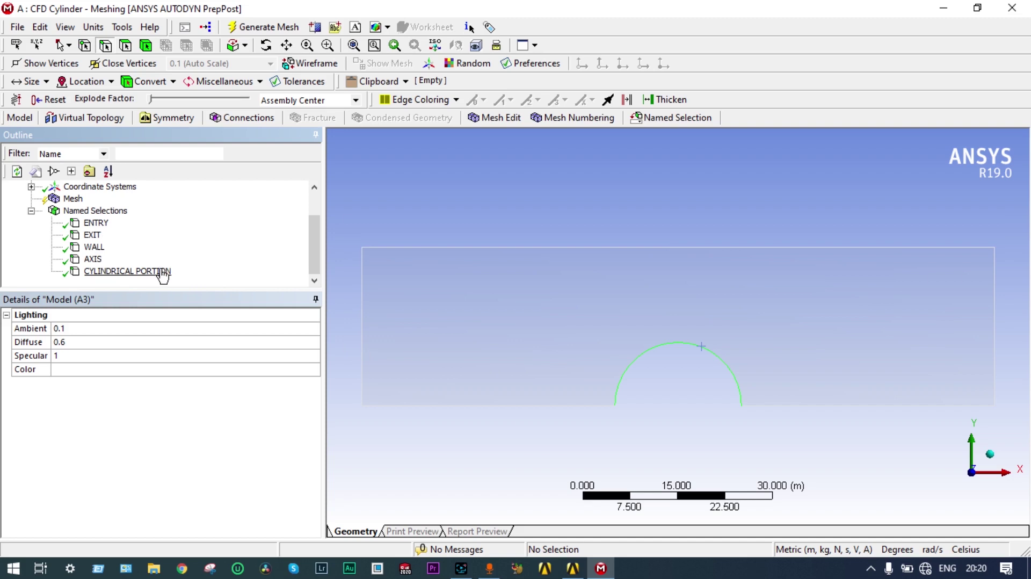
Step: Generate the initial mesh of the fluid domain with the default mesh settings
click(71, 199)
right_click(70, 203)
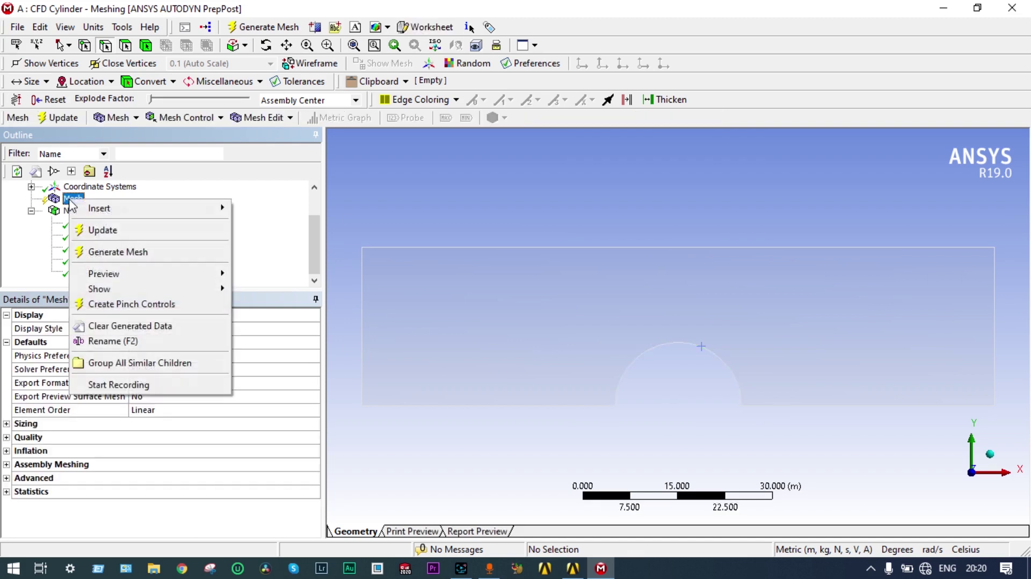
click(102, 252)
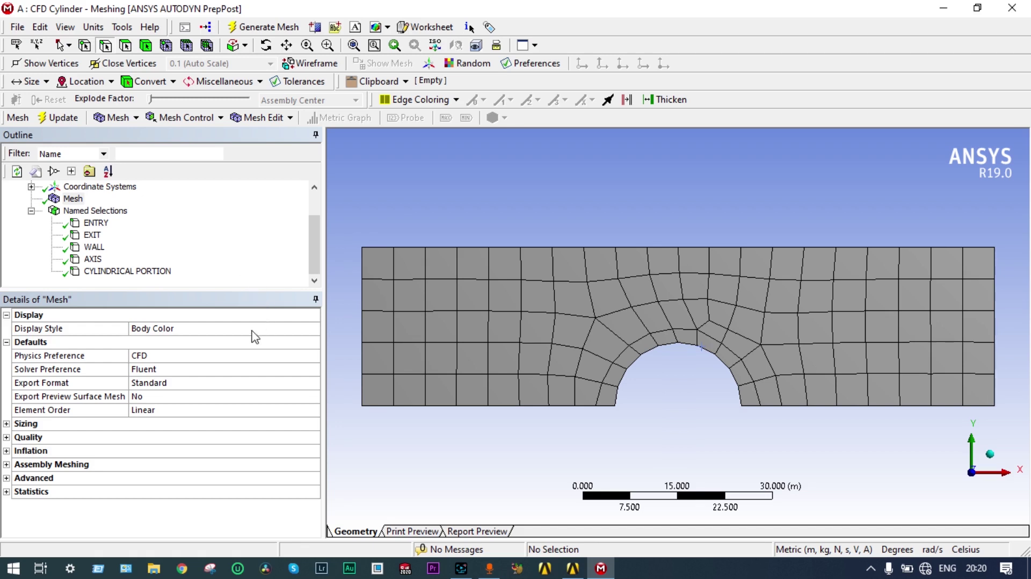
Step: Insert a Face Meshing control and scope it to the whole fluid domain face
right_click(73, 198)
mouse_move(215, 217)
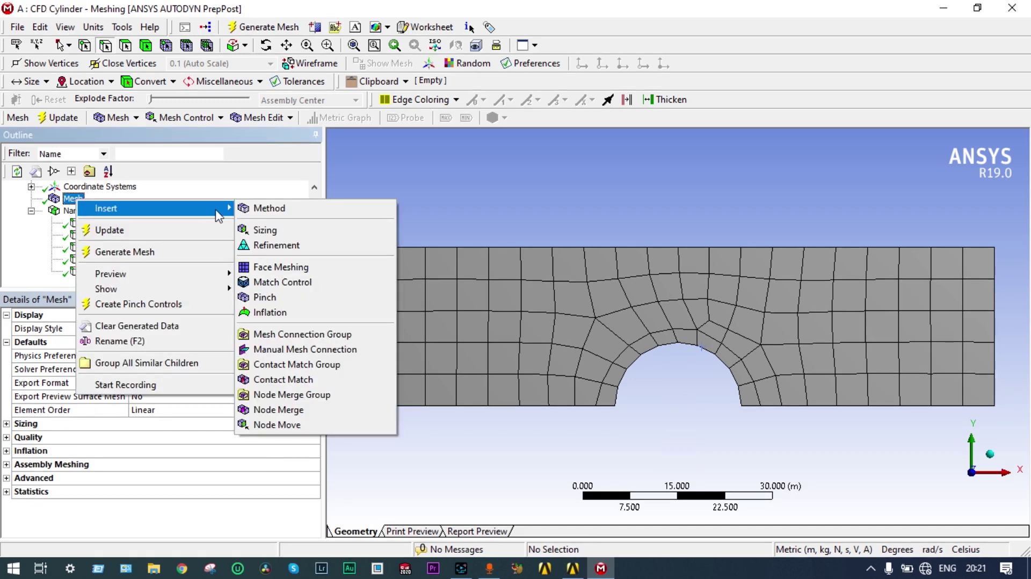
click(272, 267)
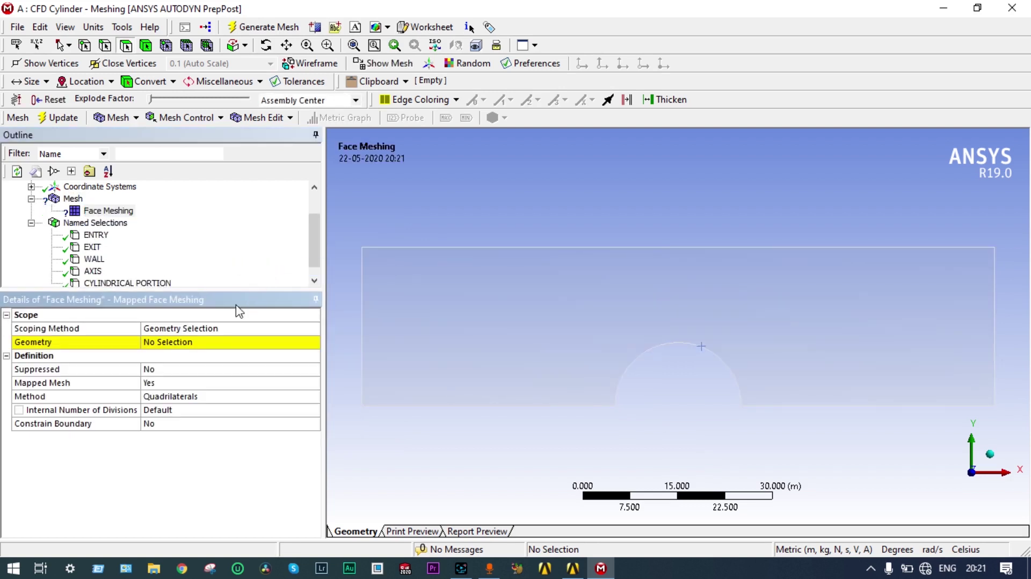
click(211, 342)
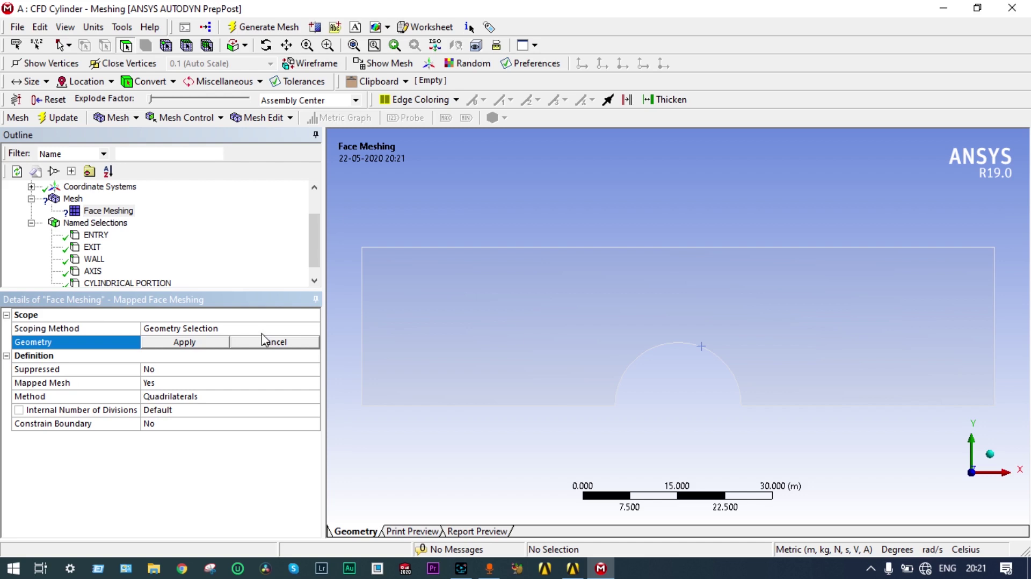
click(490, 335)
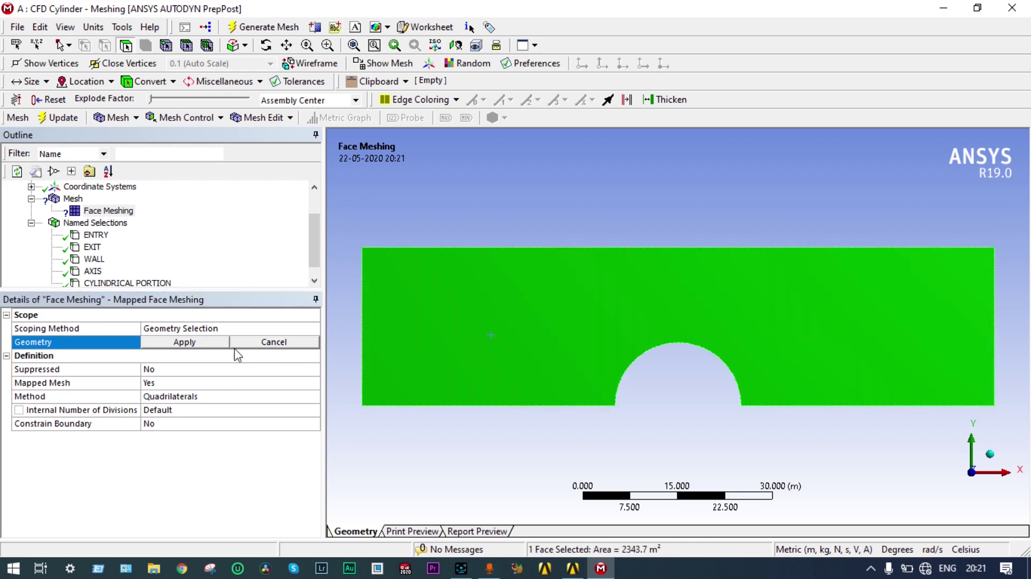
click(215, 344)
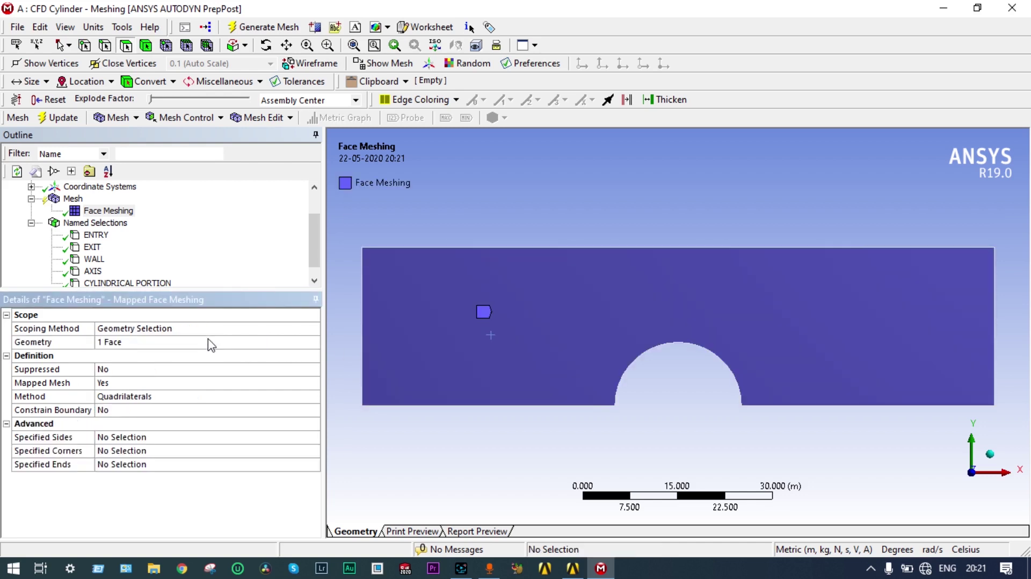
Step: Regenerate the mesh with the face meshing control and expand the mesh statistics
click(76, 120)
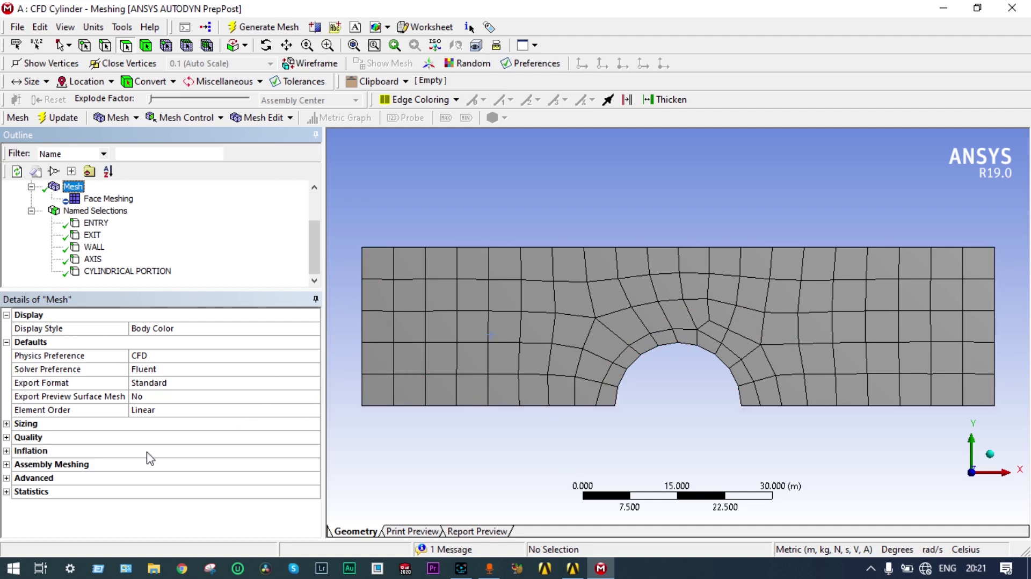
click(7, 492)
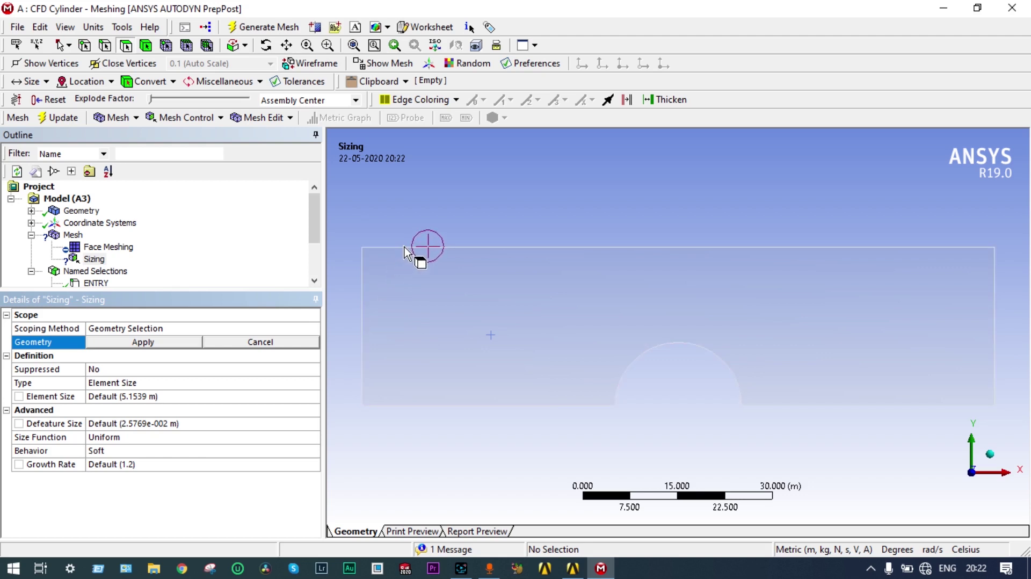
Step: Scope the new sizing control to the top horizontal edge of the domain
click(404, 247)
key(ctrl+e)
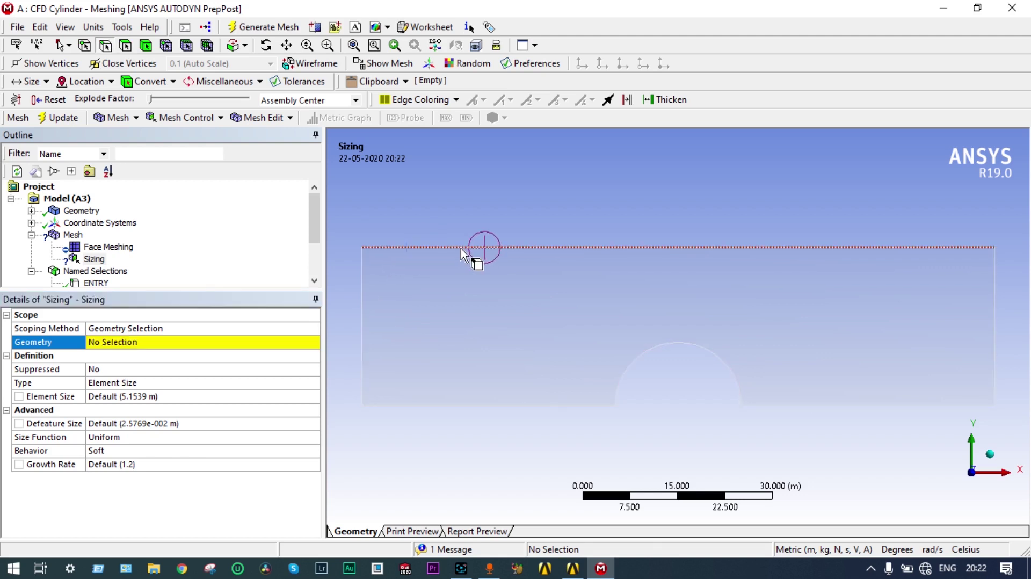
click(461, 247)
click(179, 339)
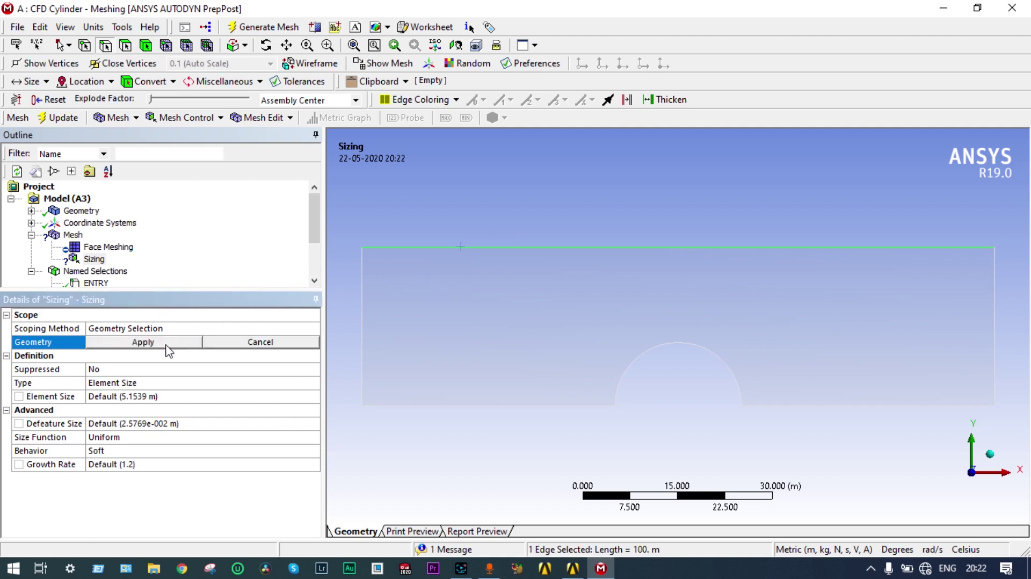
click(166, 344)
click(175, 345)
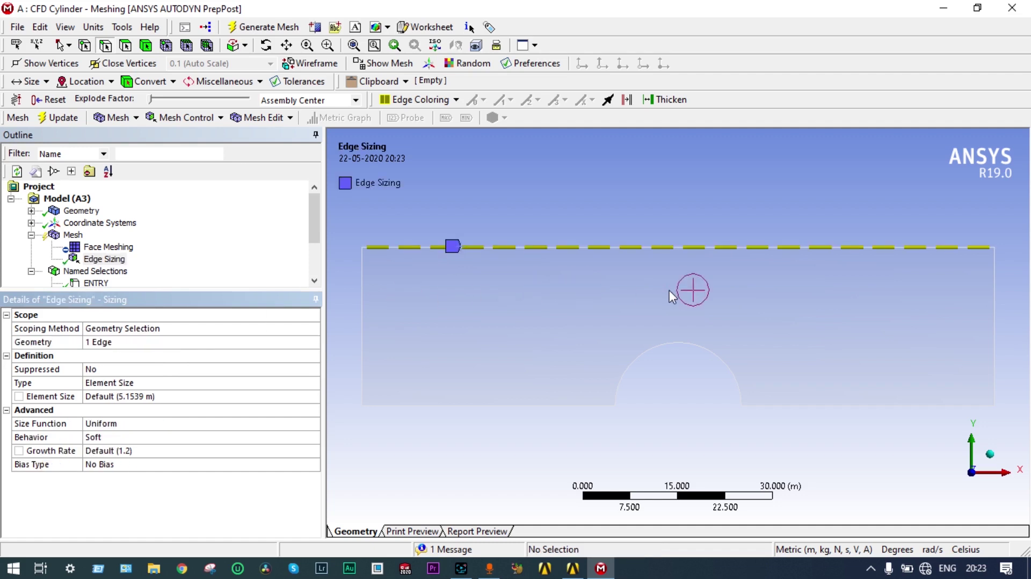
Step: Set the top edge sizing type to Number of Divisions with 1000 divisions
click(87, 385)
click(312, 382)
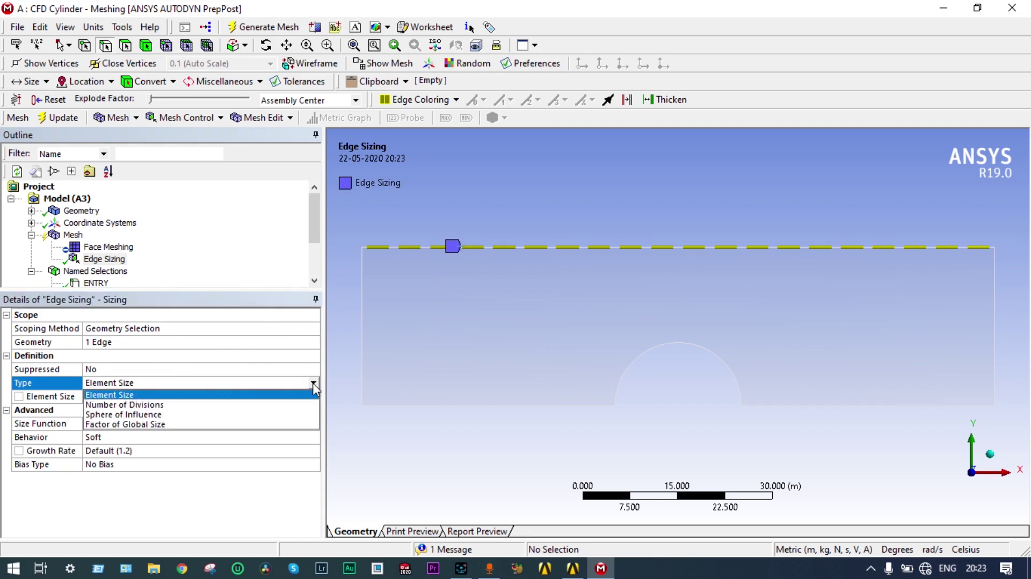
click(215, 404)
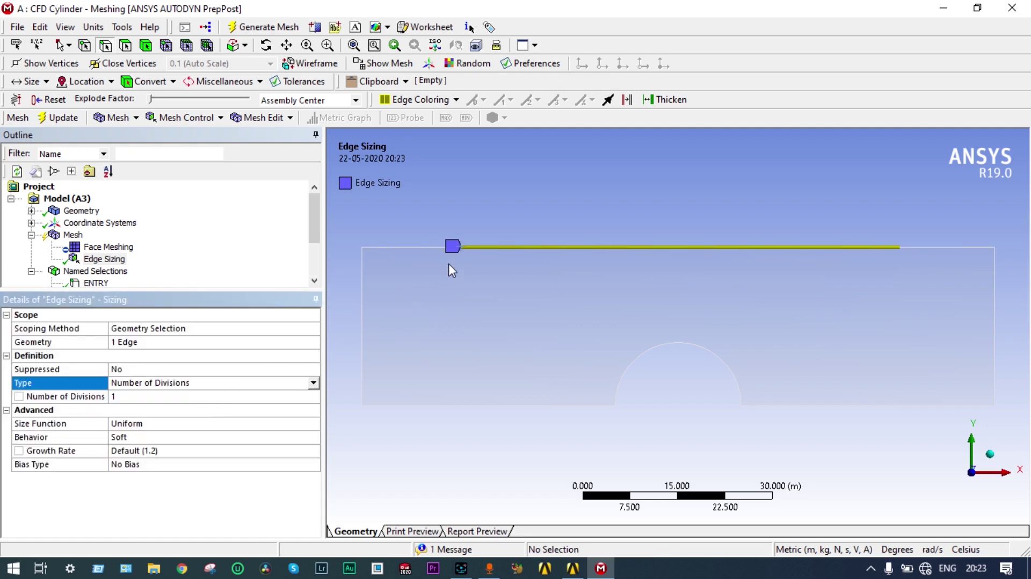
click(124, 396)
click(124, 396)
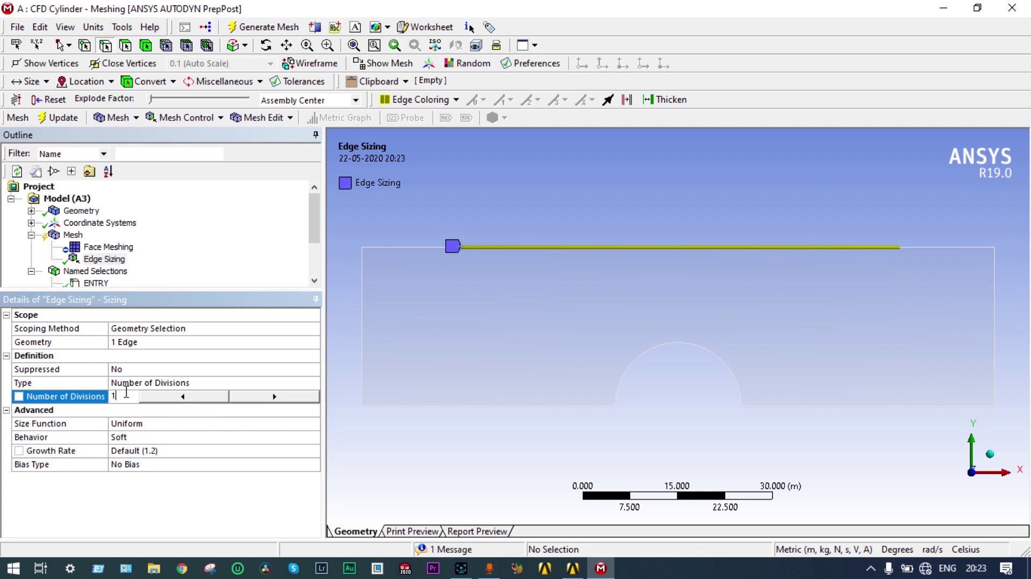
text(100)
key(BackSpace)
key(BackSpace)
text(000)
Step: Set the behavior of the top edge sizing to Hard
click(139, 441)
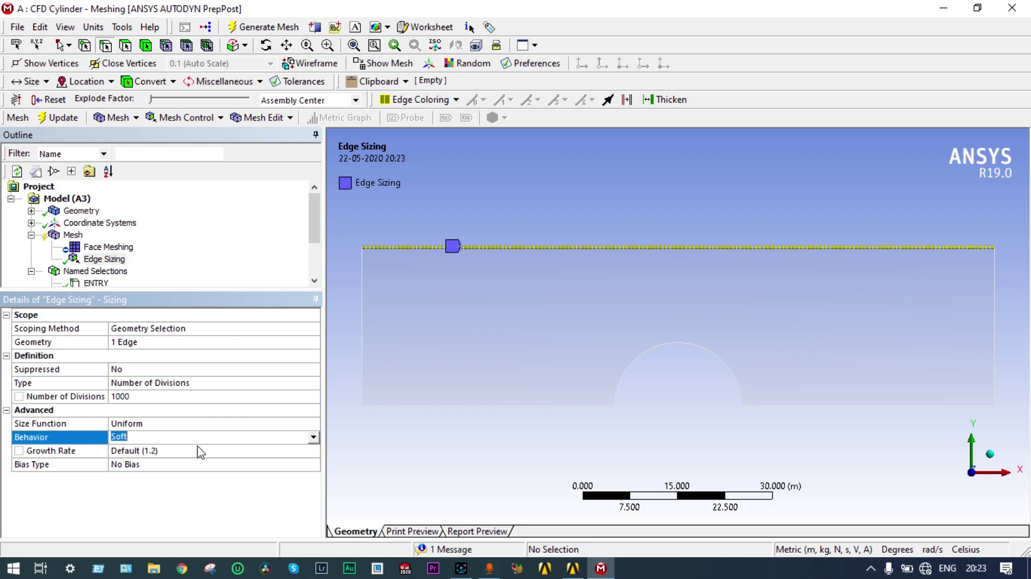
click(313, 438)
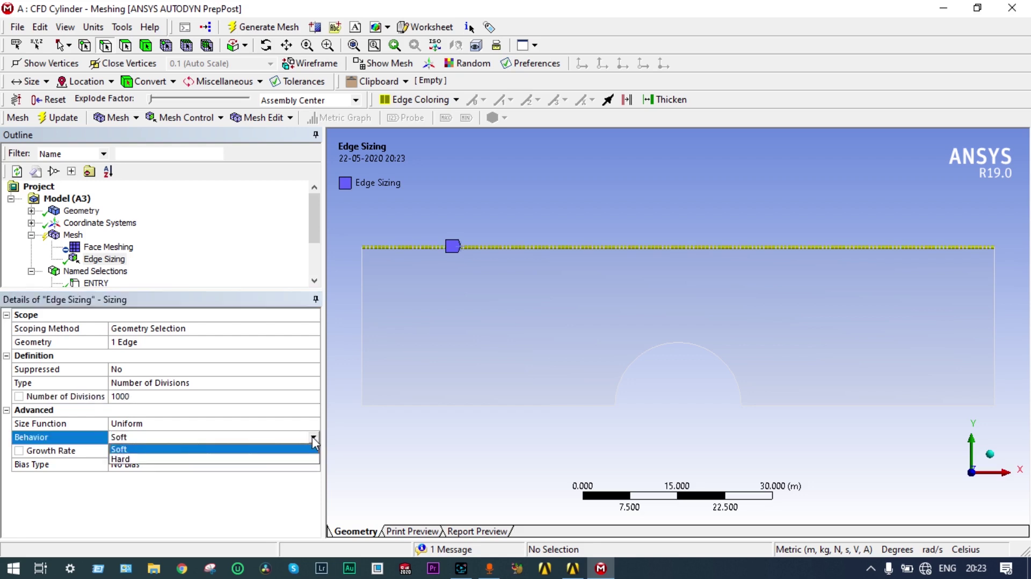
click(189, 458)
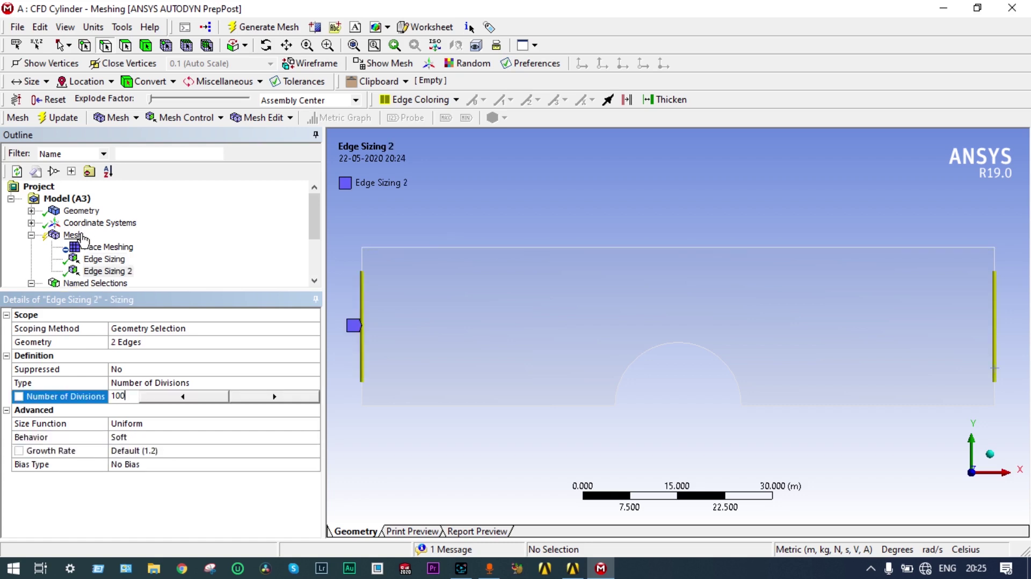
Step: Insert another mesh sizing control and scope it to the semicircular cylinder edge
right_click(84, 239)
mouse_move(111, 244)
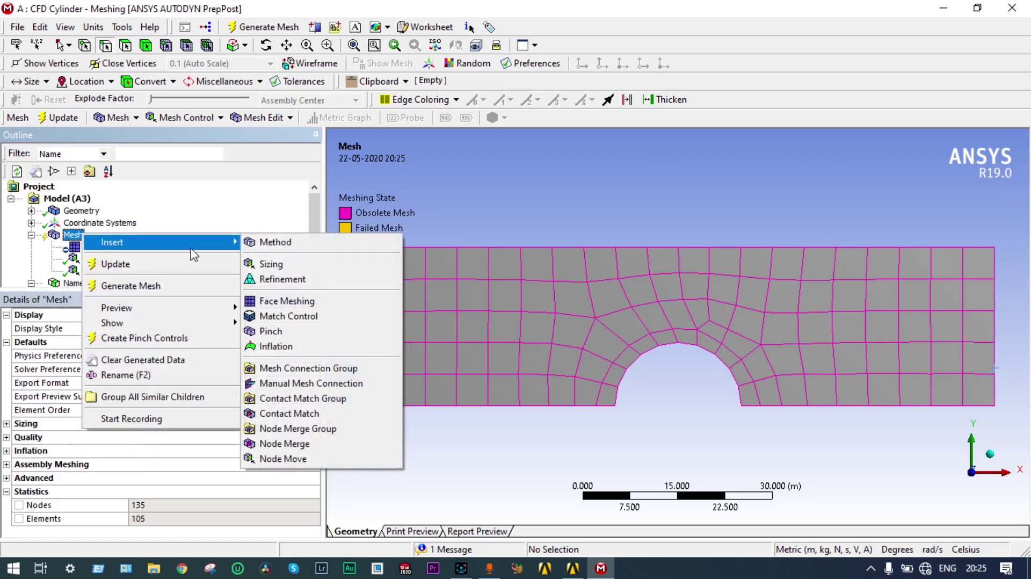
click(271, 264)
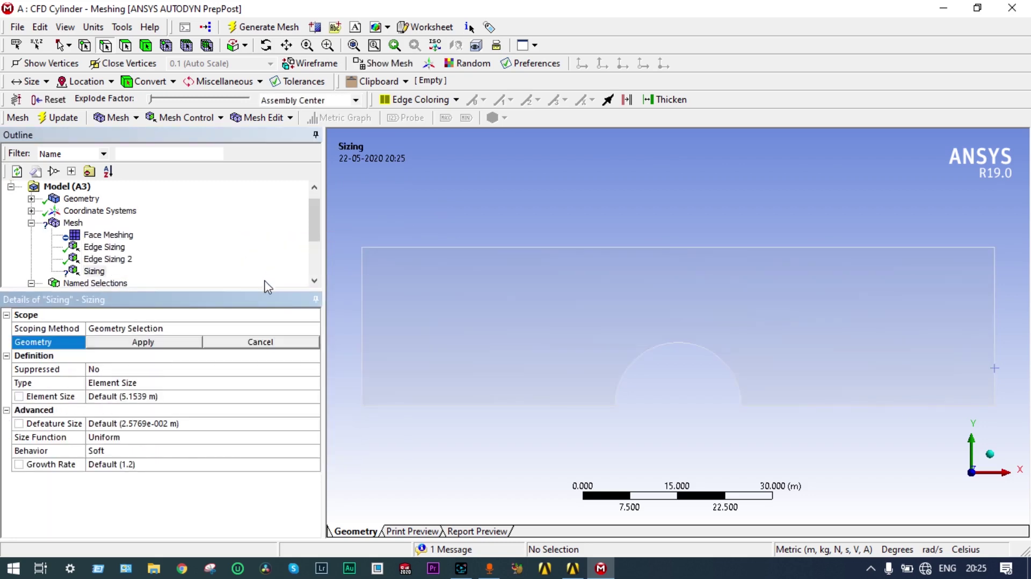
click(644, 367)
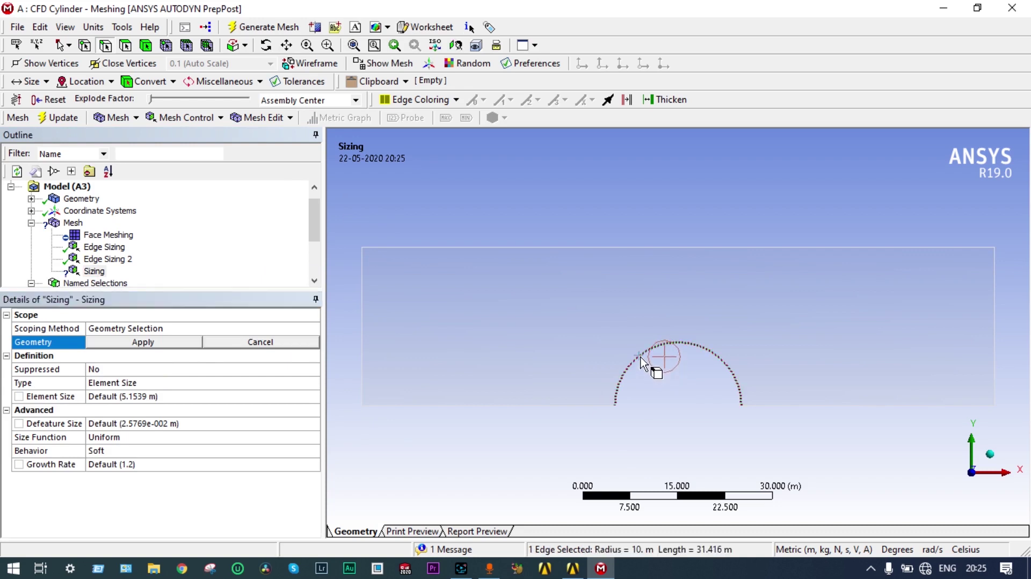
click(177, 345)
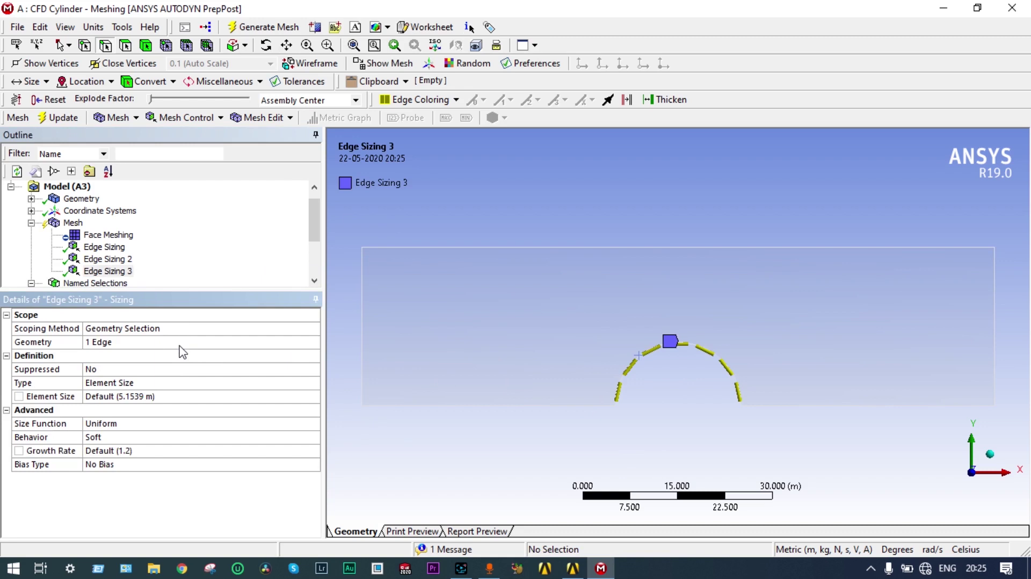
Step: Set the semicircular edge sizing type to Number of Divisions with 100 divisions
click(181, 383)
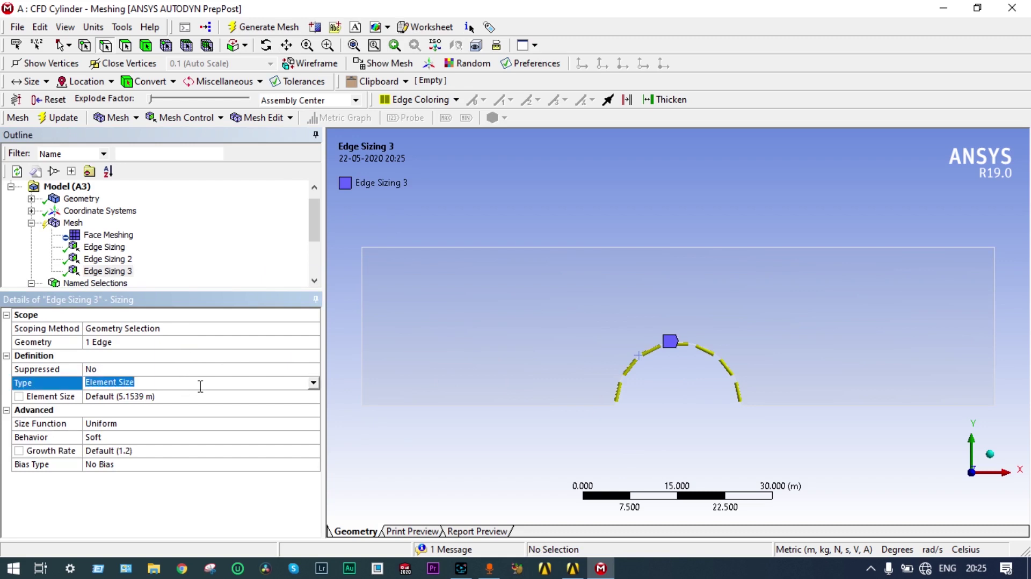
click(313, 383)
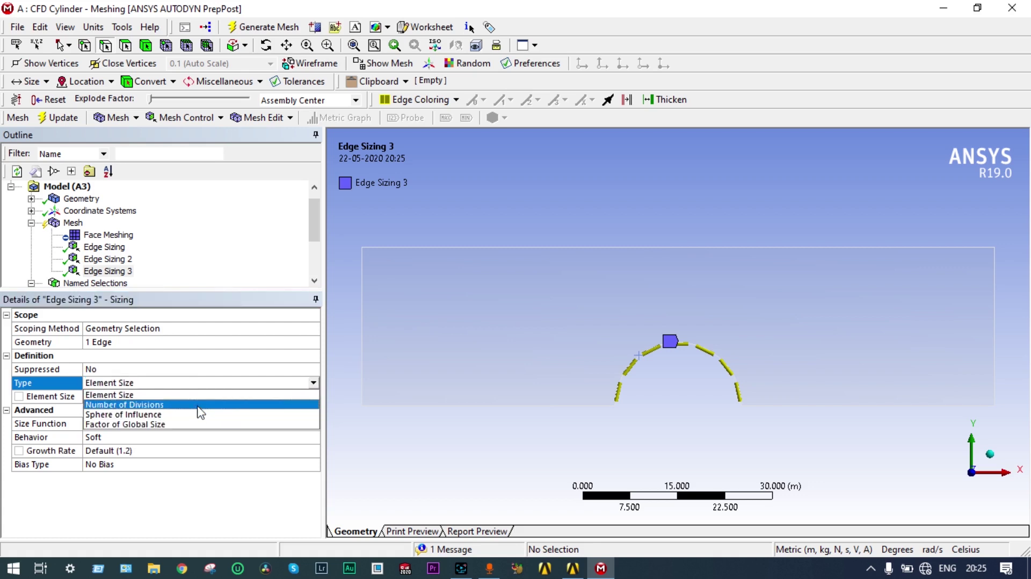
click(201, 404)
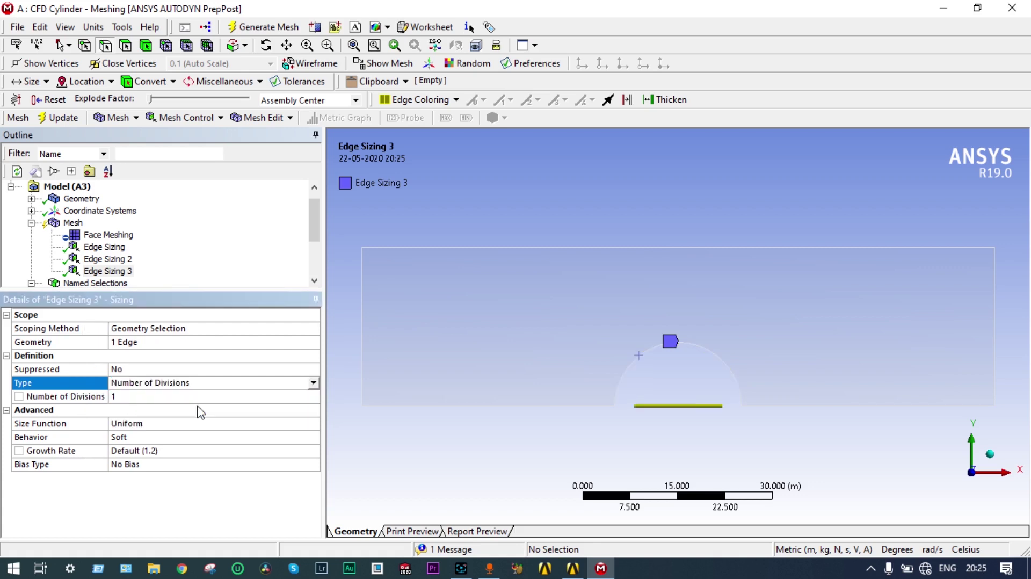
click(128, 396)
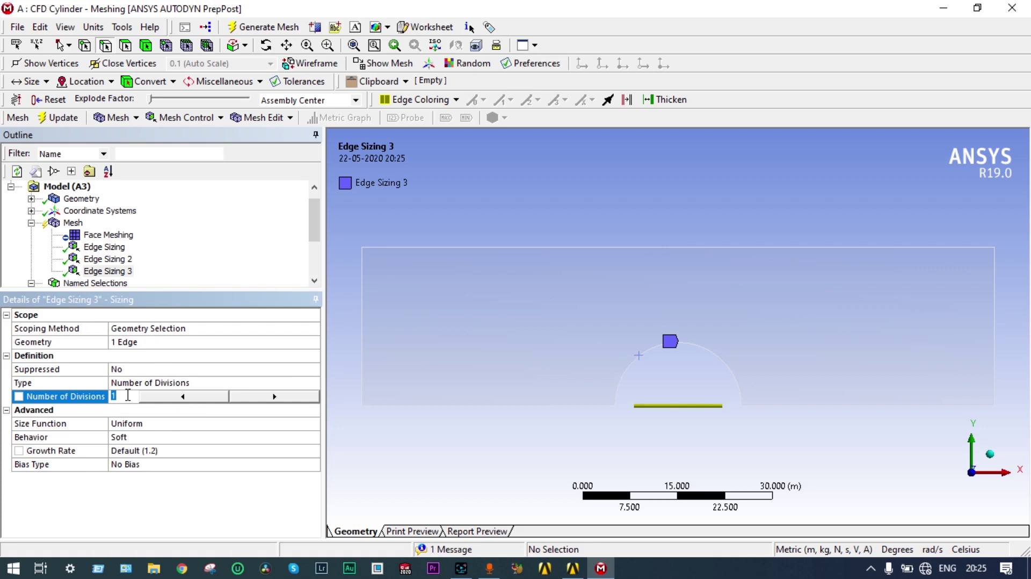
click(127, 395)
text(00)
Step: Set the behavior of the semicircular edge sizing to Hard
click(141, 437)
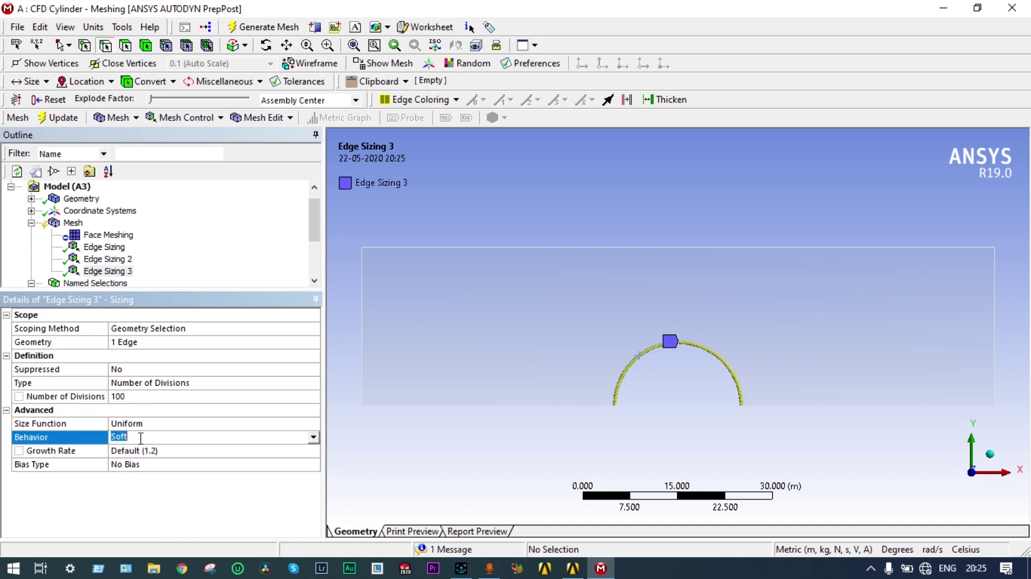
click(312, 438)
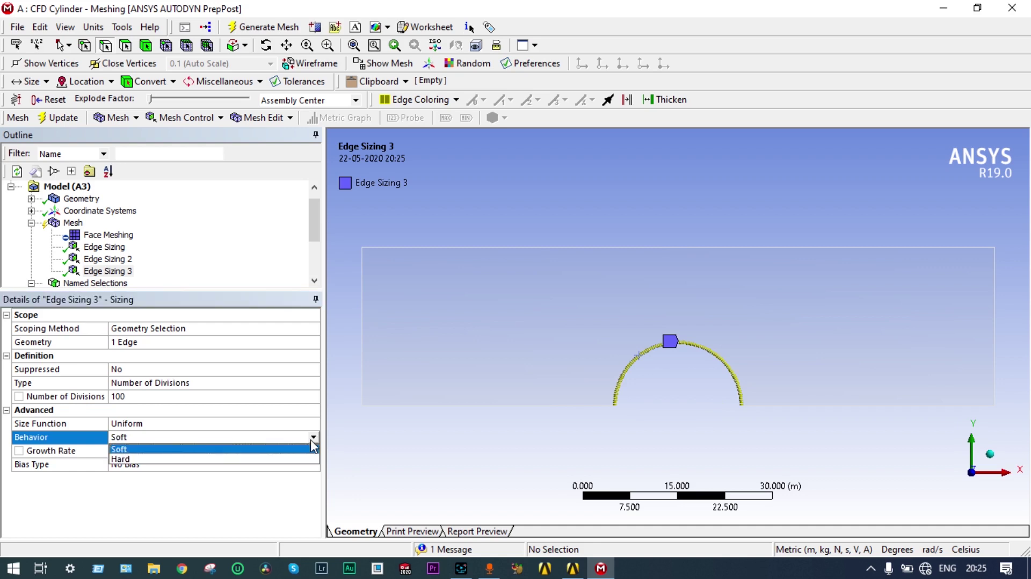
click(195, 459)
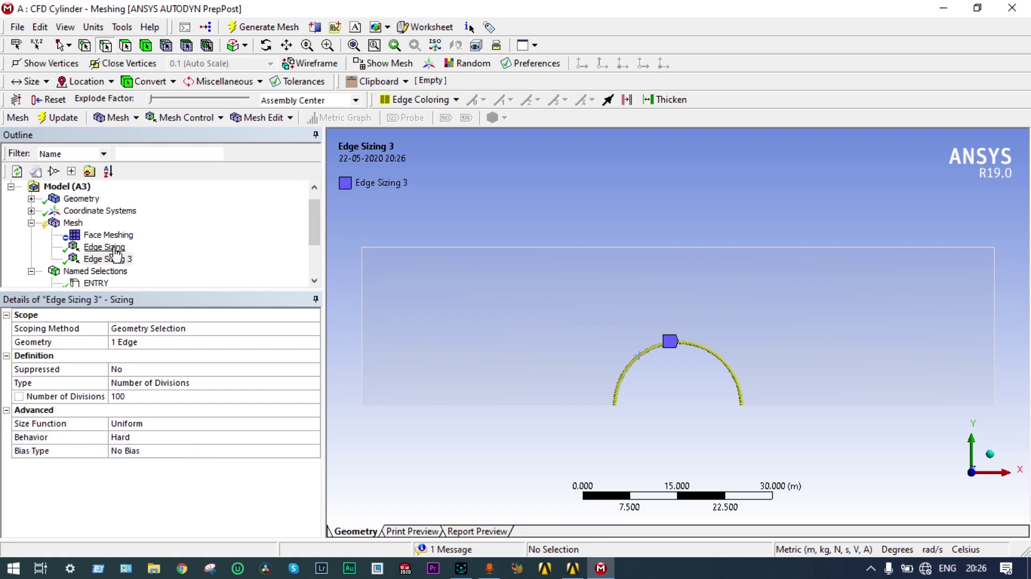
Step: Insert another mesh sizing control and scope it to the two vertical end edges of the domain
right_click(72, 222)
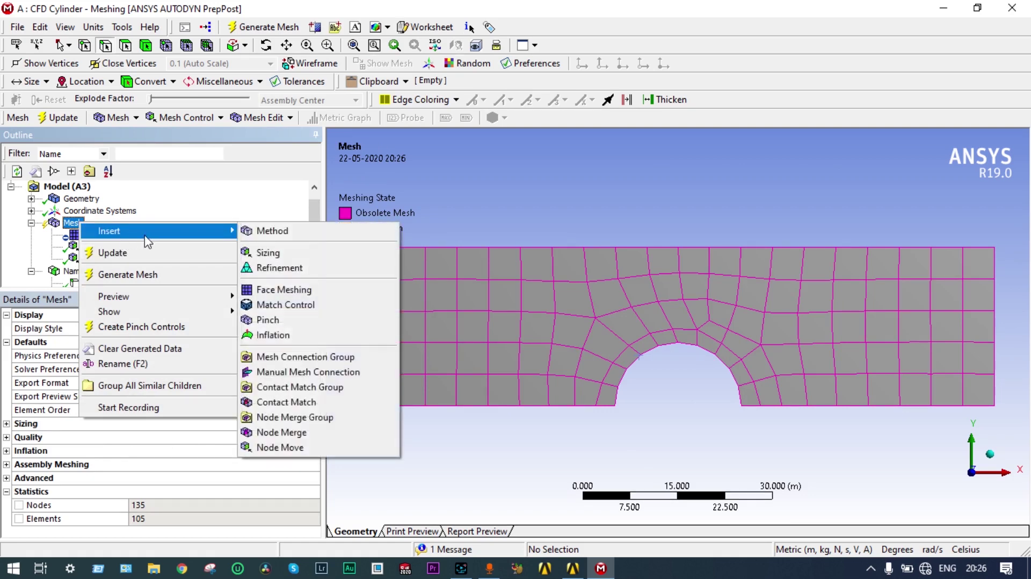
mouse_move(213, 236)
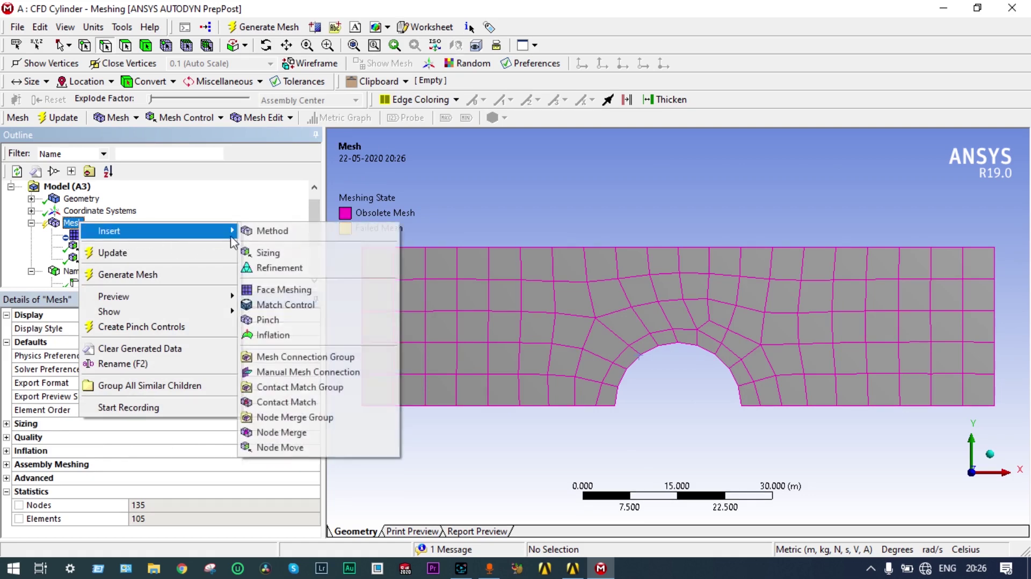
click(260, 253)
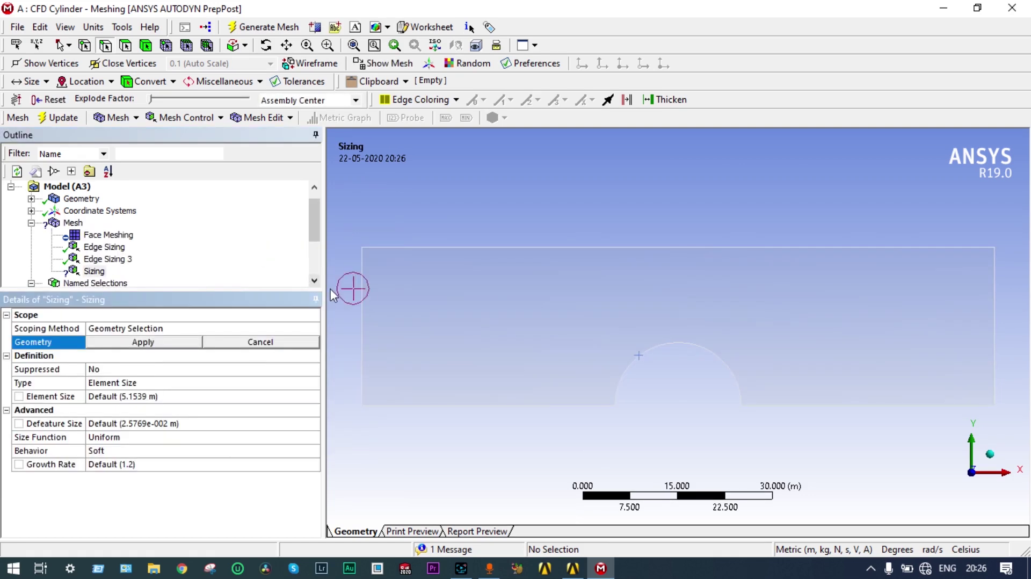
click(360, 300)
click(168, 343)
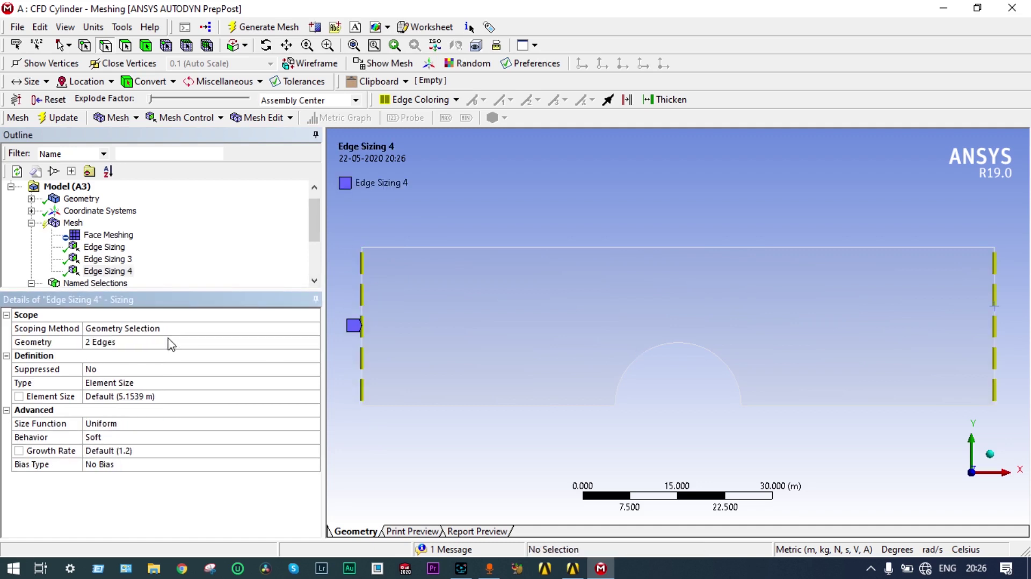
Step: Set the vertical end edges' sizing type to Number of Divisions with 100 divisions
click(155, 382)
click(313, 382)
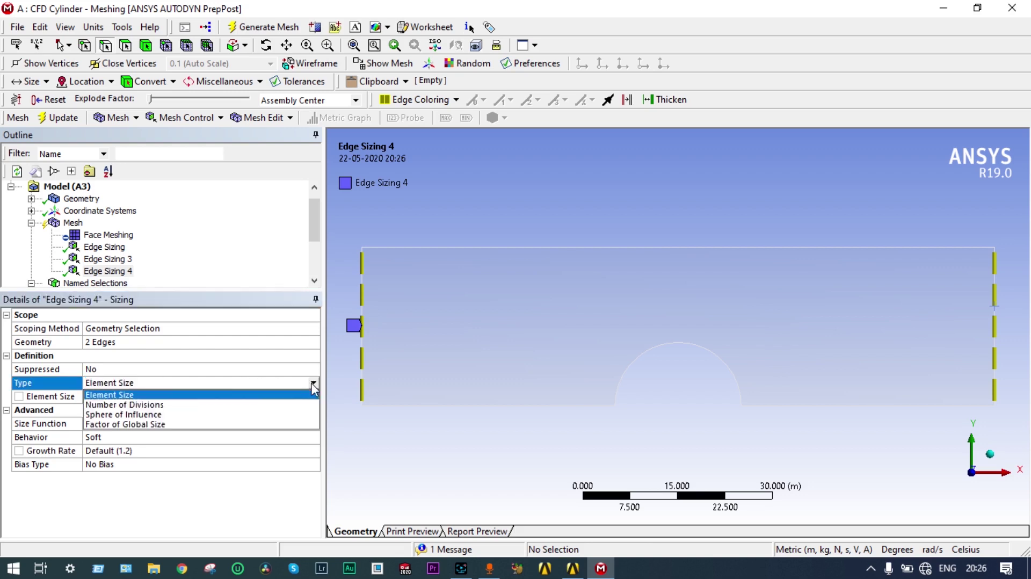
click(199, 406)
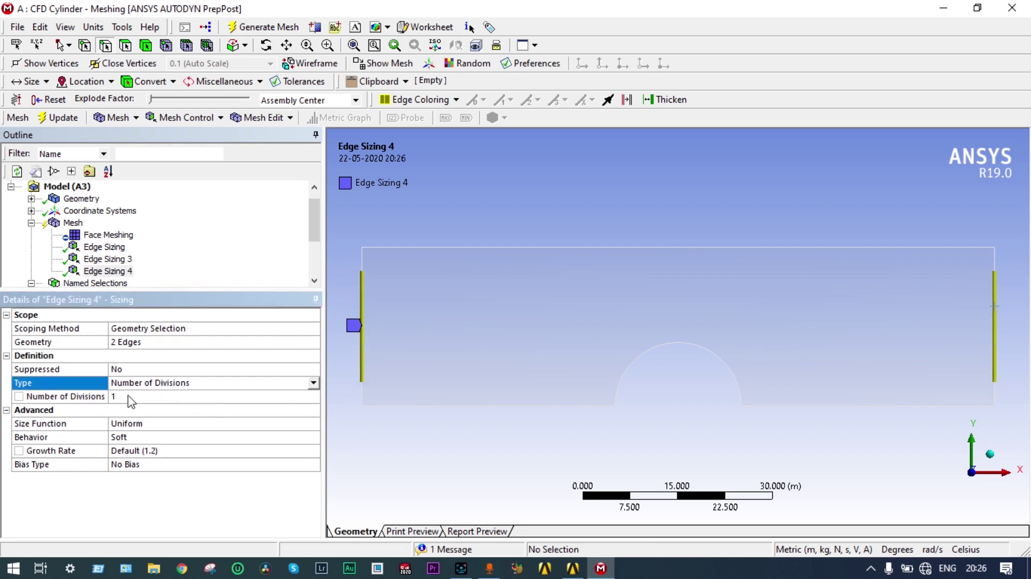
click(129, 395)
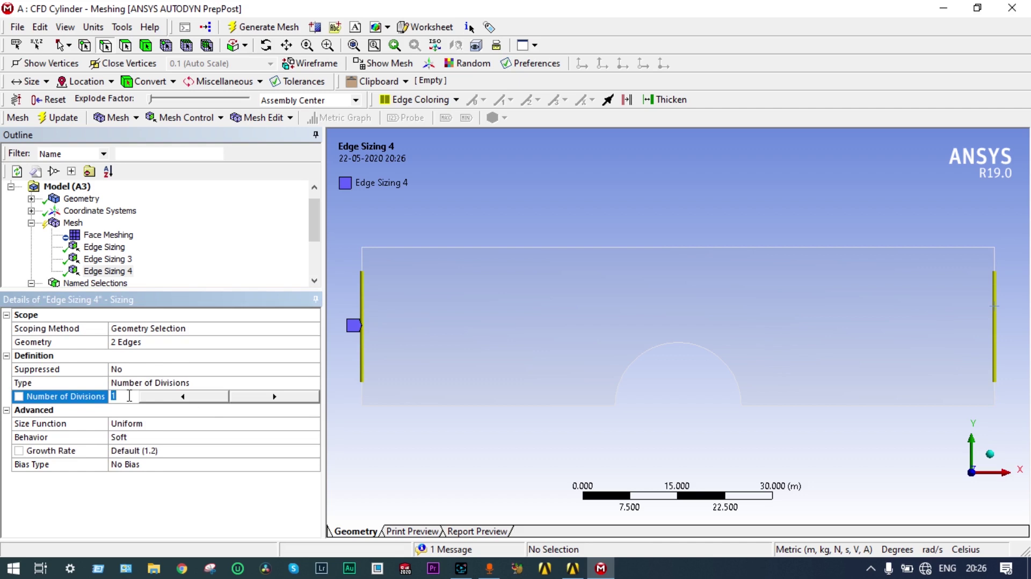
text(100)
Step: Set the behavior of the vertical end edges' sizing to Hard
click(139, 437)
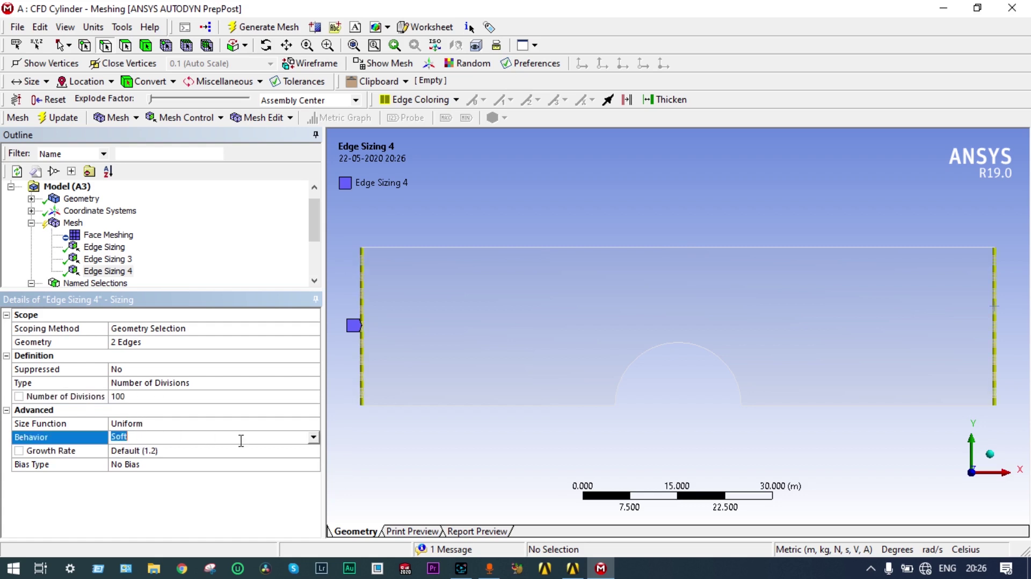
click(313, 437)
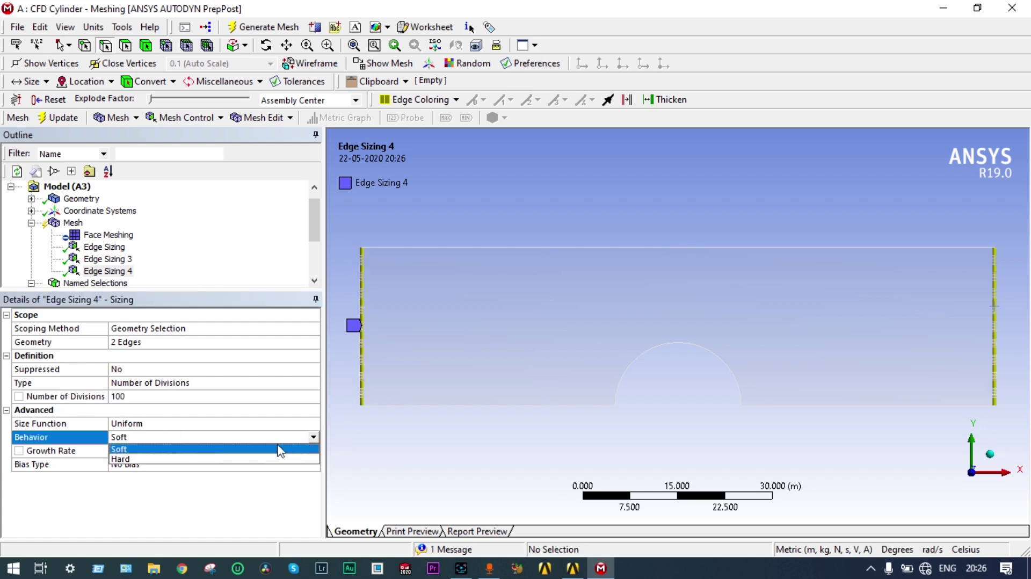
click(214, 460)
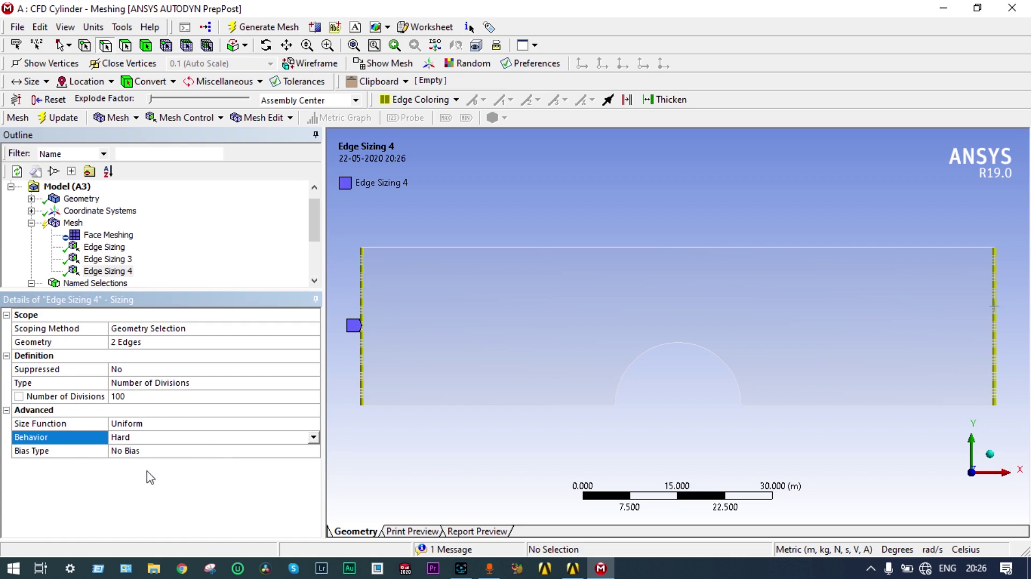
Step: Update the mesh with the edge sizings and show the regenerated mesh
click(74, 119)
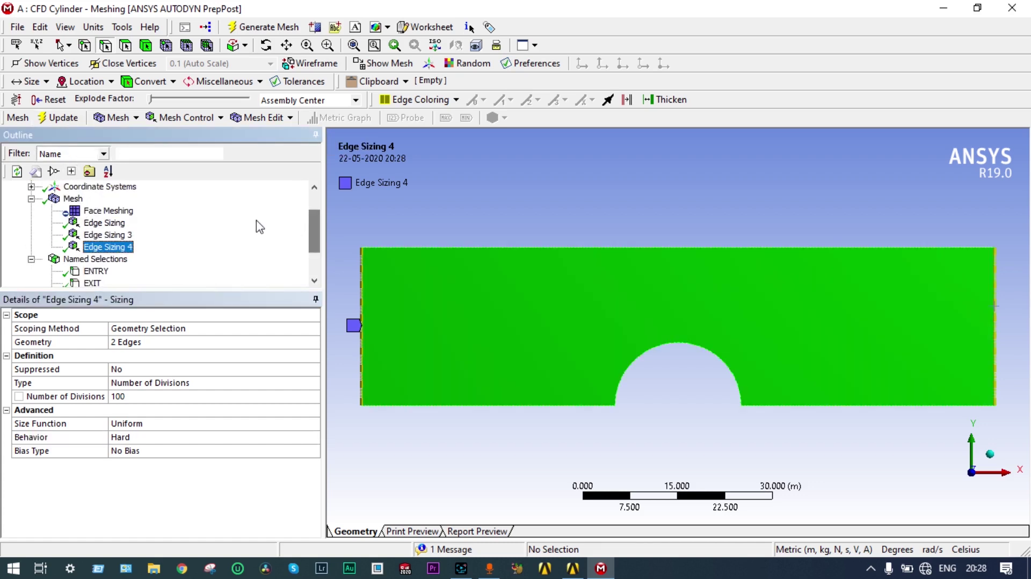
click(73, 199)
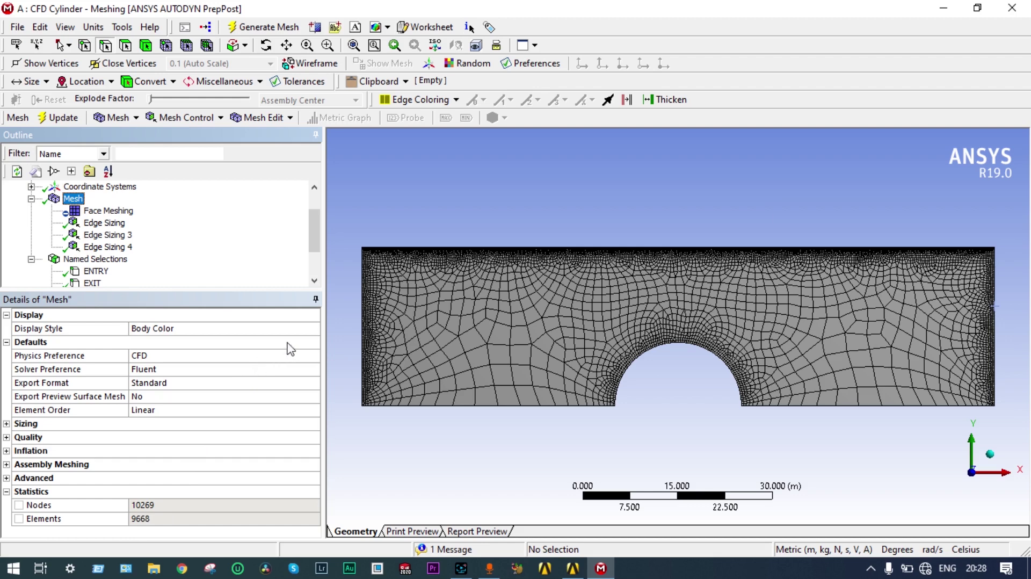
Step: Set the mesh display style to Aspect Ratio to examine the element proportions
click(306, 329)
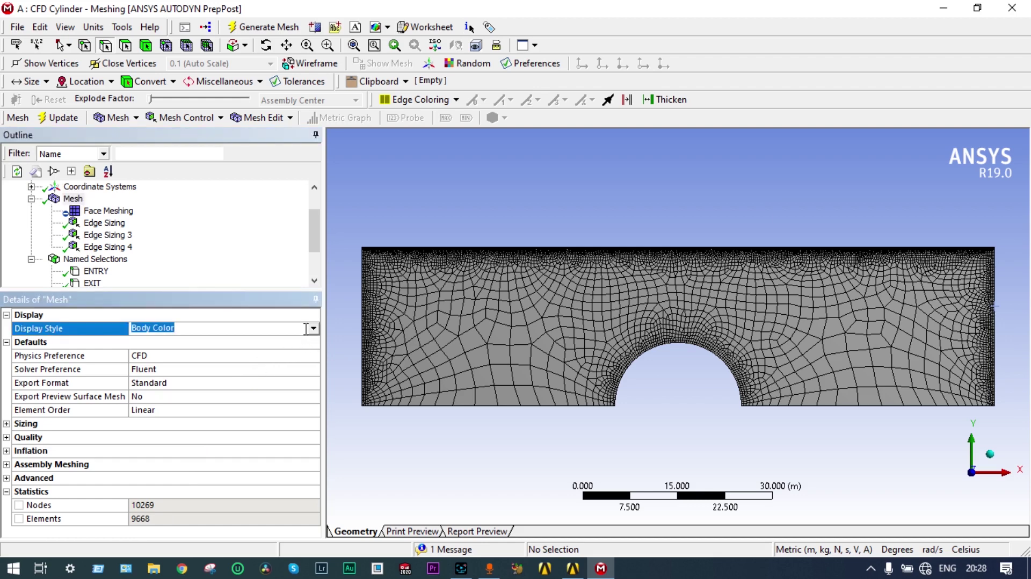
click(313, 328)
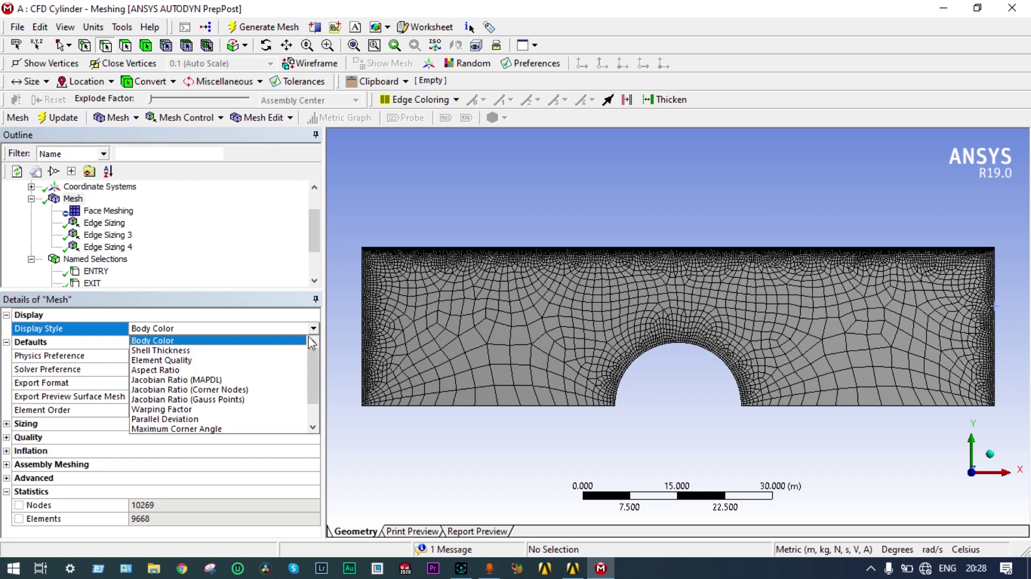
click(281, 371)
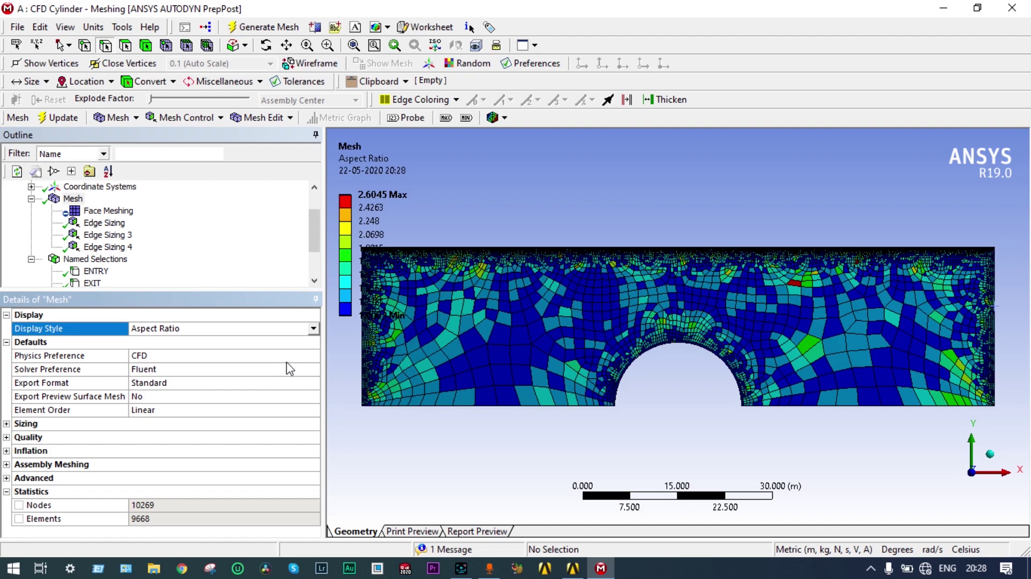
Step: Set the mesh display style to Skewness and examine the elements around the cylinder and along the top edge
click(313, 328)
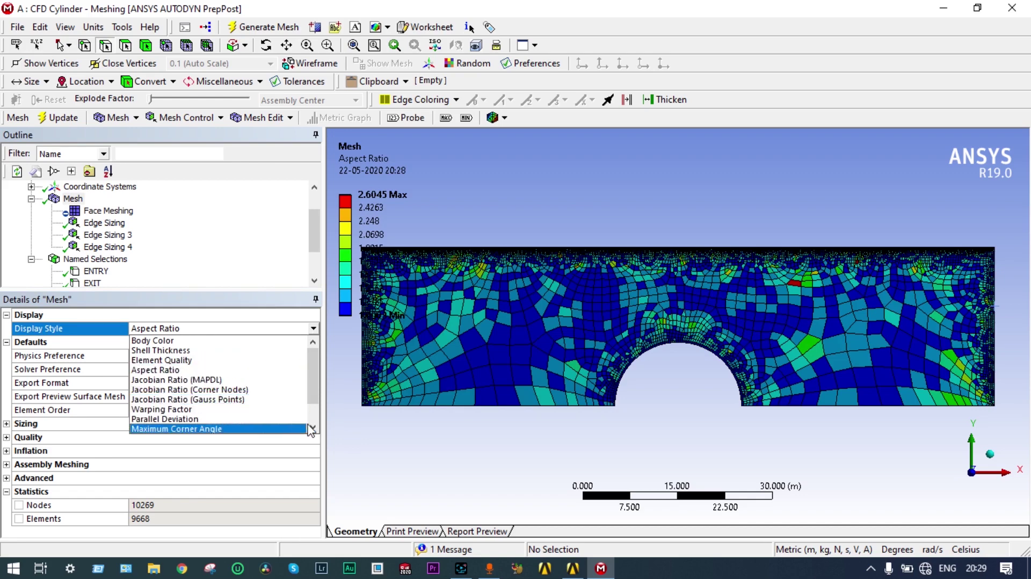
click(312, 429)
click(330, 425)
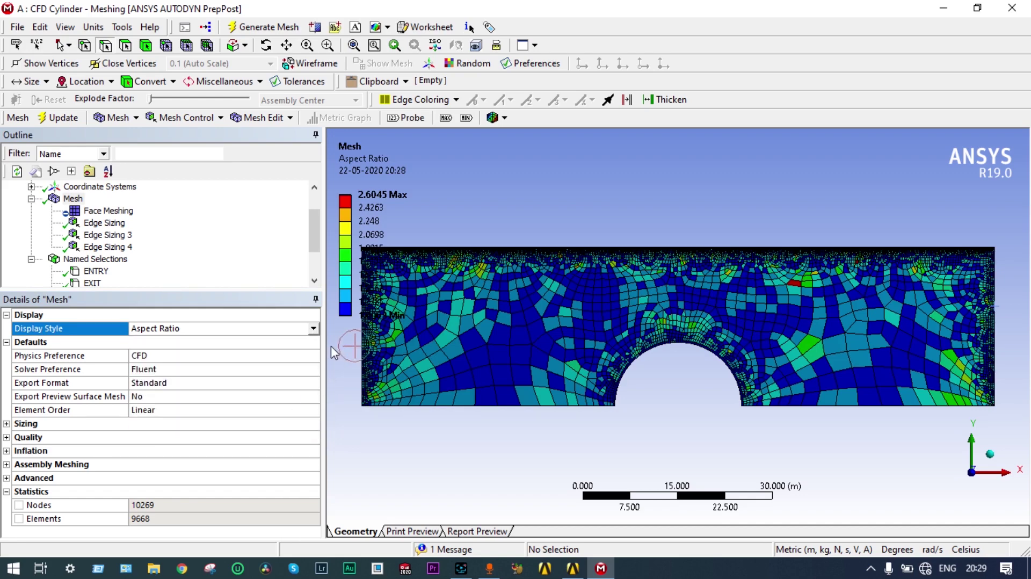
click(313, 328)
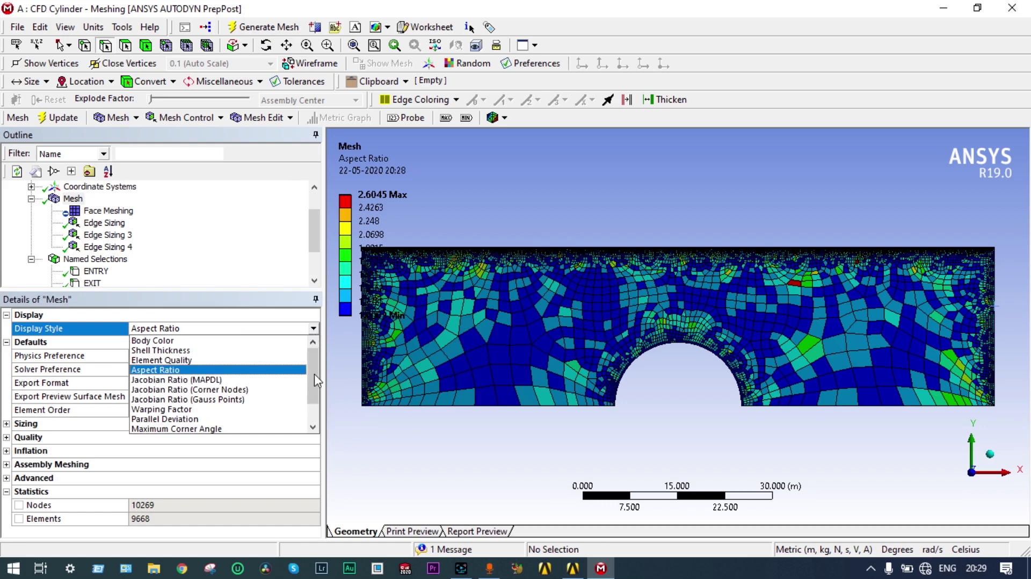
click(313, 424)
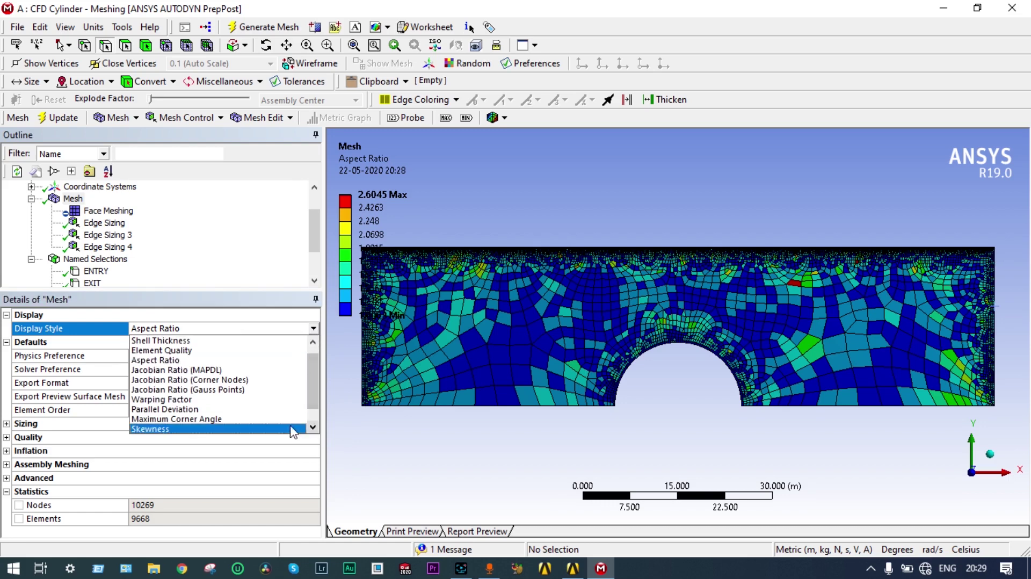
click(290, 430)
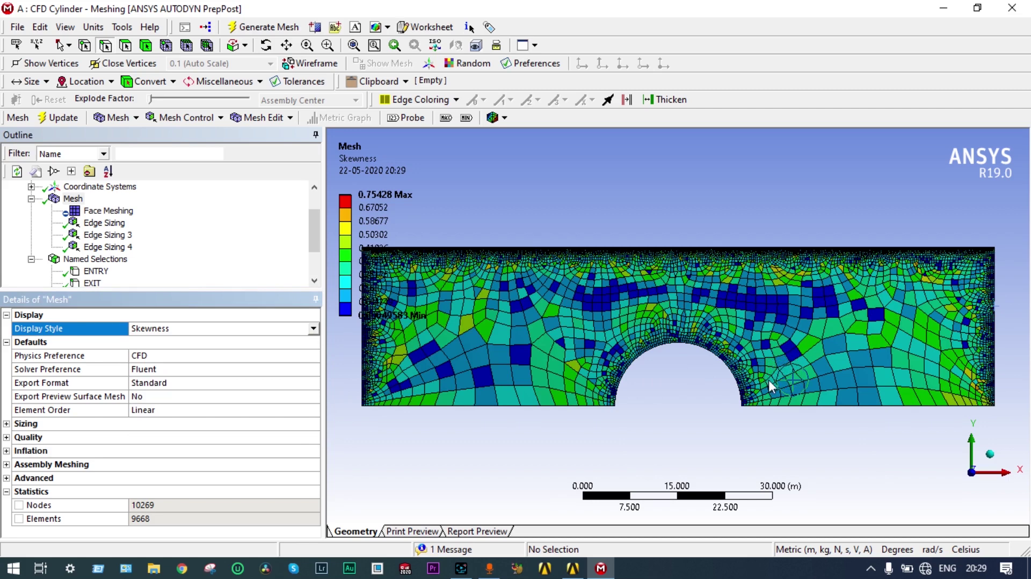
scroll(601, 249, up, 6)
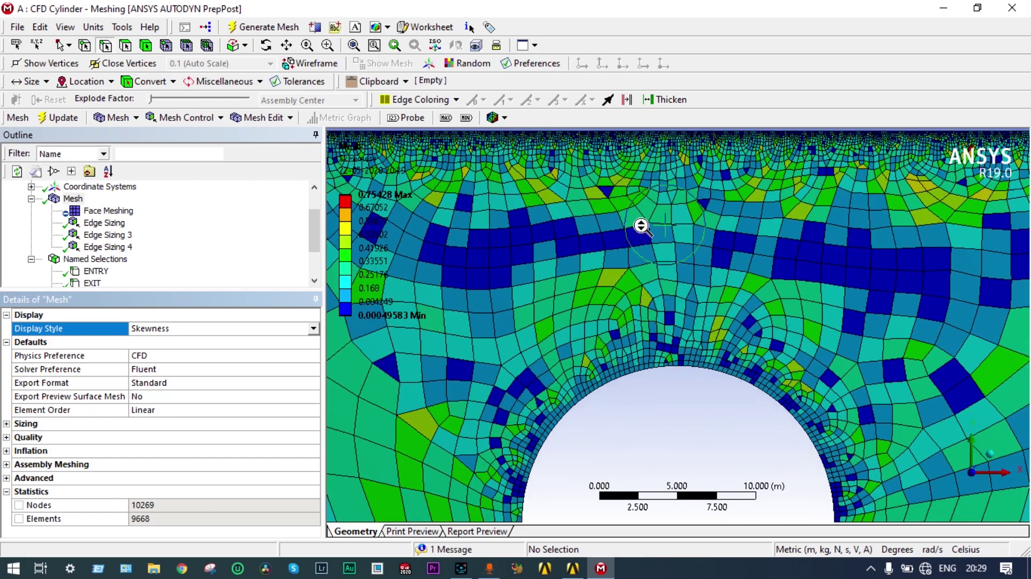
scroll(651, 220, down, 4)
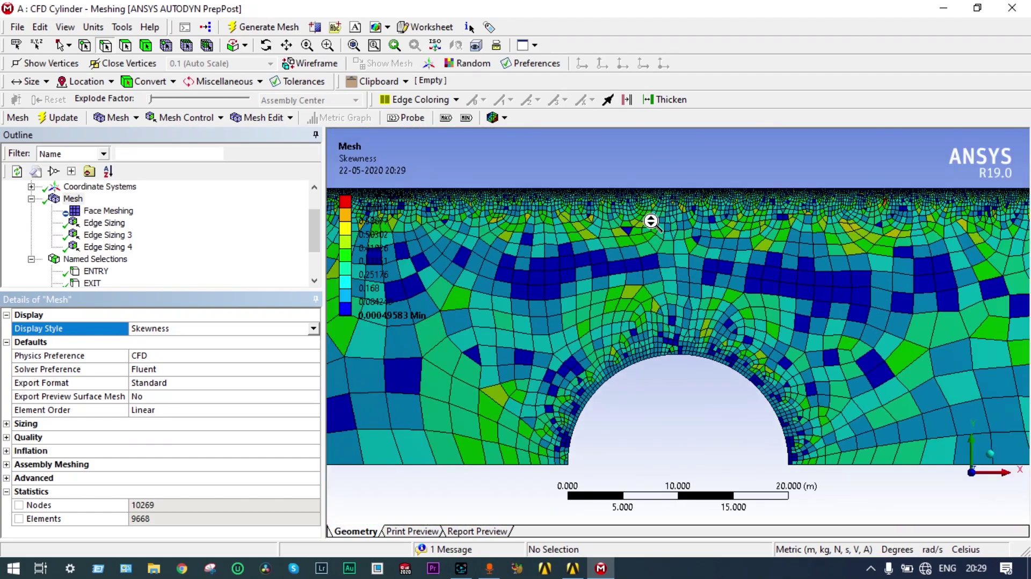
scroll(651, 221, down, 2)
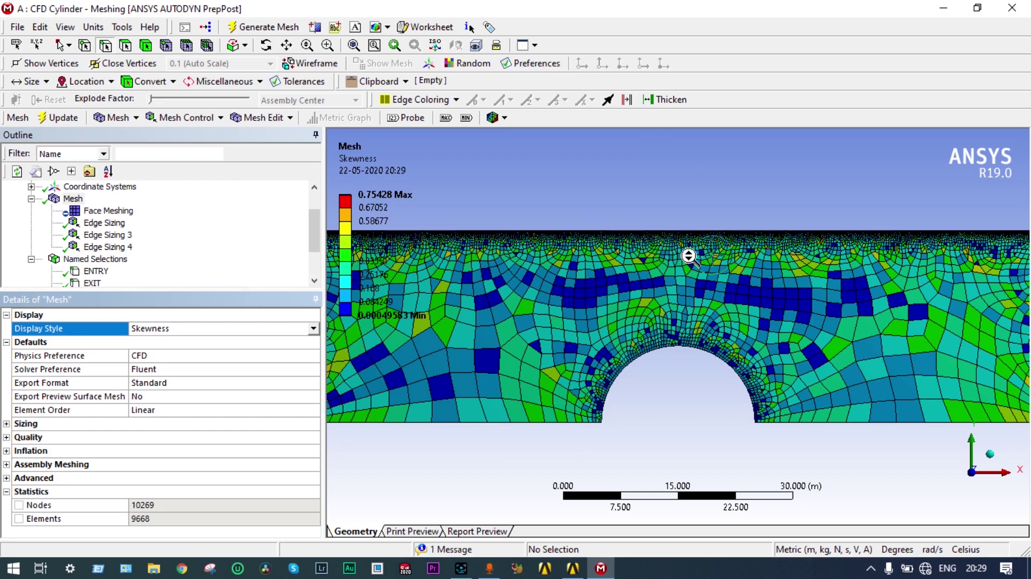
scroll(689, 257, down, 1)
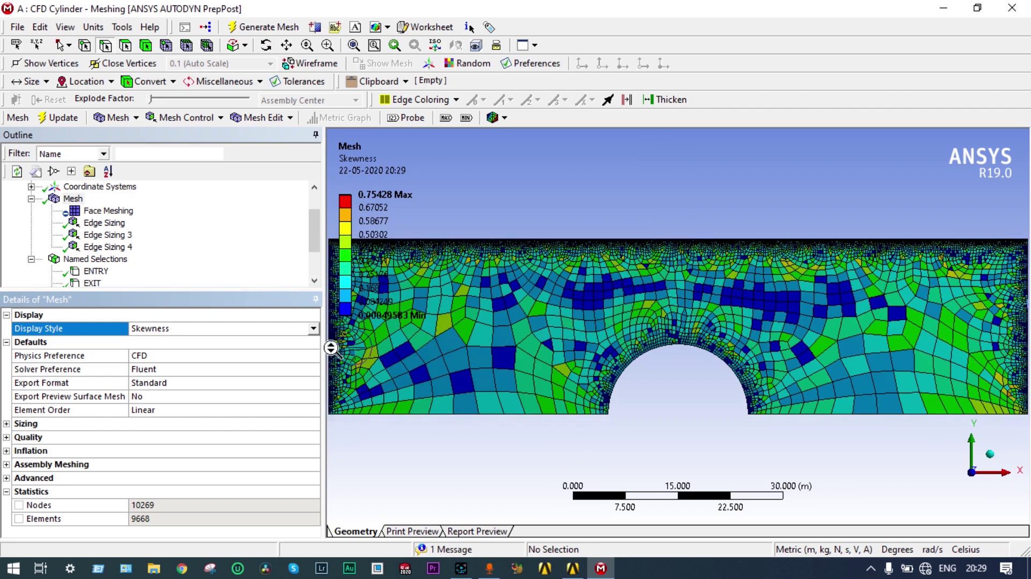
Step: Set the mesh display style to Orthogonal Quality to examine the elements
click(313, 330)
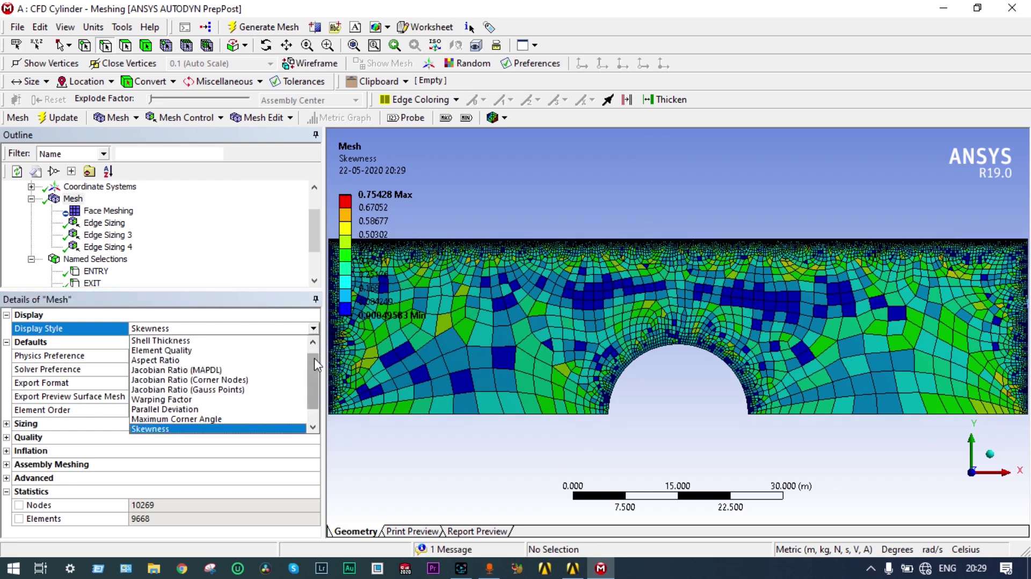
scroll(312, 369, down, 1)
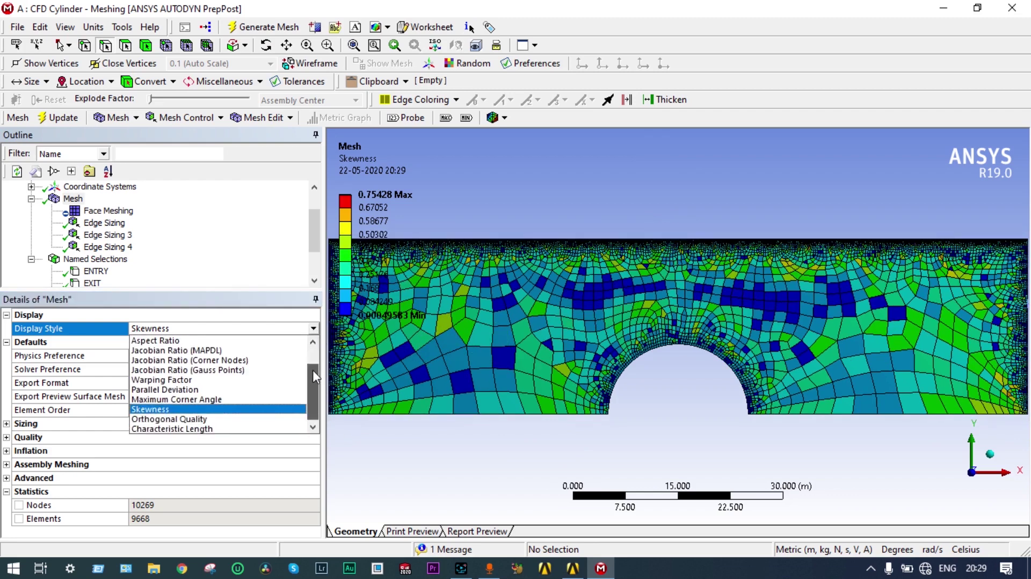
click(249, 422)
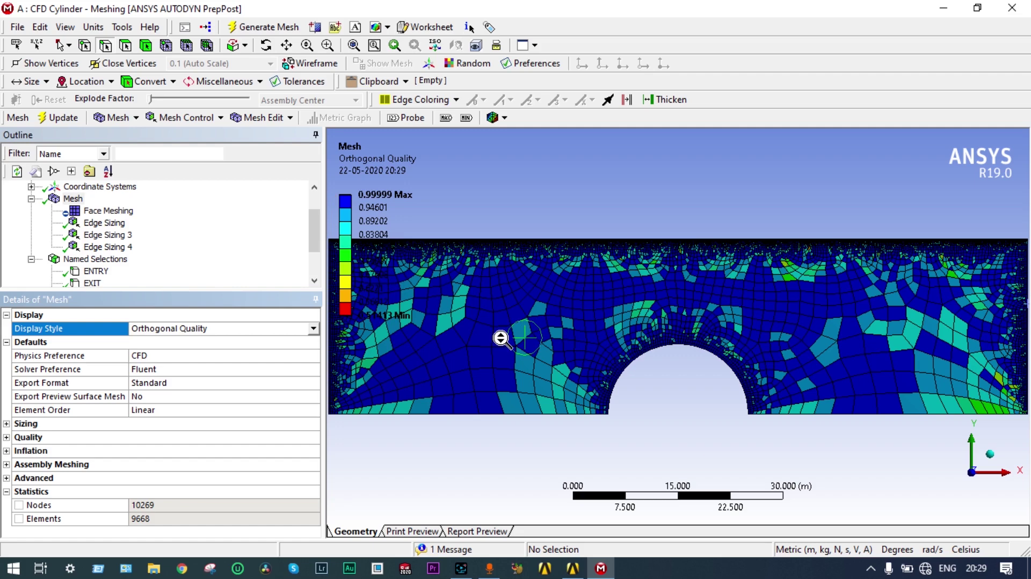
Step: Examine the mesh by Element Quality and return the display style to Body Color
click(315, 329)
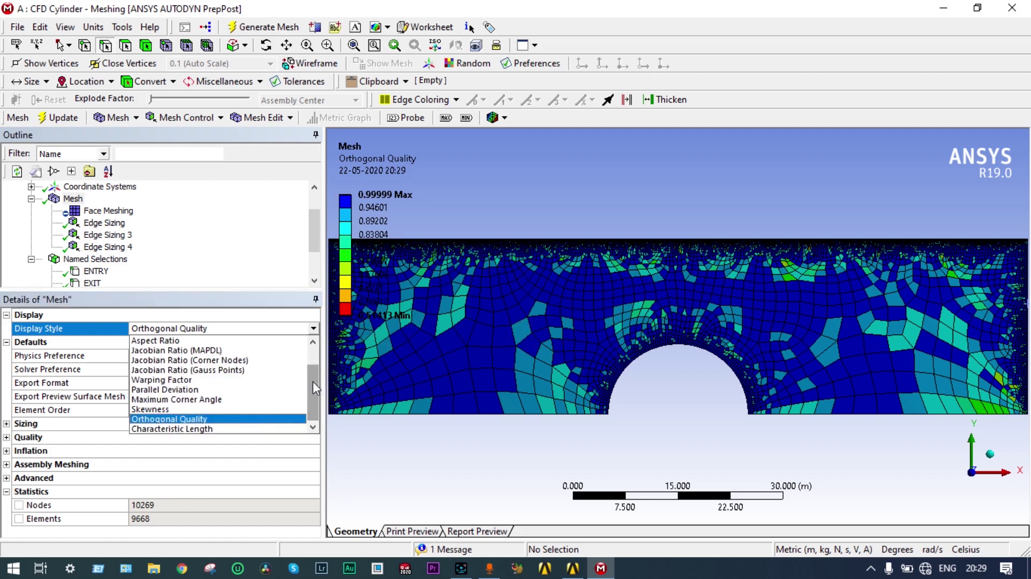
scroll(312, 381, up, 1)
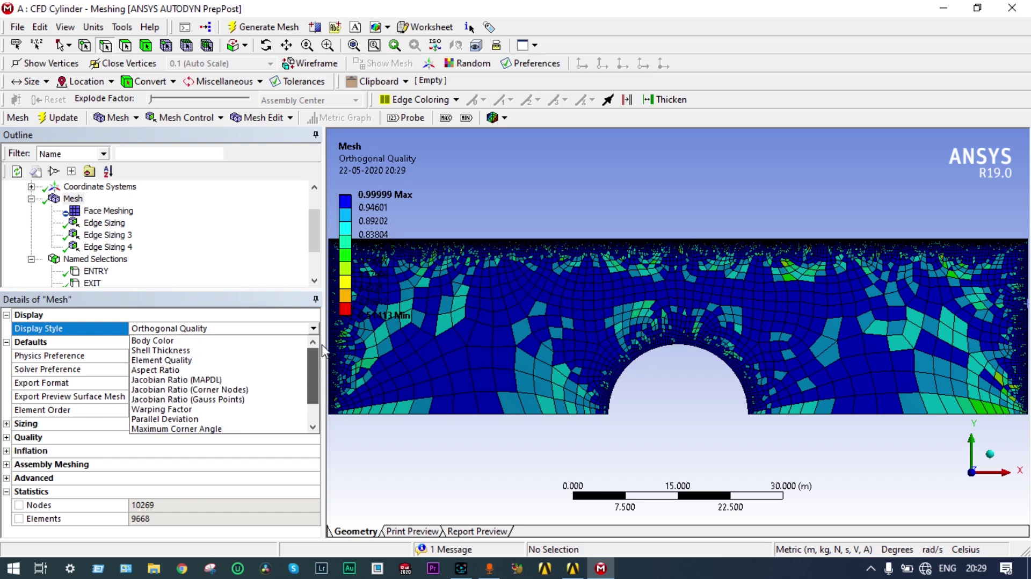
click(231, 360)
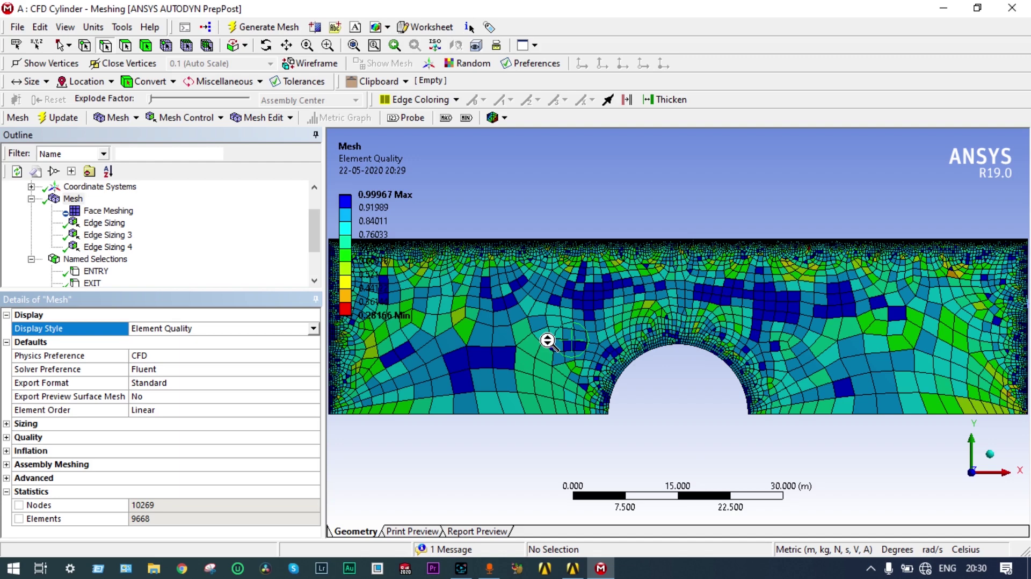
click(313, 328)
click(280, 343)
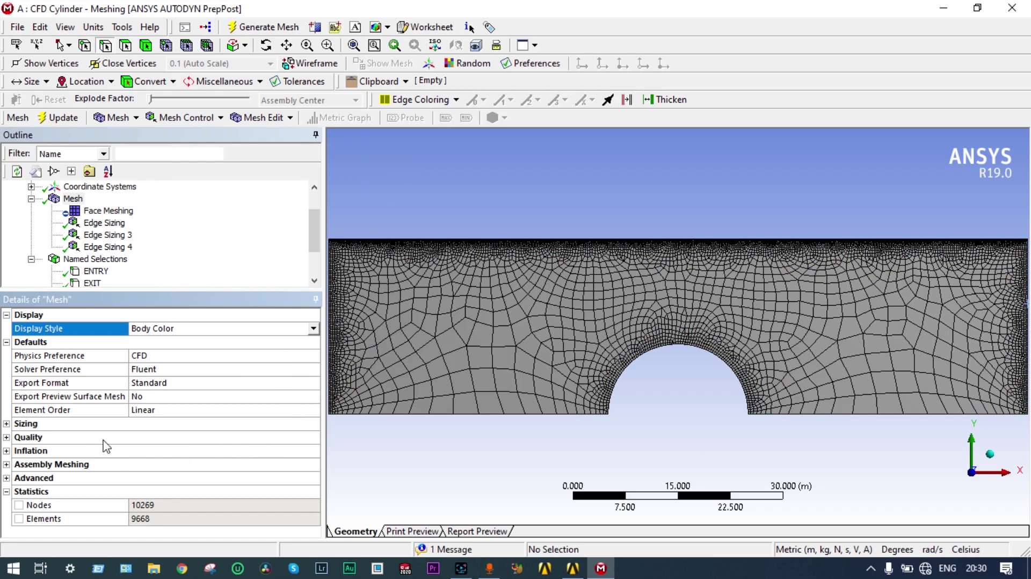
Step: Set the mesh's global sizing Size Function to Adaptive
click(98, 424)
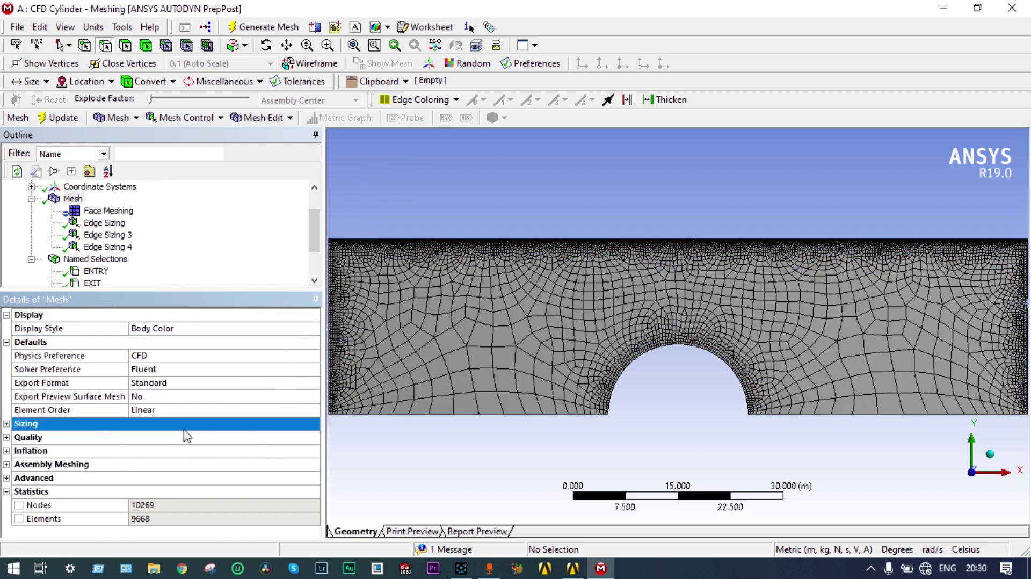
click(6, 424)
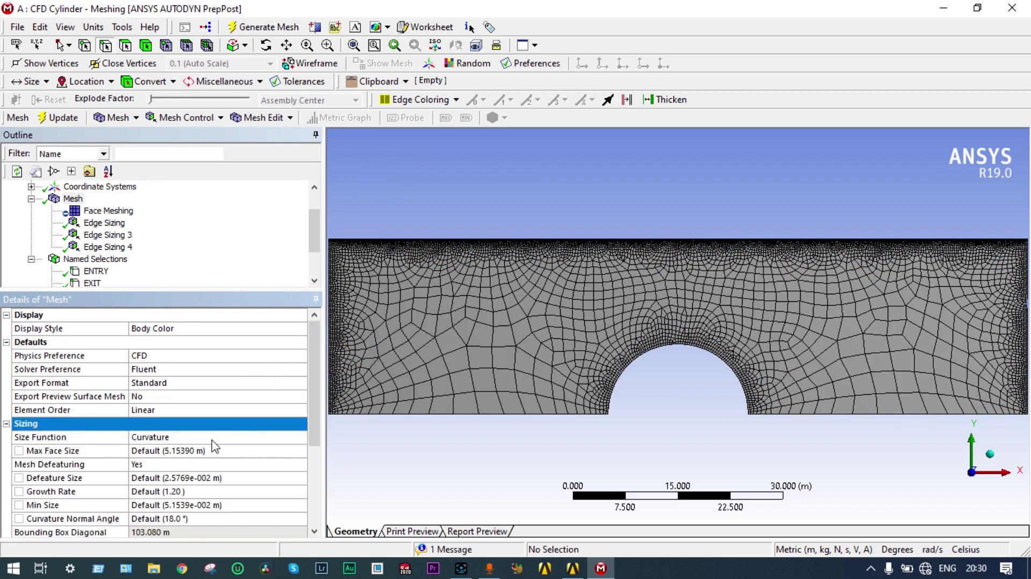
click(281, 438)
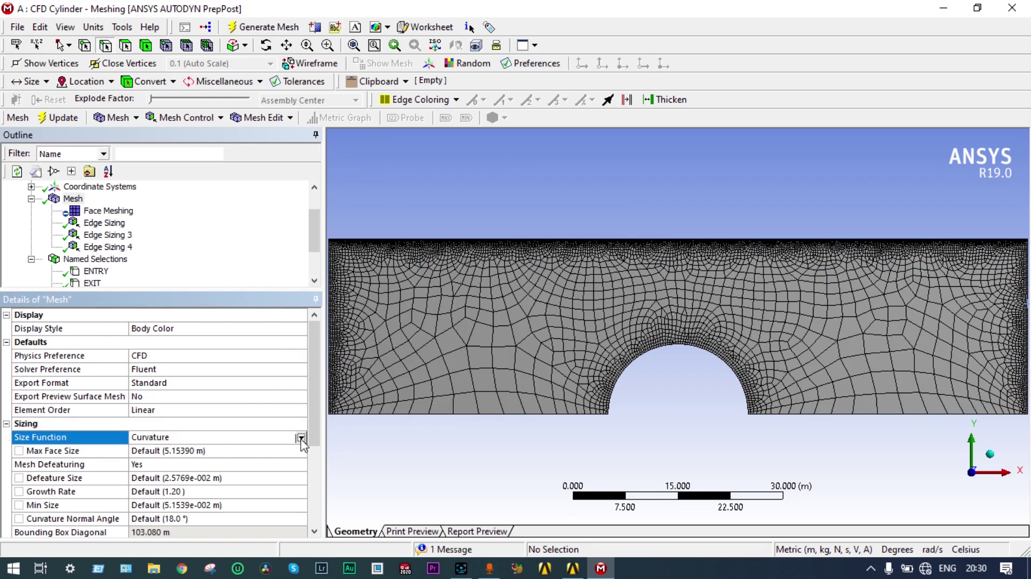
click(300, 437)
click(259, 450)
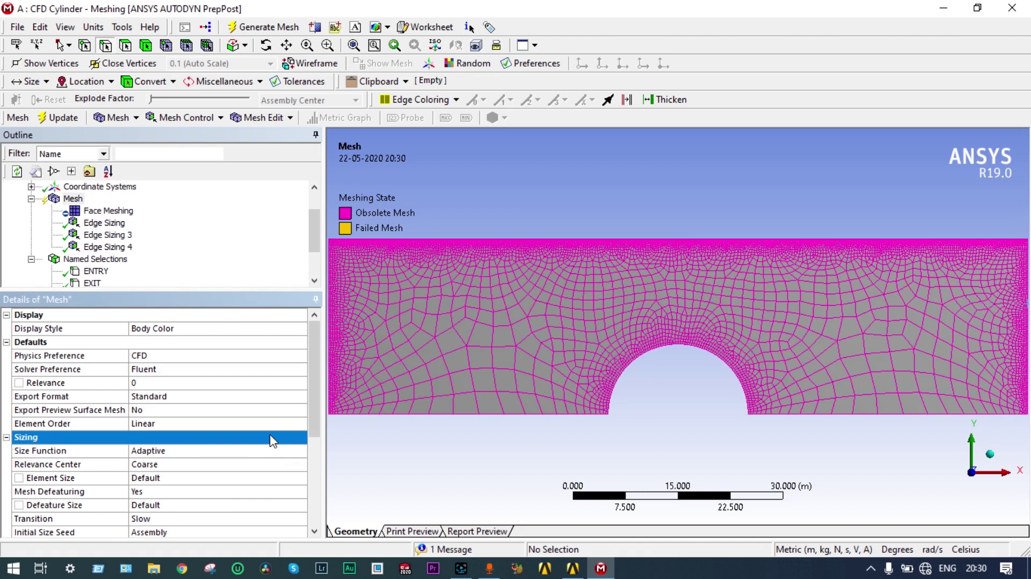
Step: Keep the global sizing Size Function at Adaptive and update the mesh
click(256, 451)
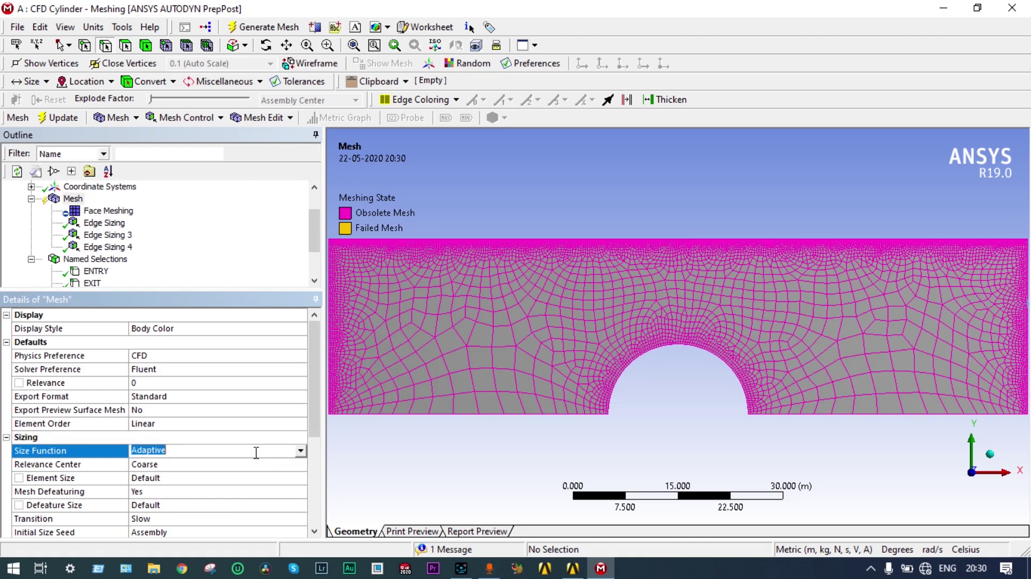
click(300, 451)
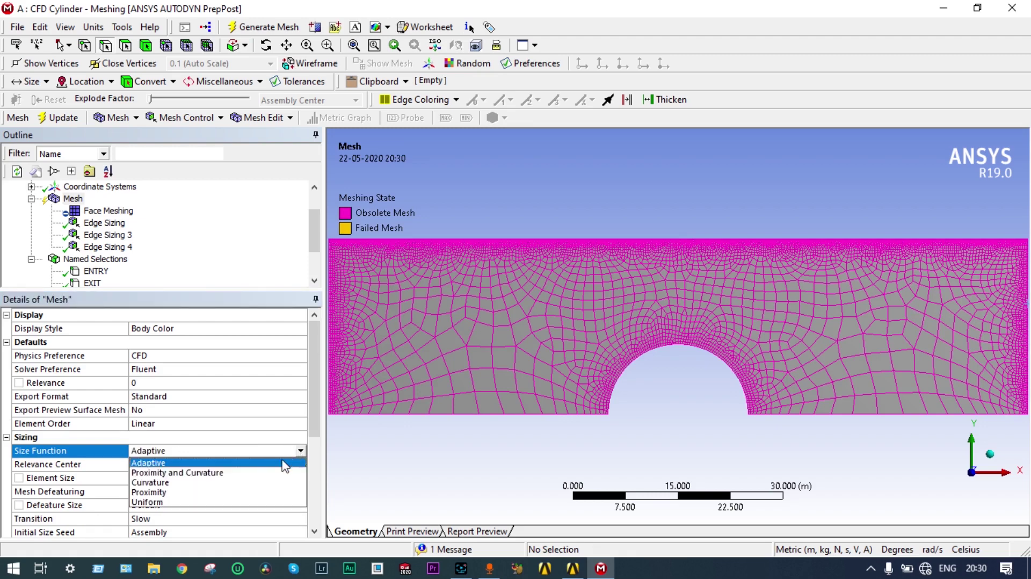
click(260, 464)
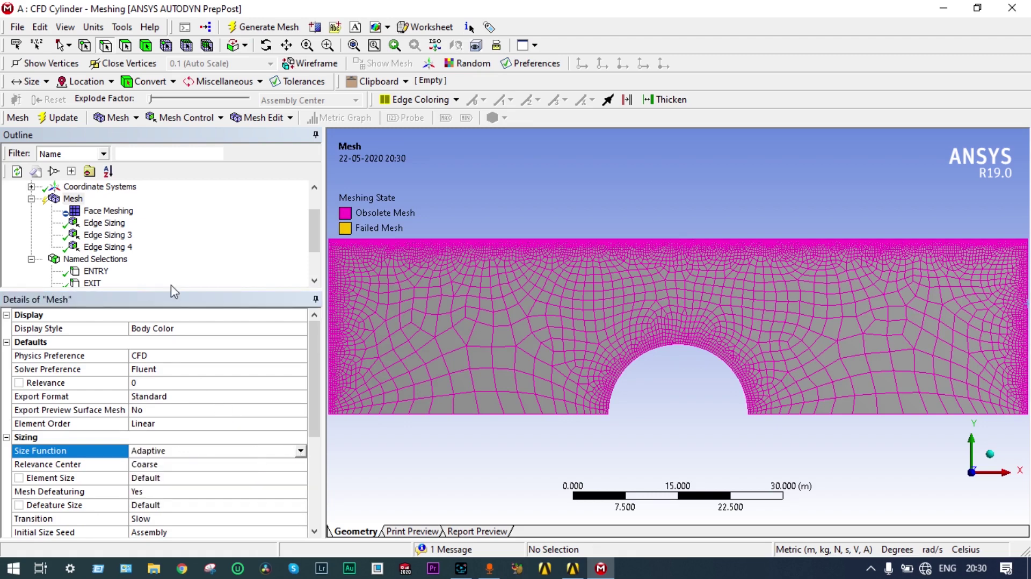
click(75, 119)
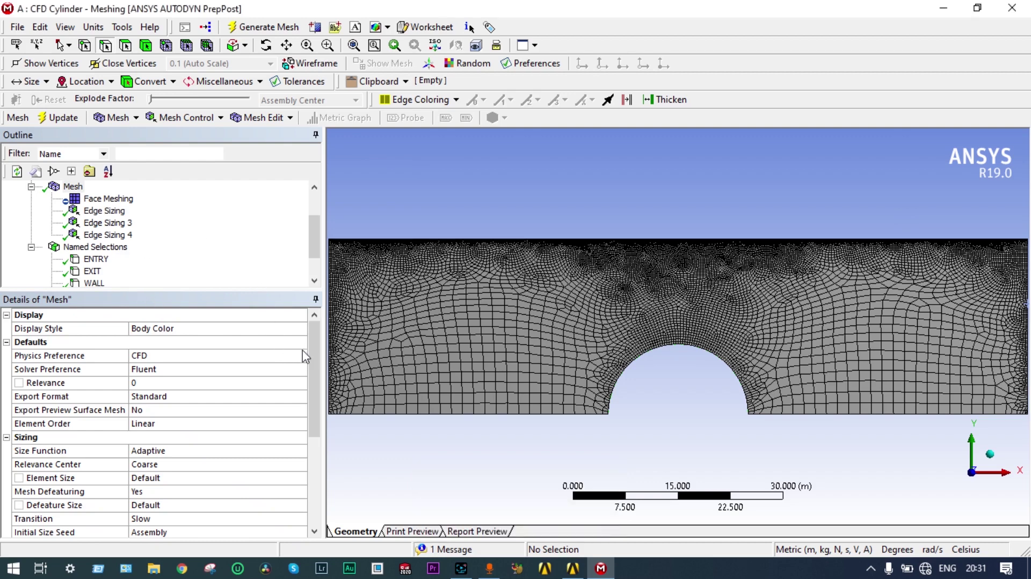
Step: Review the mesh statistics and examine the updated elements around the cylinder and toward the upper edge
drag(310, 337, 309, 429)
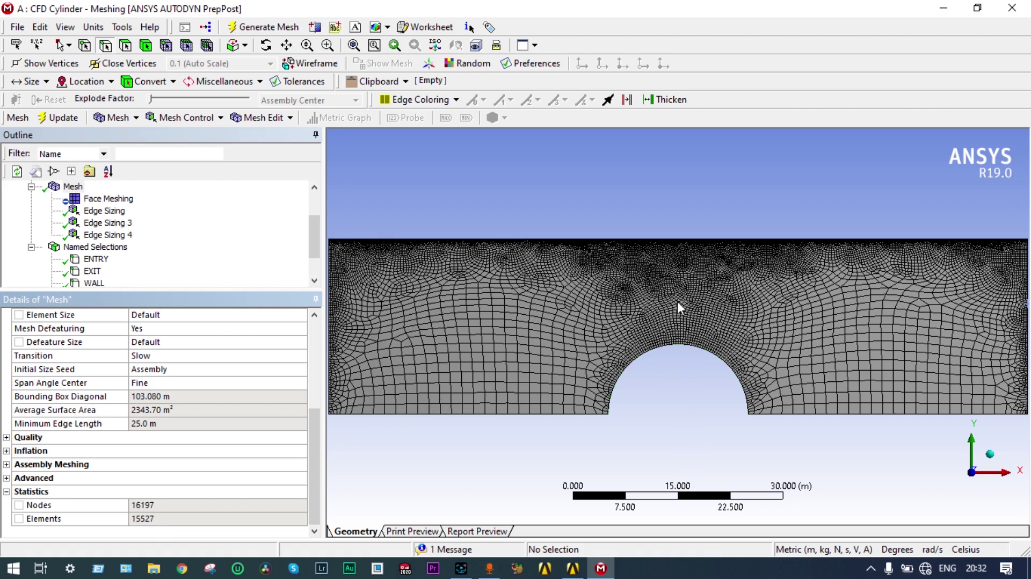
scroll(676, 302, up, 4)
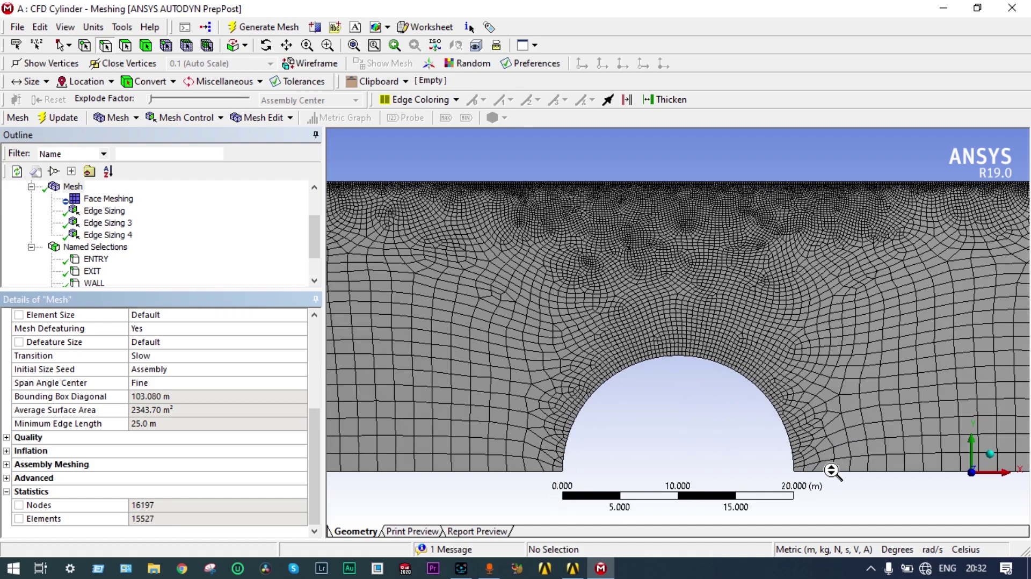
scroll(591, 410, down, 4)
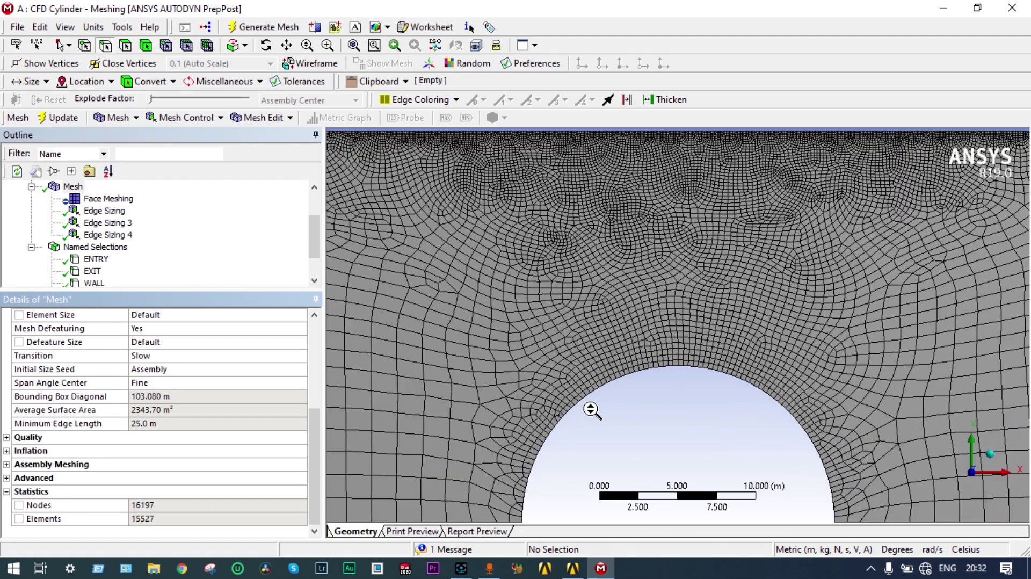
scroll(640, 333, up, 10)
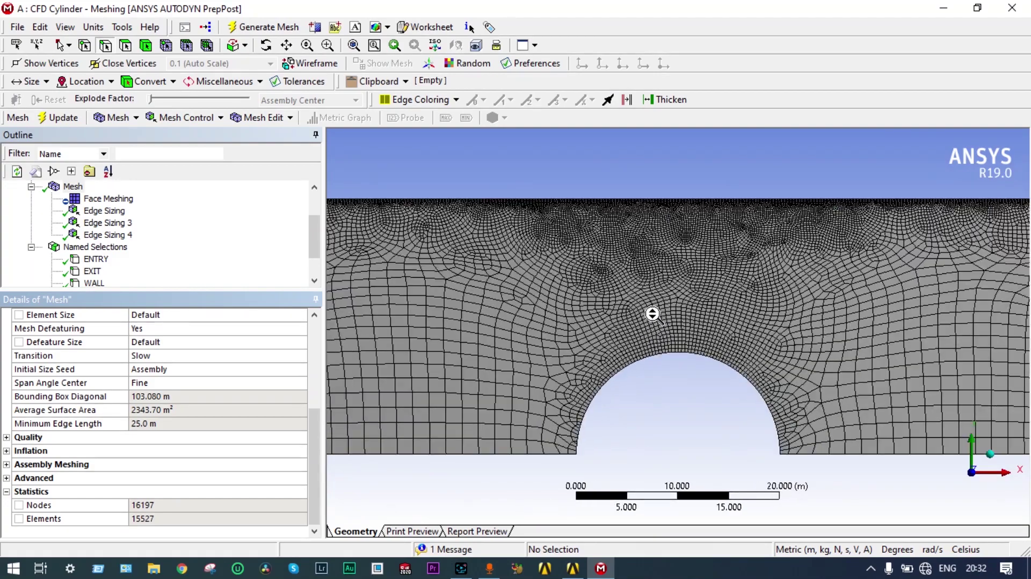
scroll(684, 214, up, 2)
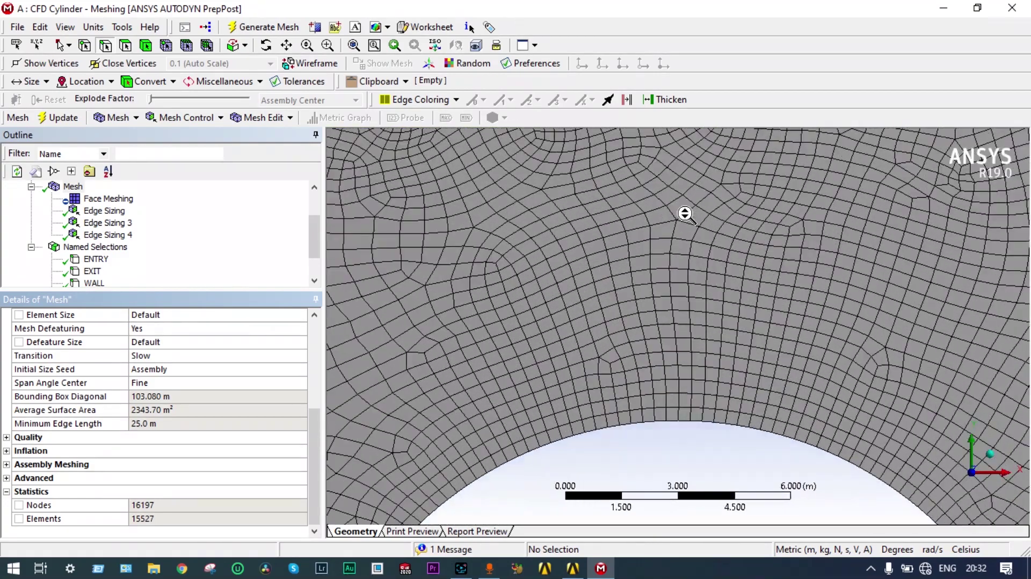
scroll(684, 214, down, 5)
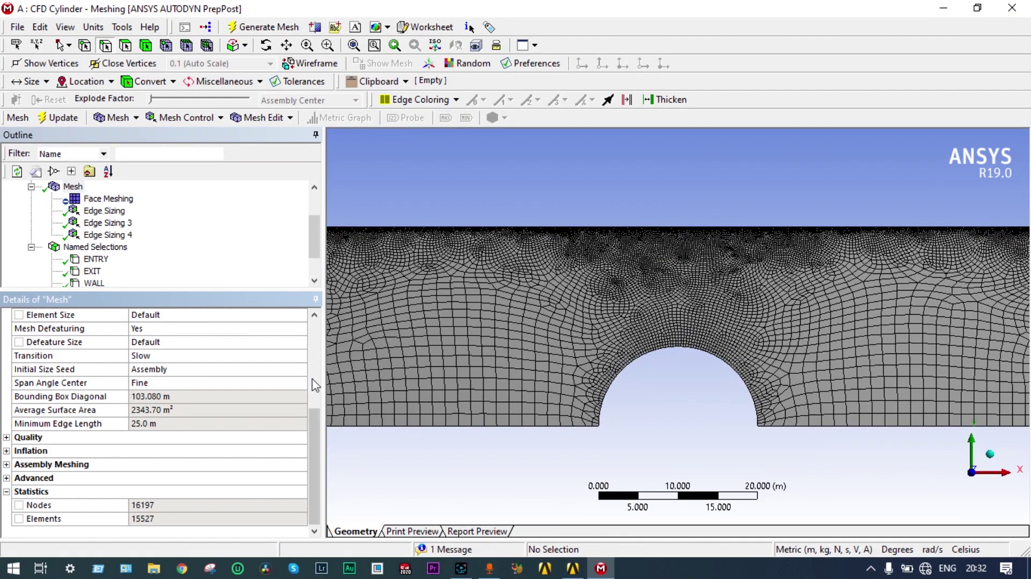
Step: Set the mesh display style to Element Quality to examine the updated mesh
drag(315, 462, 330, 324)
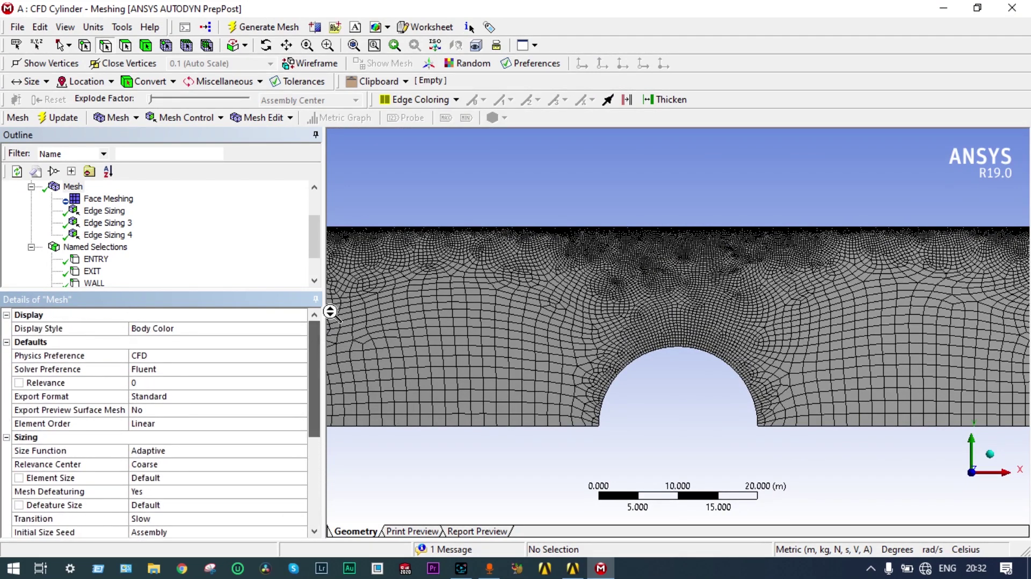
click(297, 330)
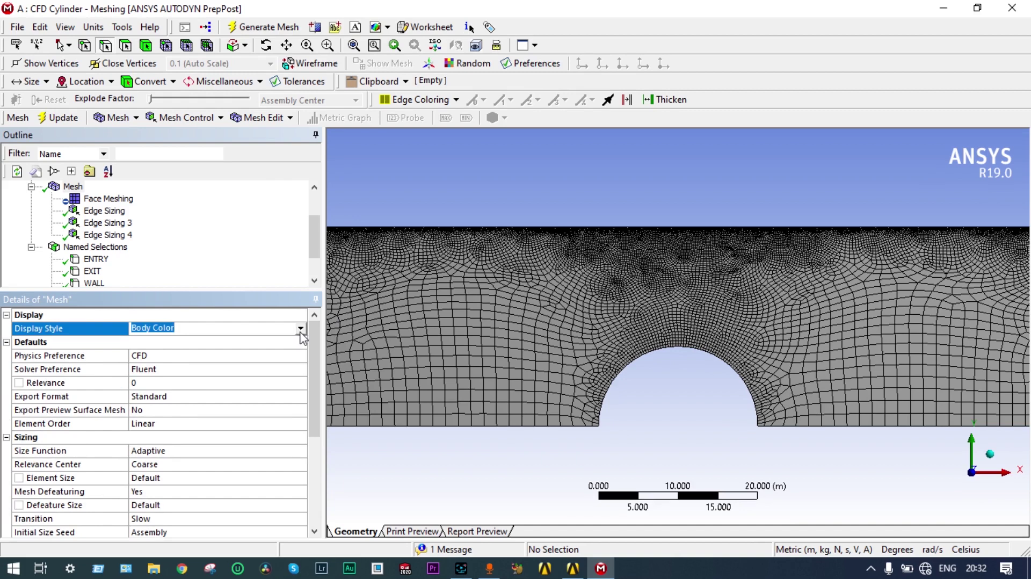
click(299, 331)
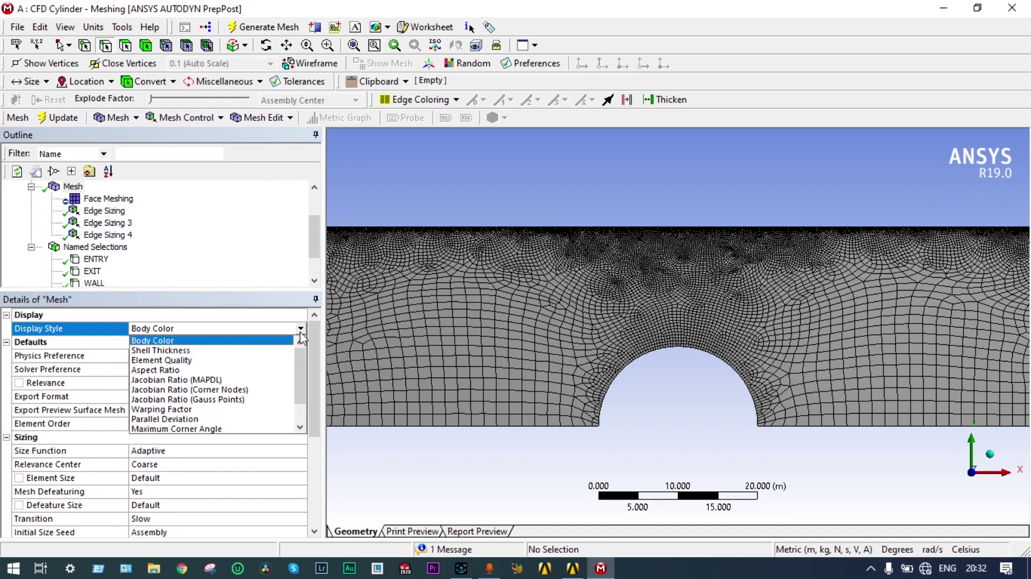
click(261, 361)
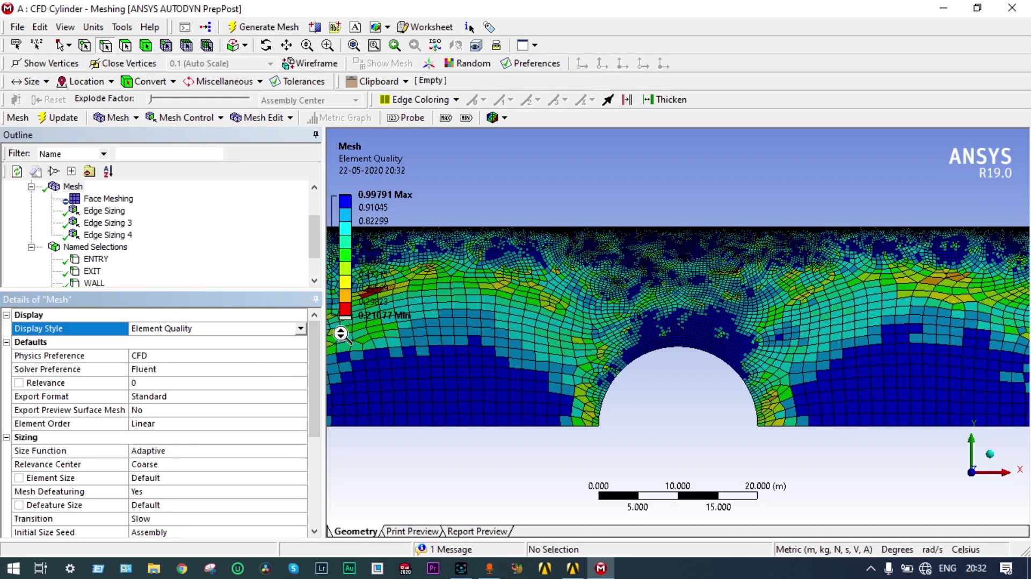
Step: Set the mesh display style to Aspect Ratio to examine the elements around the cylinder
click(302, 330)
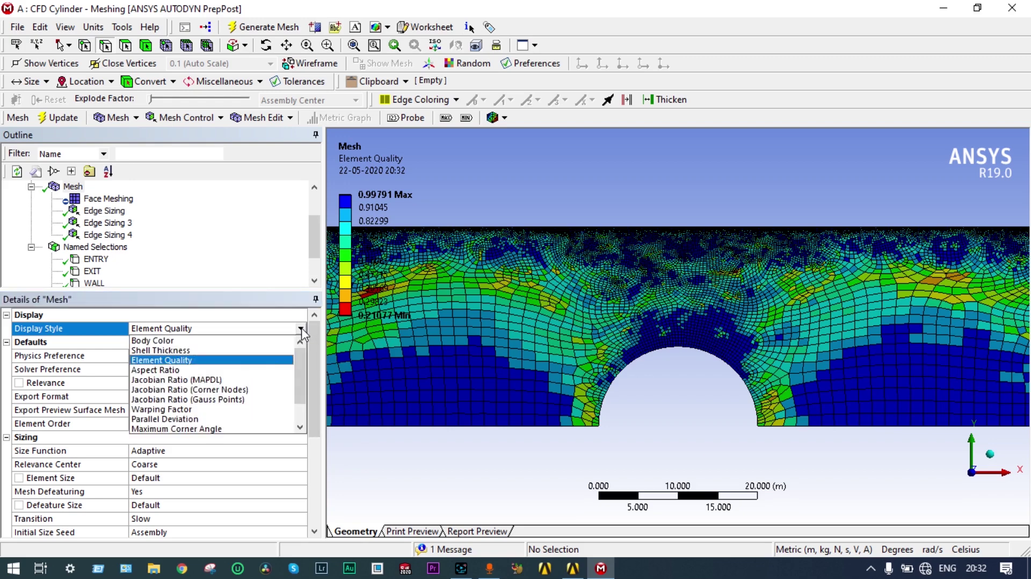
click(251, 370)
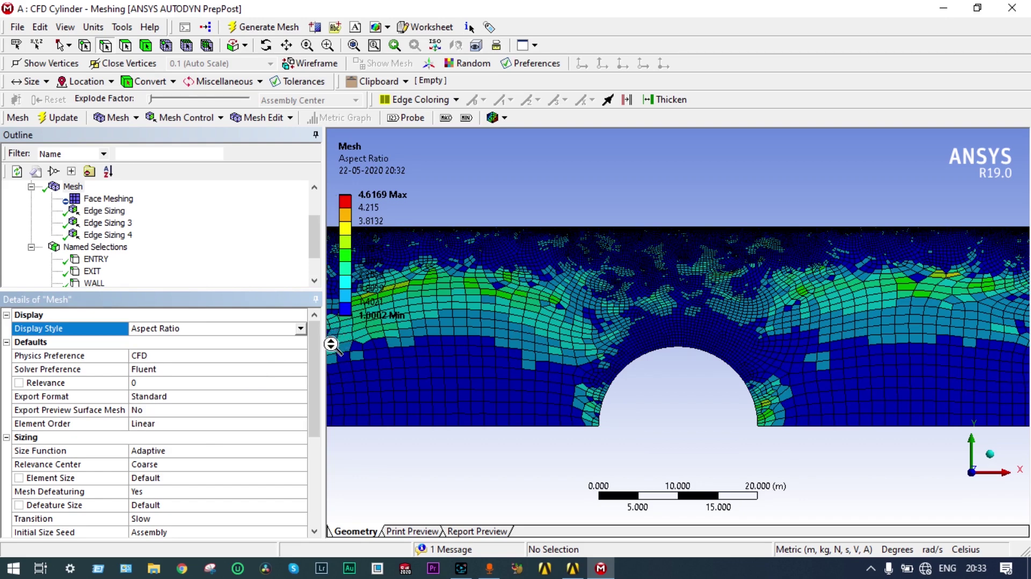
scroll(312, 350, down, 1)
scroll(311, 357, up, 1)
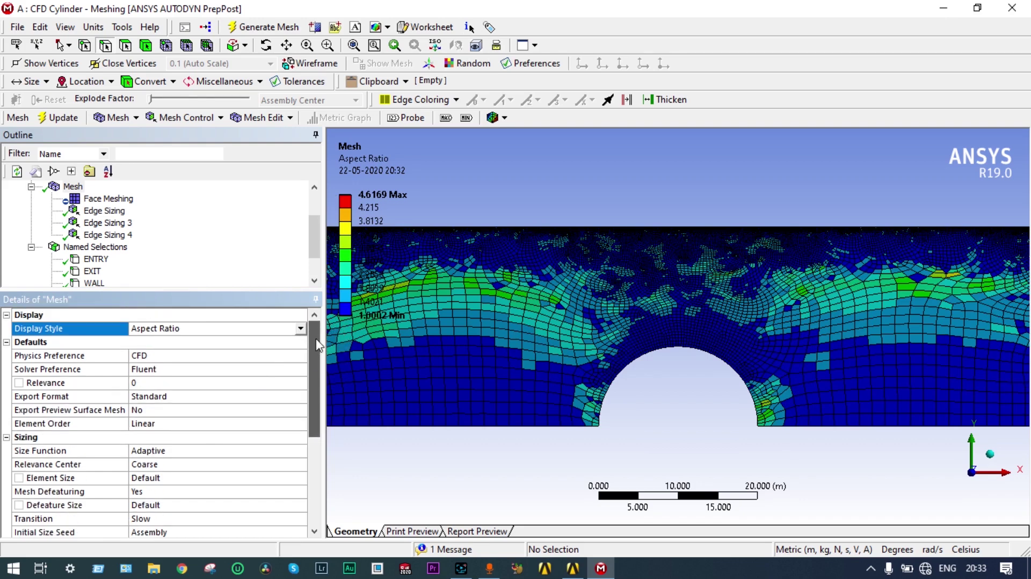
Step: Set the mesh display style to Orthogonal Quality and examine the whole half-domain with its full legend
click(300, 329)
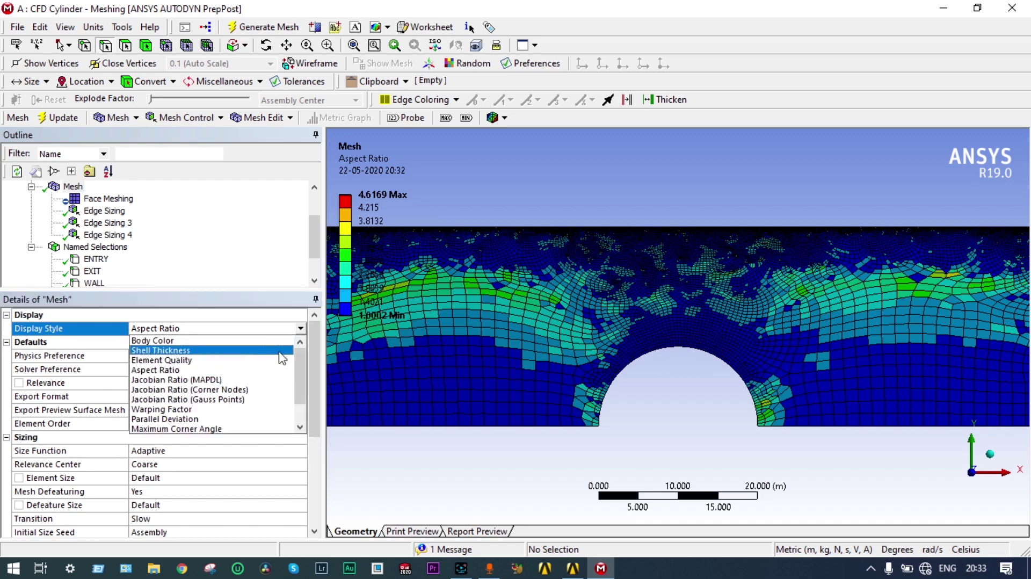
click(299, 428)
click(300, 428)
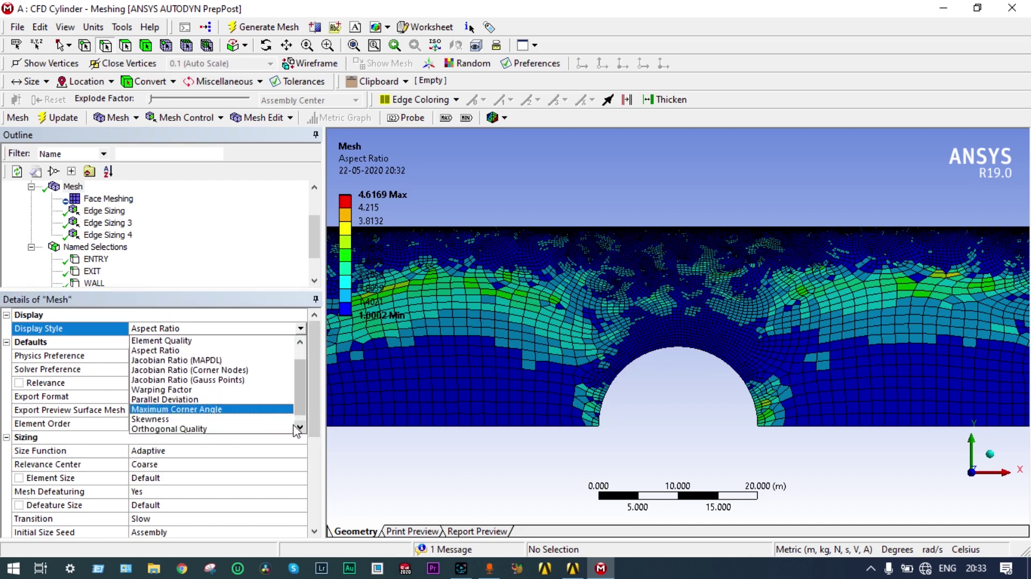
click(260, 430)
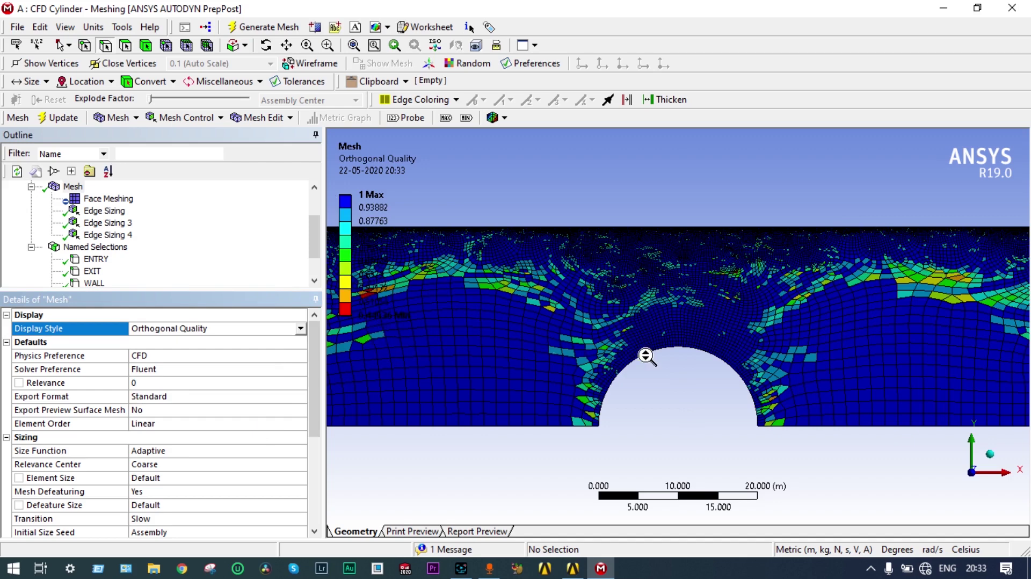
scroll(652, 355, down, 2)
scroll(653, 352, down, 2)
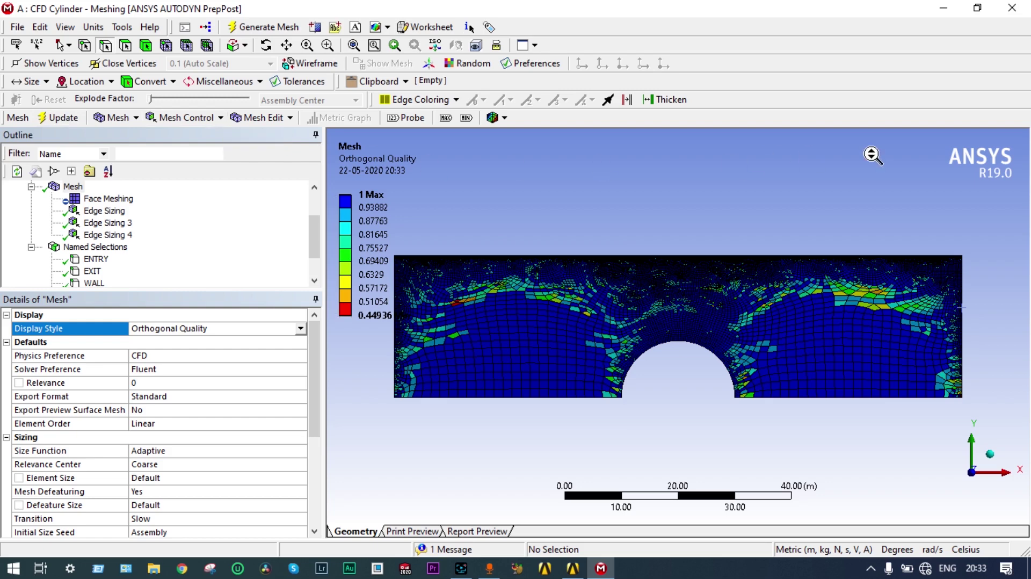
Step: Close the meshing window and launch Fluent from the system's Setup cell with Double Precision and Serial processing
click(1021, 11)
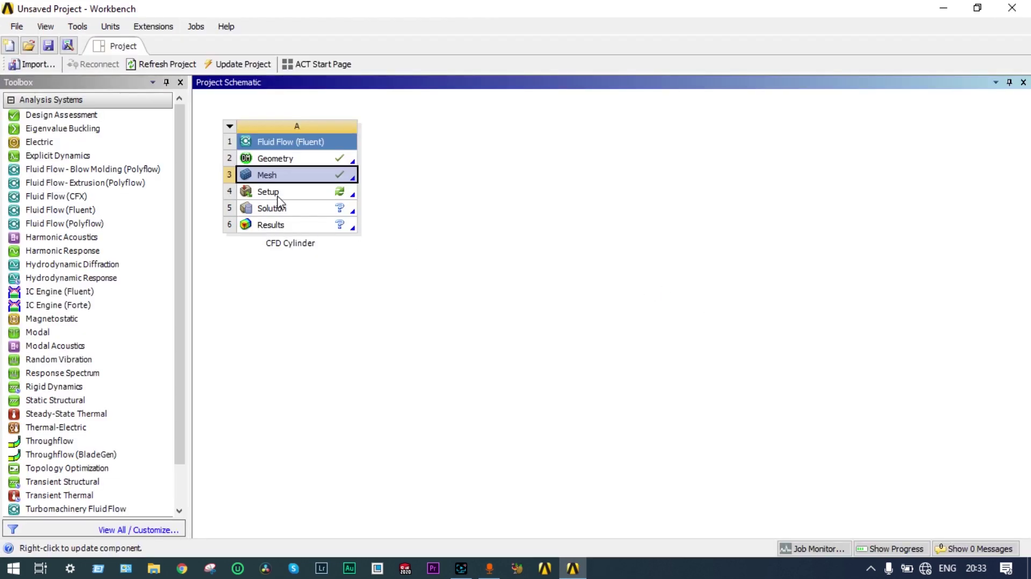
right_click(280, 193)
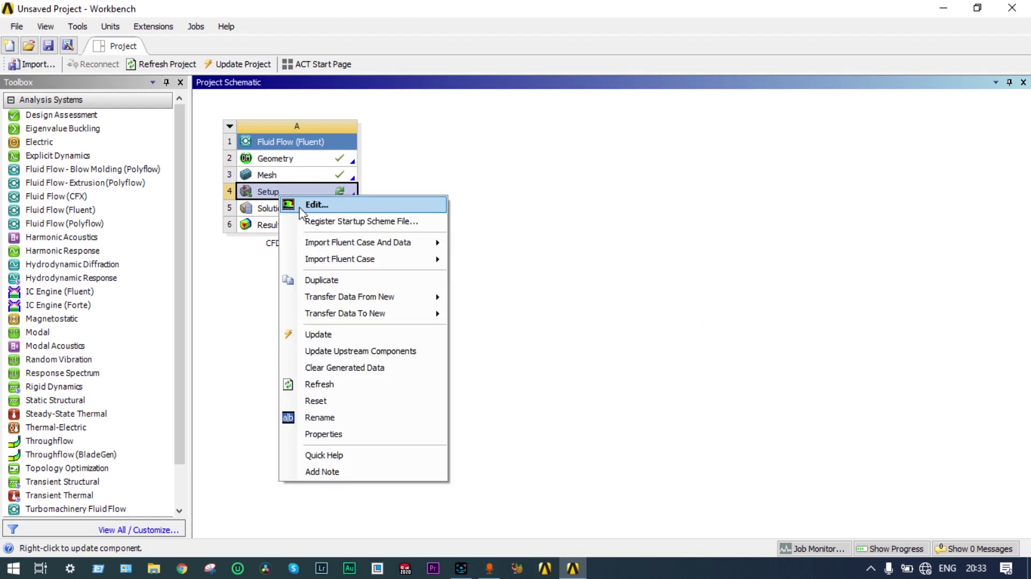
click(302, 203)
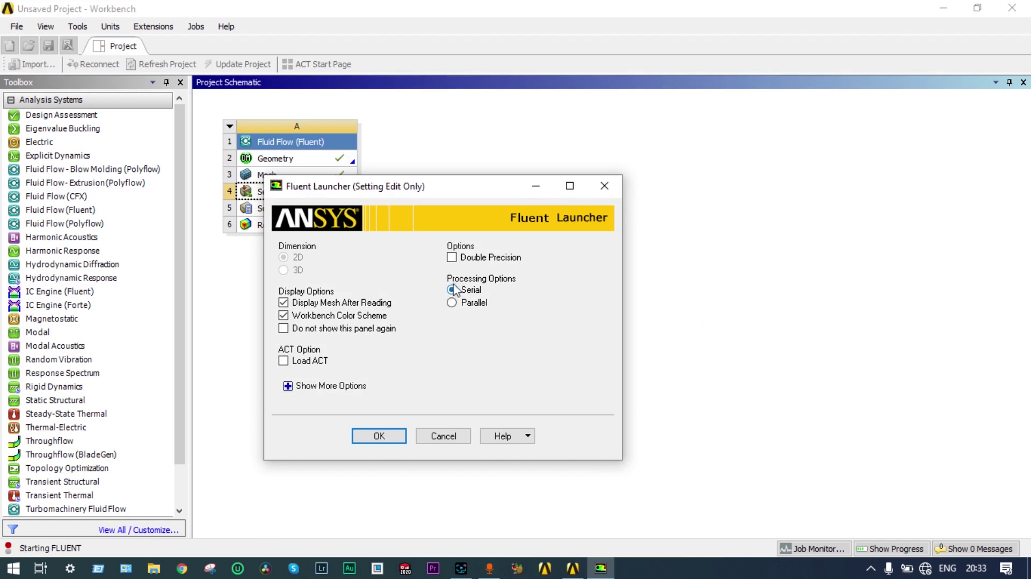
click(451, 258)
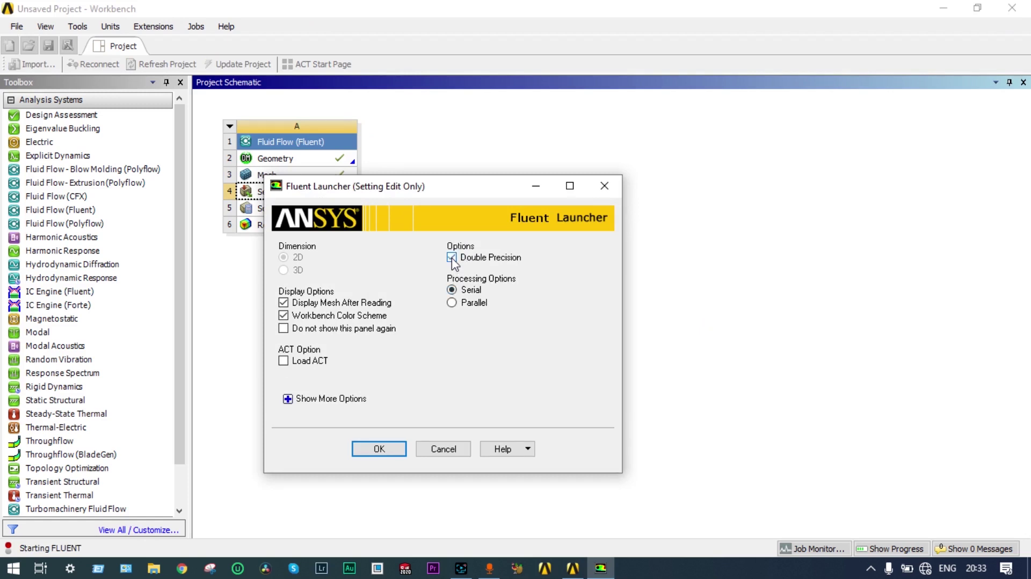
click(379, 449)
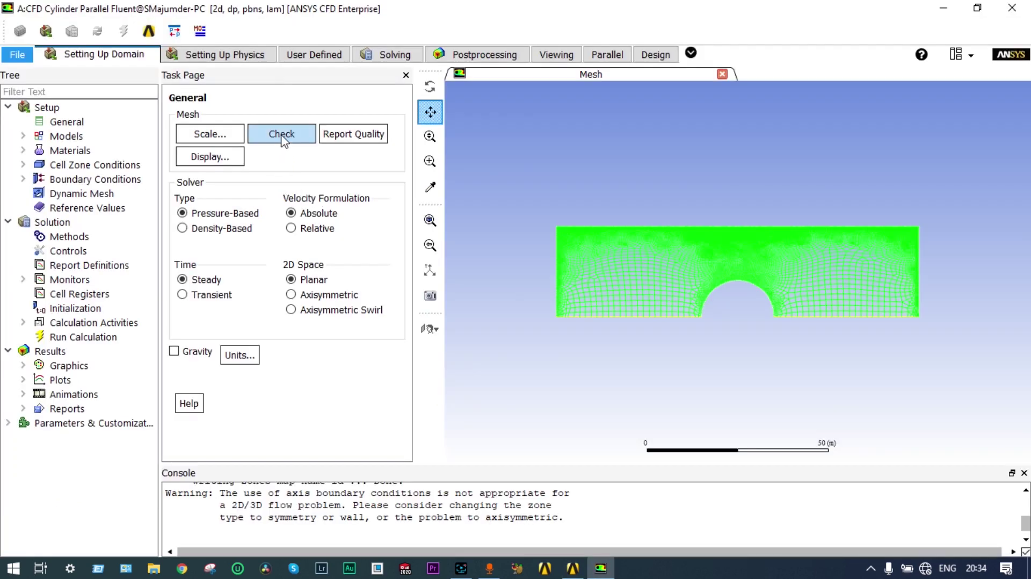
Step: Run the mesh check in Fluent, review its statistics, and report the mesh quality
click(283, 139)
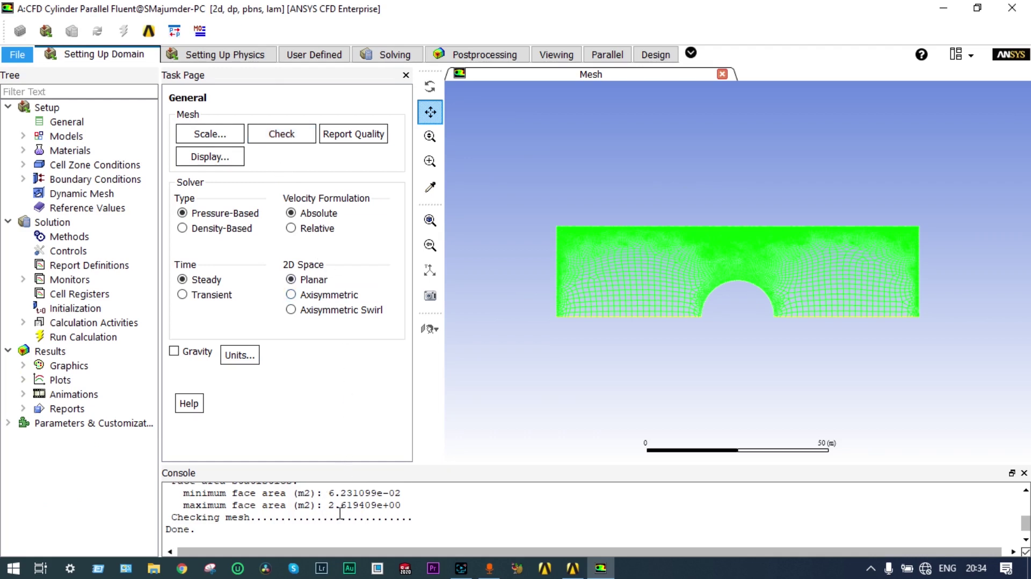
scroll(340, 513, up, 1)
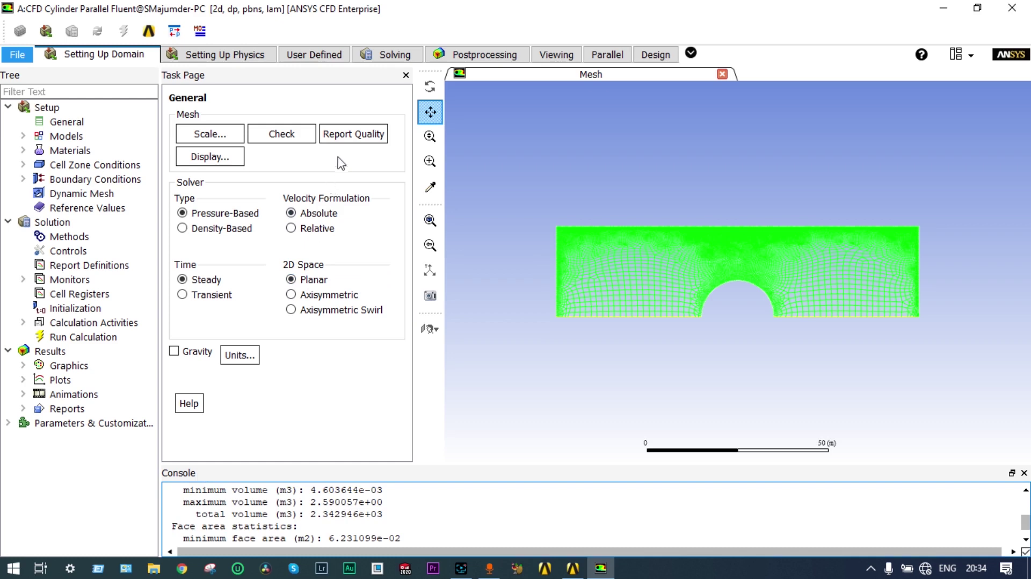
click(344, 138)
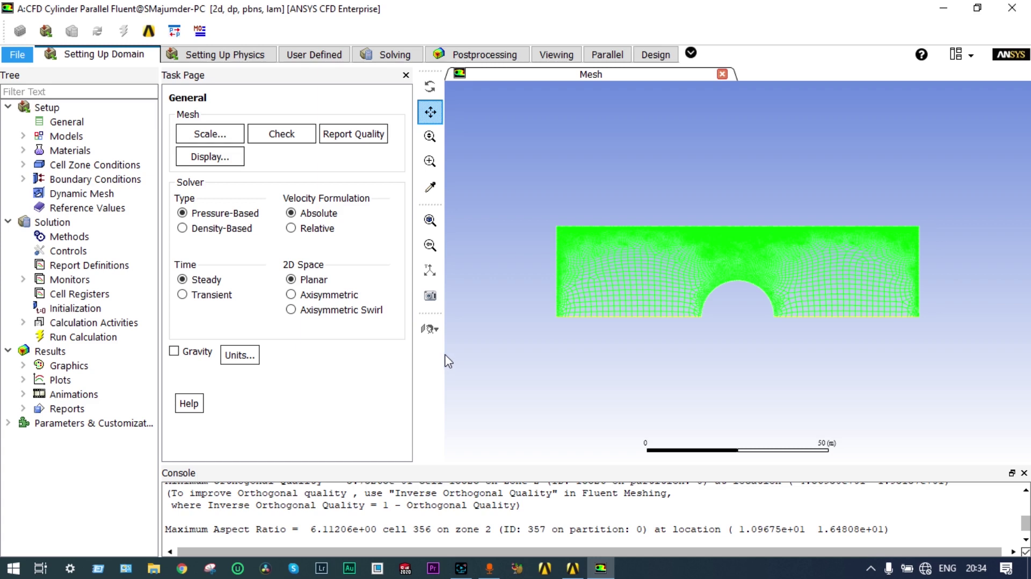
Step: Set the solver's 2D Space to Axisymmetric and accept Laminar as the viscous model
click(294, 297)
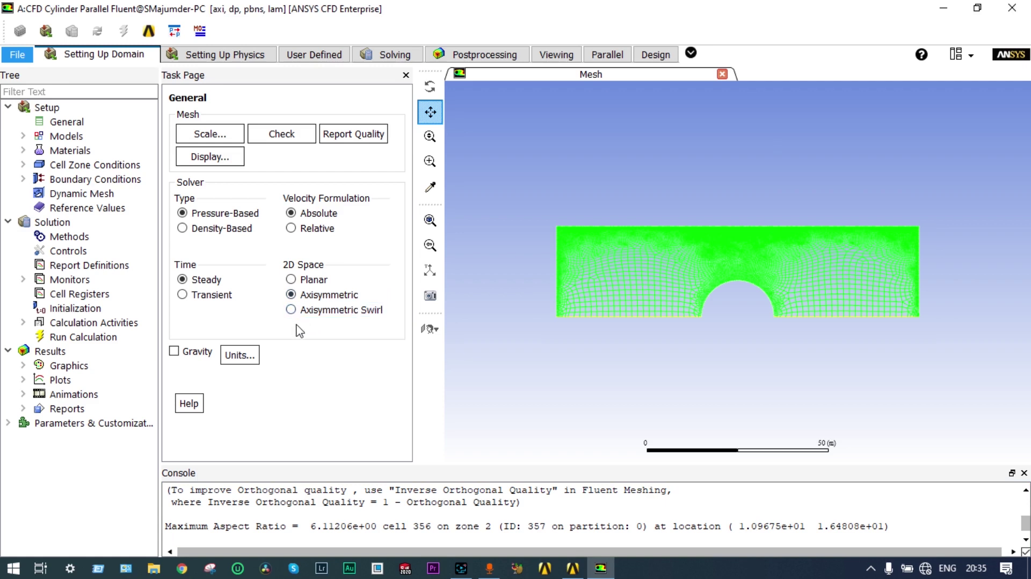
click(46, 140)
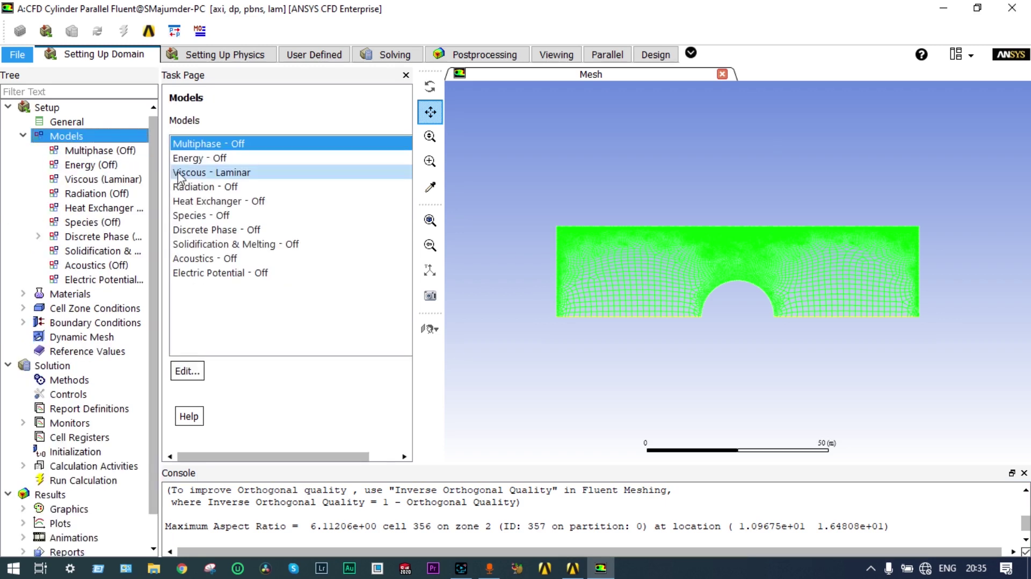
click(218, 173)
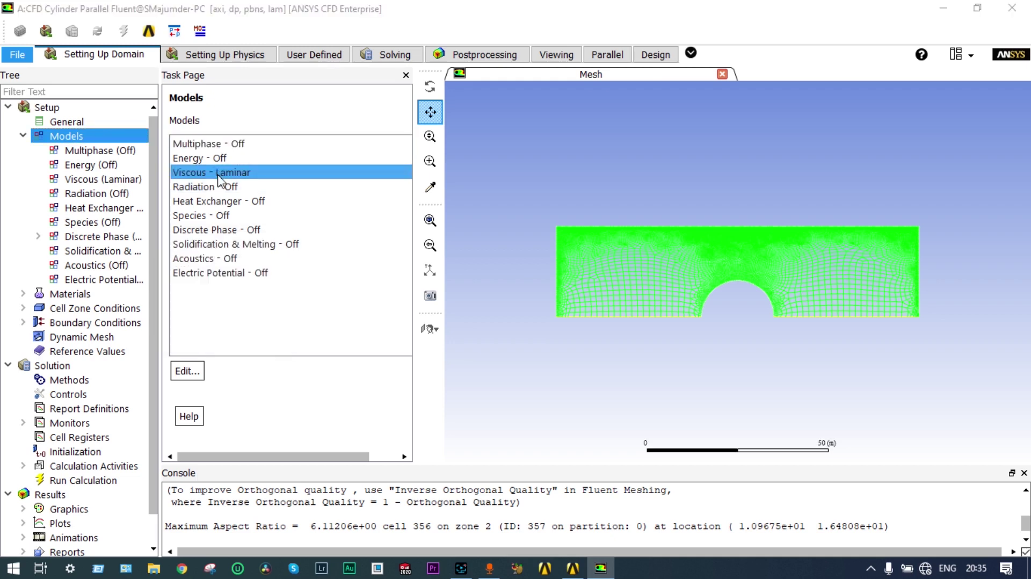
double_click(217, 172)
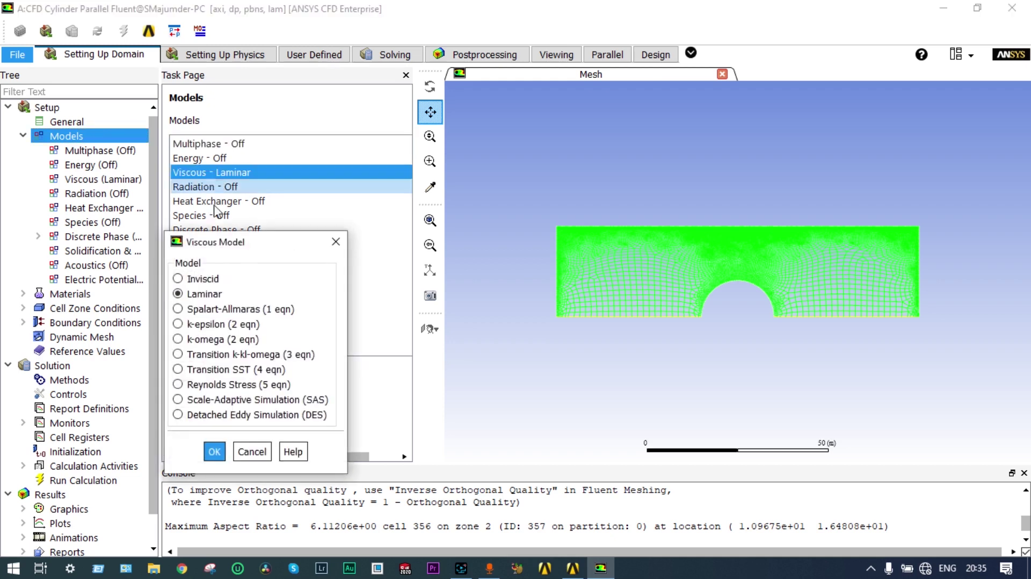
click(212, 452)
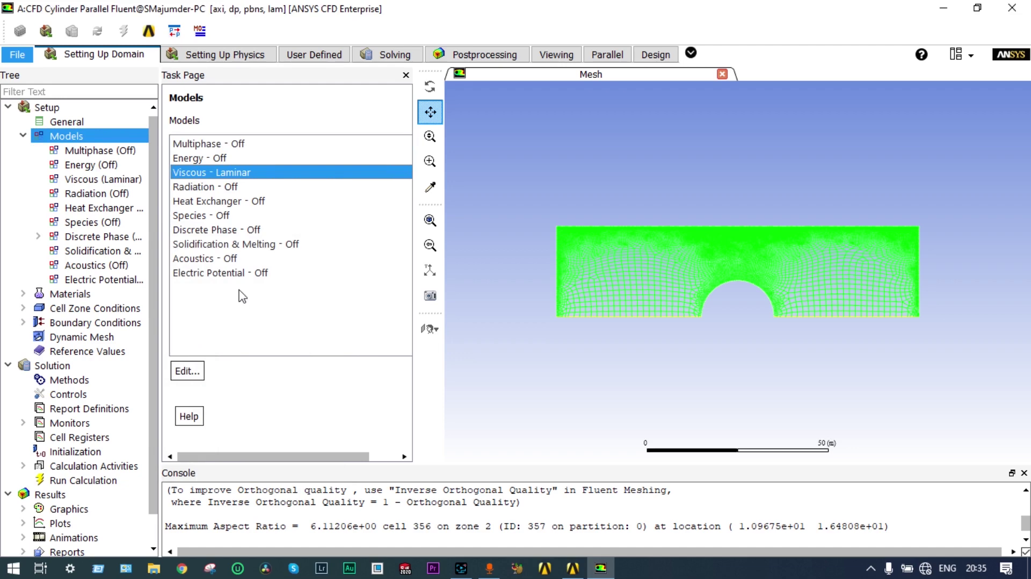
click(406, 75)
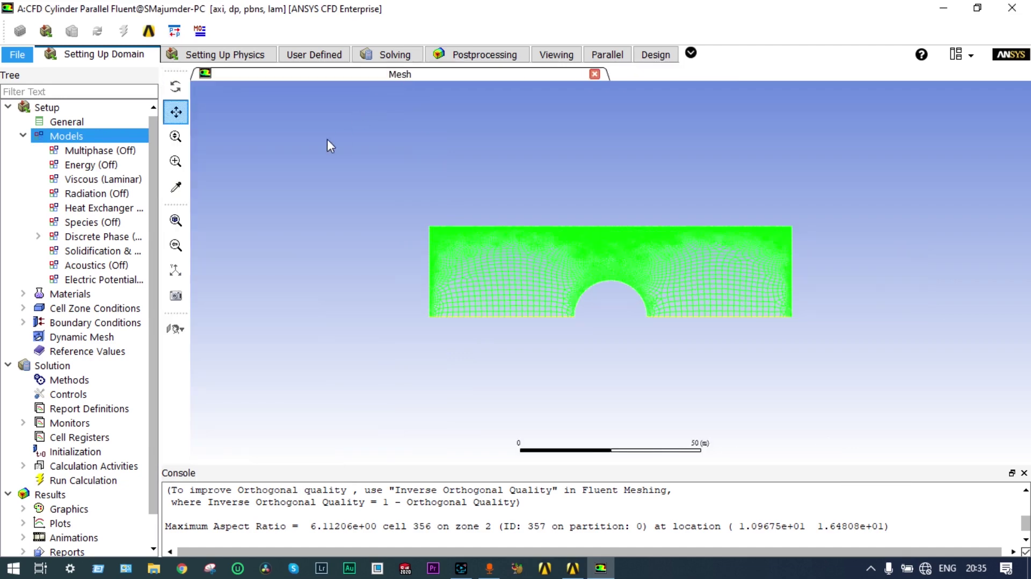
Step: Copy water-liquid (h2o<l>) from the Fluent database into the case's fluid materials and apply it with its default properties
double_click(80, 296)
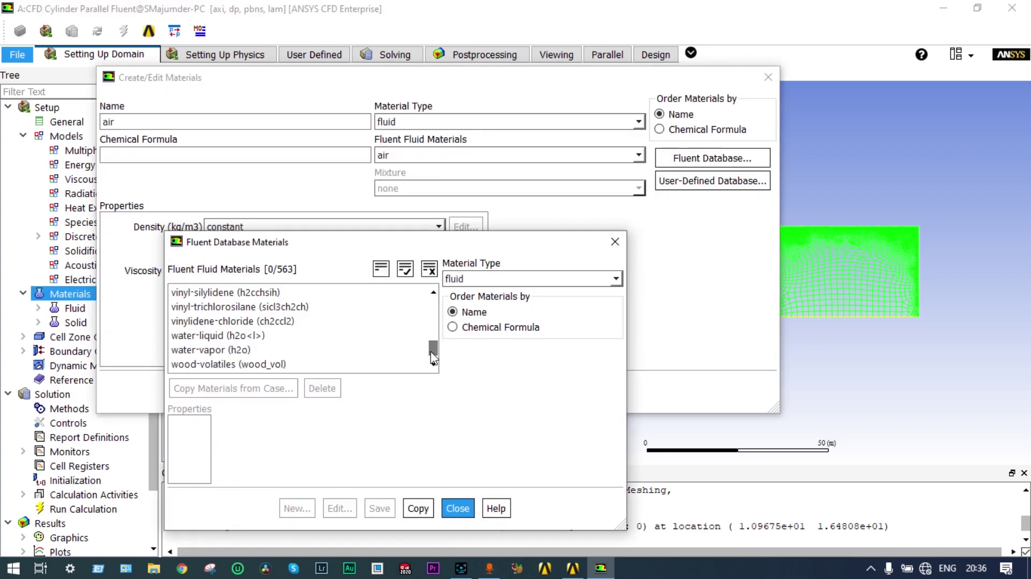
click(271, 335)
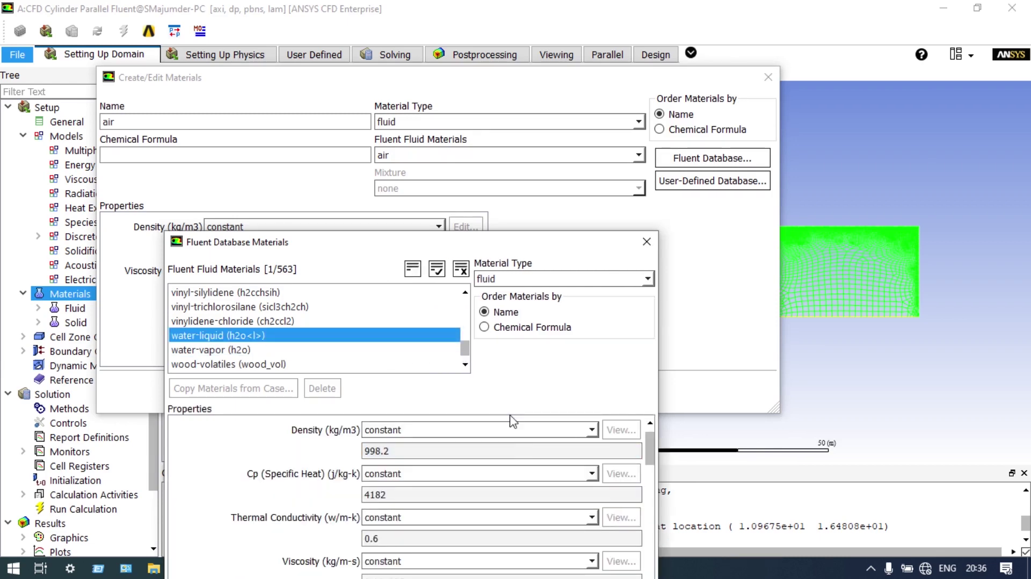
drag(460, 257, 462, 148)
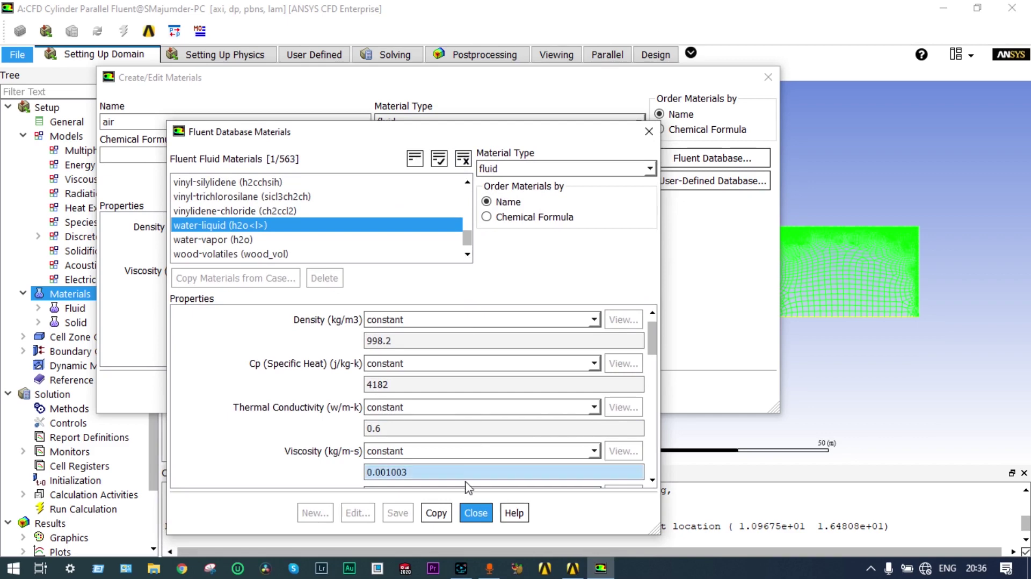
click(435, 513)
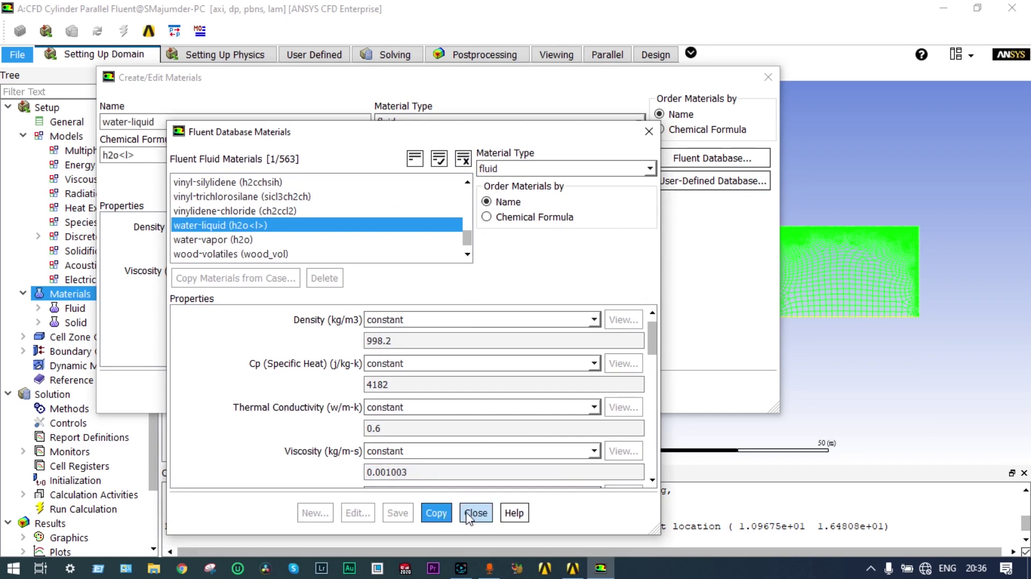
click(468, 513)
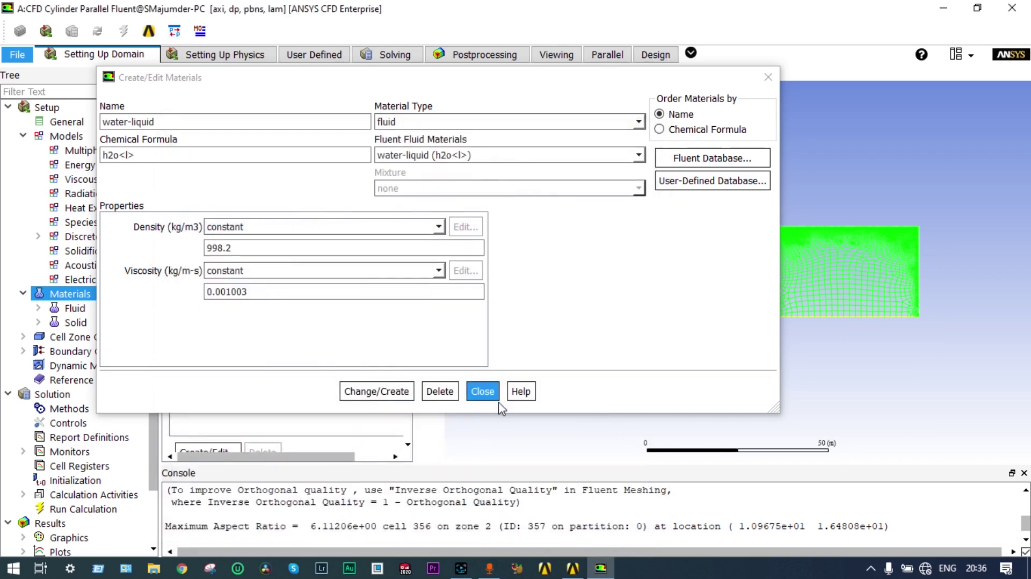
click(376, 391)
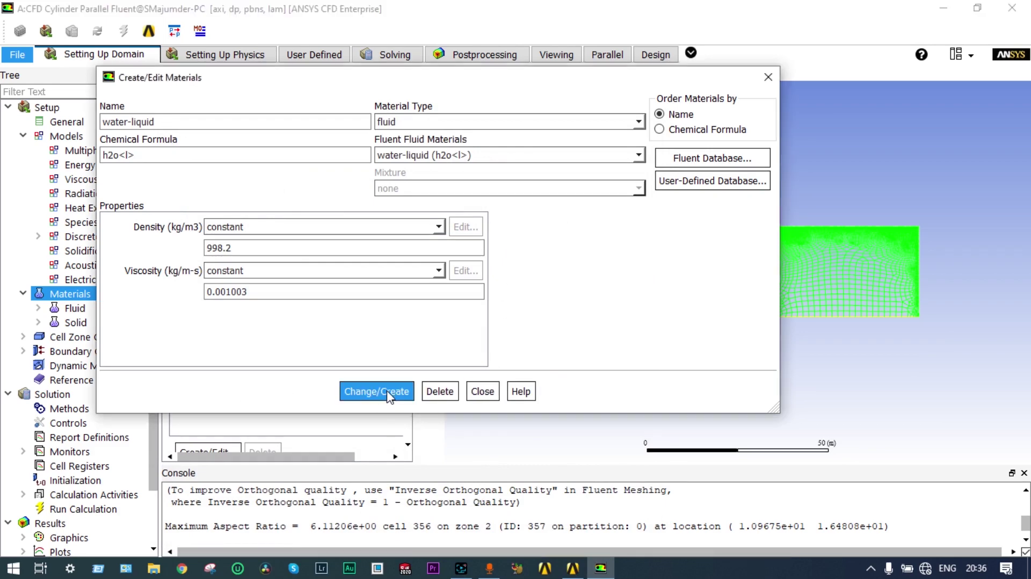
click(482, 391)
click(258, 161)
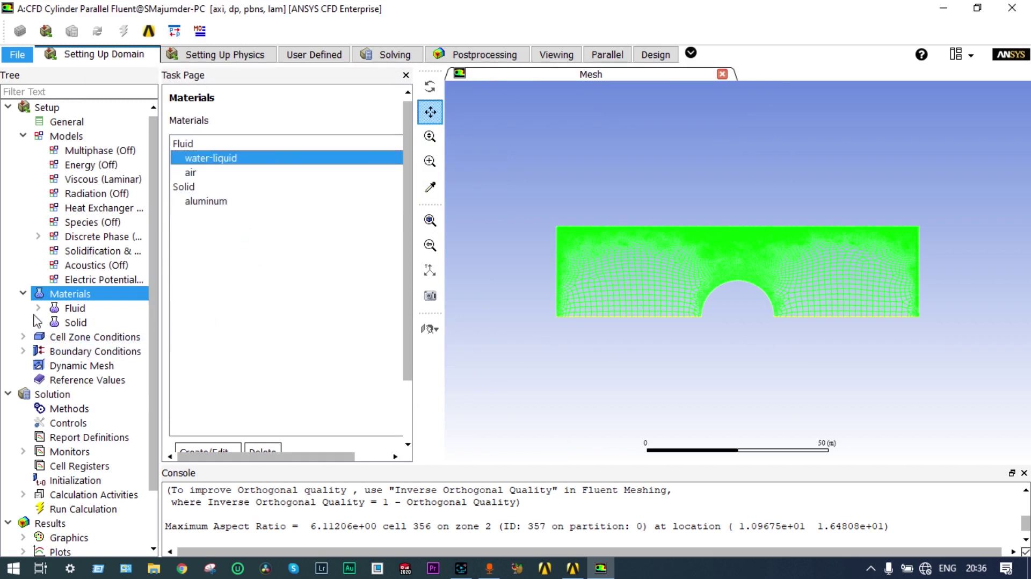
Step: Assign water-liquid as the material of the surface_body cell zone
click(24, 294)
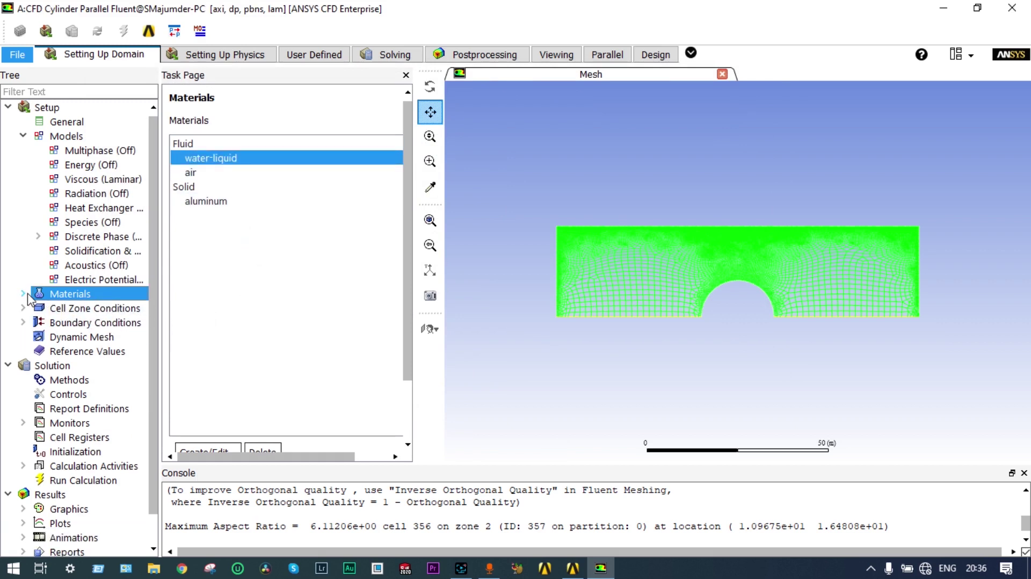
click(118, 308)
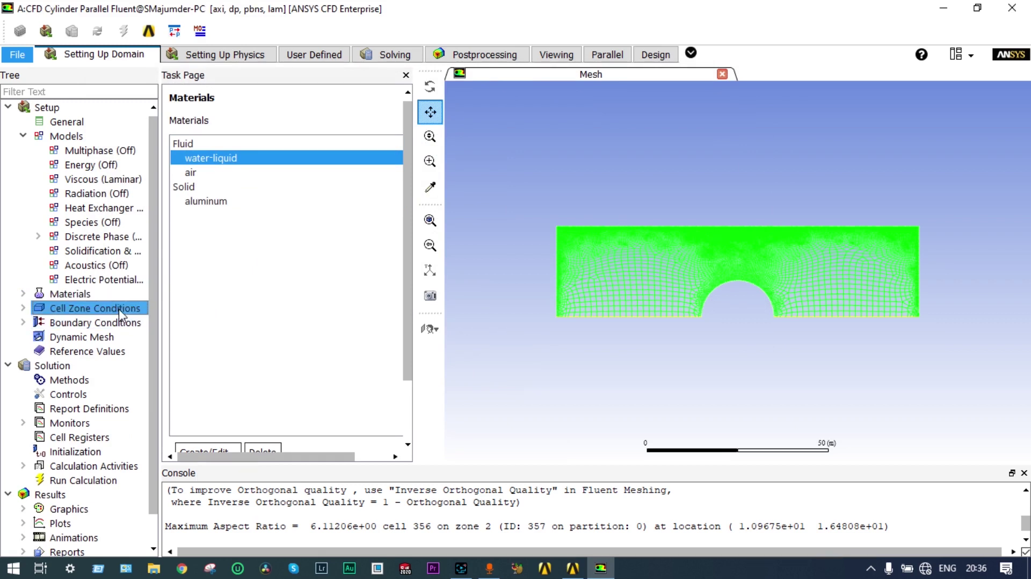
double_click(118, 308)
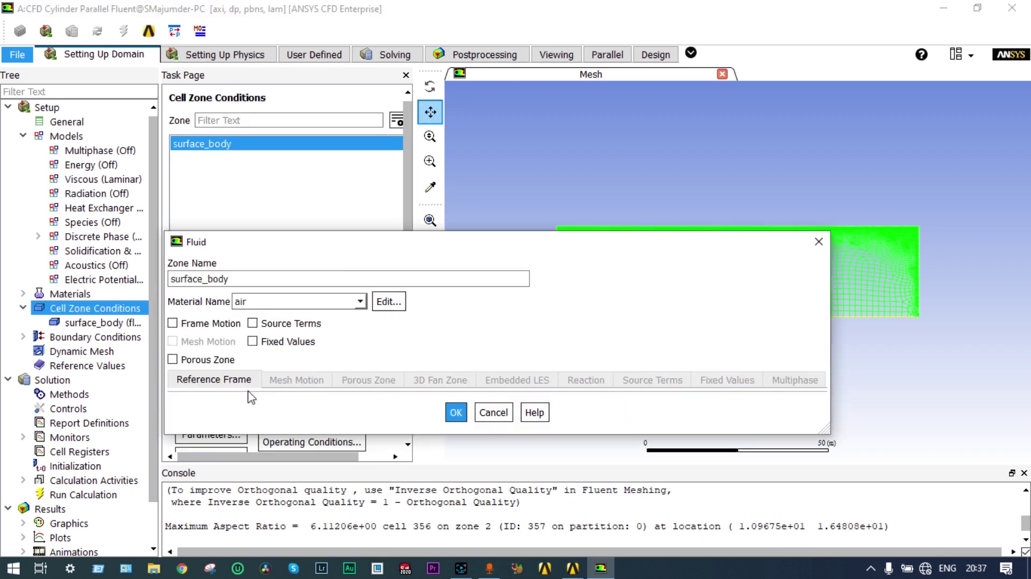
drag(348, 252, 360, 159)
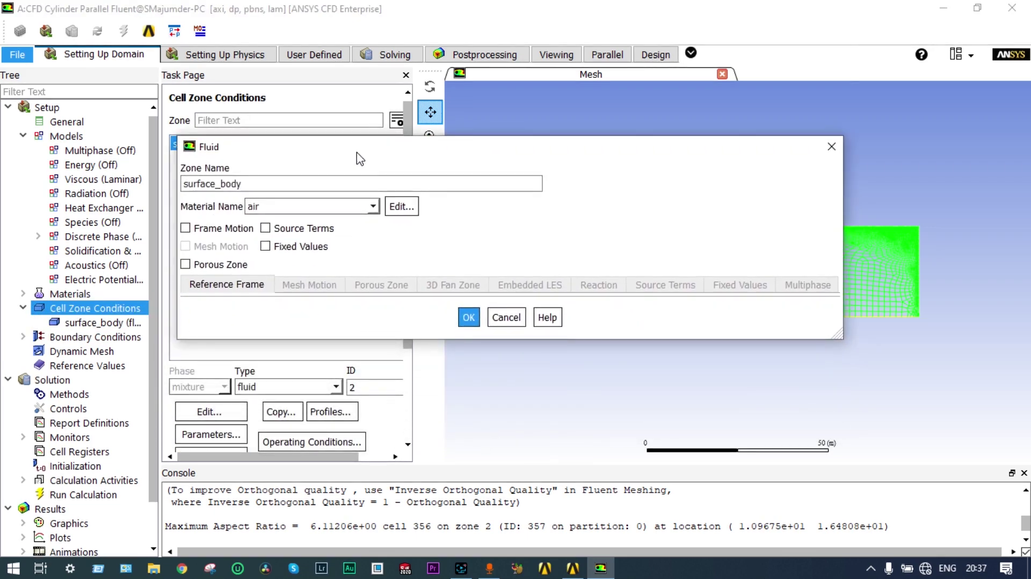
click(373, 206)
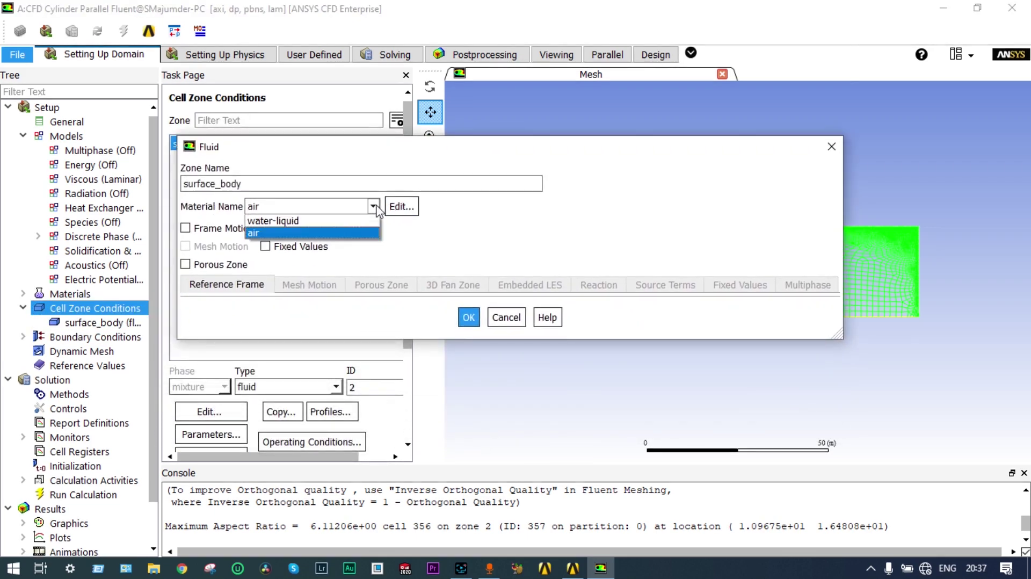
click(338, 222)
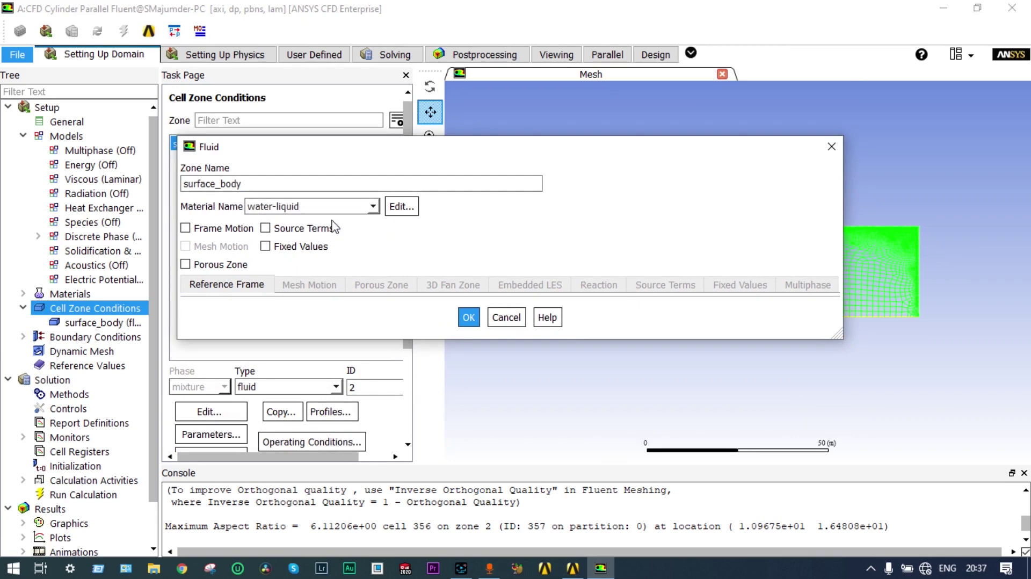
click(467, 318)
Step: Change the entry boundary to a velocity-inlet with a velocity magnitude of 0.05 m/s
click(23, 136)
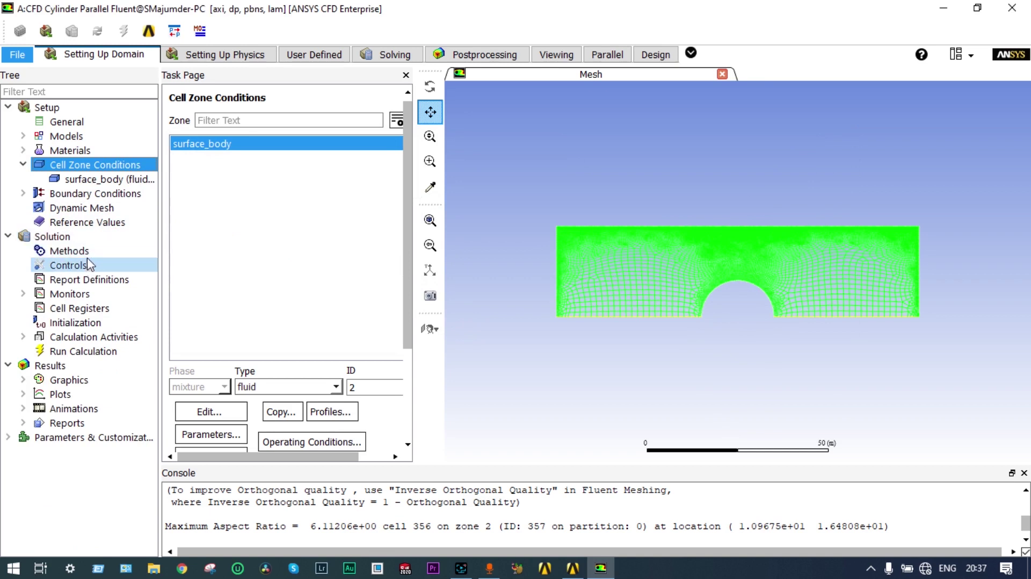
double_click(95, 193)
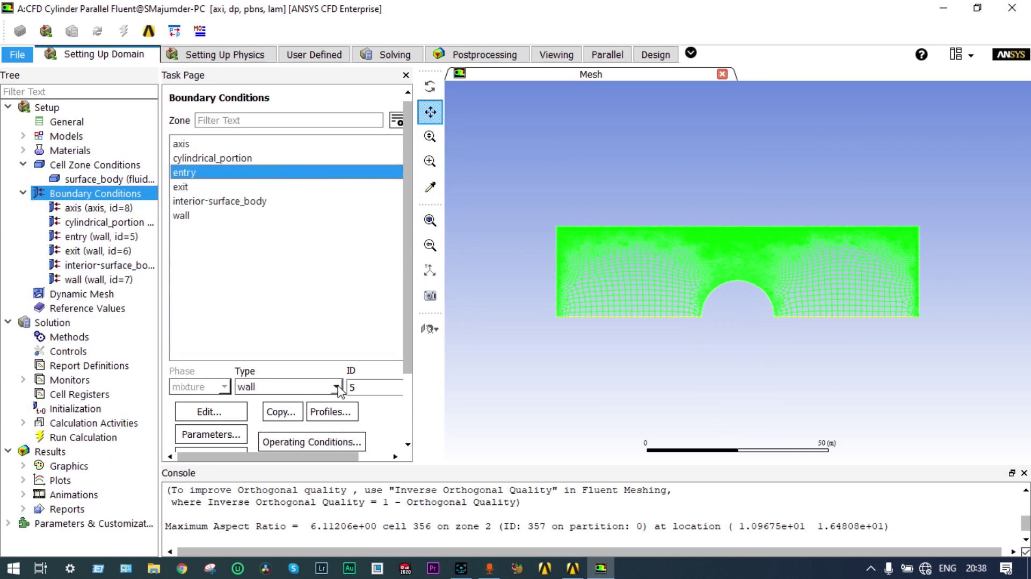
click(338, 386)
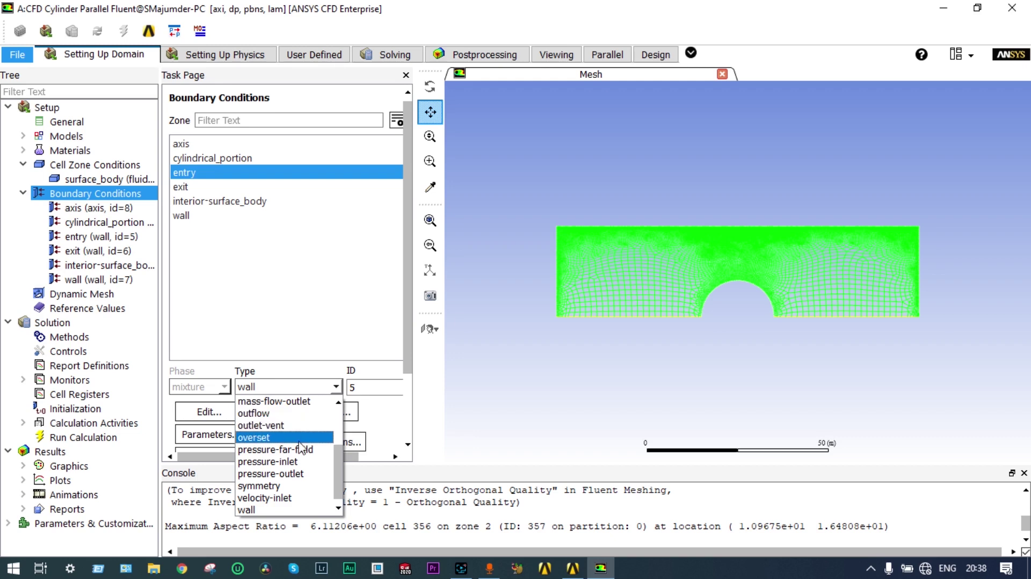
click(338, 404)
click(339, 404)
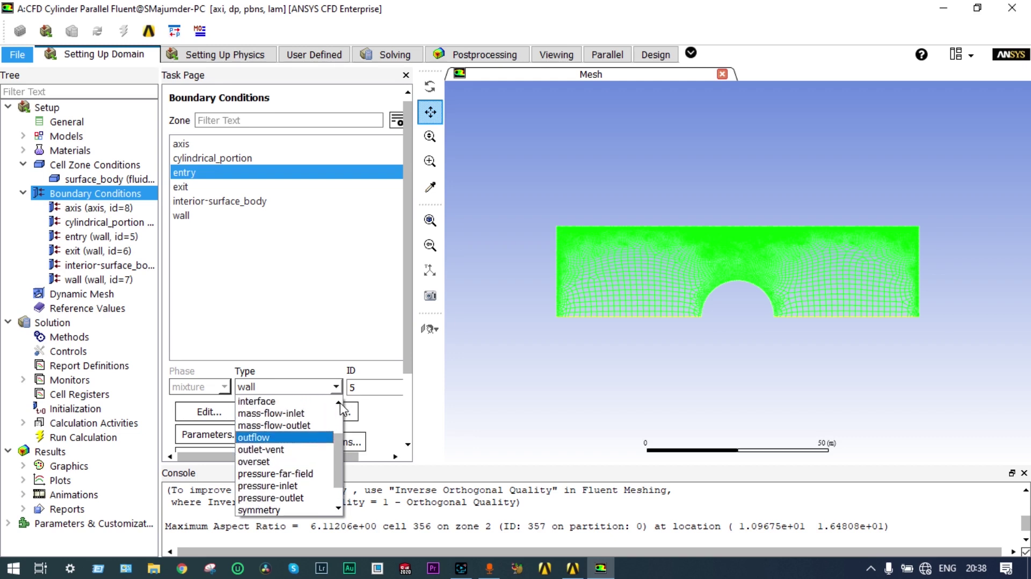
scroll(296, 497, down, 1)
click(295, 499)
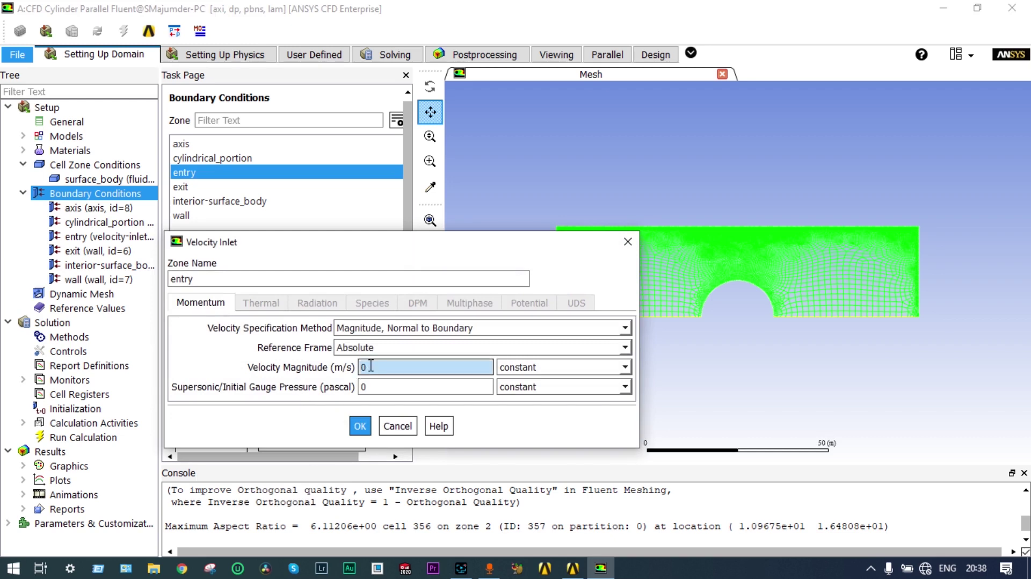
click(371, 367)
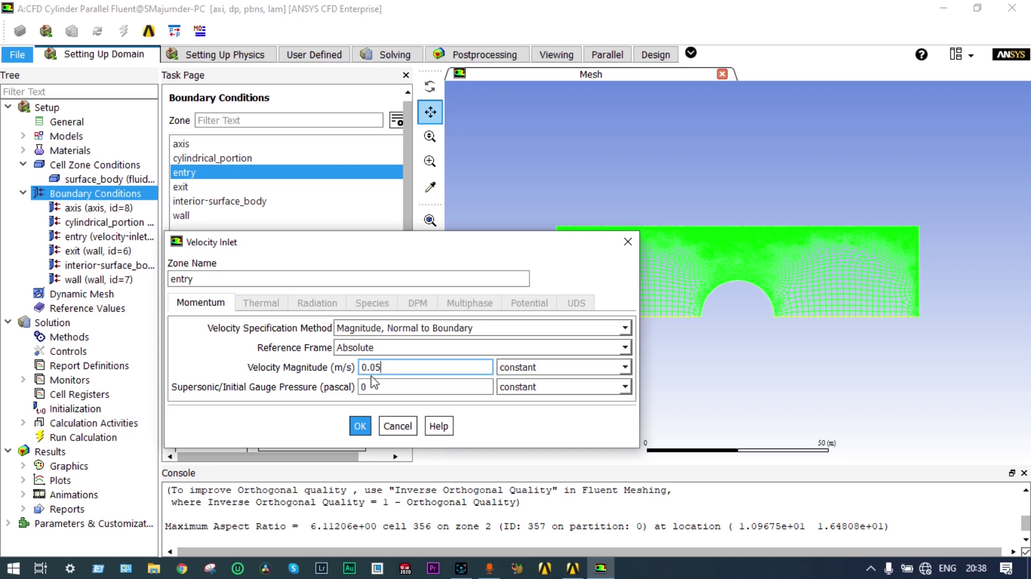
click(359, 426)
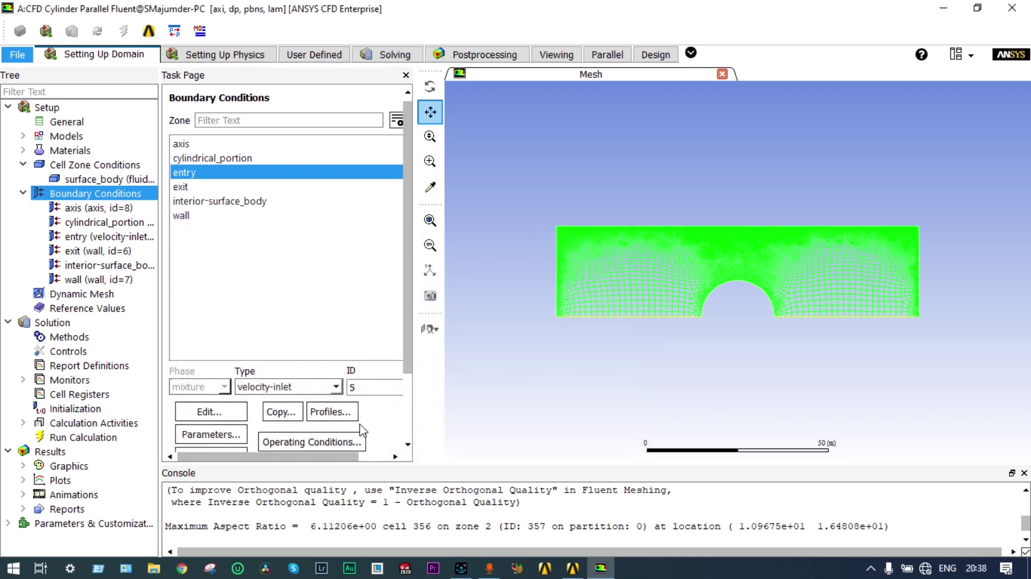
Step: Change the exit boundary to a pressure-outlet and accept its default momentum settings
click(192, 188)
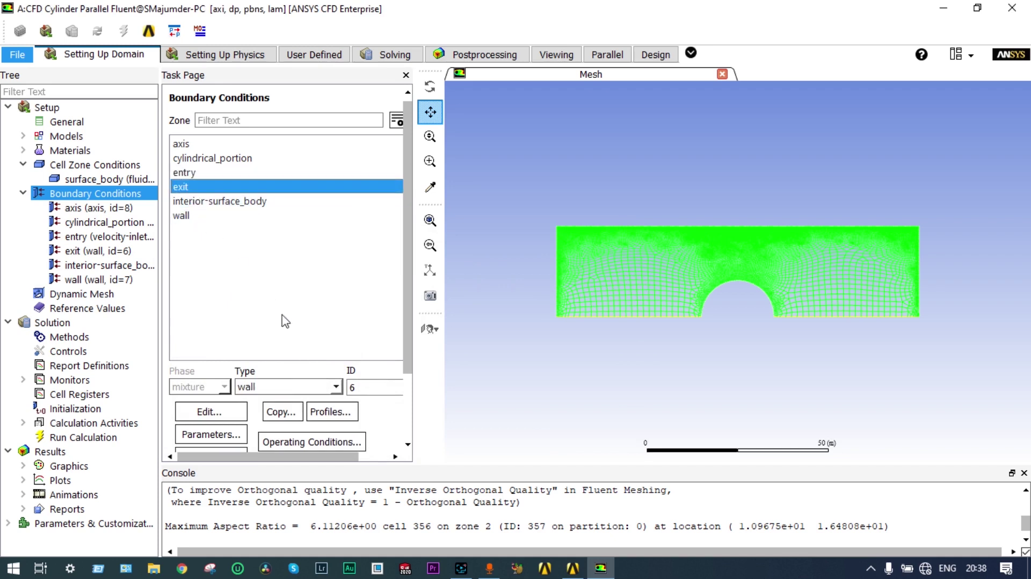
click(336, 388)
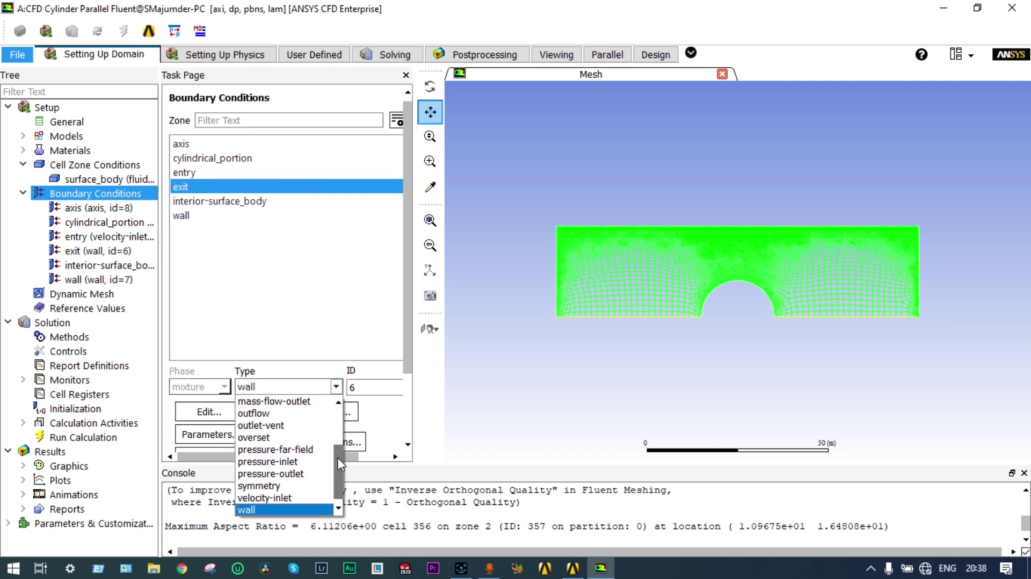
drag(337, 459, 350, 424)
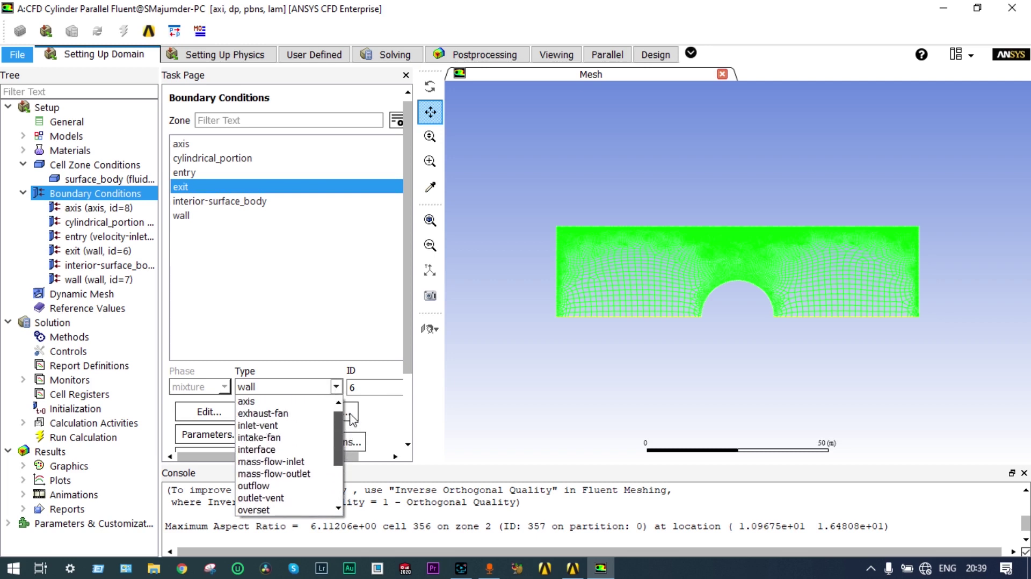
drag(338, 432, 338, 463)
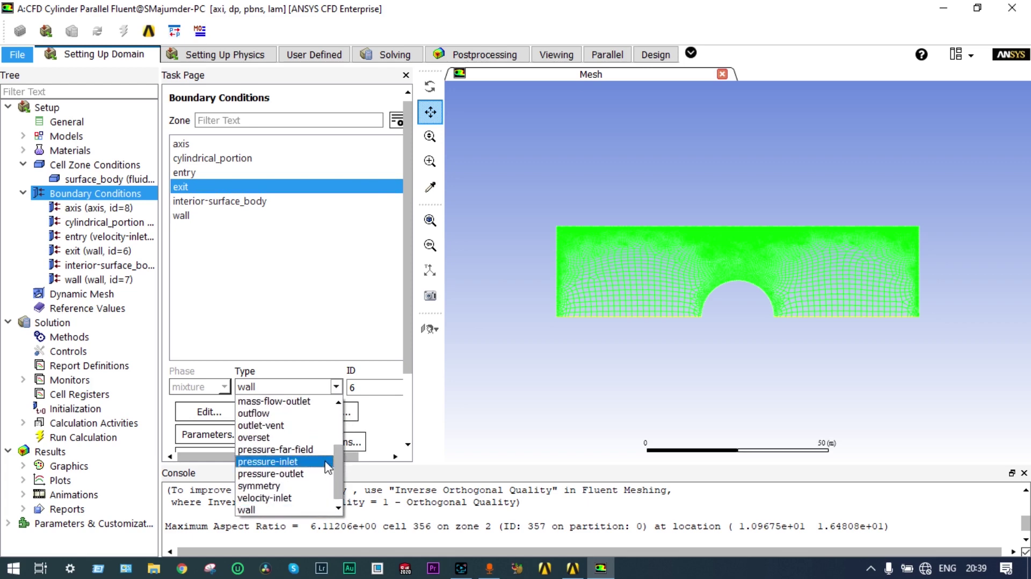
click(312, 475)
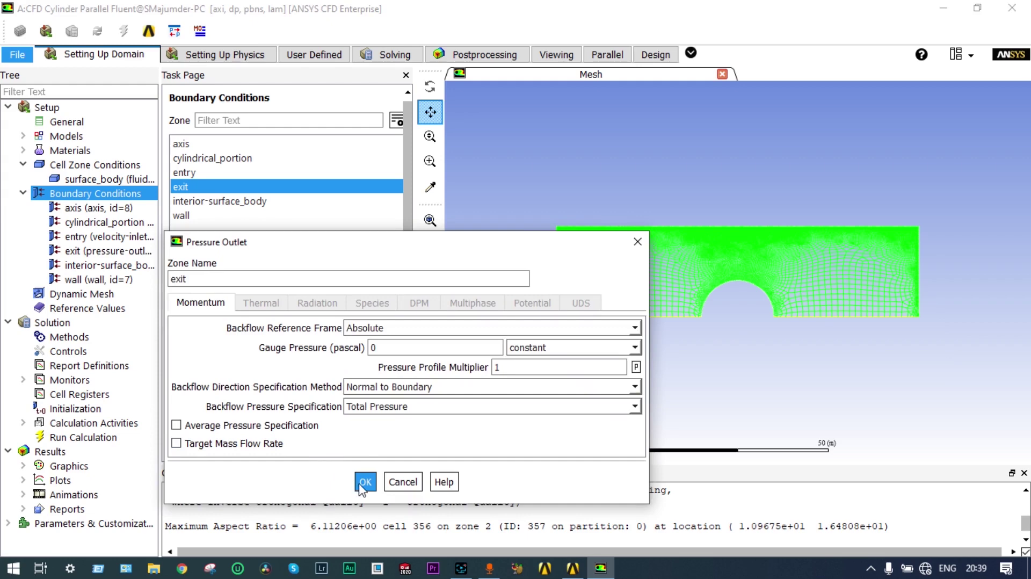
click(364, 481)
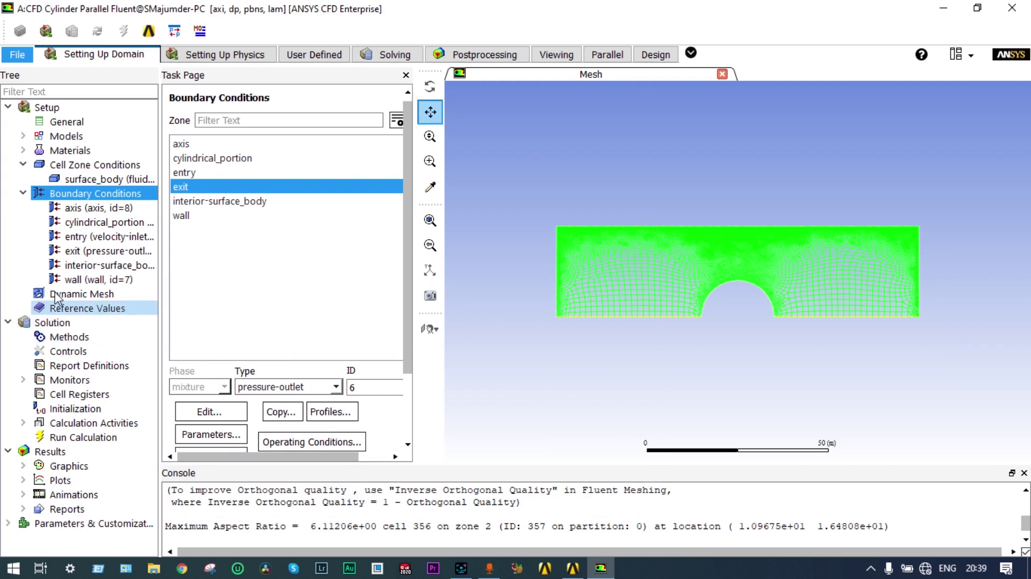
Step: Open the solution methods and review the pressure-velocity coupling and spatial discretization schemes
click(21, 164)
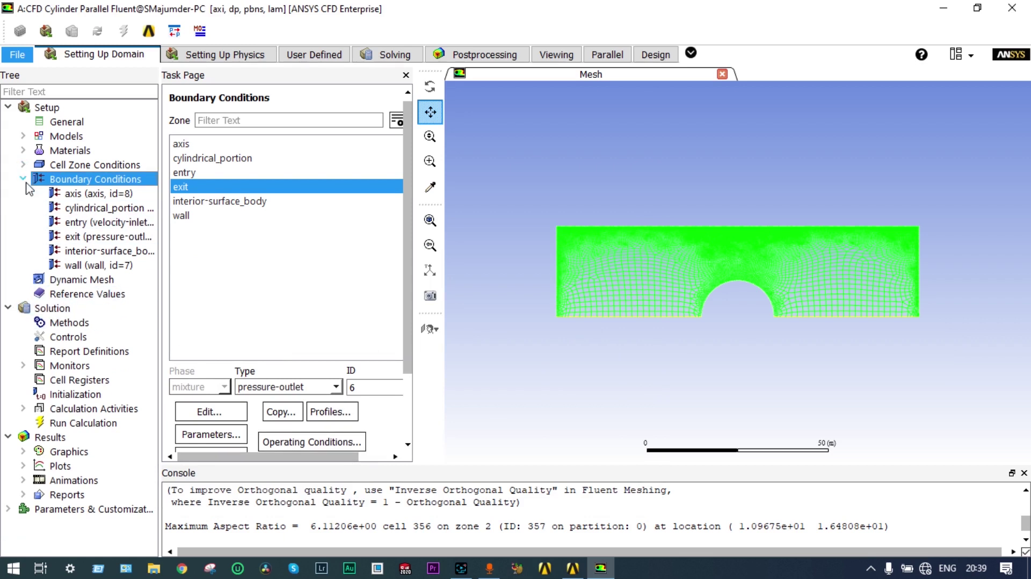
click(23, 178)
click(59, 237)
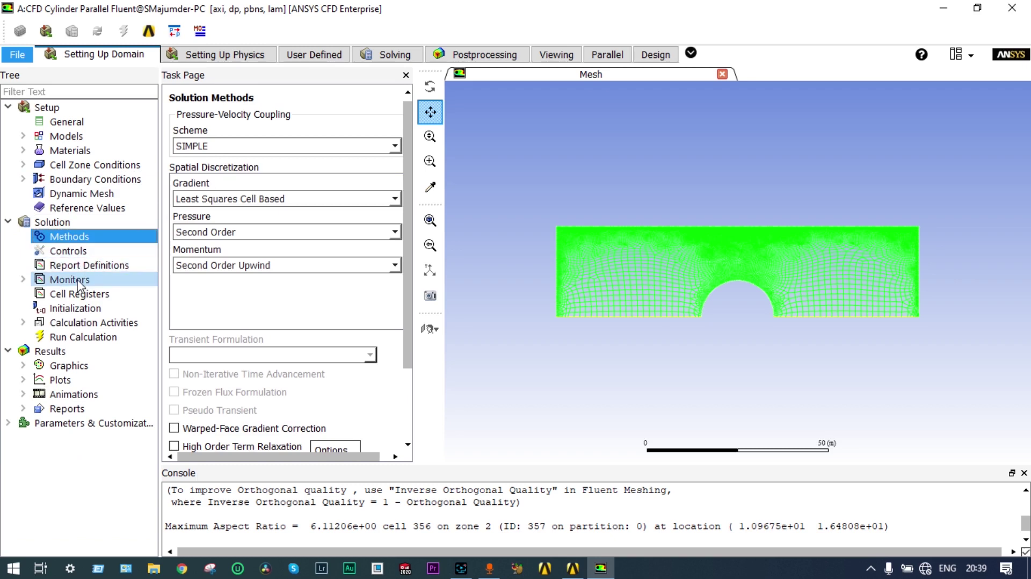
Step: Set the absolute residual convergence criteria for continuity, x-velocity and y-velocity to 0.000001
double_click(57, 280)
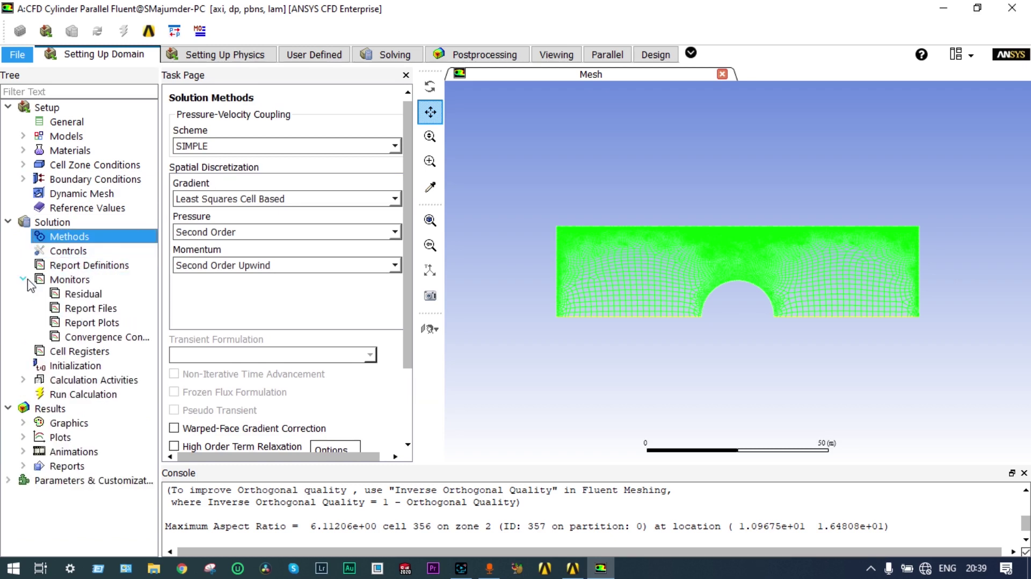
click(83, 294)
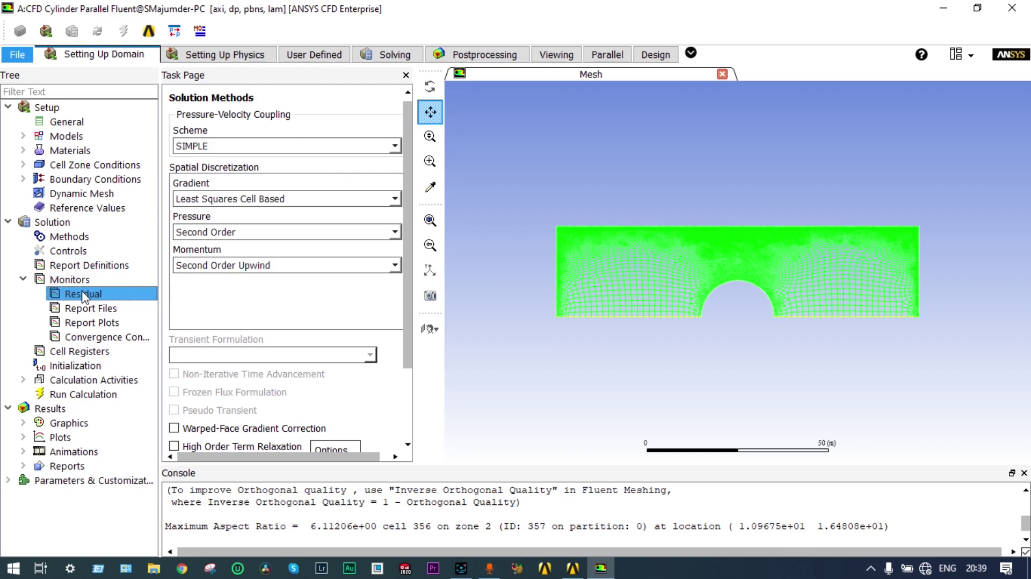
double_click(84, 295)
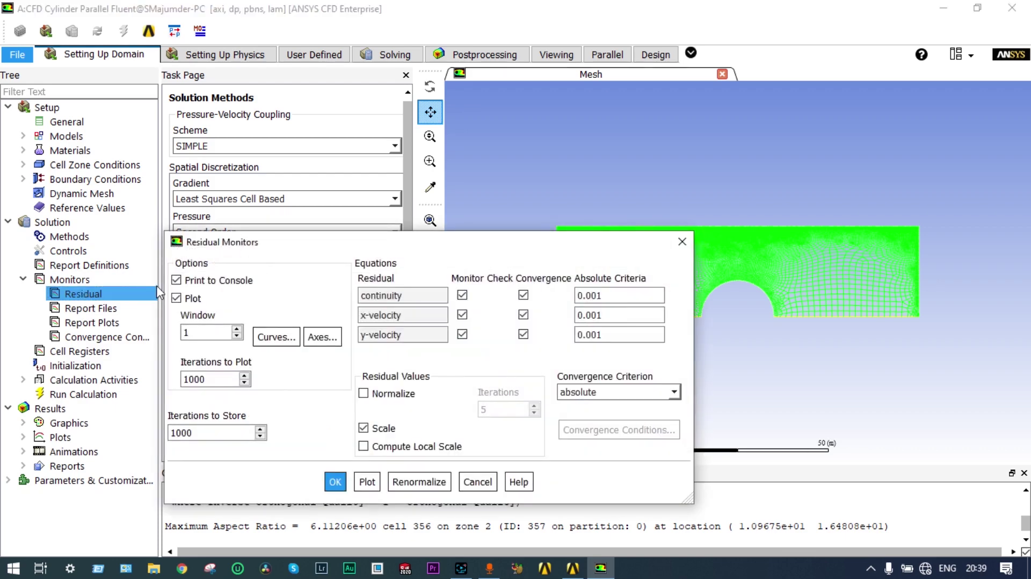
click(595, 334)
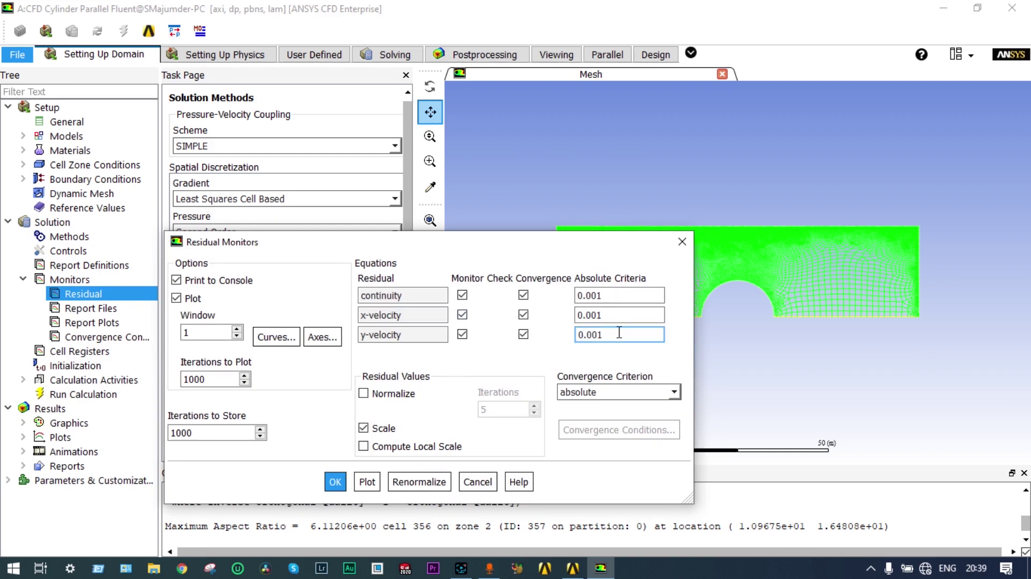
text(000)
click(597, 315)
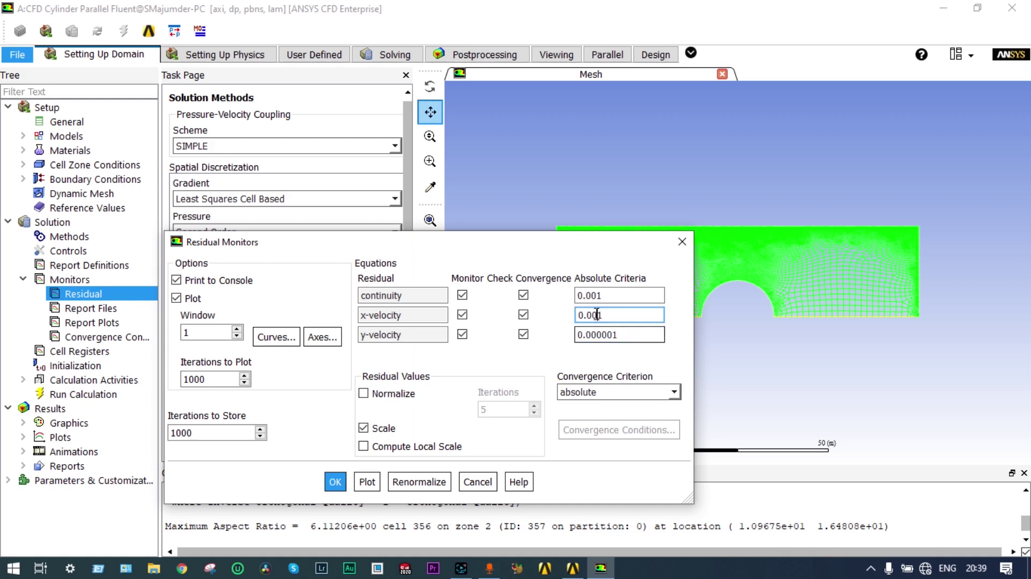
text(000)
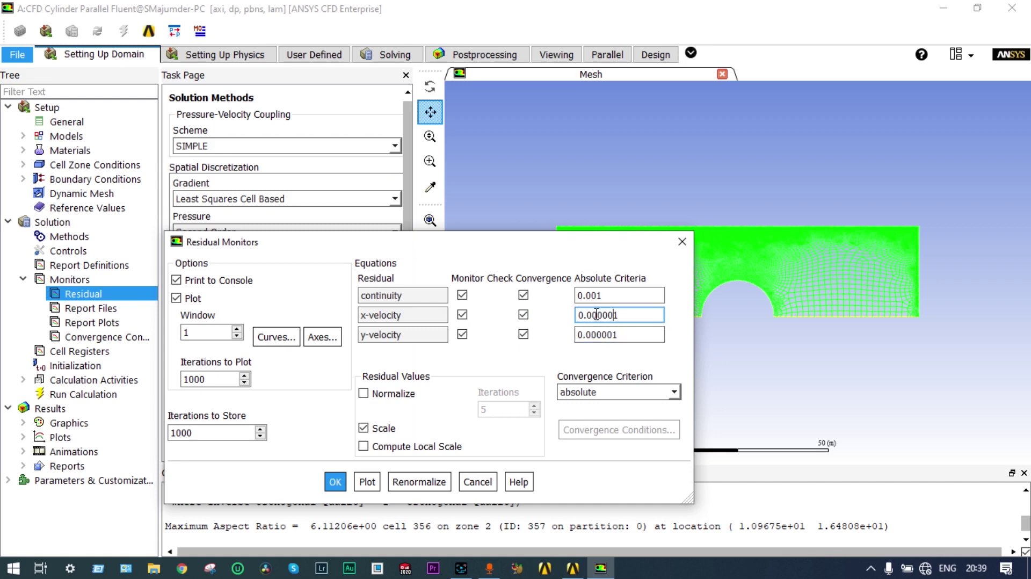
click(592, 295)
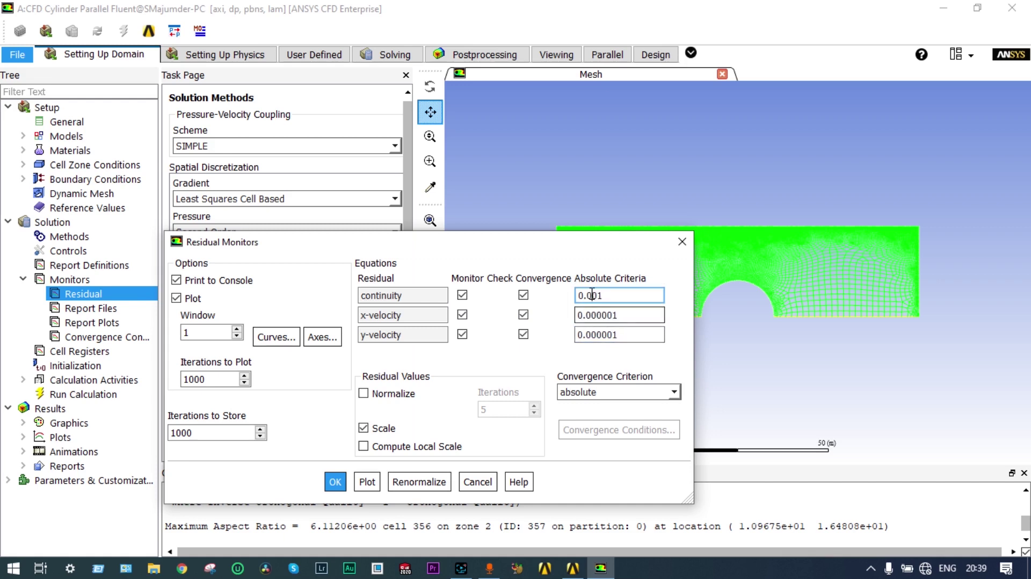
text(000)
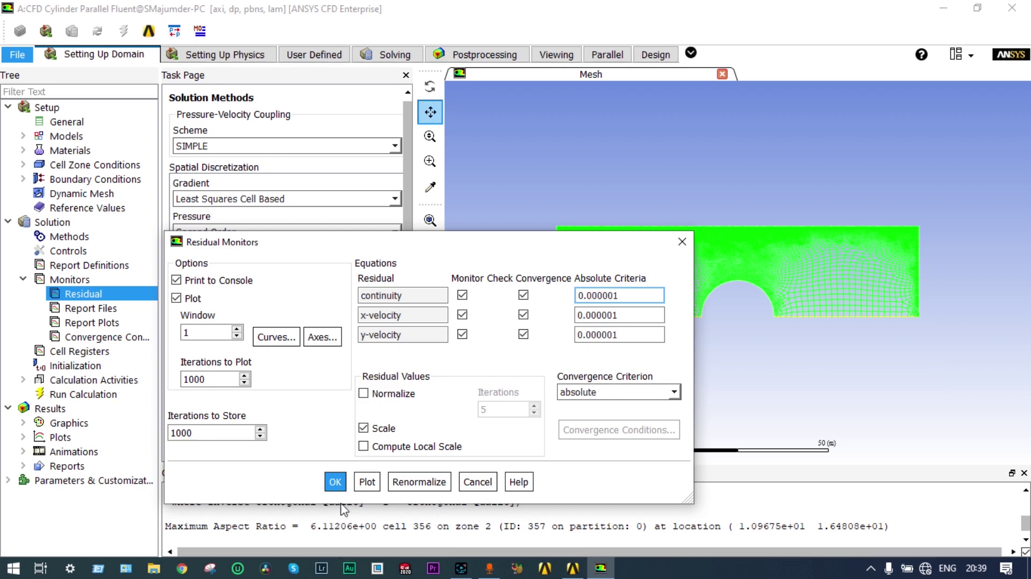
click(336, 482)
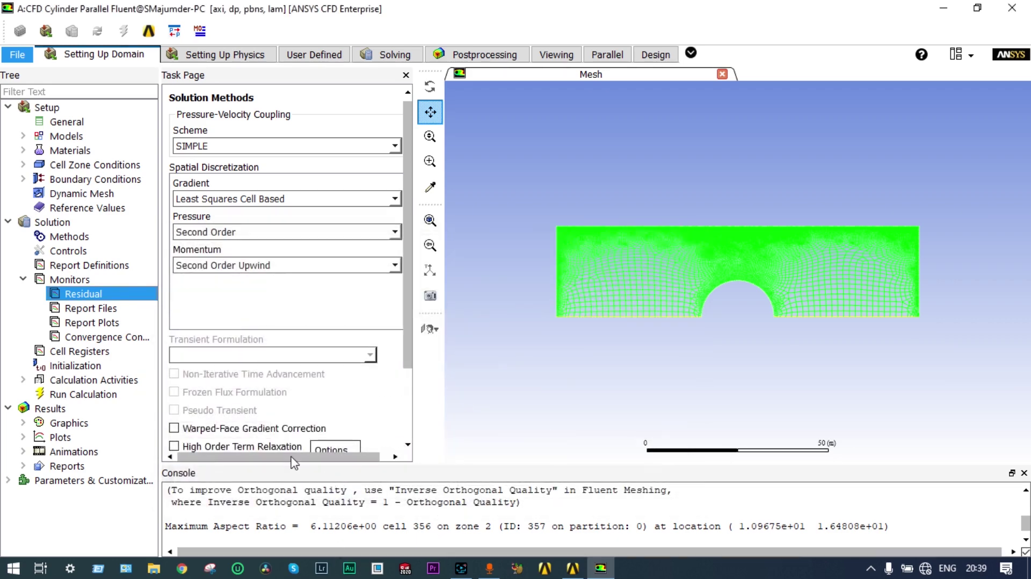
Step: Initialize the solution with the Standard Initialization method, computing the initial values from the entry boundary
double_click(101, 365)
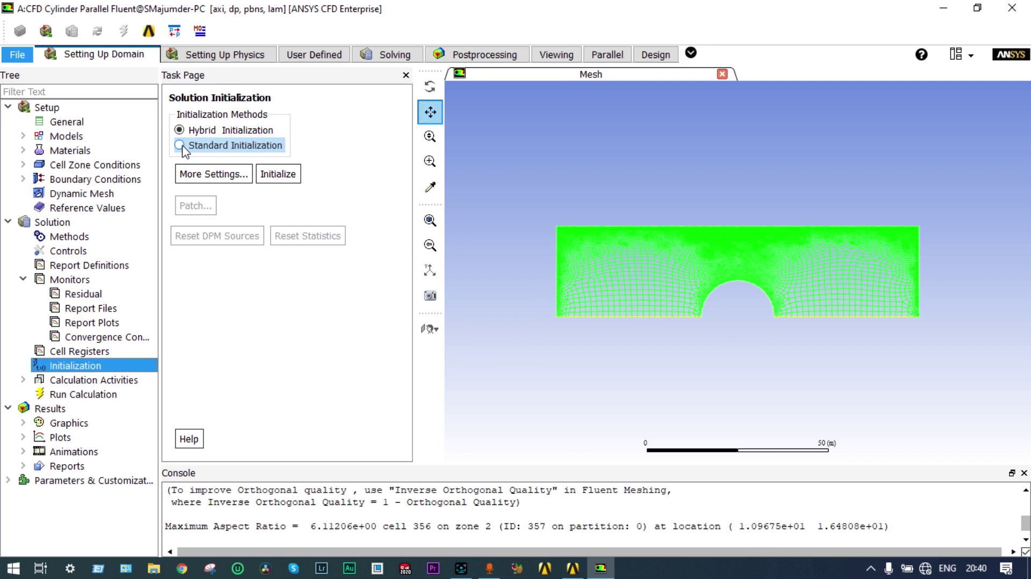
click(182, 146)
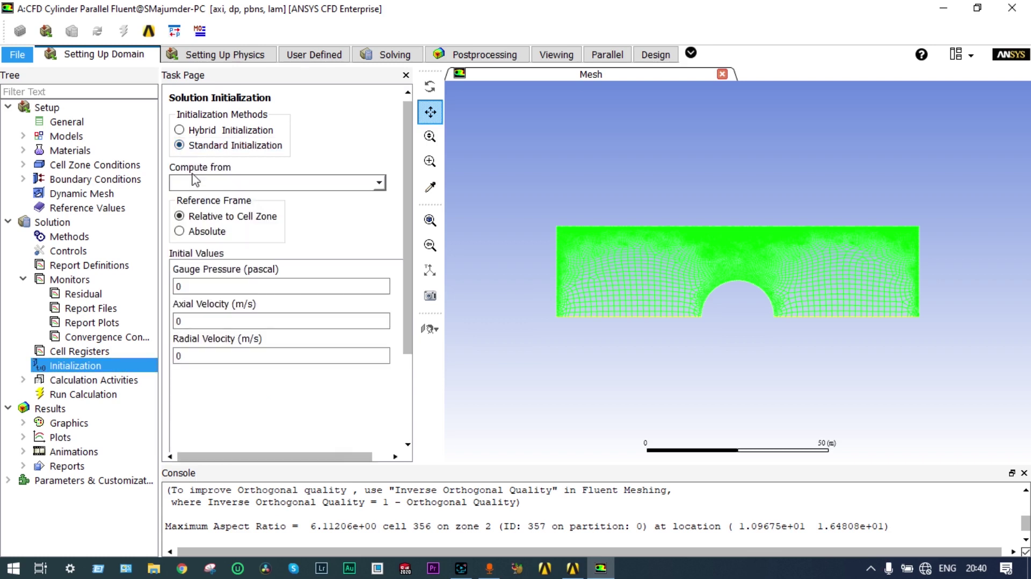
click(379, 184)
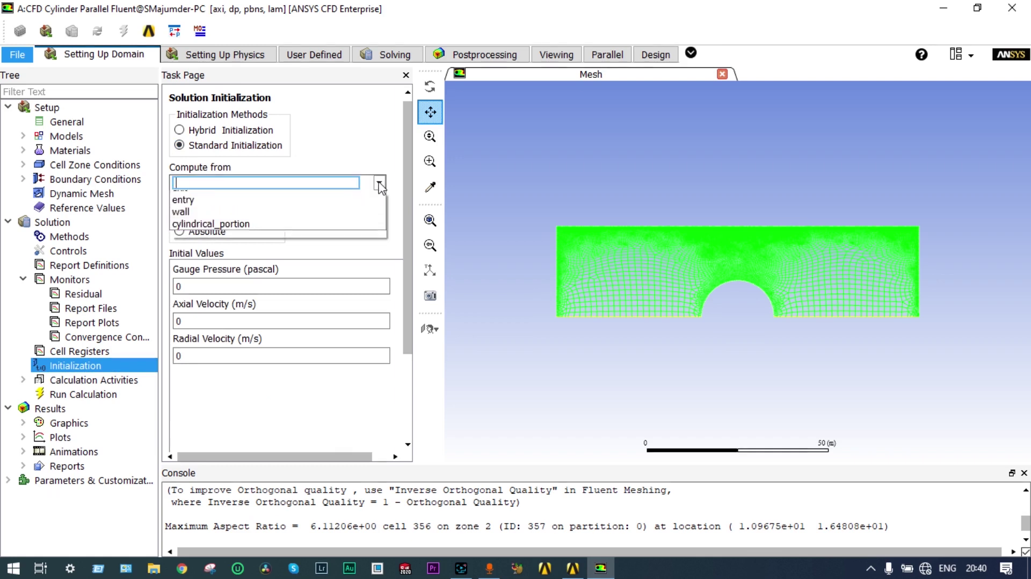
click(225, 222)
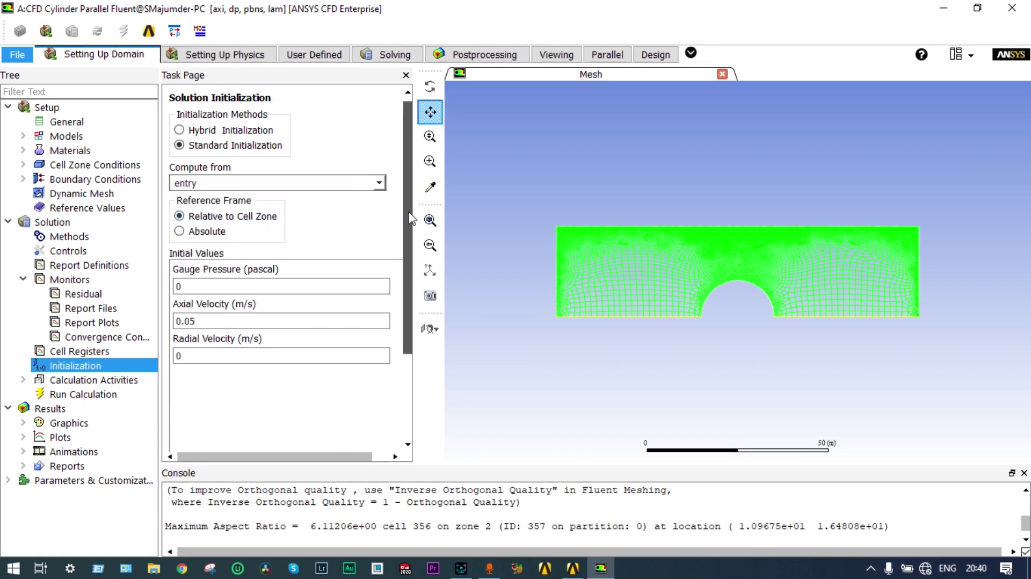
drag(407, 228, 407, 311)
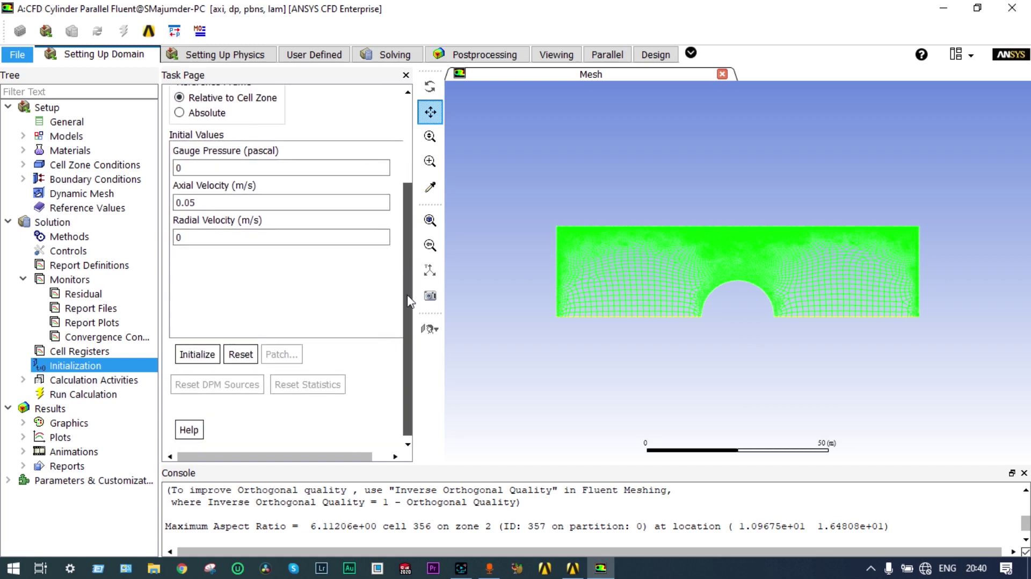
click(201, 357)
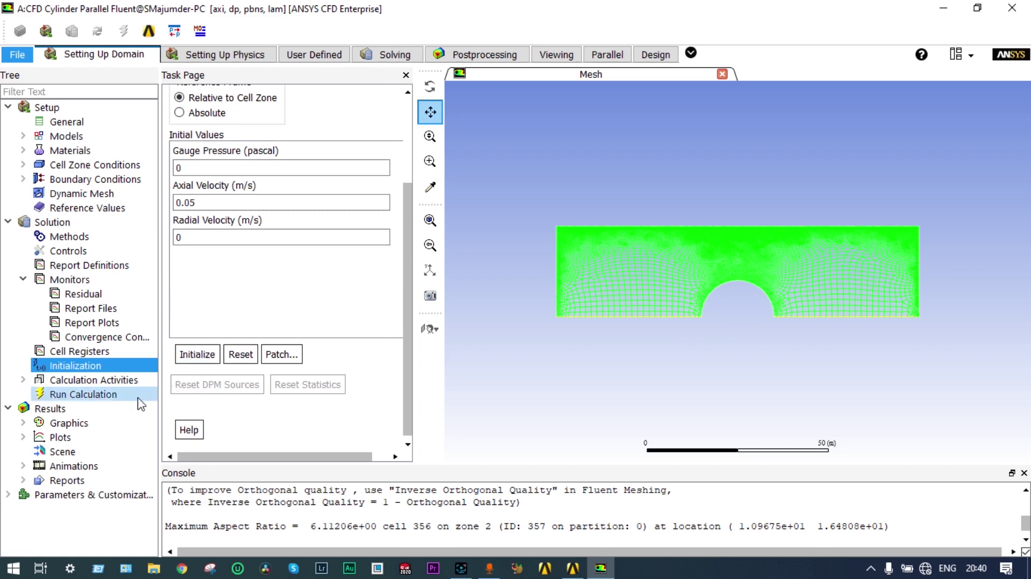
Step: Run the calculation for 1000 iterations and dismiss the completion notice
click(109, 400)
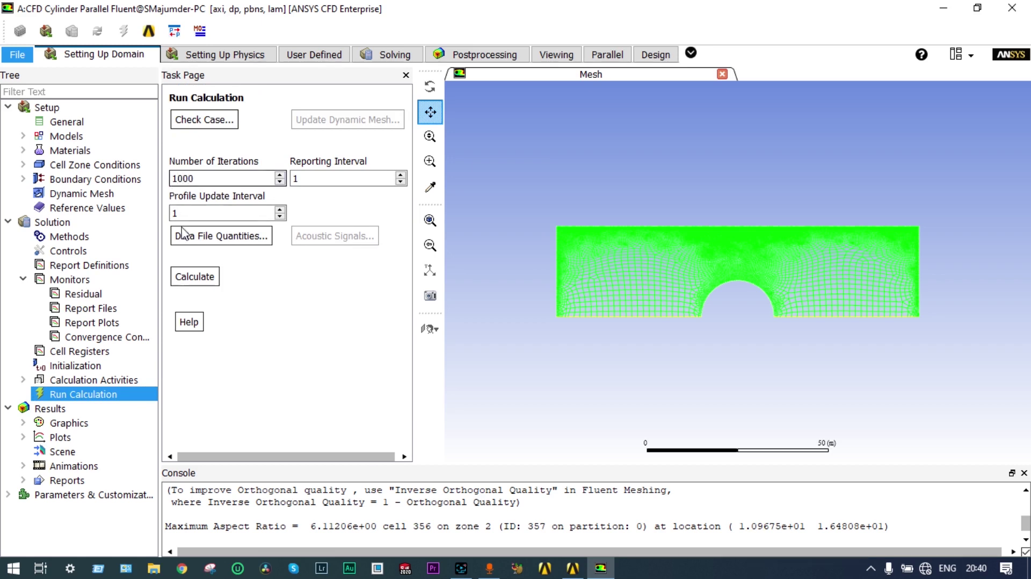
click(192, 276)
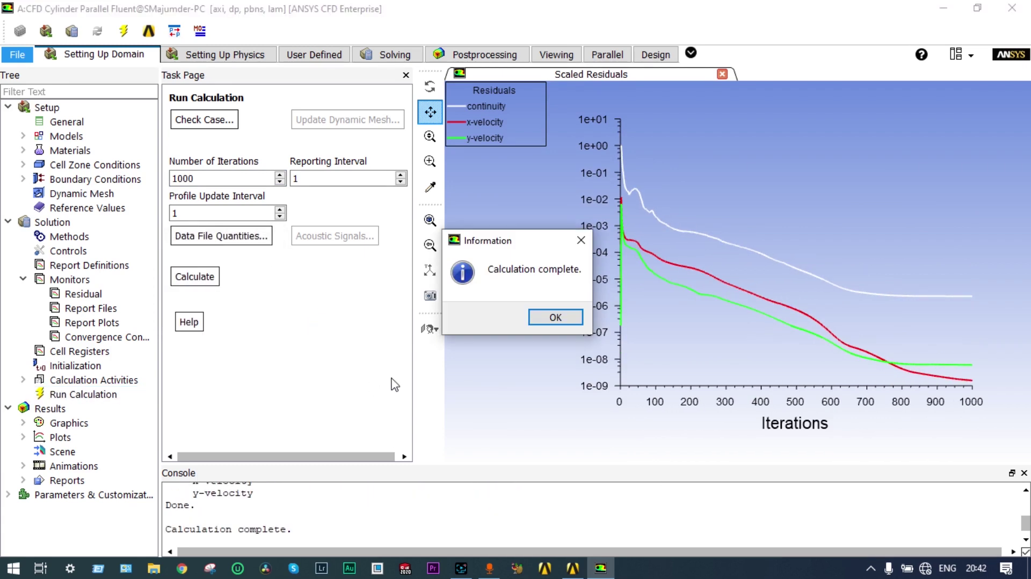
click(552, 318)
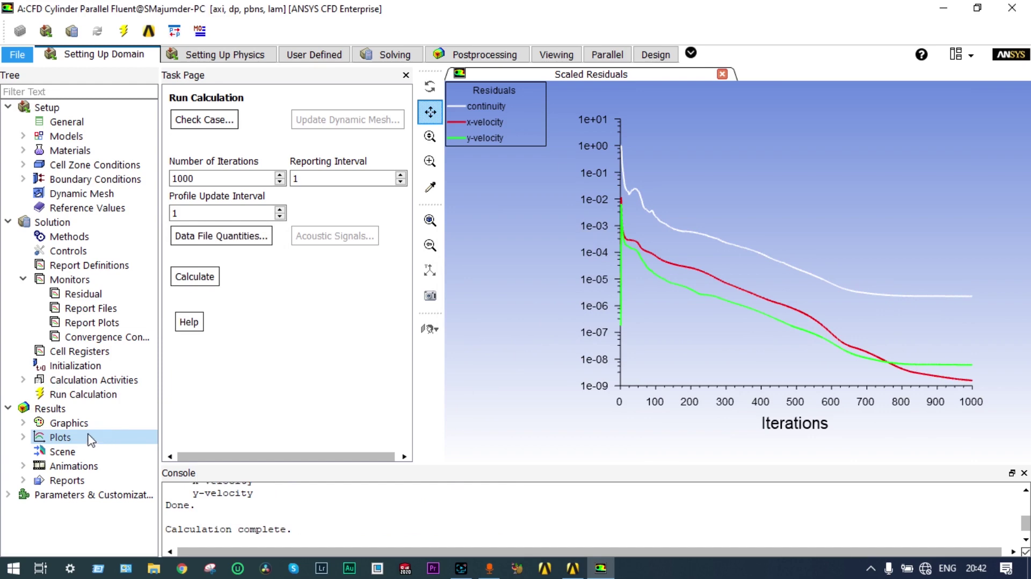
Step: Create and display a filled contour plot of Velocity Magnitude named contour-1
double_click(69, 424)
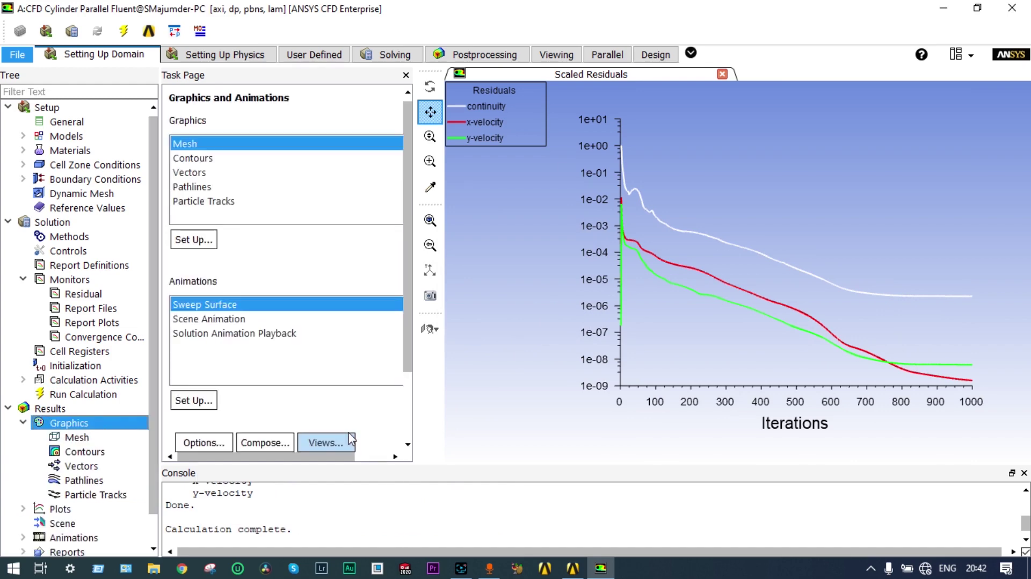
double_click(207, 158)
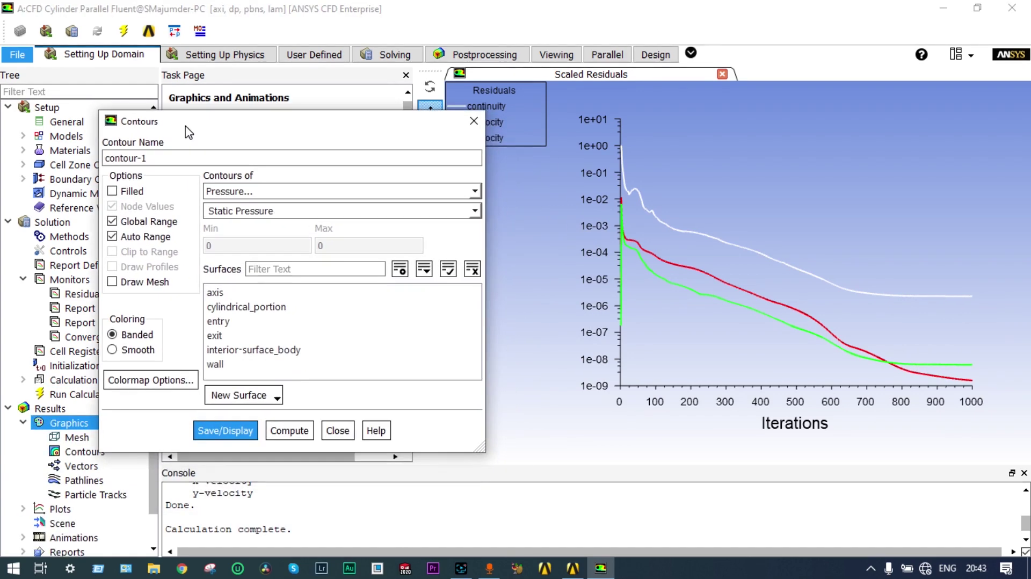
click(114, 193)
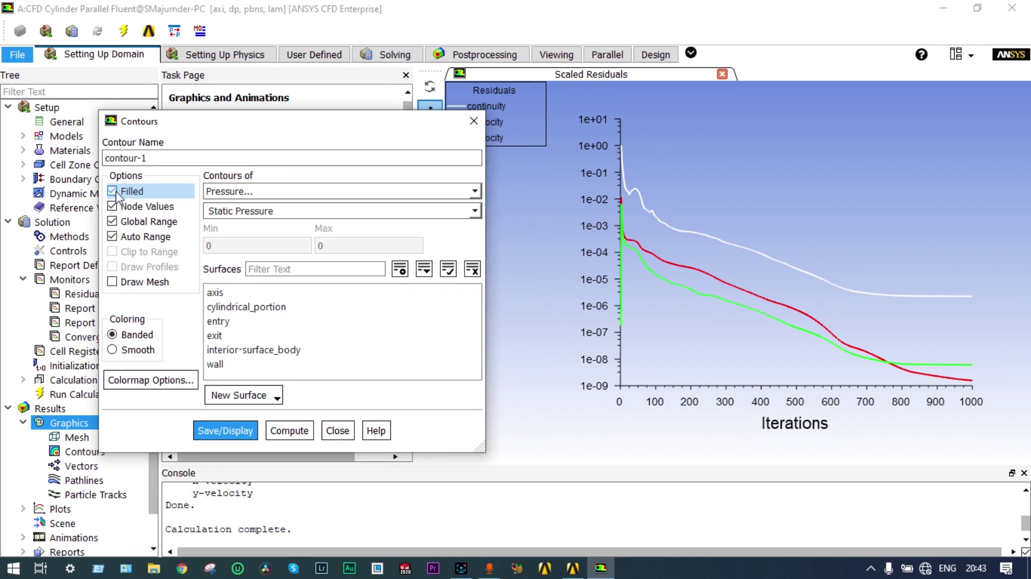
click(475, 193)
click(322, 222)
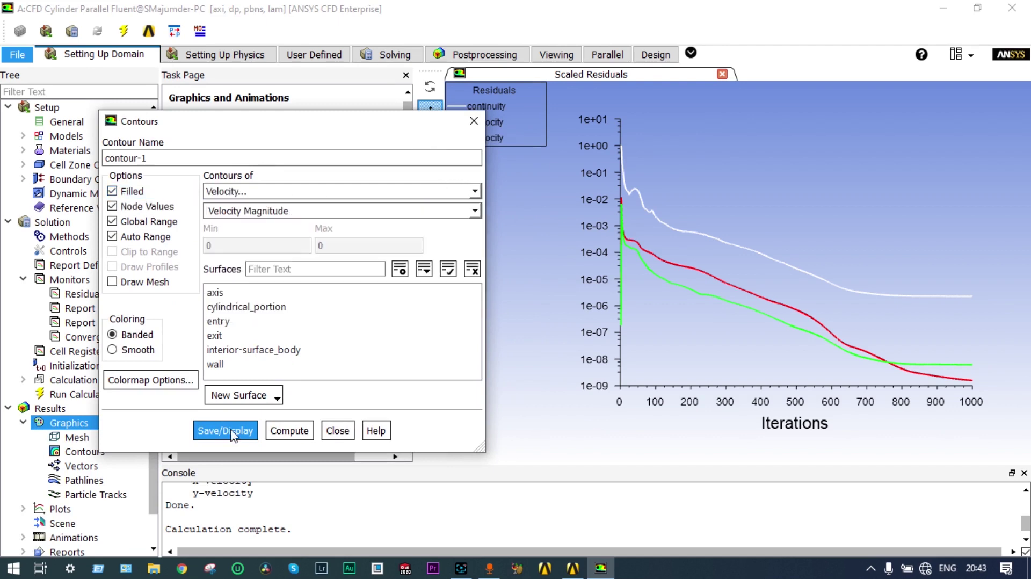
click(232, 431)
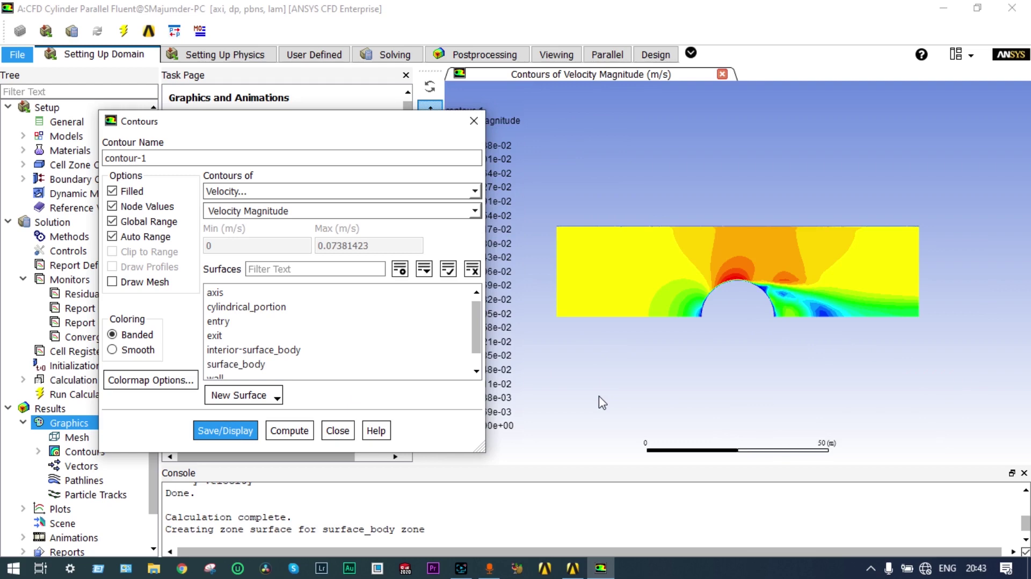
Step: Examine the velocity magnitude contours around the cylinder and in its wake against the color legend
drag(352, 129, 288, 172)
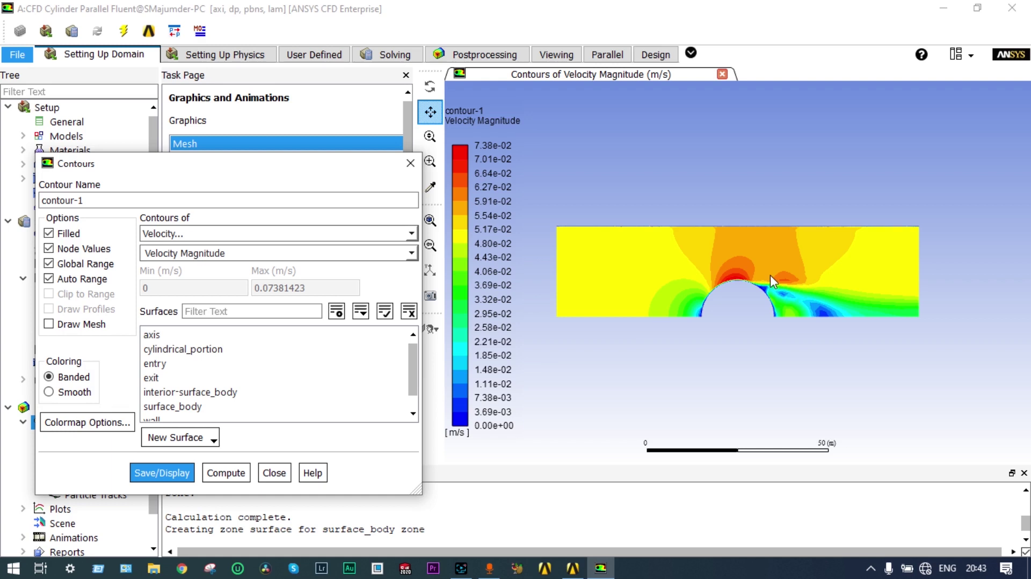
scroll(839, 300, up, 4)
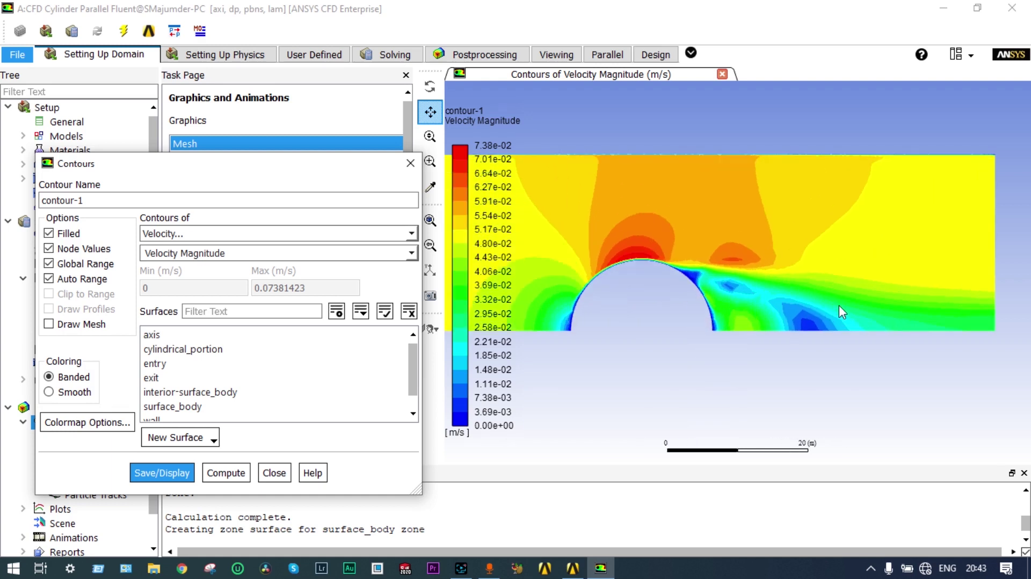
scroll(839, 305, up, 2)
scroll(839, 305, down, 3)
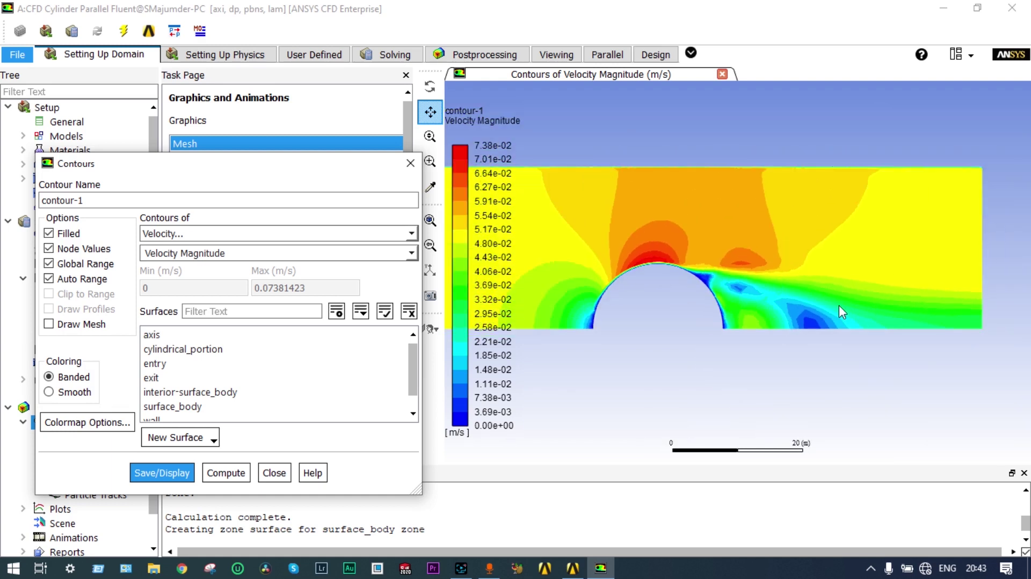
scroll(839, 305, down, 2)
scroll(858, 316, up, 1)
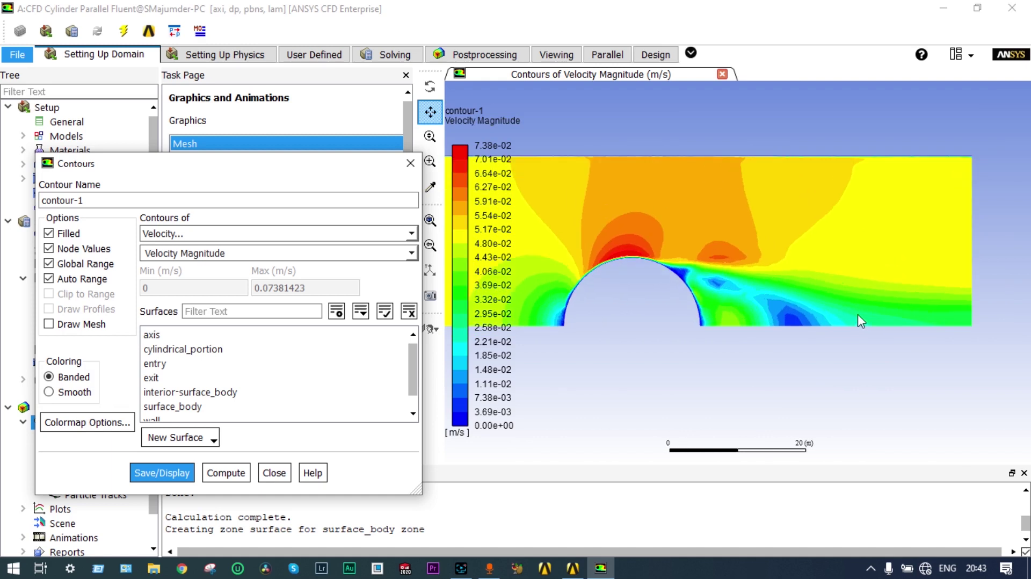
scroll(872, 306, up, 2)
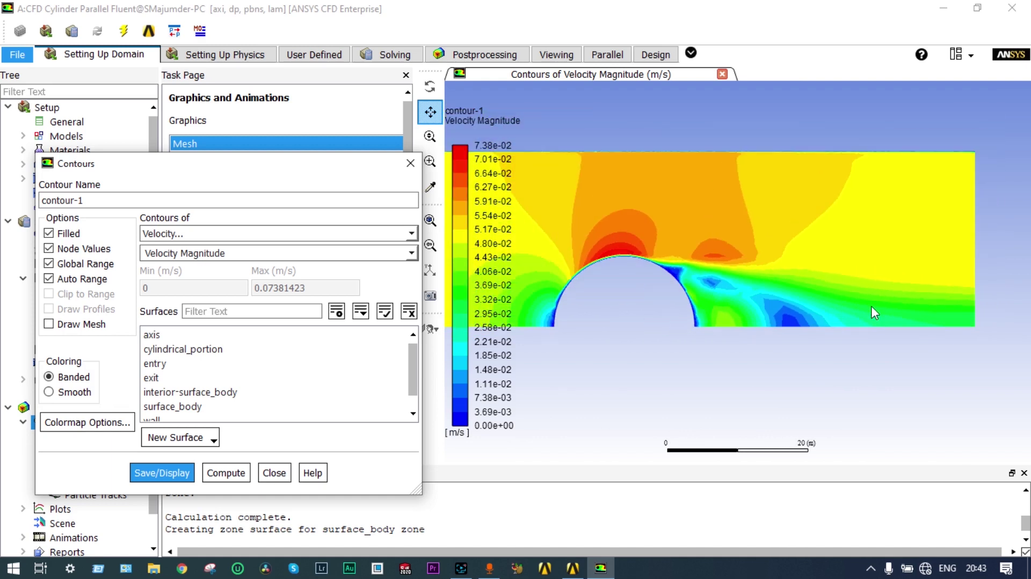
scroll(898, 312, down, 5)
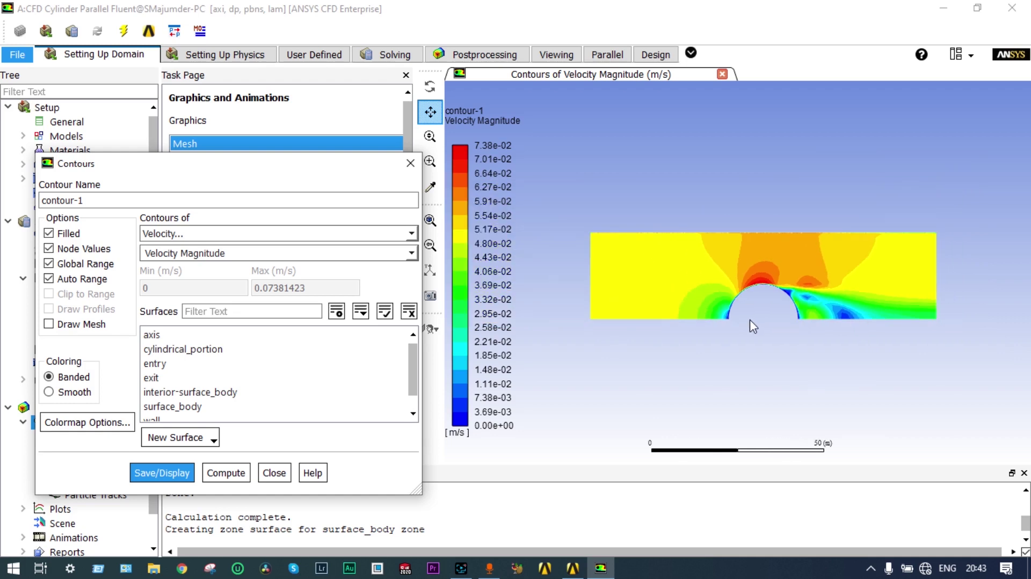
scroll(750, 320, up, 4)
scroll(743, 308, down, 1)
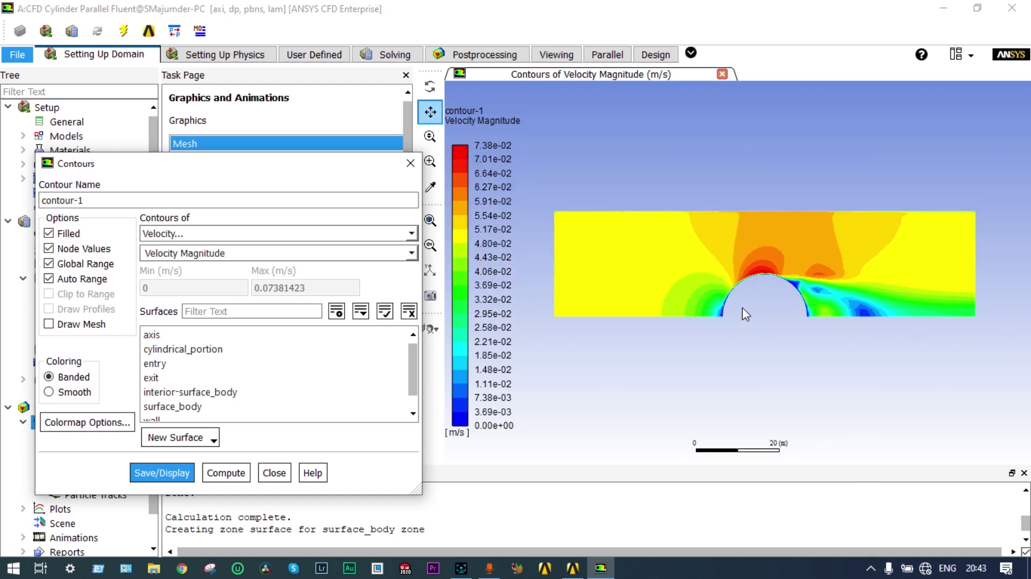
Step: Switch contour-1 to Static Pressure, display the filled contours and close the contour settings
click(411, 233)
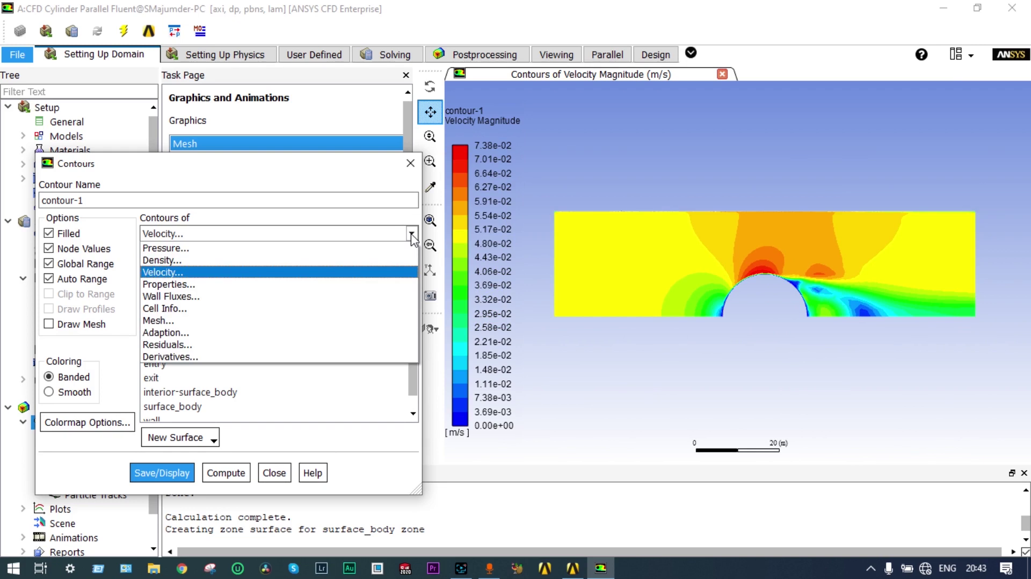
click(305, 247)
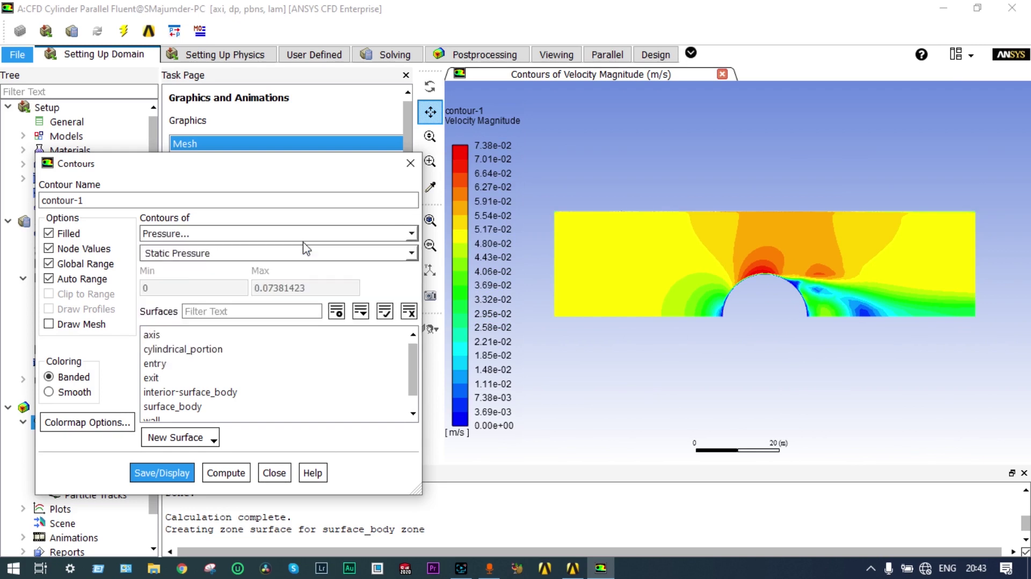
click(162, 472)
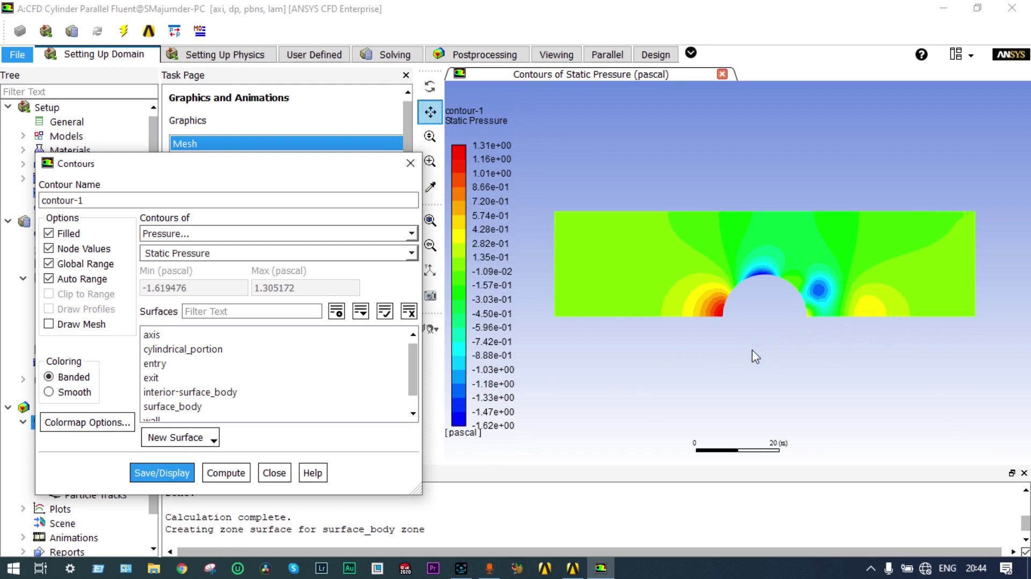
click(276, 472)
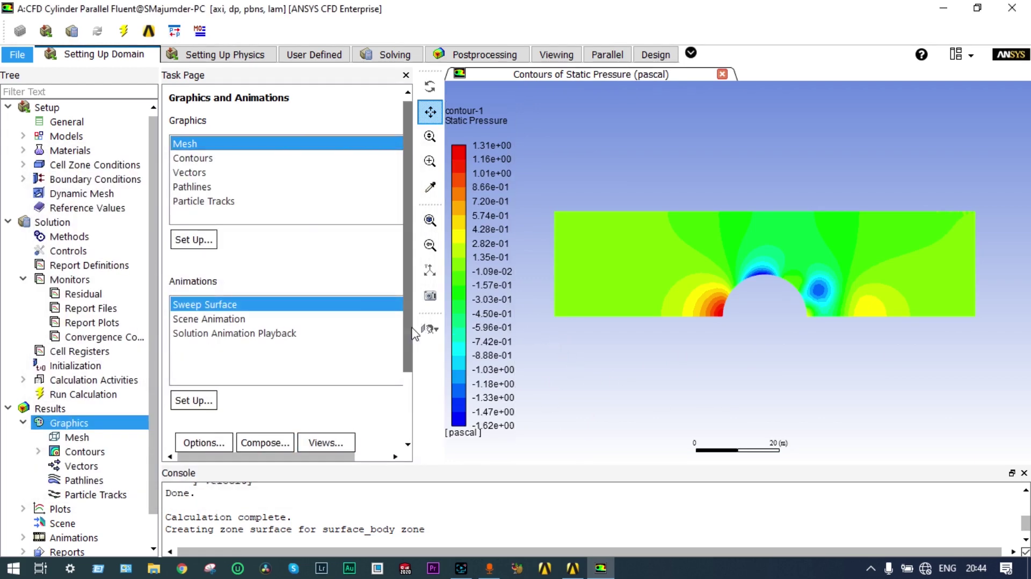
drag(409, 336, 403, 376)
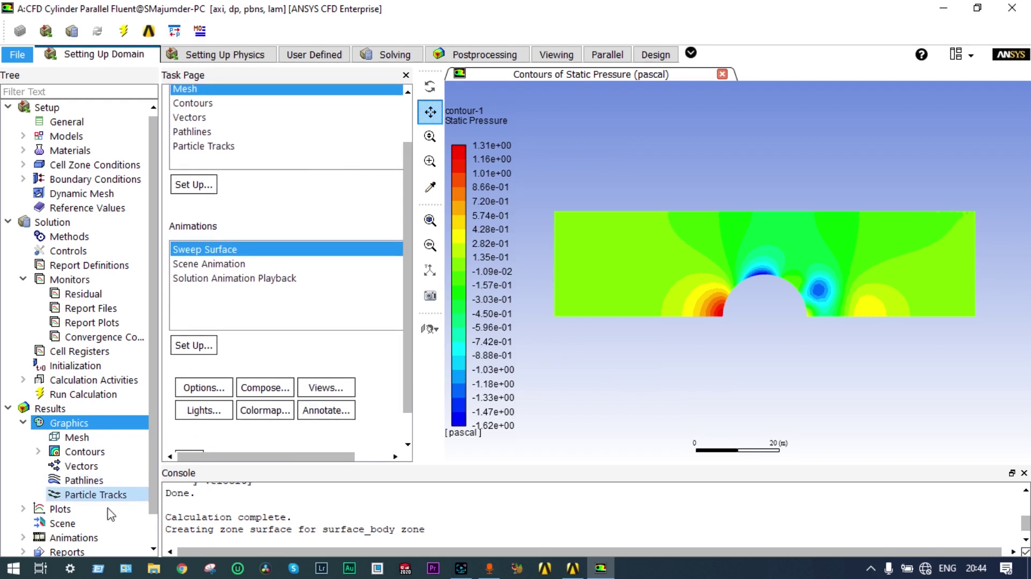
Step: Create an XY plot of Velocity Magnitude along the axis surface against X position, and close the plot settings
click(61, 511)
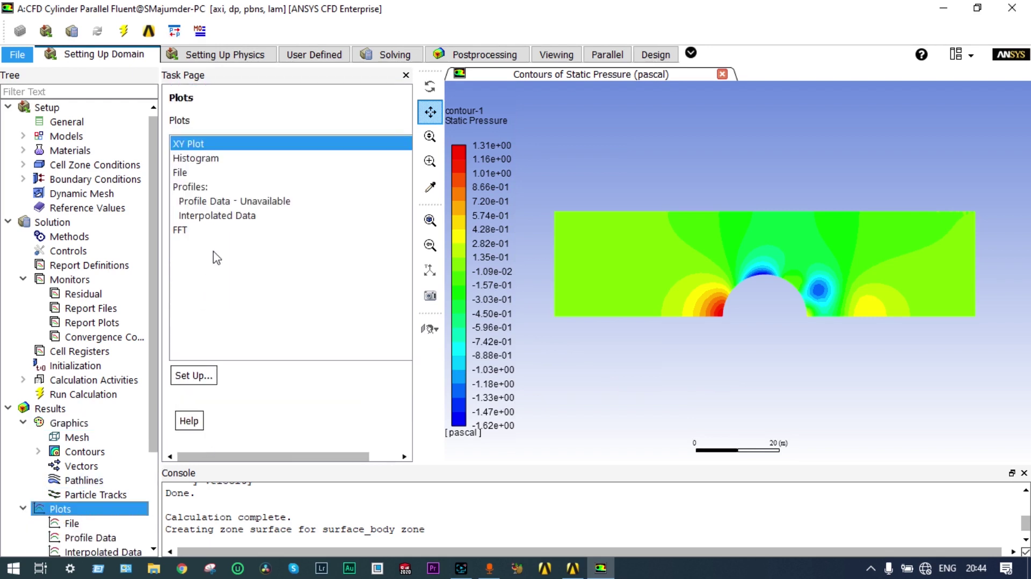
double_click(216, 147)
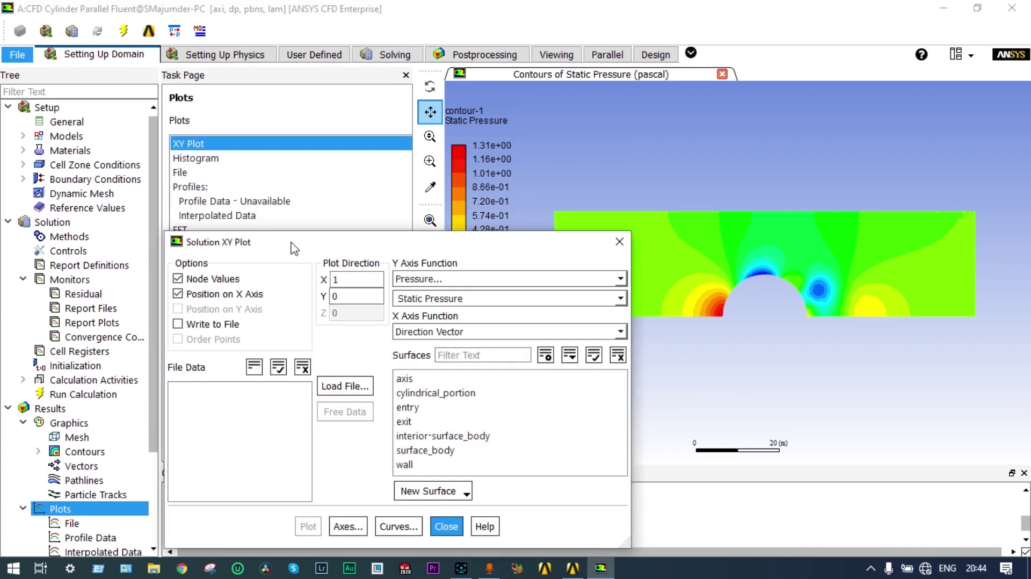
drag(295, 246, 196, 113)
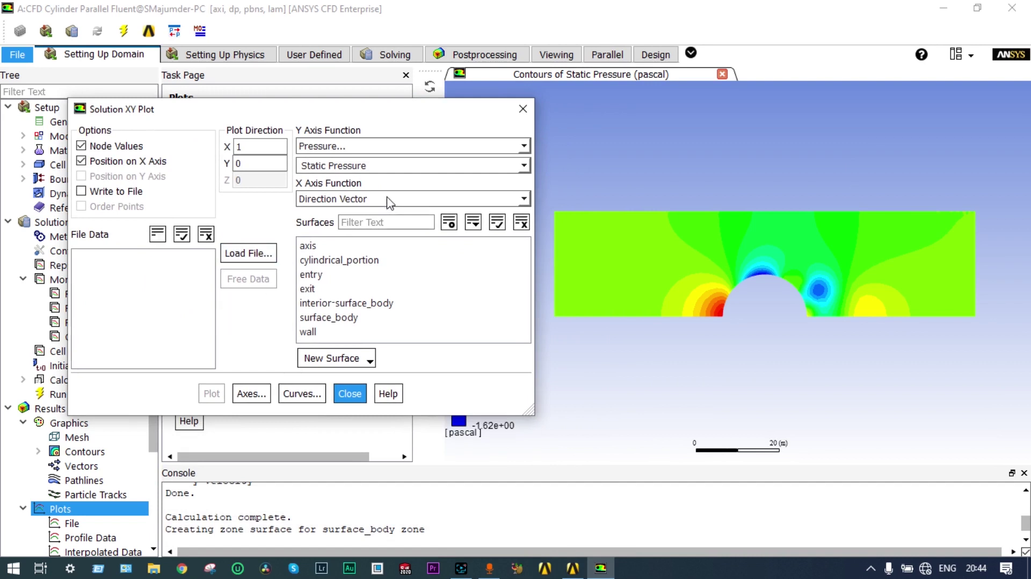
click(523, 146)
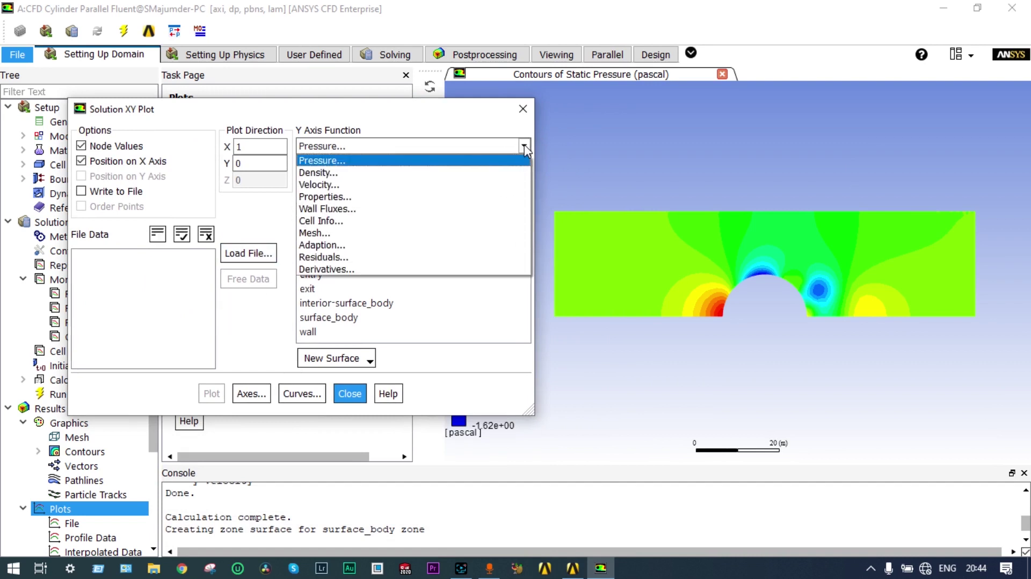
click(391, 185)
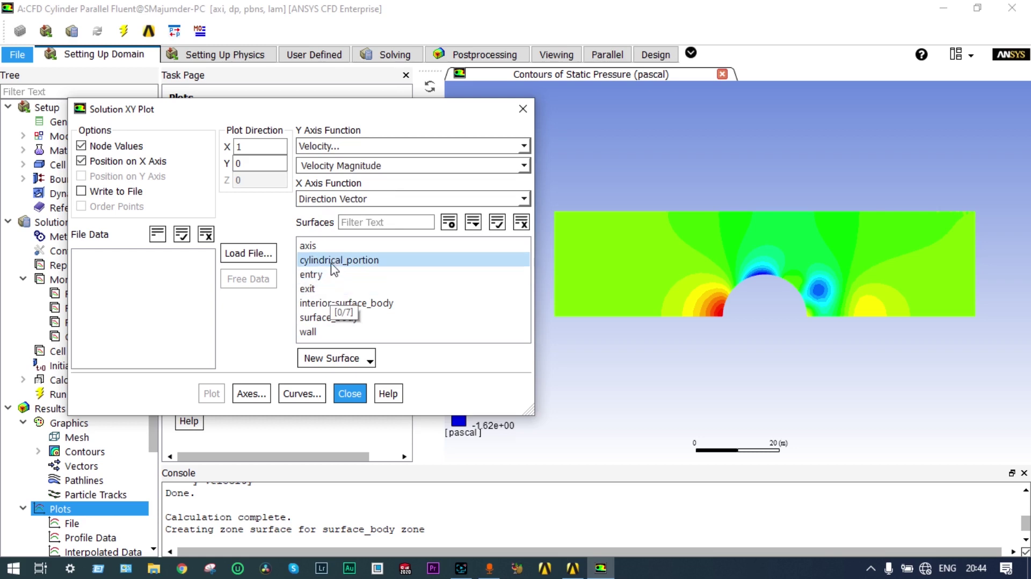
click(336, 246)
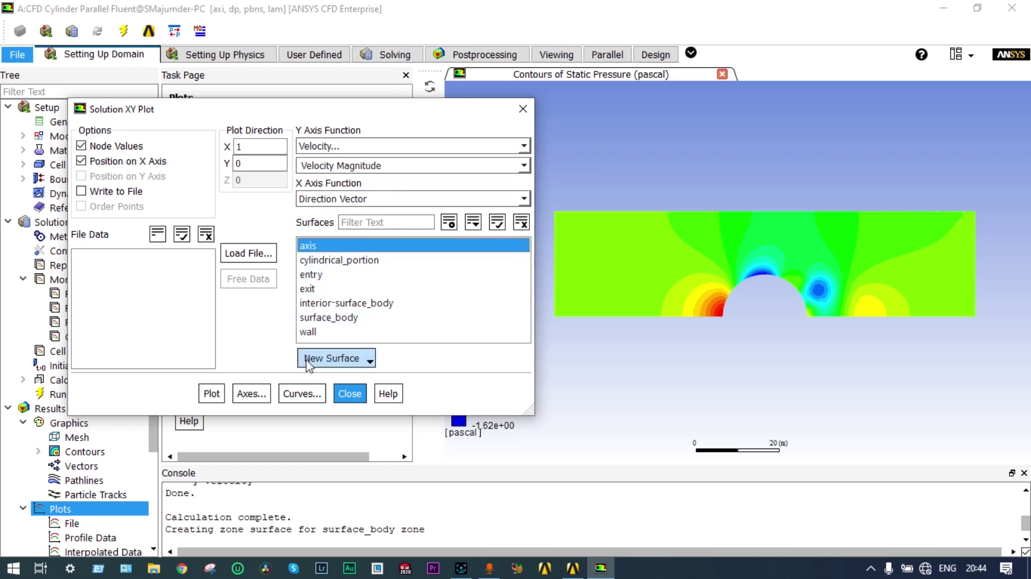
click(210, 397)
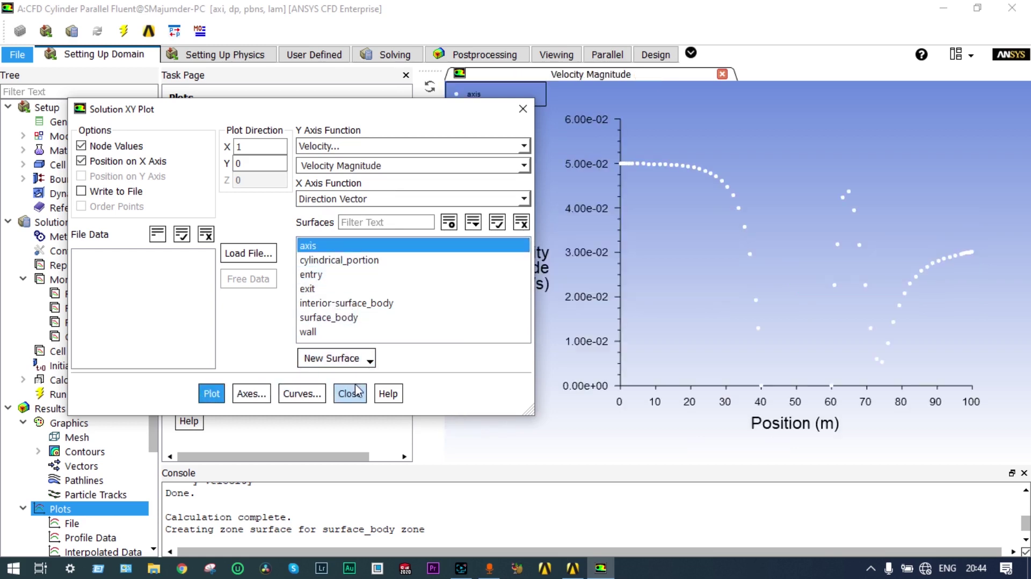
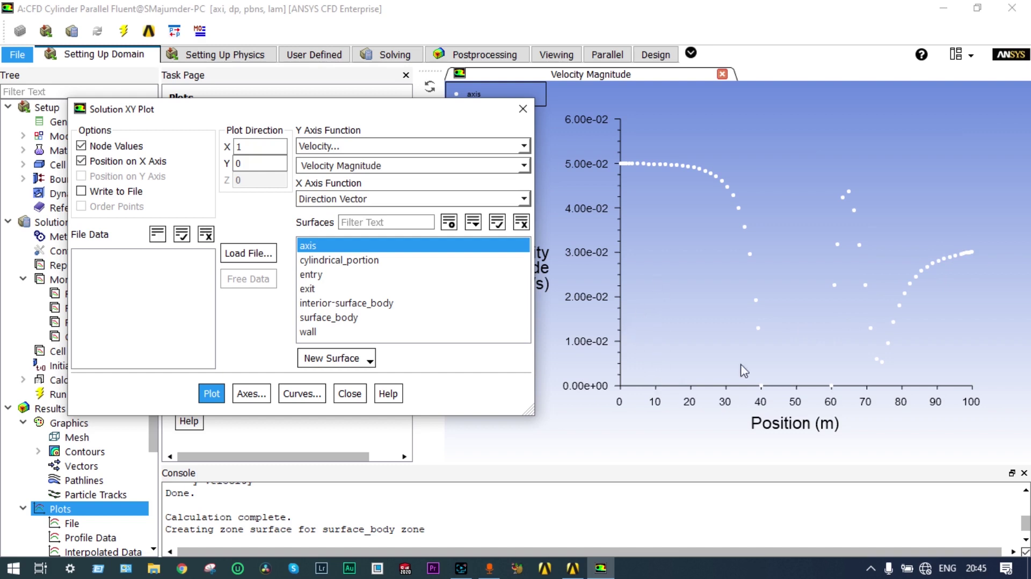
click(530, 110)
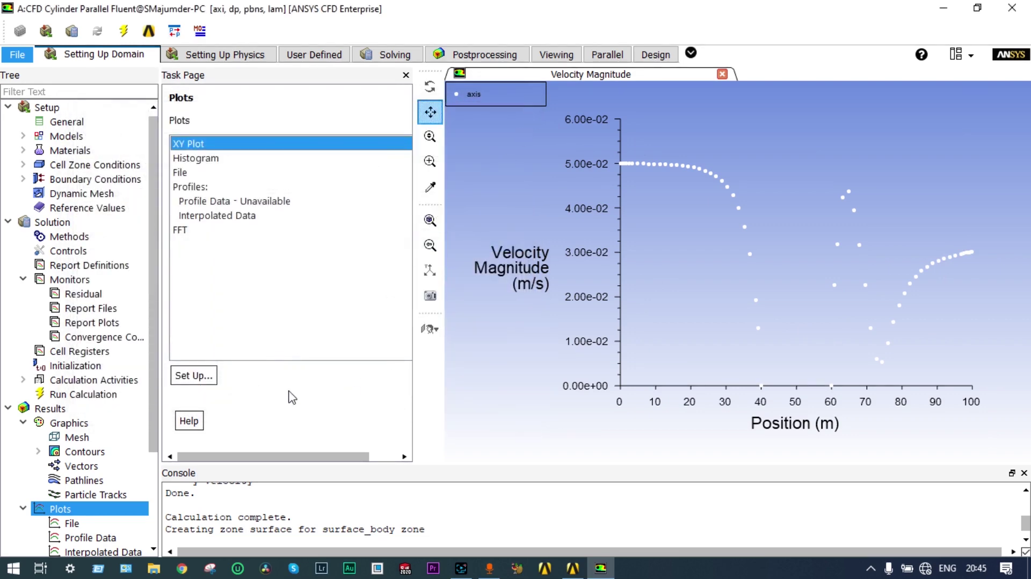
Step: Open the Surface Integrals report and set its report type to Facet Average
scroll(156, 409, down, 2)
scroll(155, 408, down, 2)
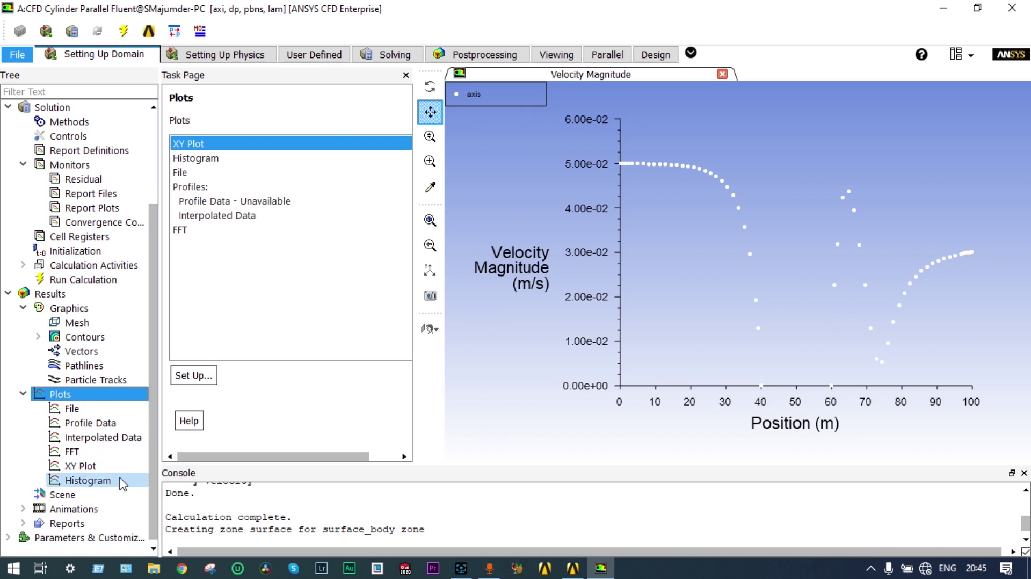
click(84, 527)
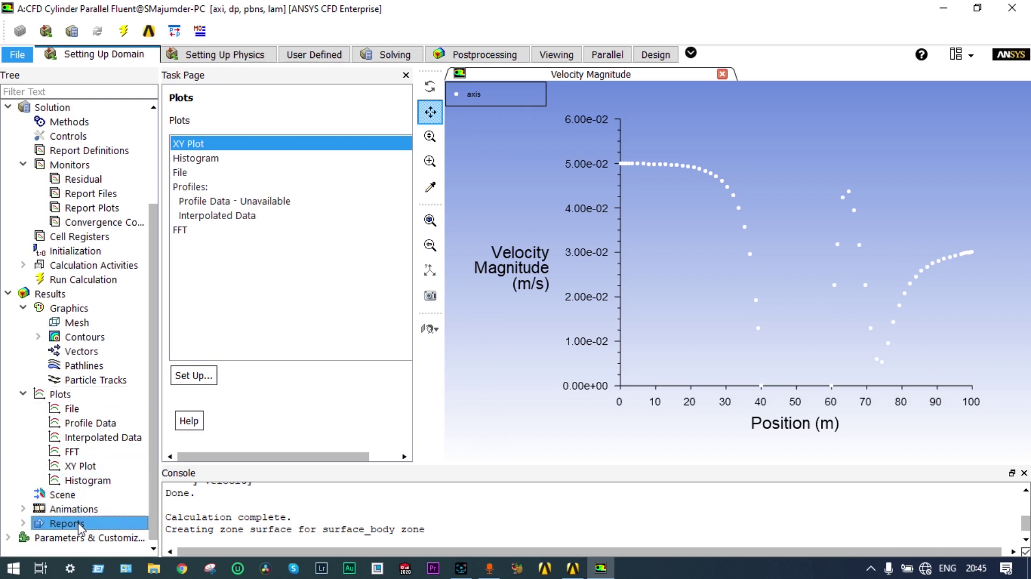
double_click(80, 526)
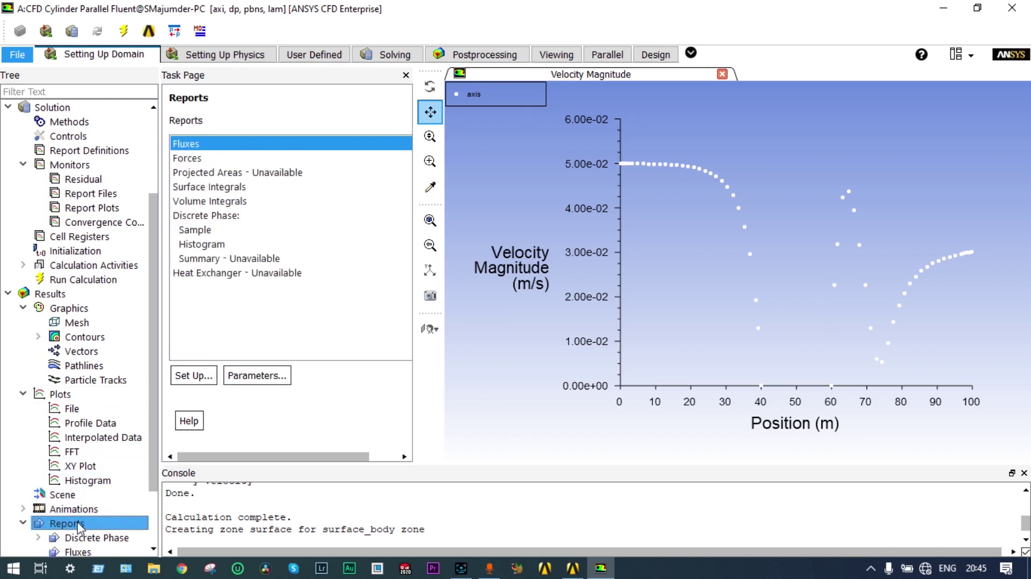
double_click(258, 188)
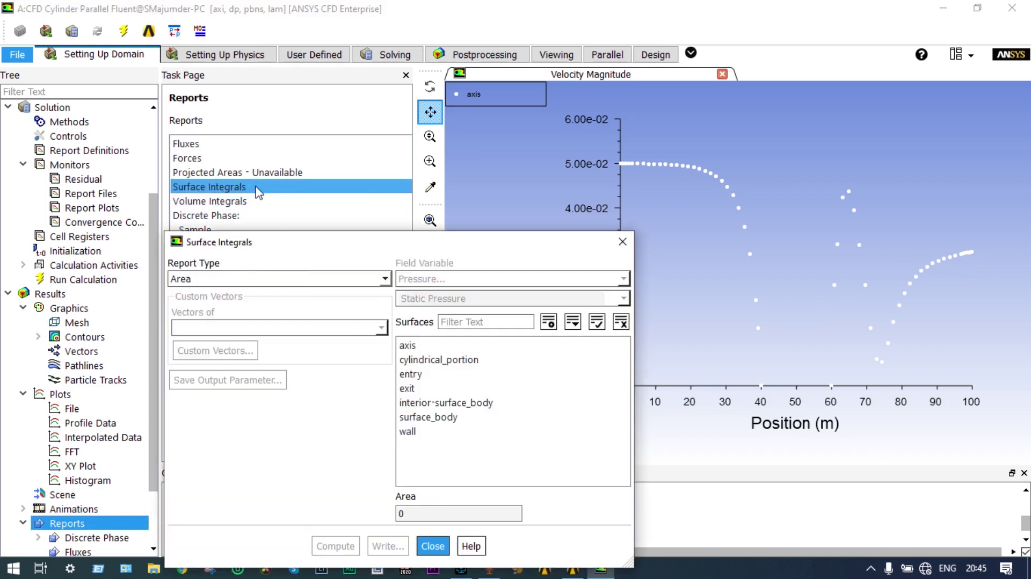
drag(257, 242, 185, 92)
click(313, 129)
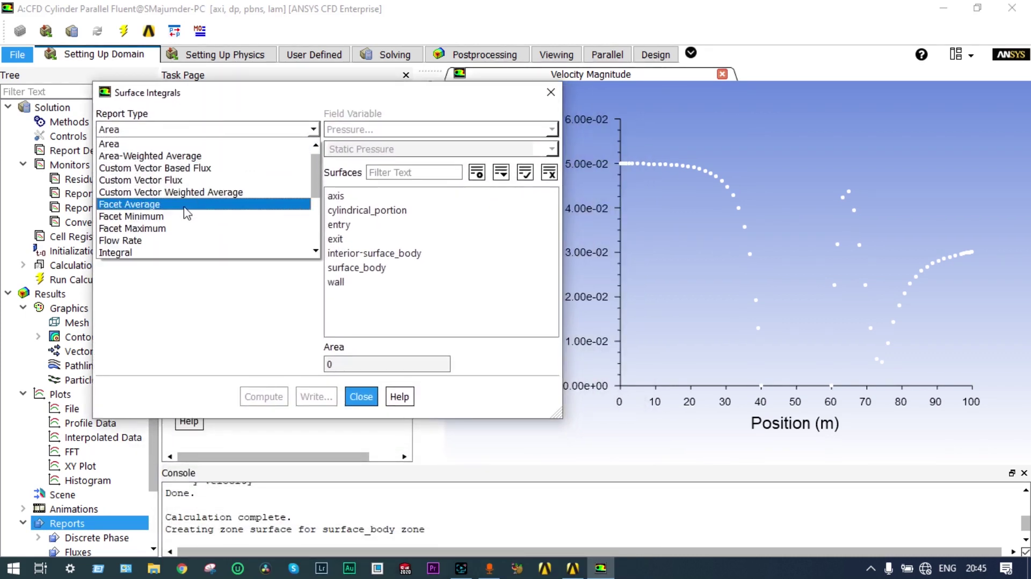
click(161, 204)
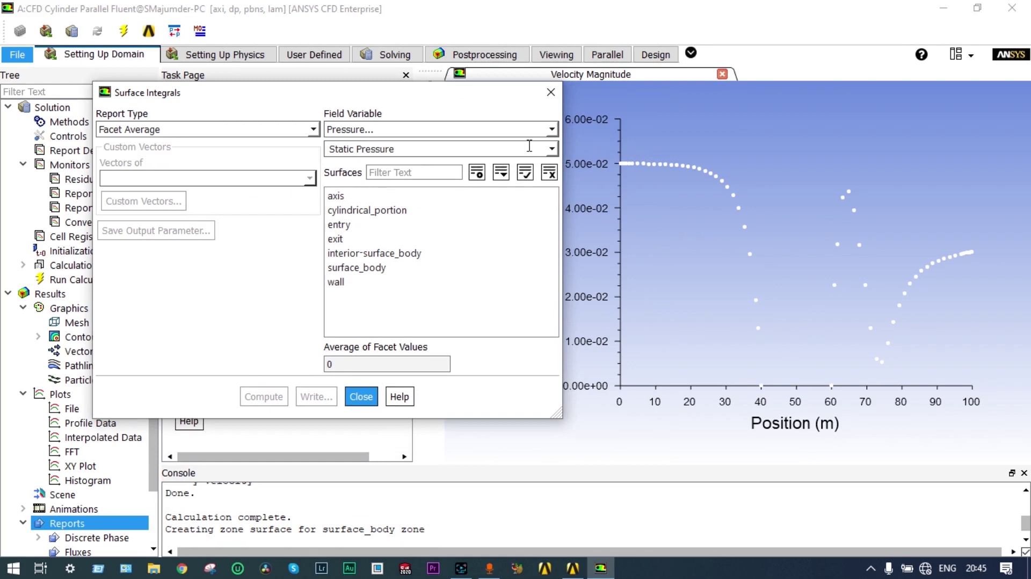
Step: Compute the facet average of Velocity Magnitude on the exit surface and highlight the value in the console
click(552, 129)
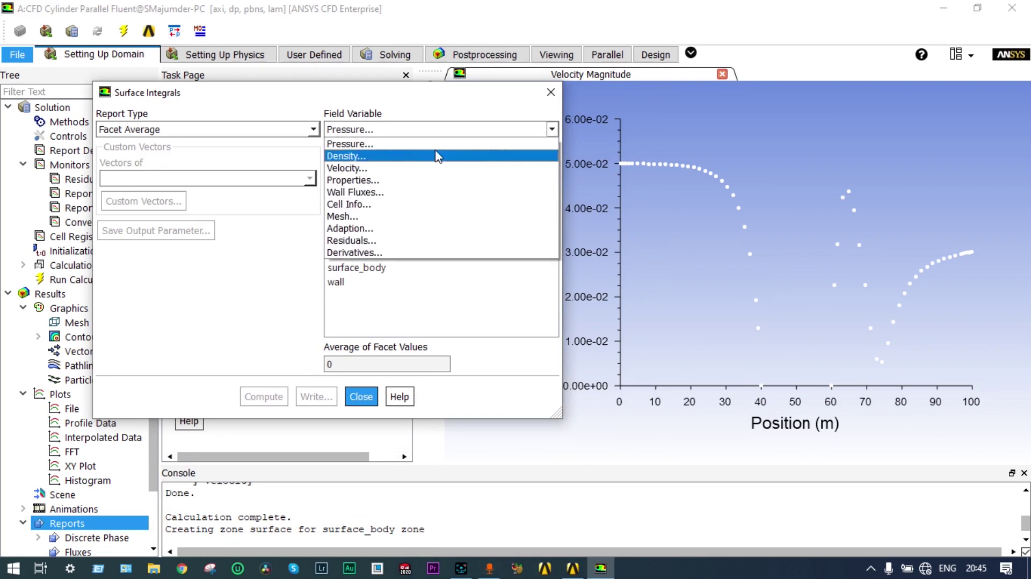
click(420, 168)
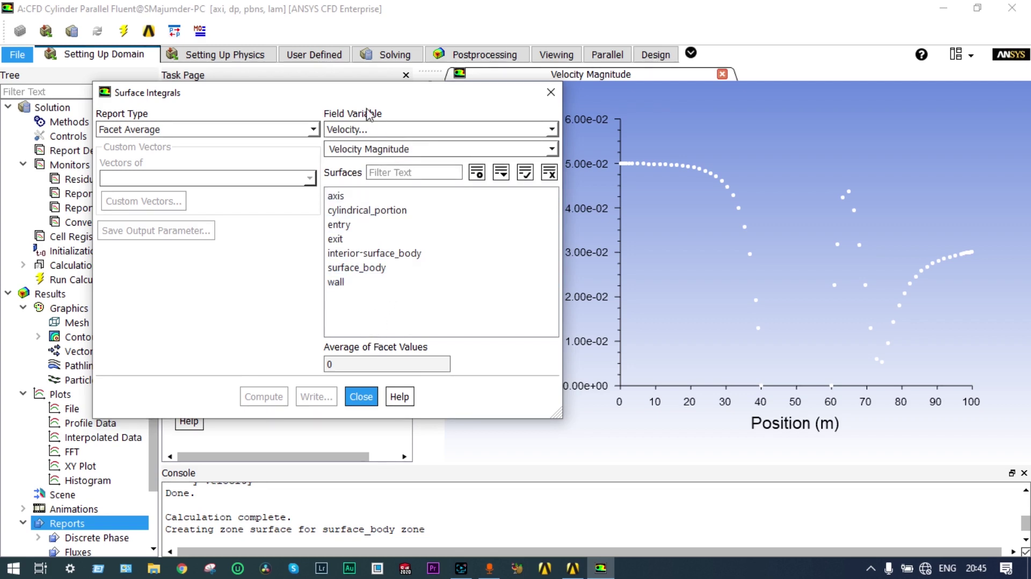
drag(355, 97, 311, 94)
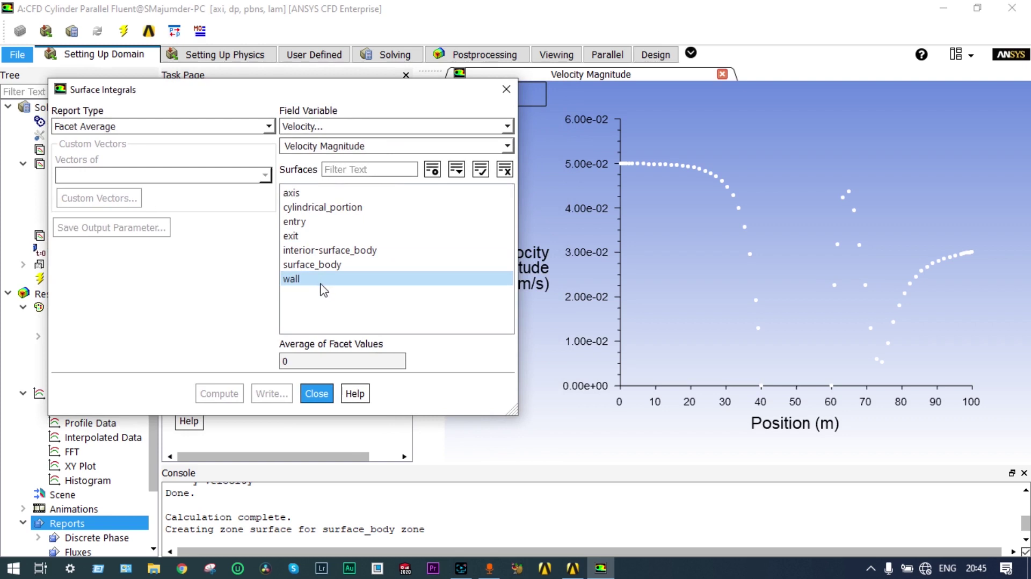
click(323, 266)
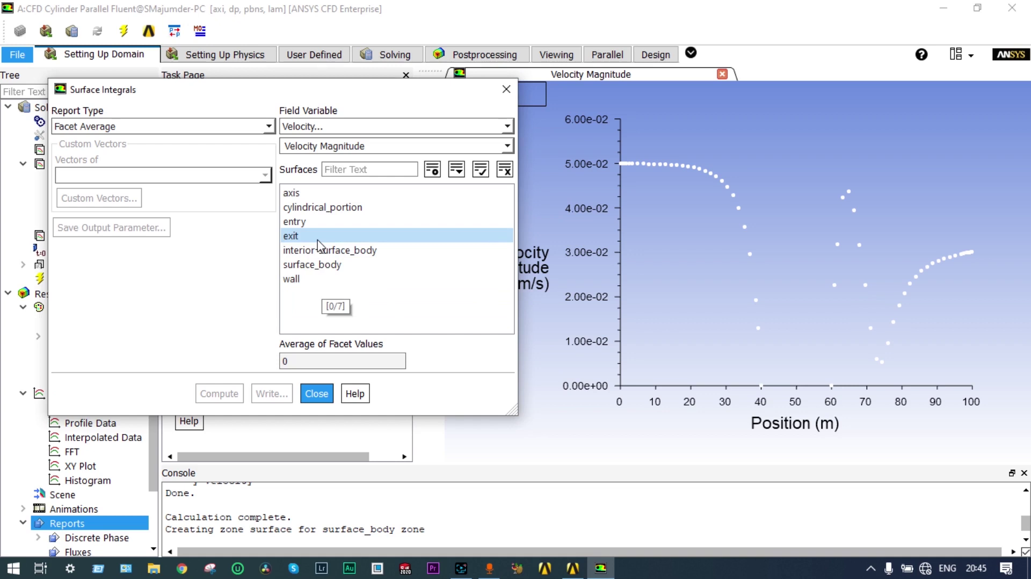
click(317, 244)
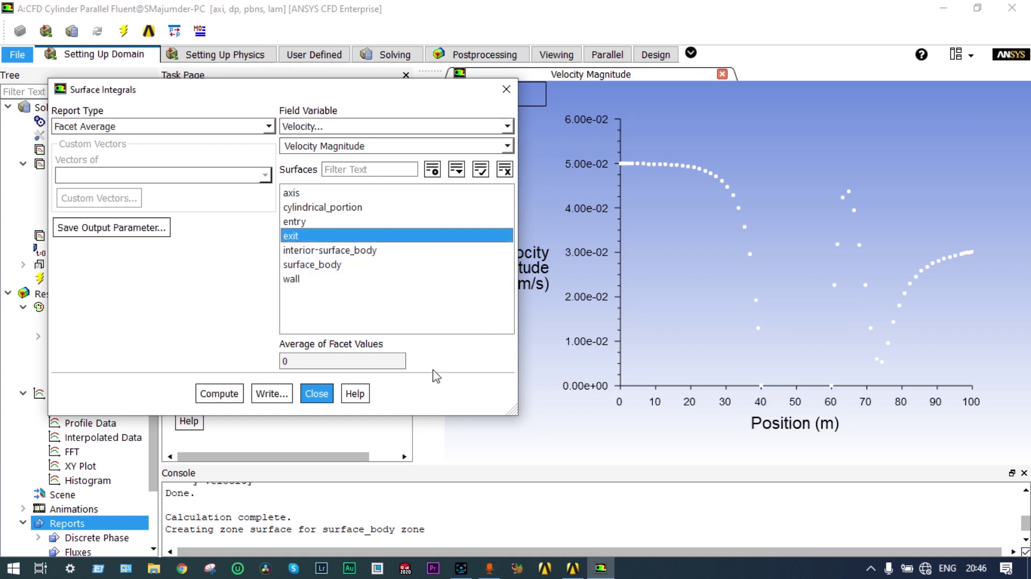
click(219, 393)
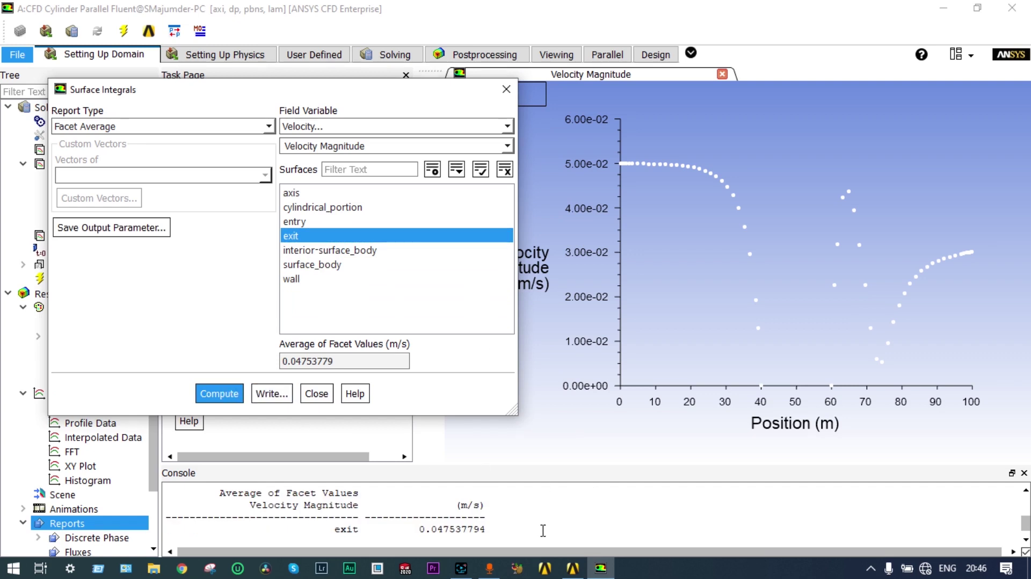
drag(519, 529, 404, 530)
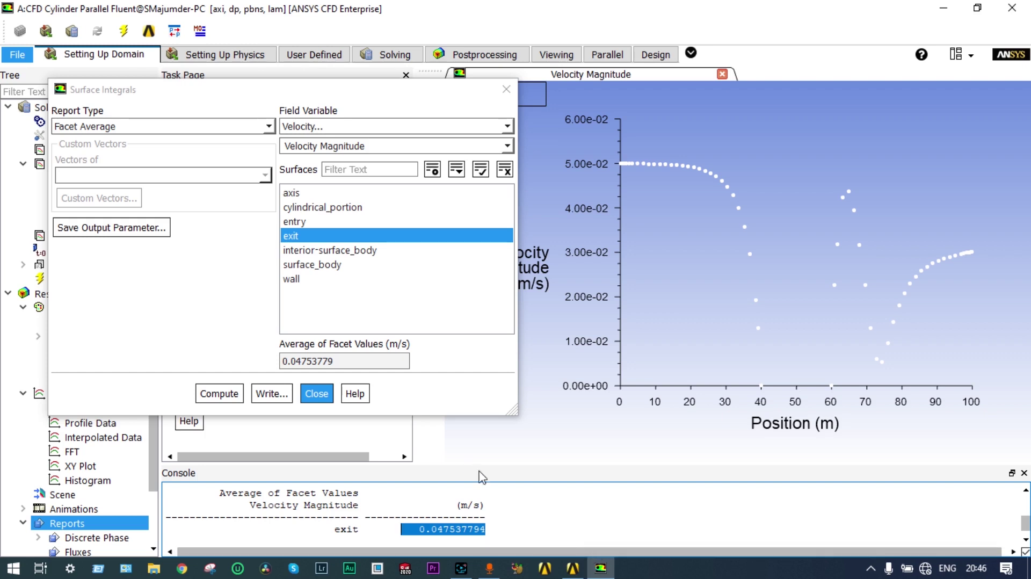
Step: Compute the facet averages of Velocity Magnitude and of Static Pressure on the entry and exit surfaces, and close the report
click(300, 222)
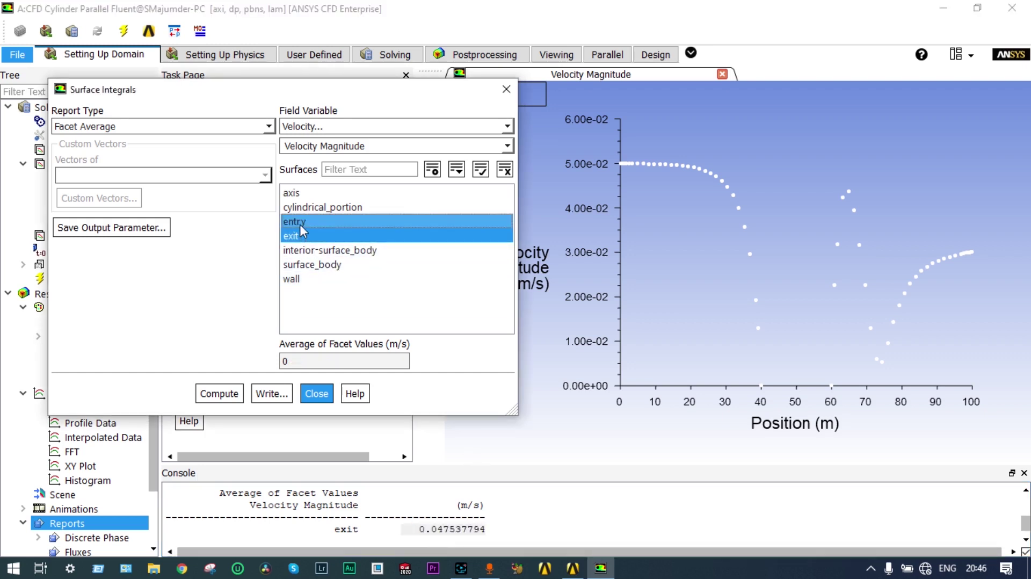
click(219, 393)
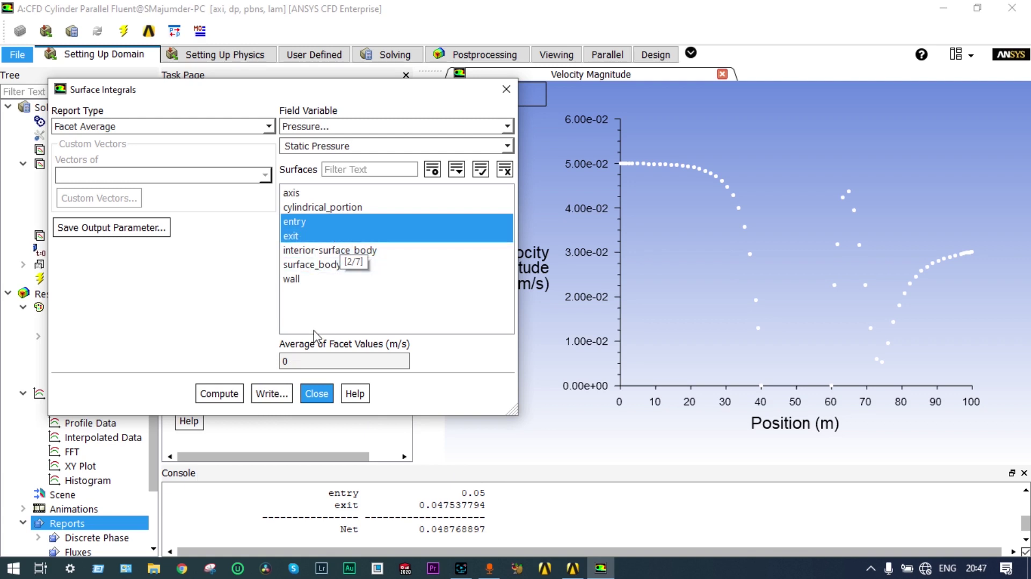
click(221, 395)
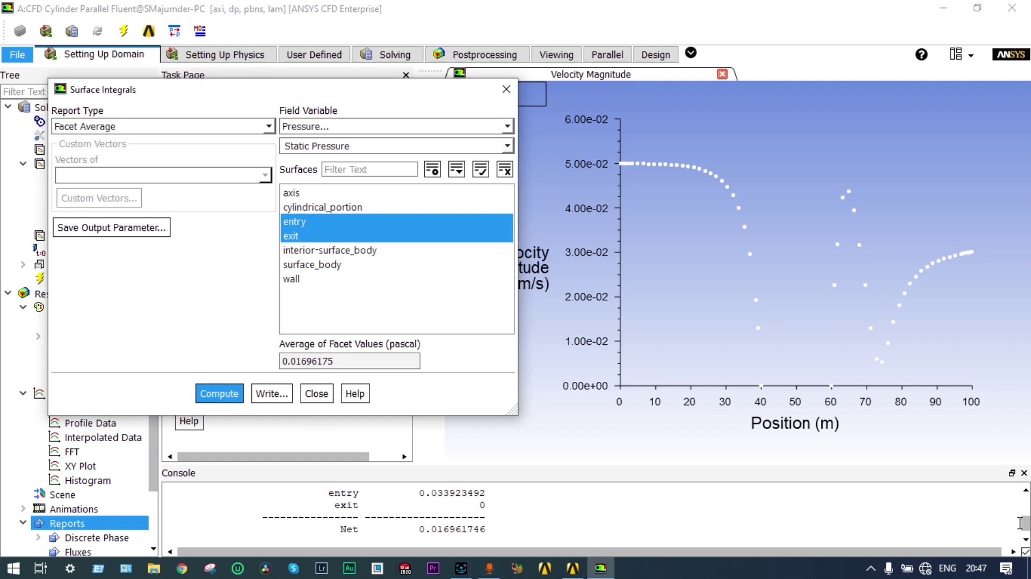
scroll(1025, 528, up, 2)
click(316, 394)
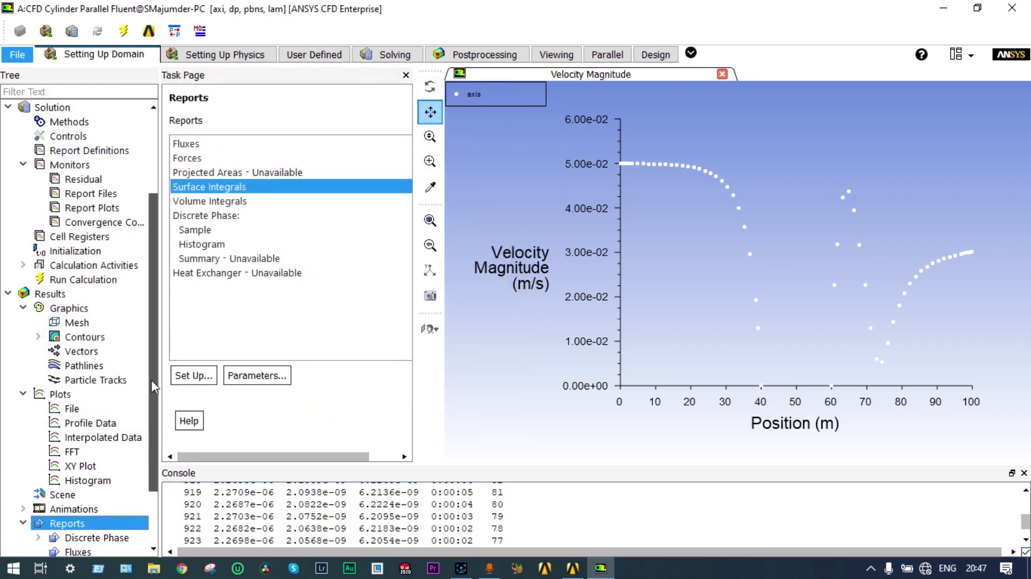
Step: Quit Fluent, keeping the settings changes for the current calculation only, and return to the Workbench project
scroll(152, 385, down, 2)
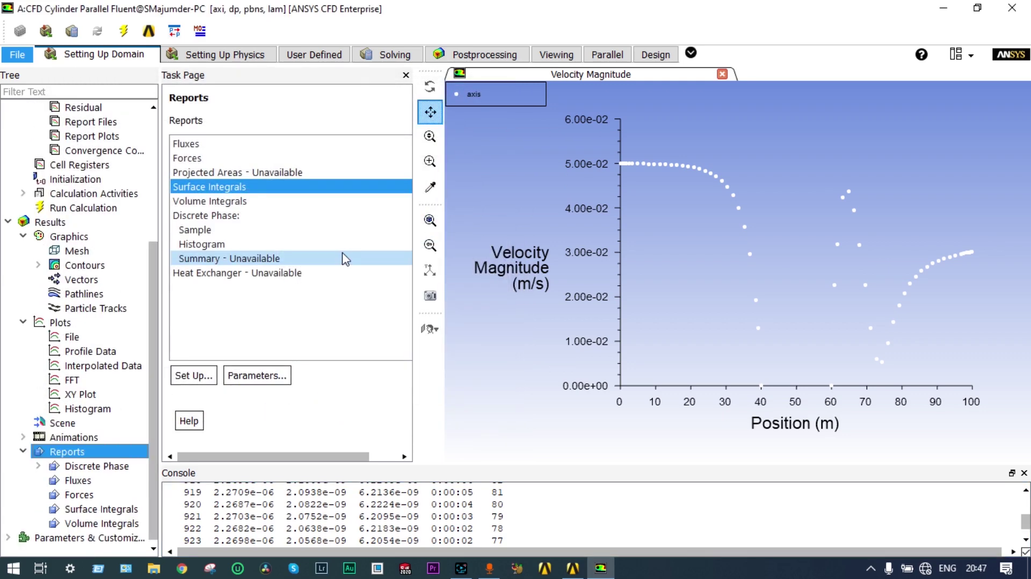
click(1015, 11)
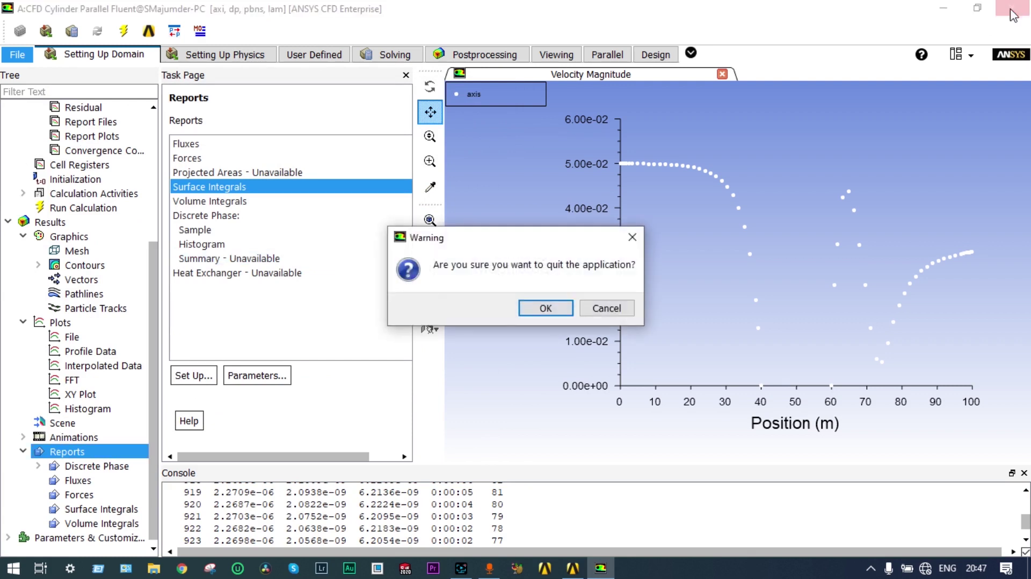
click(560, 304)
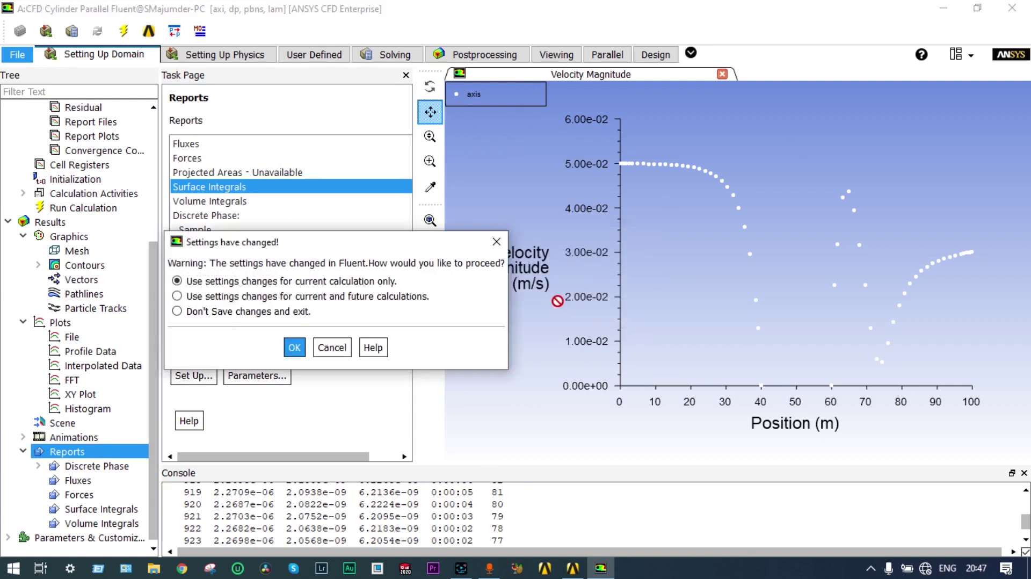
key(Return)
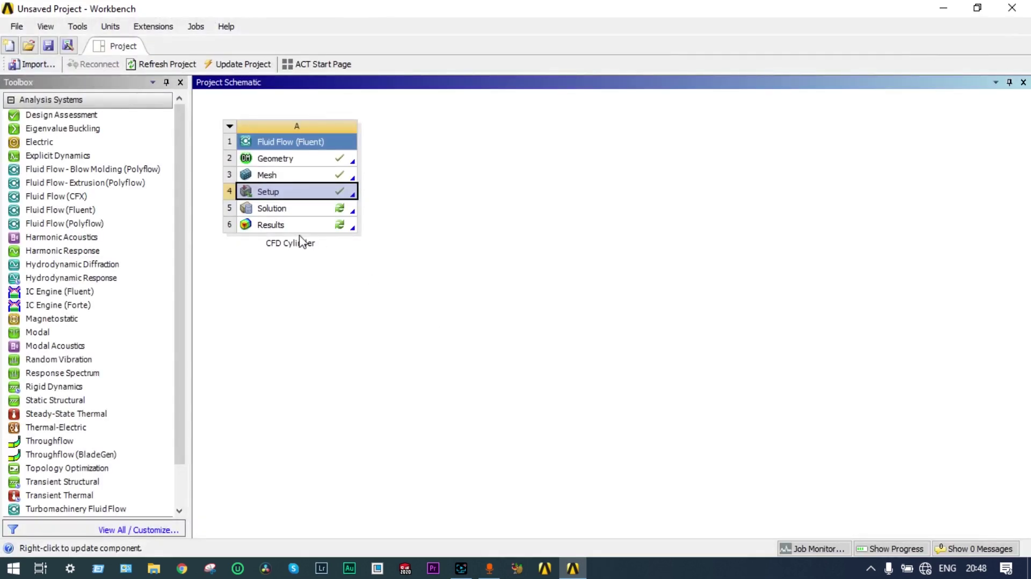
Step: Open the Results of the CFD Cylinder system in CFD-Post and orient the view along the Z axis
right_click(278, 228)
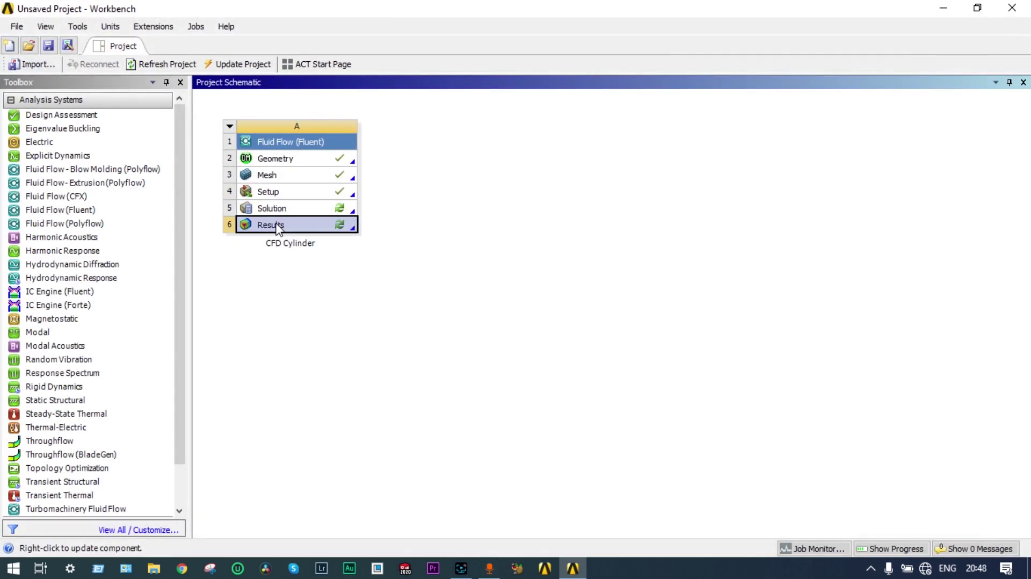
click(296, 234)
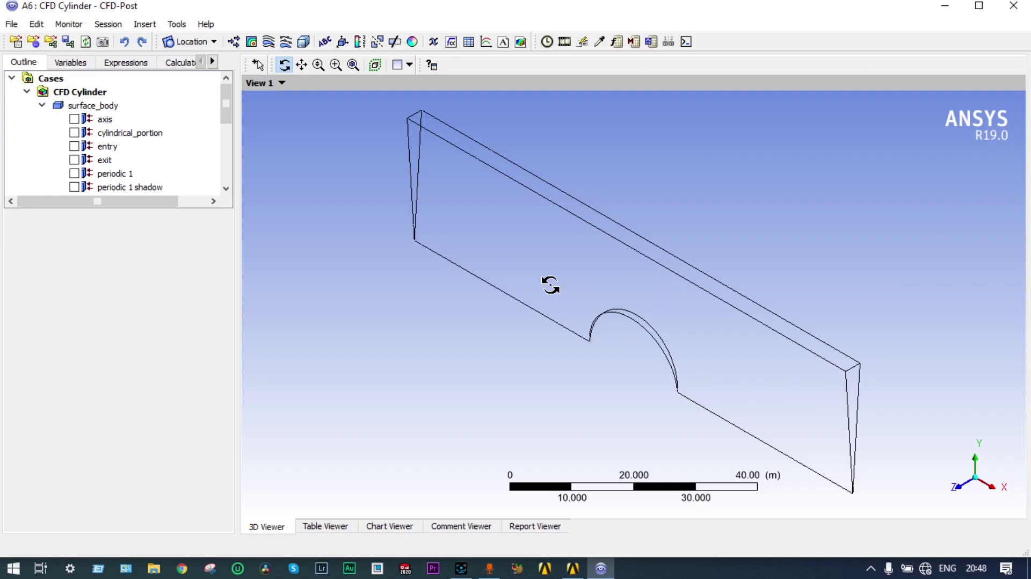
click(953, 485)
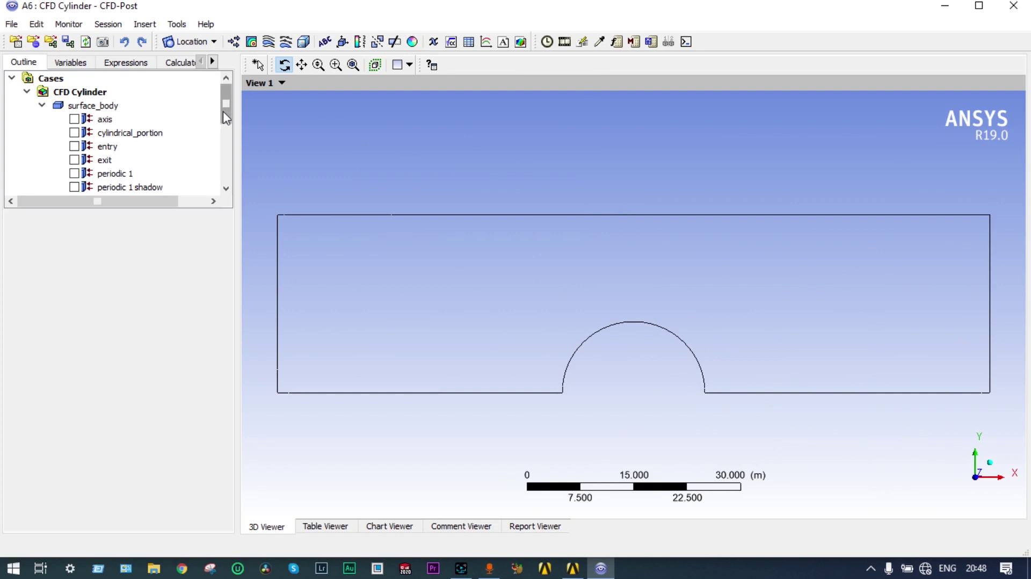
Step: Insert a contour plot named Contour 1 on the periodic 1 shadow location, coloured by Velocity
click(253, 45)
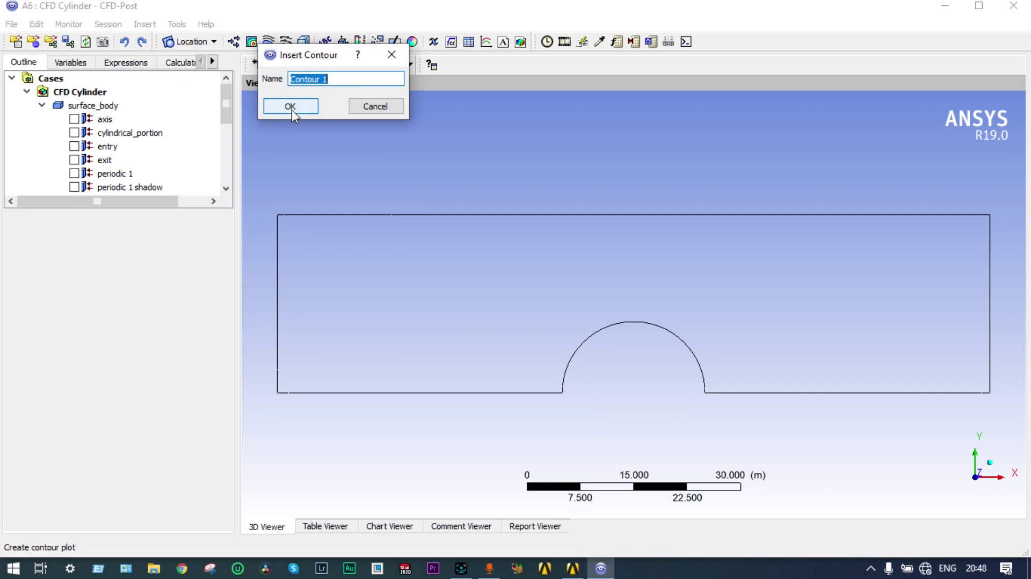
click(293, 111)
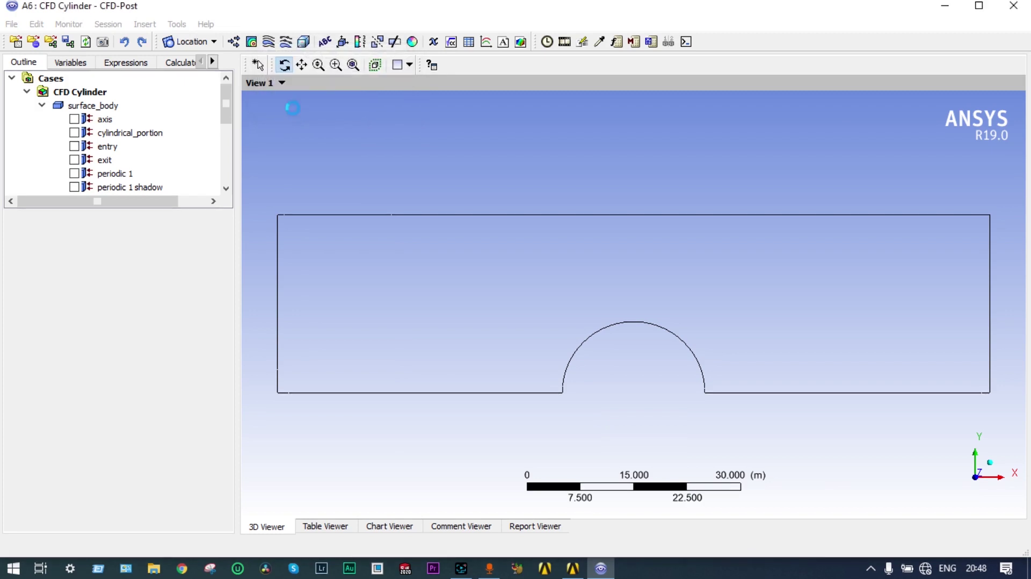
drag(225, 108, 225, 139)
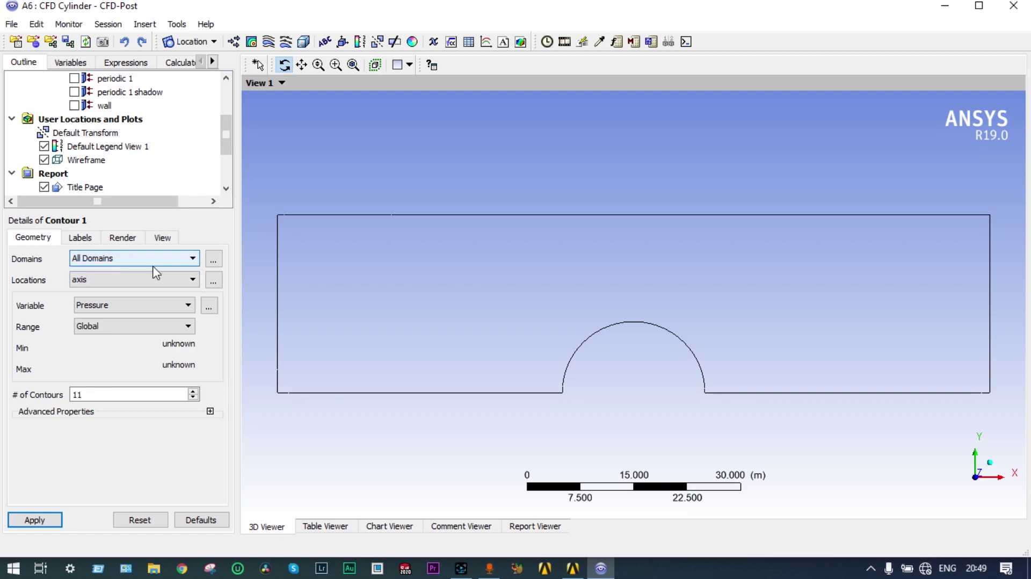
click(192, 279)
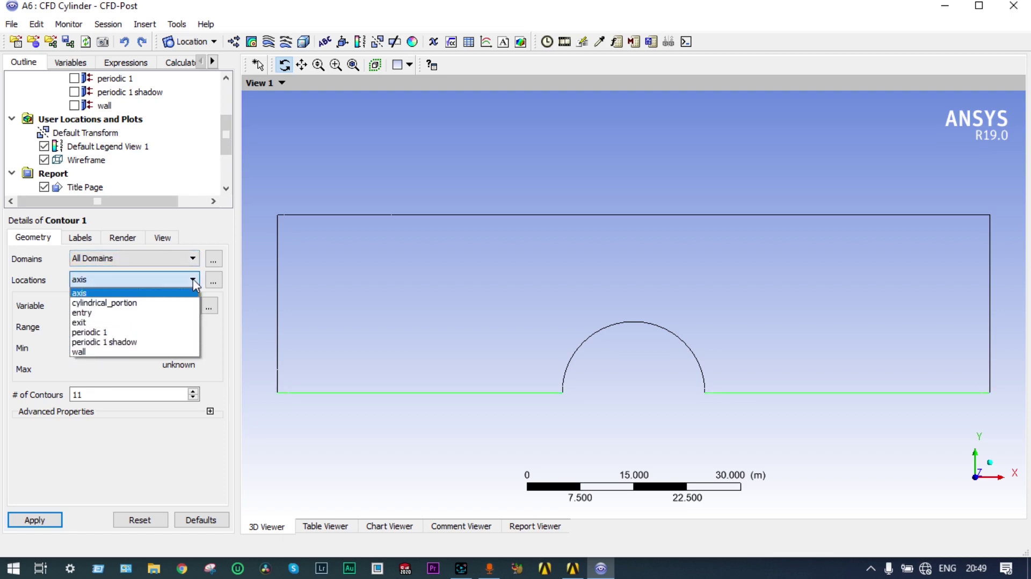
click(145, 343)
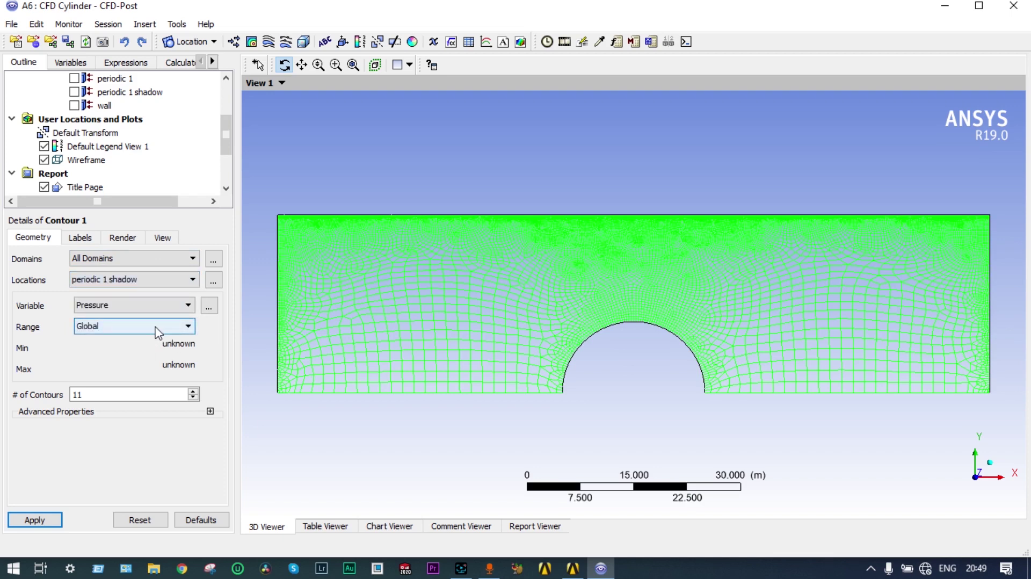
click(188, 305)
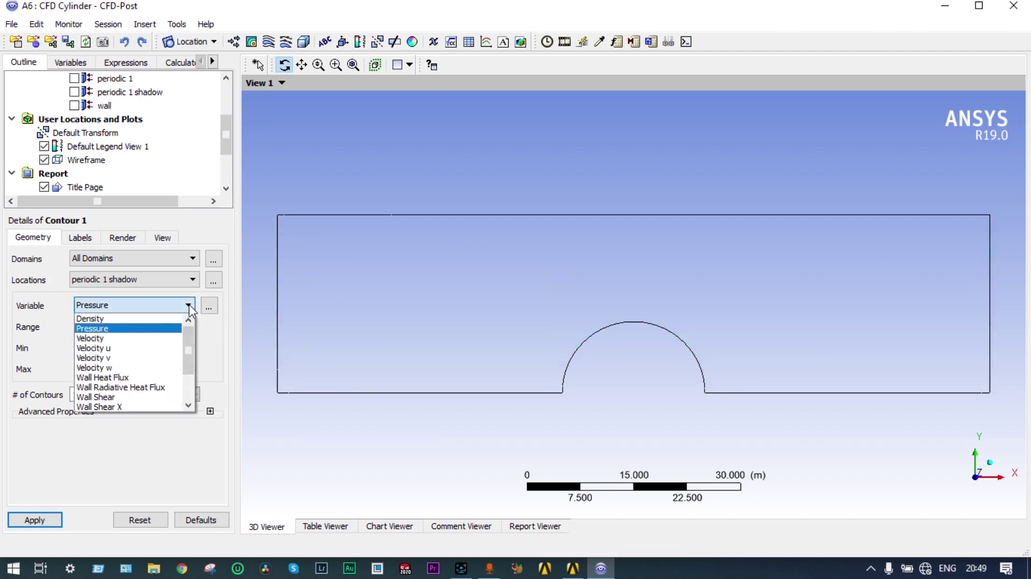
click(152, 339)
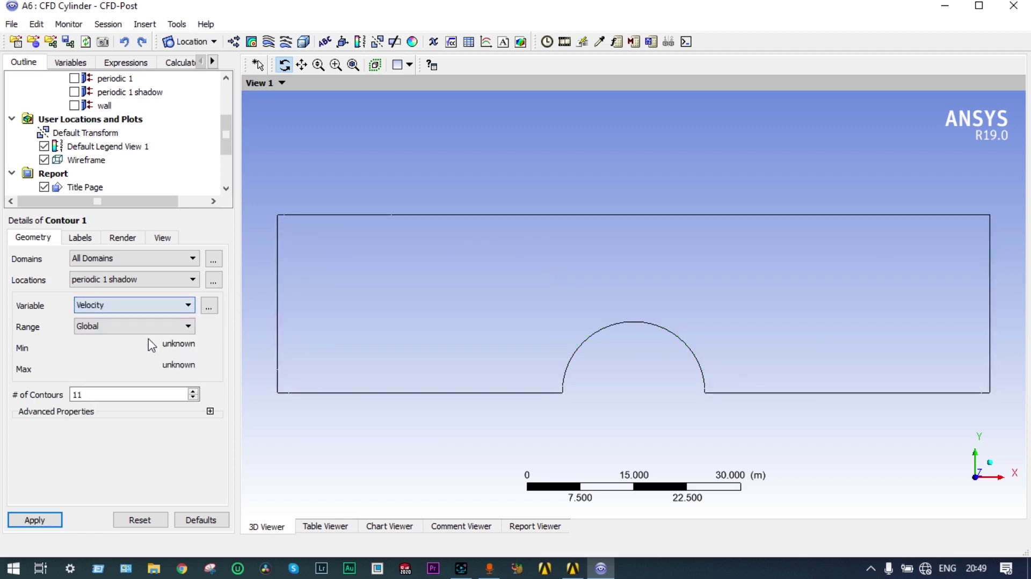
click(44, 520)
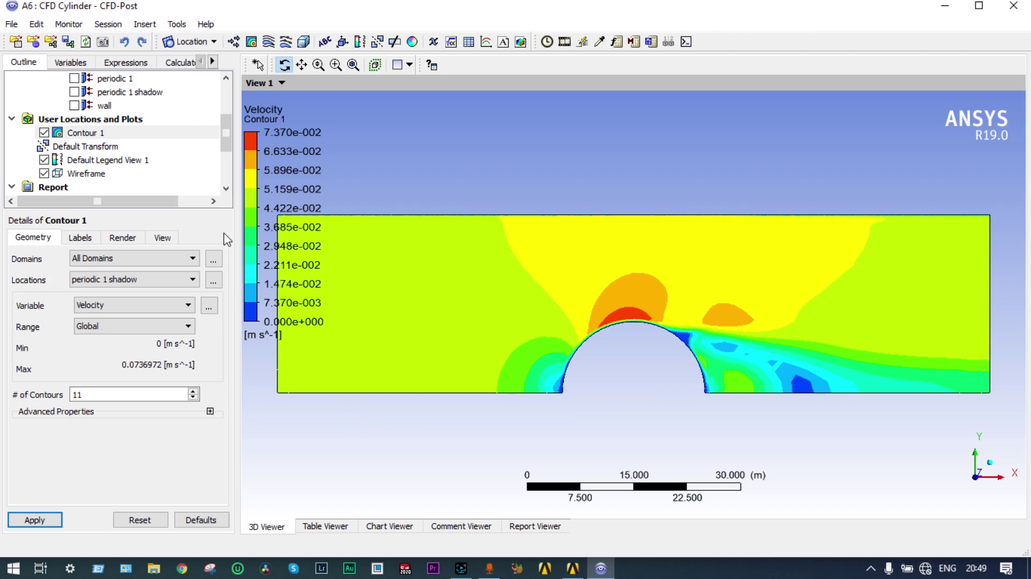
Step: Apply reflection to Contour 1 using the ZX Plane method
click(213, 201)
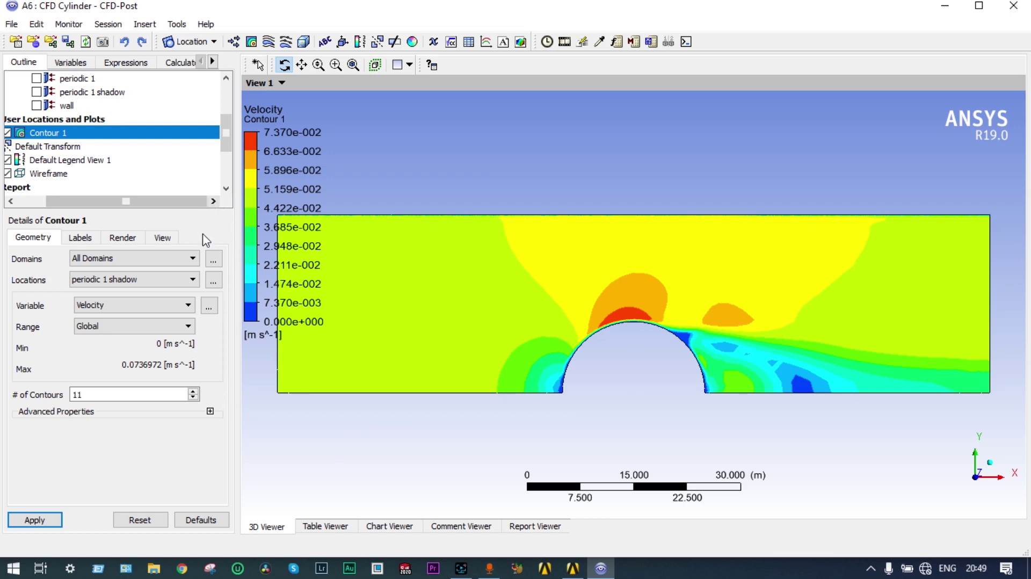
click(169, 240)
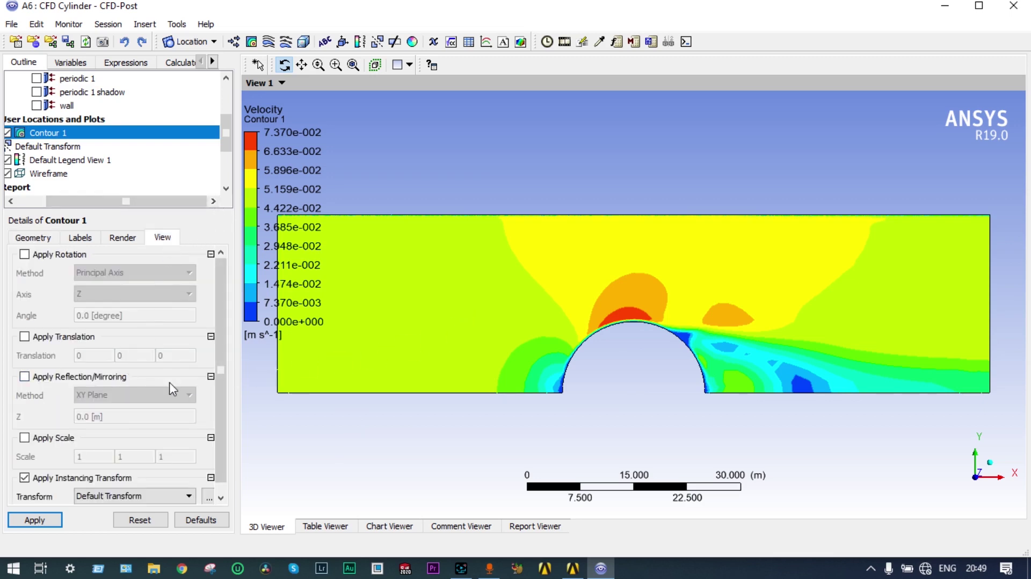
click(25, 377)
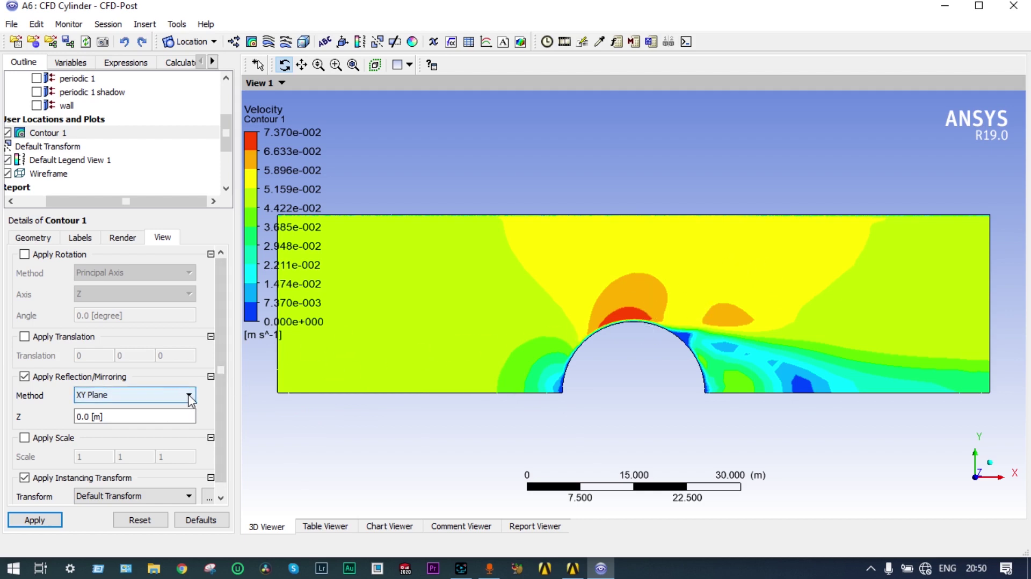
click(188, 395)
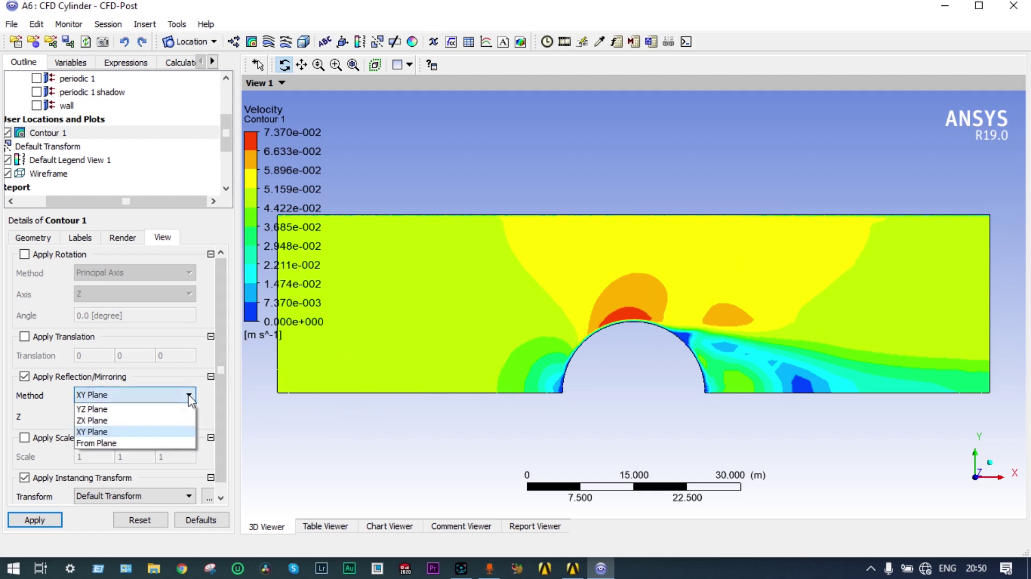
click(153, 423)
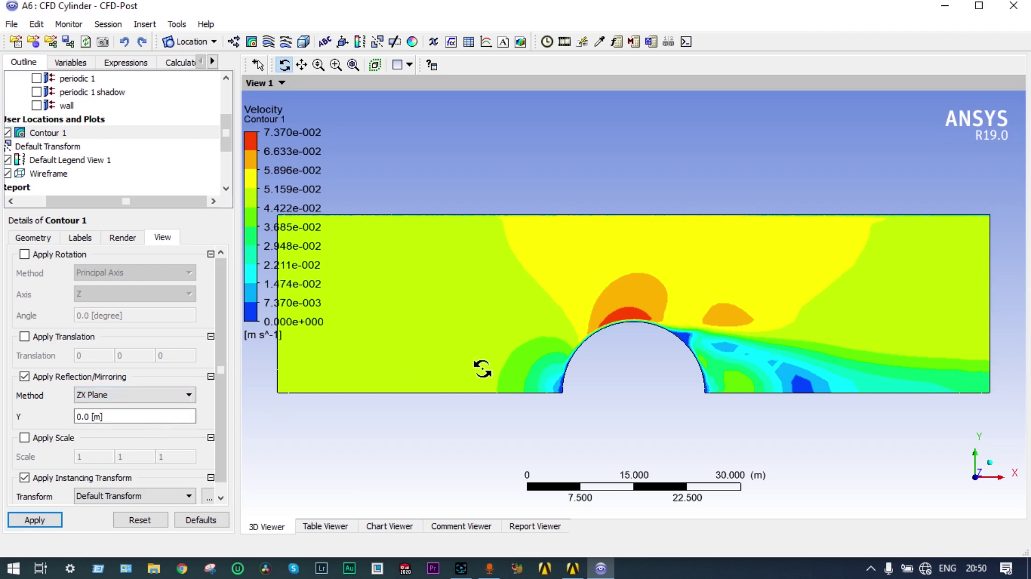
click(50, 524)
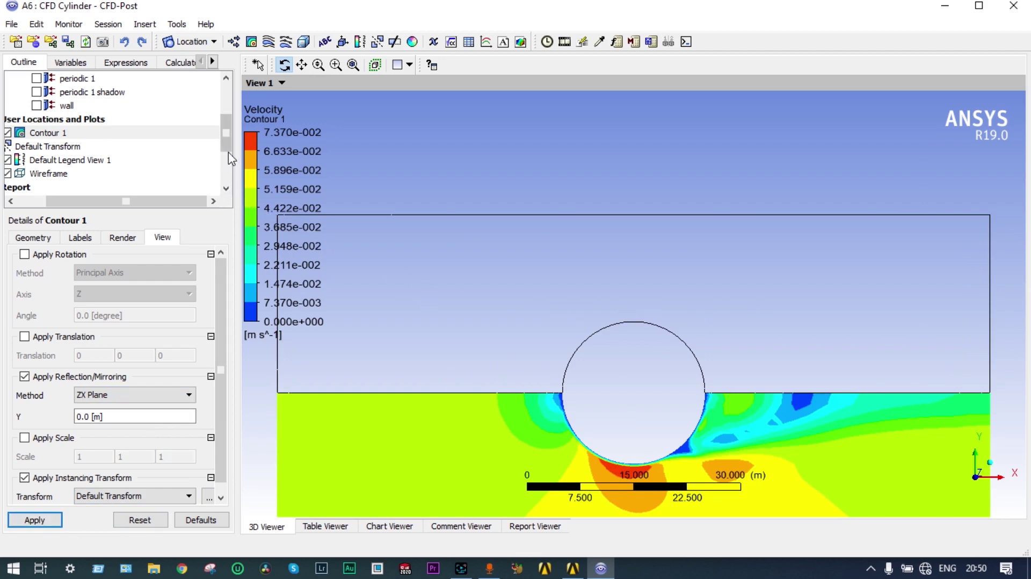
Step: Duplicate Contour 1 under the name Contour 2
drag(230, 149, 232, 157)
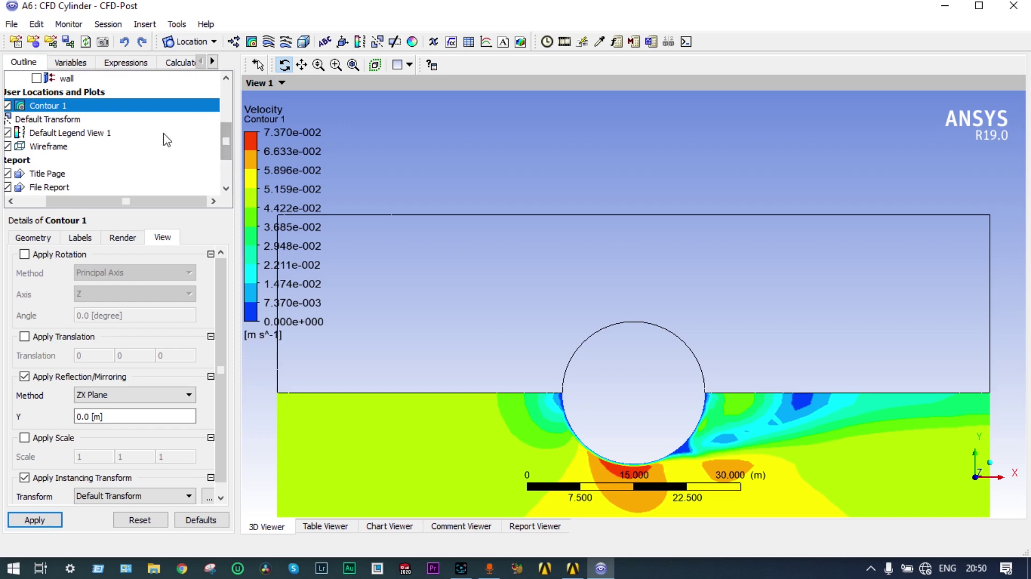
right_click(140, 105)
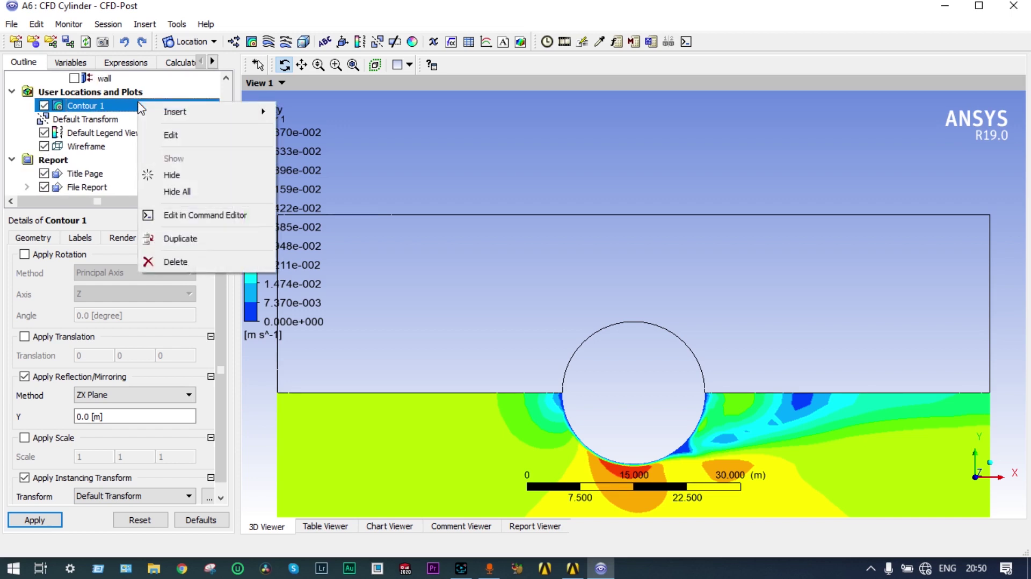
click(183, 238)
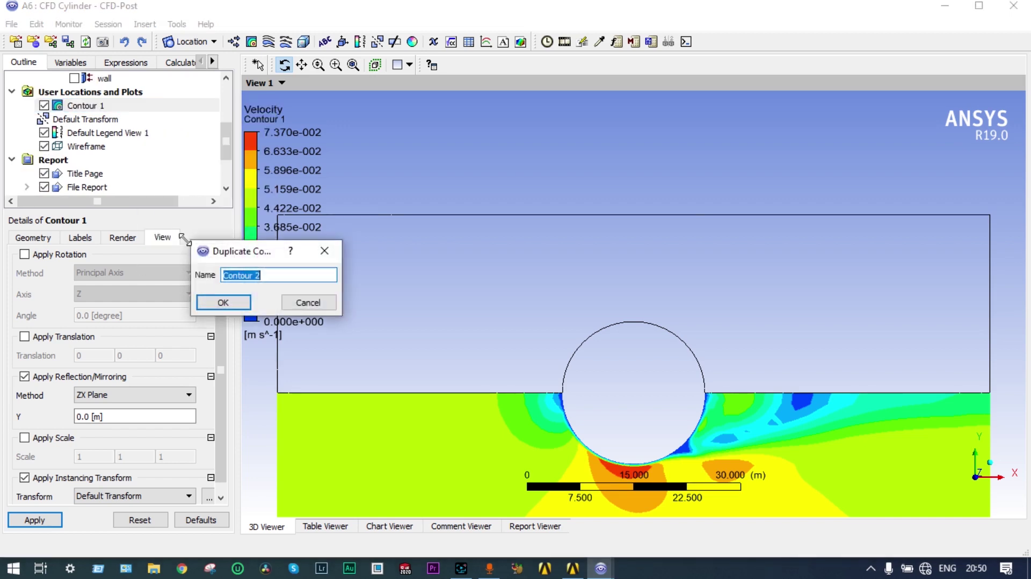
click(223, 303)
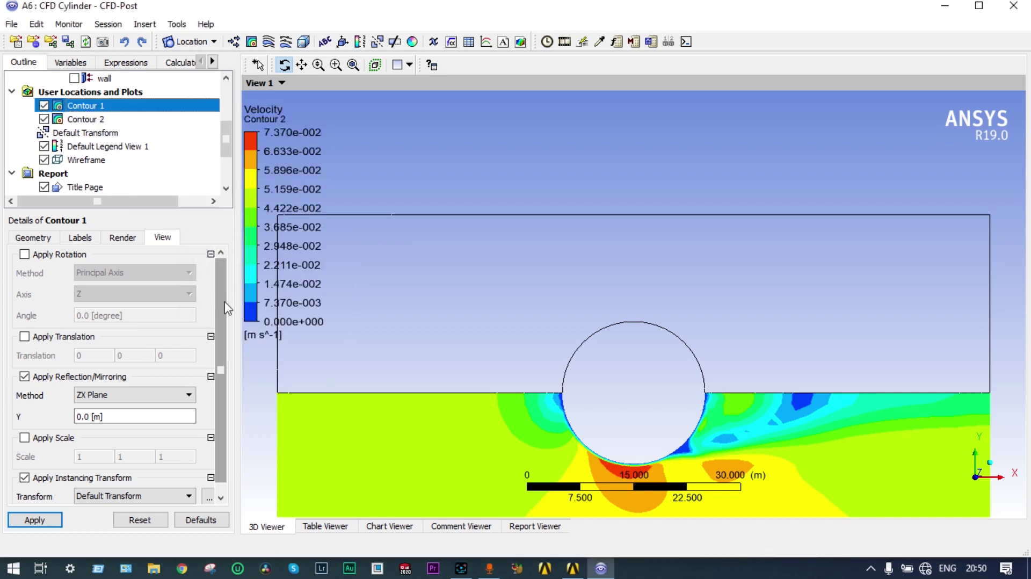
Step: Remove the reflection from Contour 1 so that both halves of the flow field around the cylinder are displayed
click(107, 121)
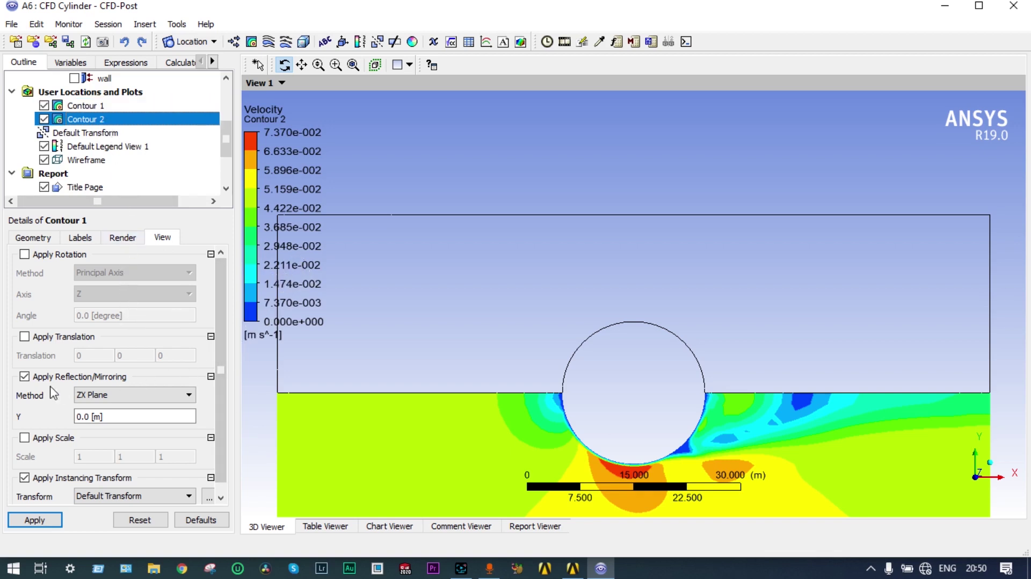
click(24, 377)
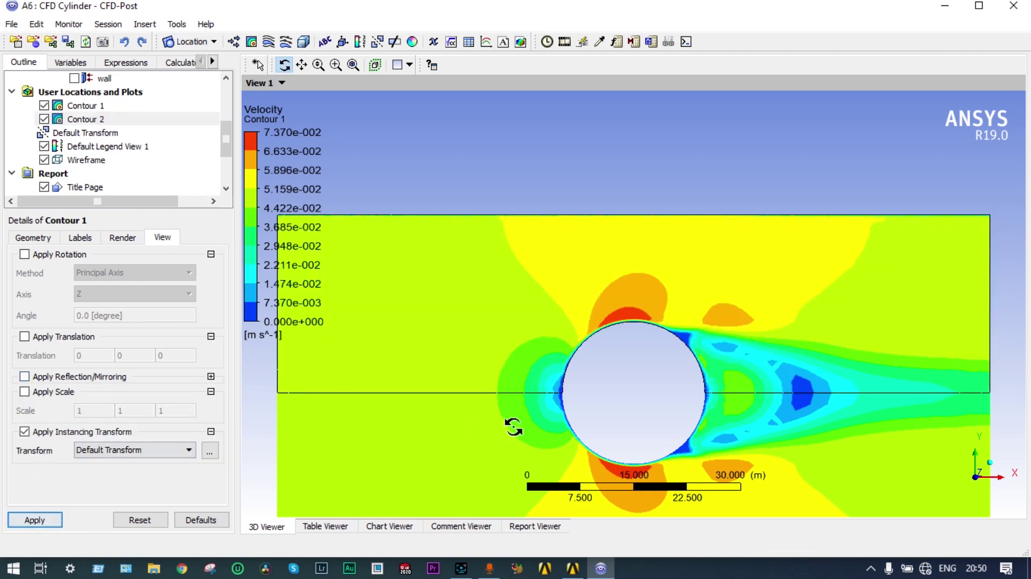
drag(510, 426, 516, 421)
scroll(516, 422, down, 4)
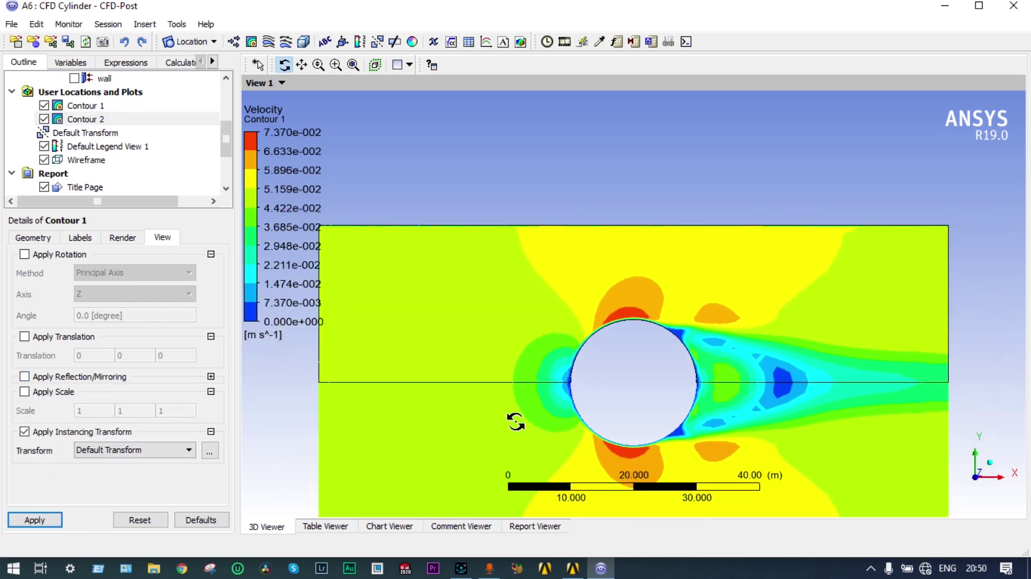
scroll(516, 421, up, 2)
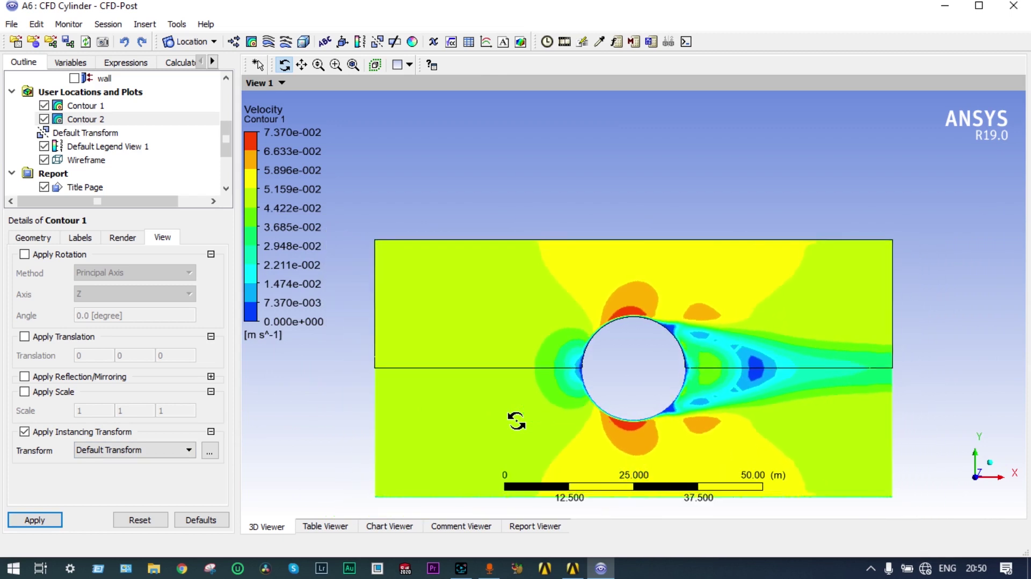
Step: Hide the wireframe so that only the two velocity contour halves around the cylinder are displayed
scroll(47, 135, down, 1)
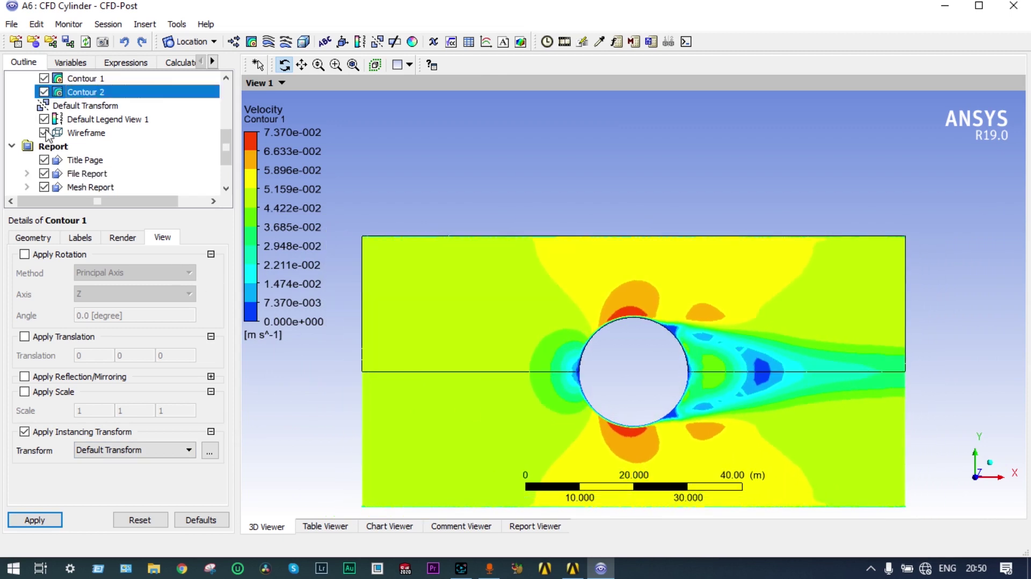
click(44, 133)
scroll(703, 459, up, 1)
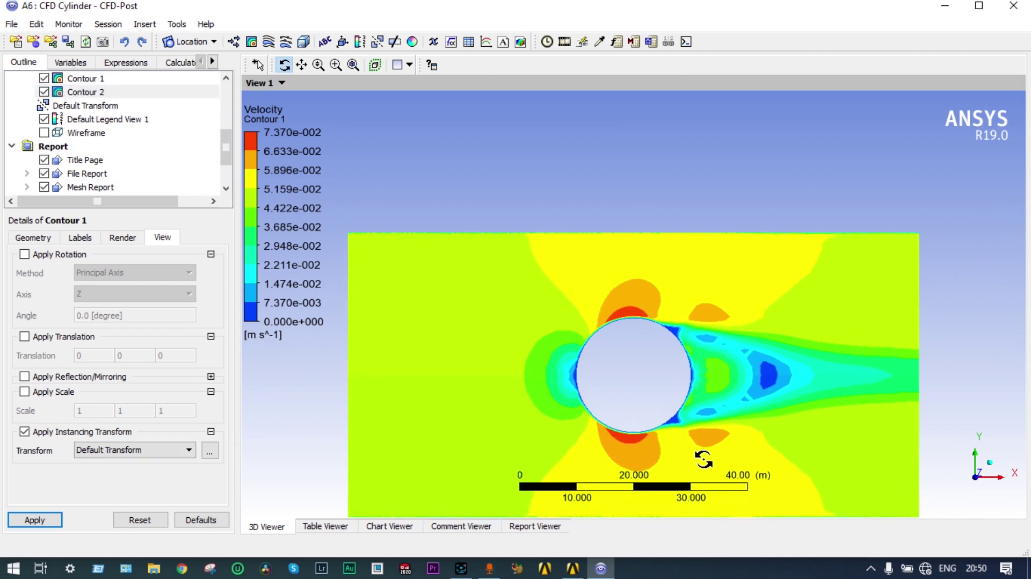
scroll(704, 458, down, 1)
scroll(703, 458, up, 1)
scroll(755, 435, up, 1)
scroll(755, 435, down, 2)
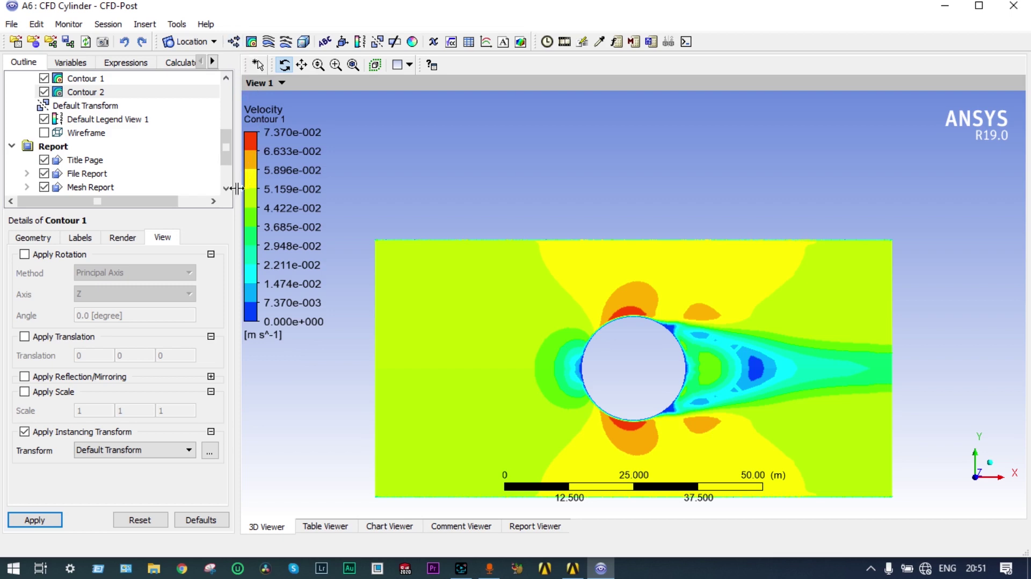
Step: Hide Contour 1 and Contour 2 and show the wireframe again
scroll(226, 146, up, 1)
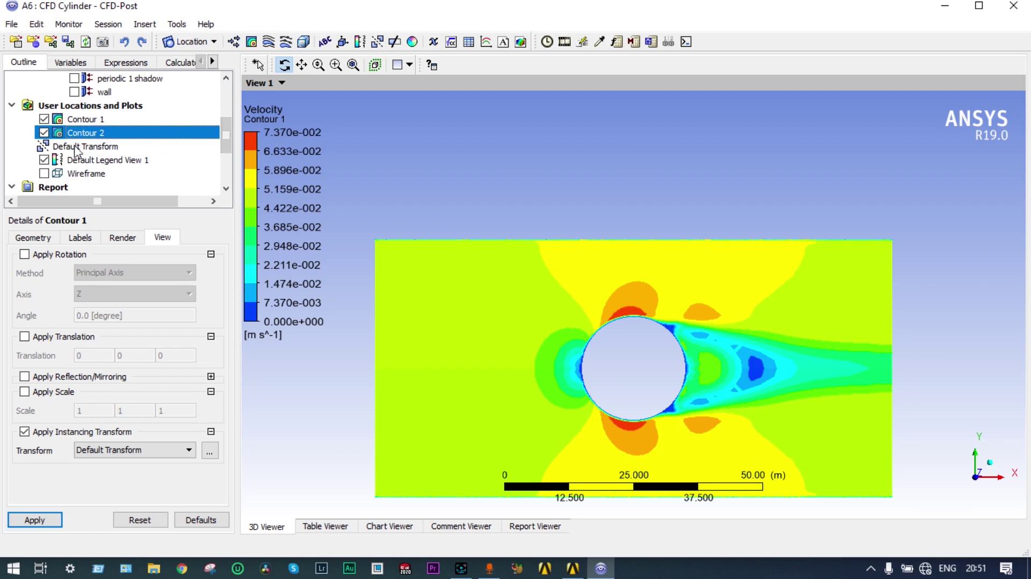
click(44, 133)
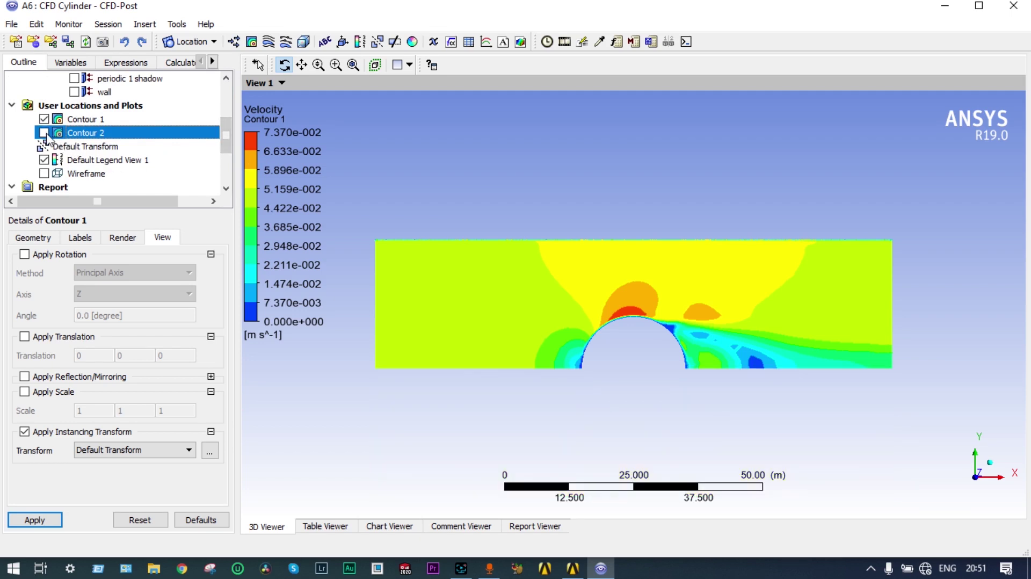
click(44, 118)
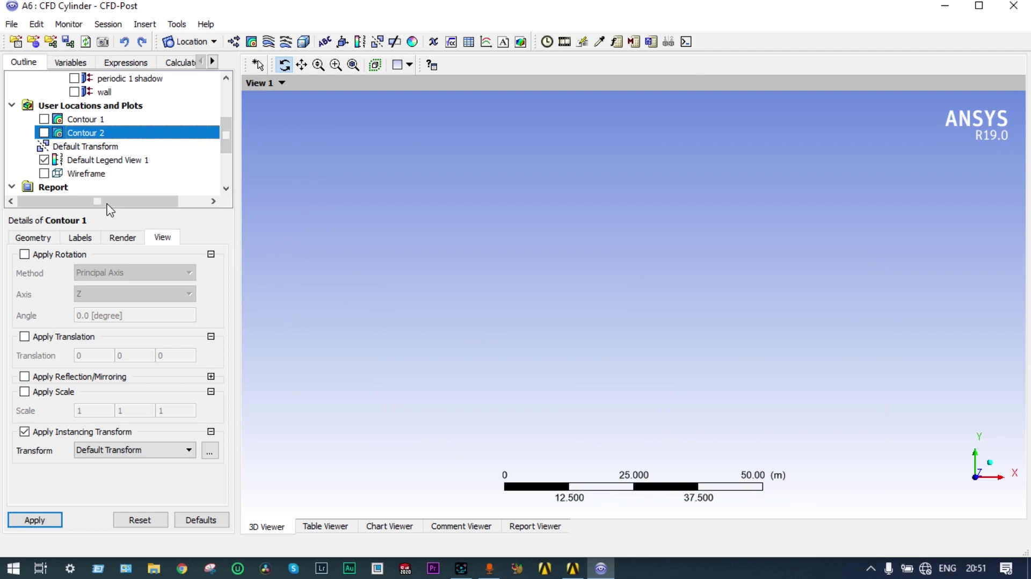
click(44, 173)
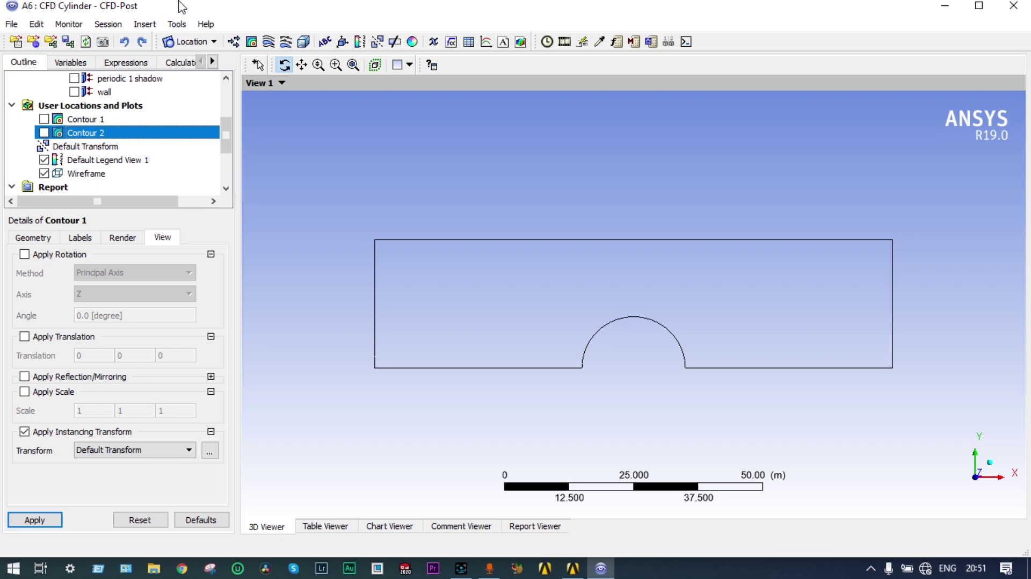
Step: Insert a vector plot named Vector 1 on the periodic 1 shadow location, using the Velocity variable
click(234, 41)
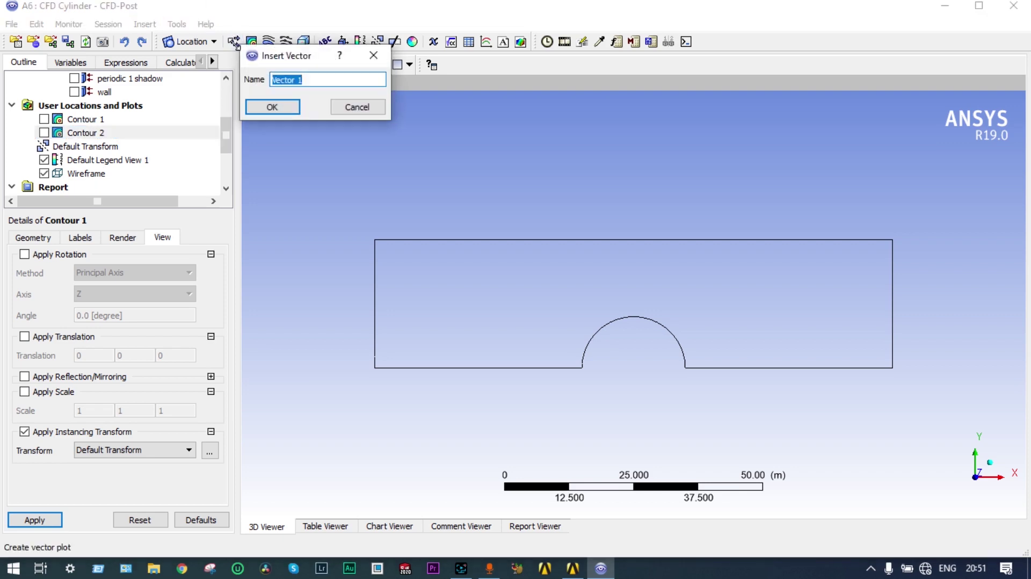
click(272, 107)
click(188, 293)
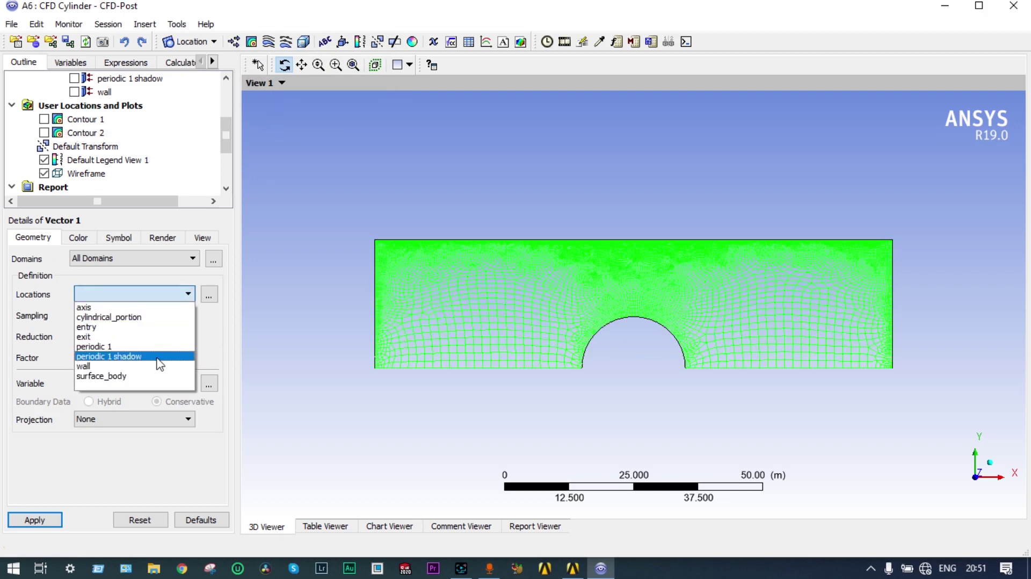
click(157, 358)
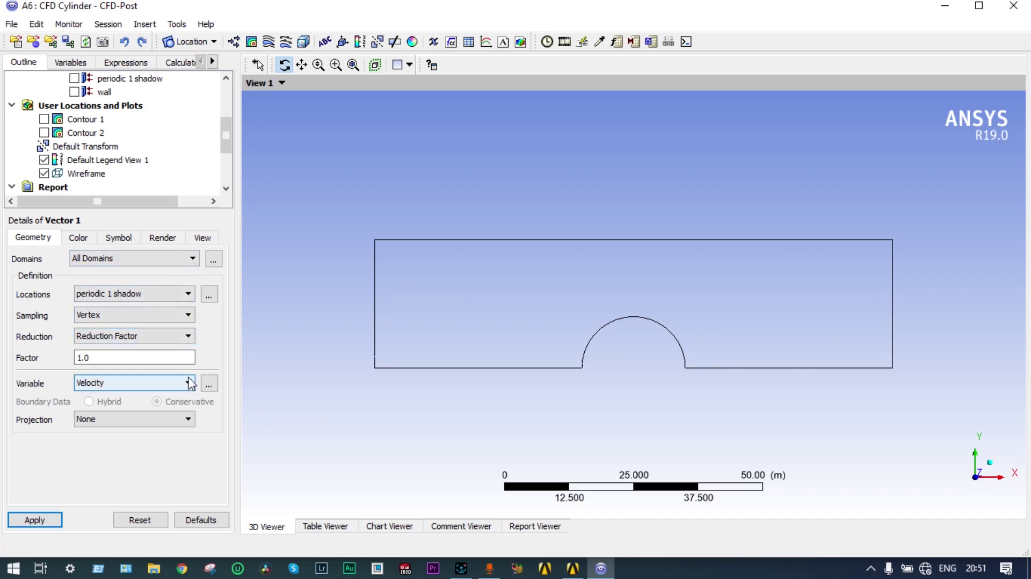
click(44, 519)
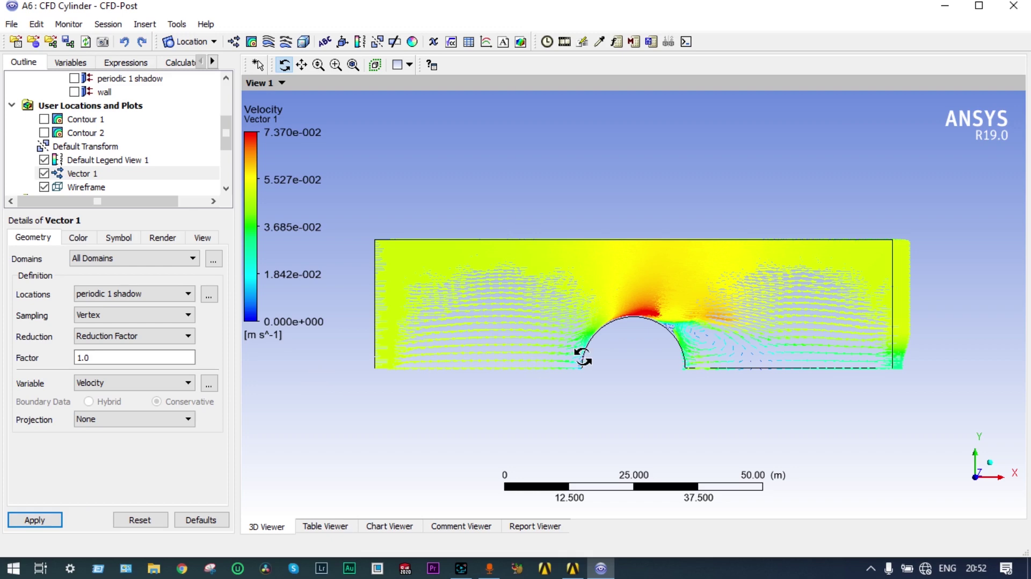
scroll(583, 353, down, 3)
scroll(582, 355, up, 3)
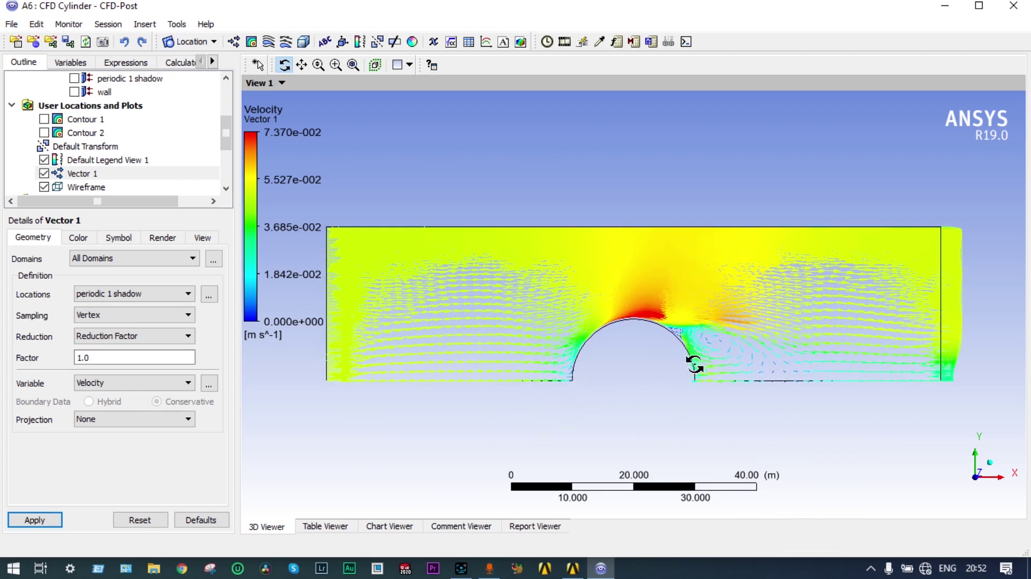
Step: Mirror the Vector 1 plot about the ZX Plane at Y = 0.0 m
click(202, 237)
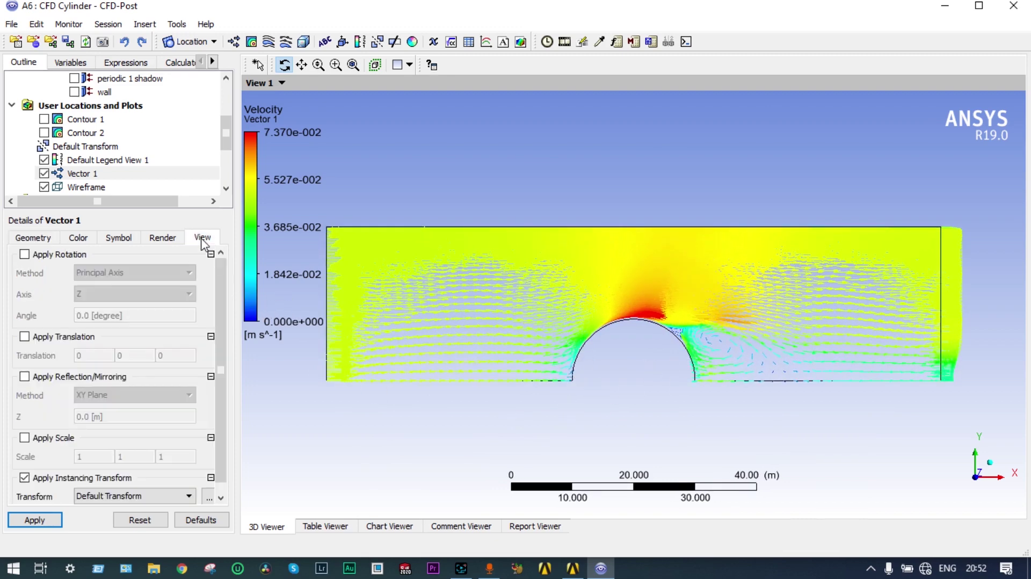
click(25, 376)
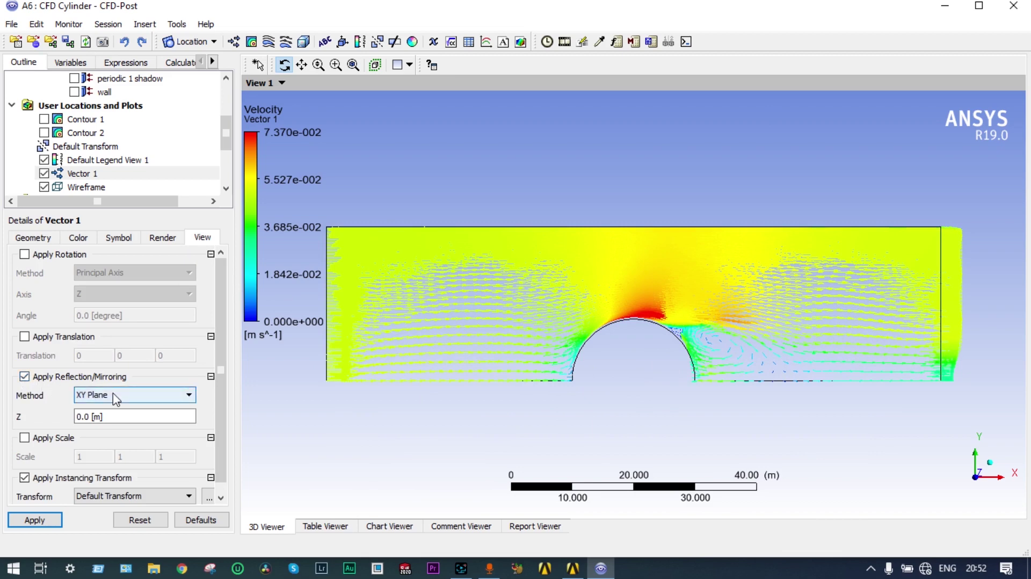
click(188, 397)
click(131, 421)
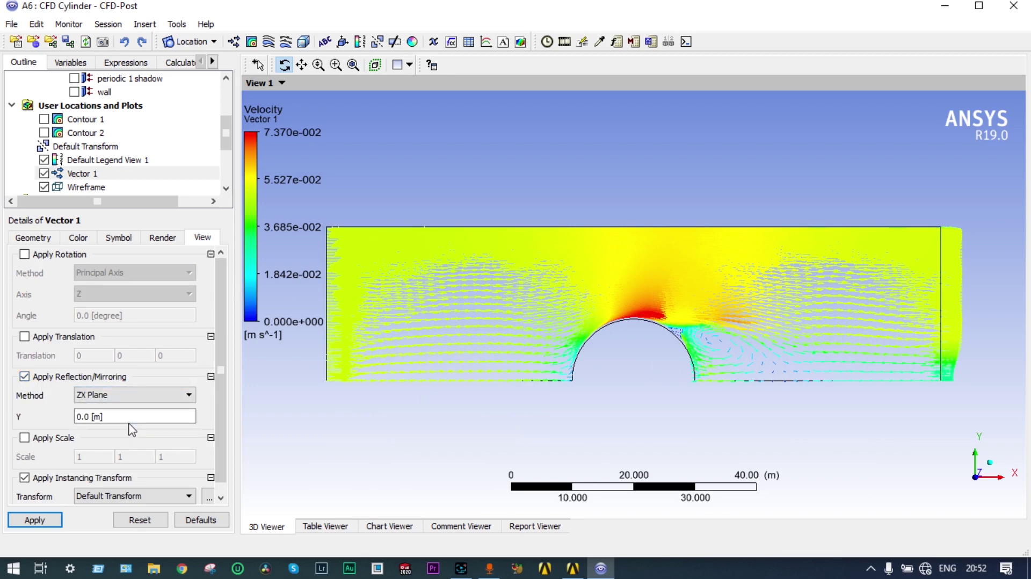
click(42, 522)
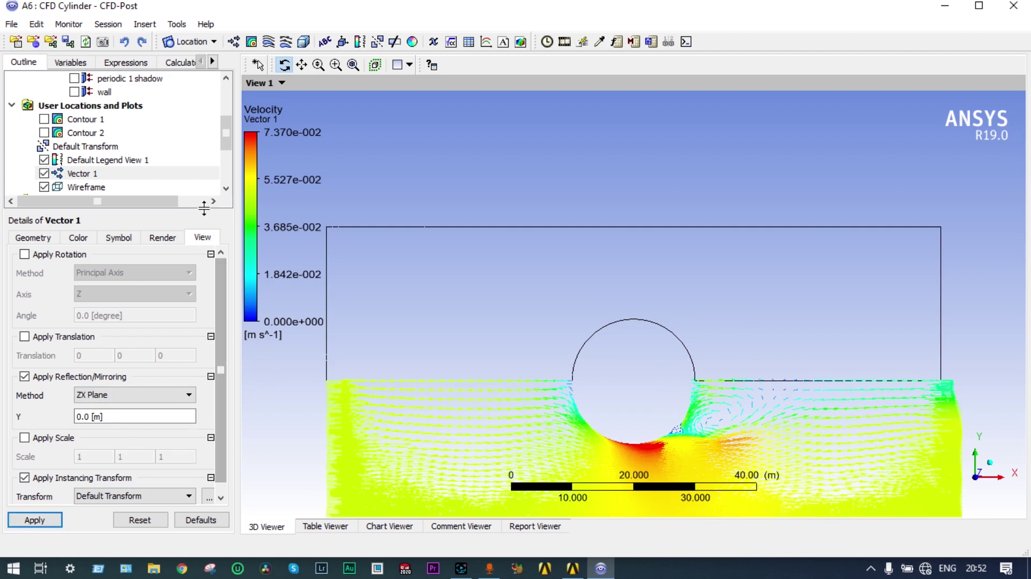
Step: Duplicate the mirrored Vector 1 plot under the name Vector 2
click(226, 188)
click(226, 188)
click(226, 188)
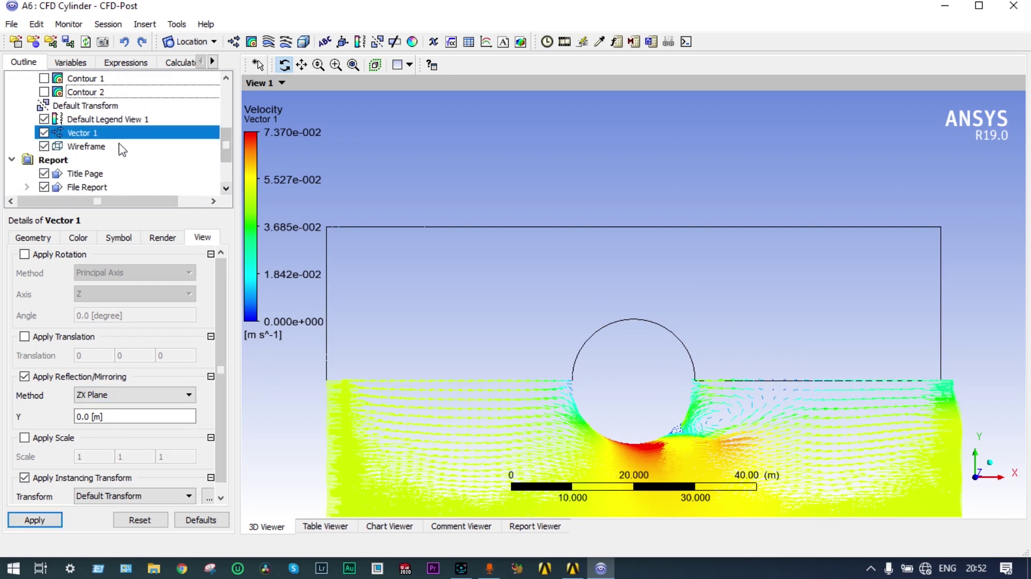
right_click(103, 136)
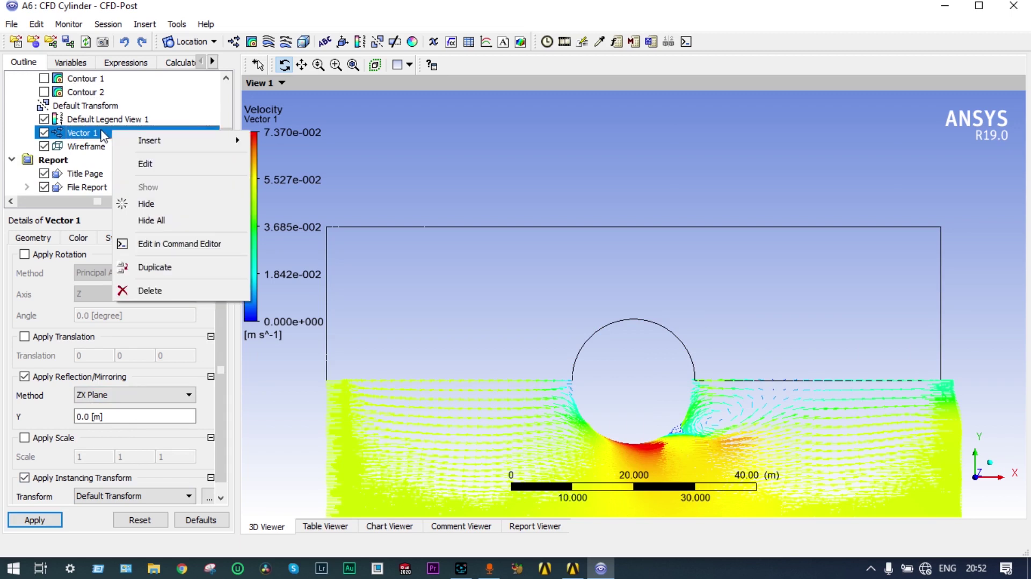
click(166, 268)
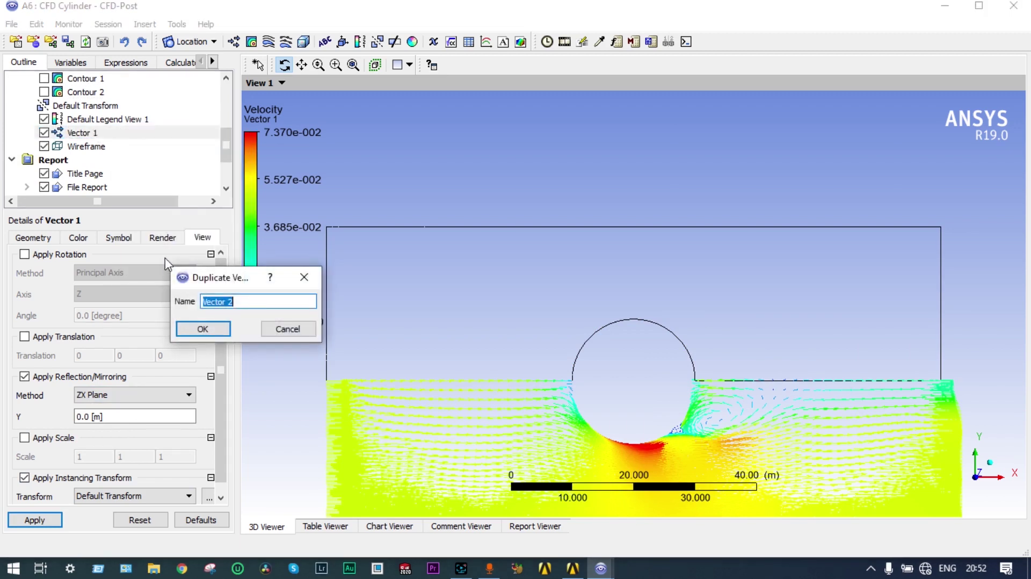
click(220, 334)
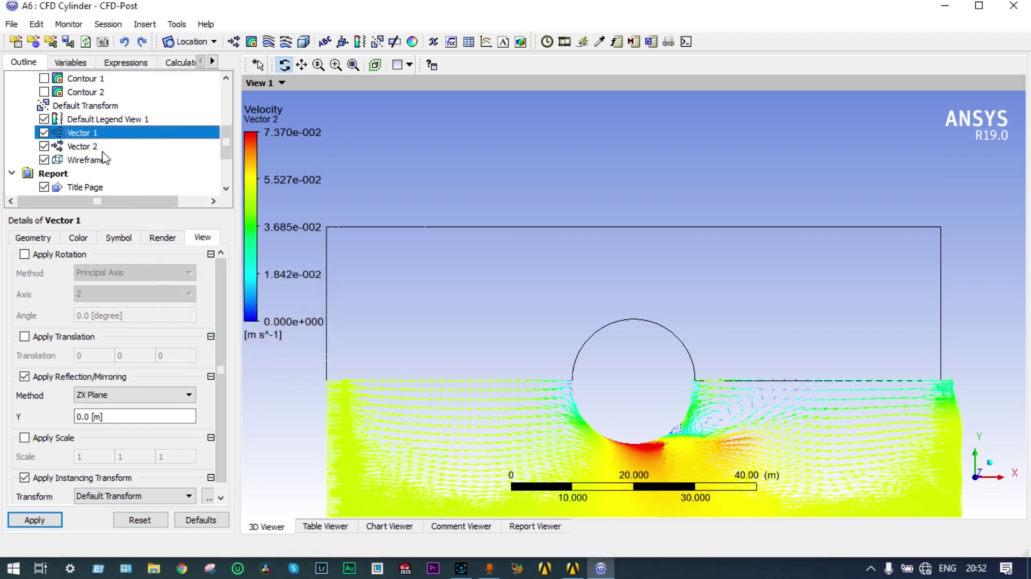
Step: Remove the reflection from Vector 1 so that velocity vectors cover both halves around the cylinder
click(100, 150)
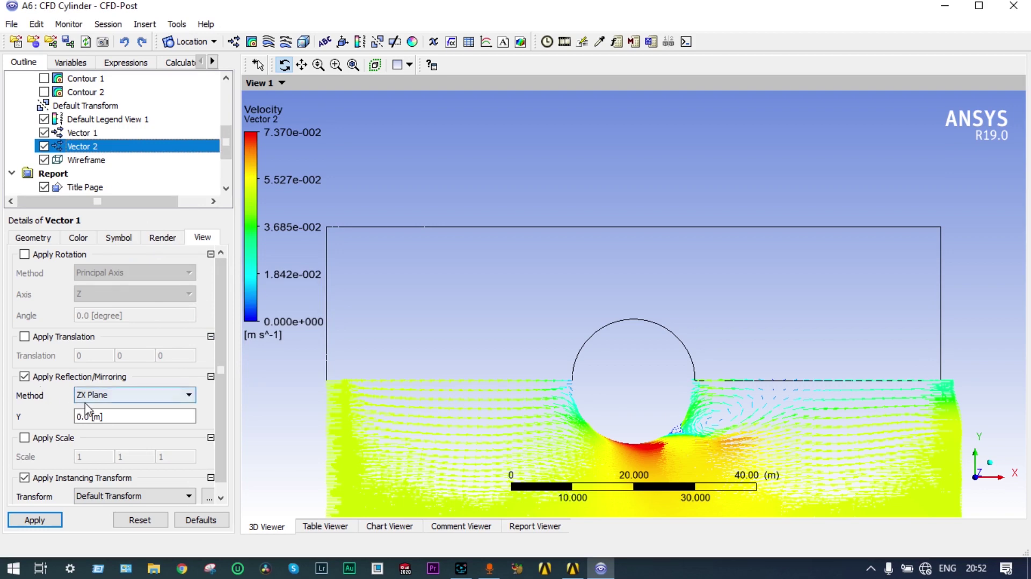
click(24, 377)
click(25, 377)
click(34, 520)
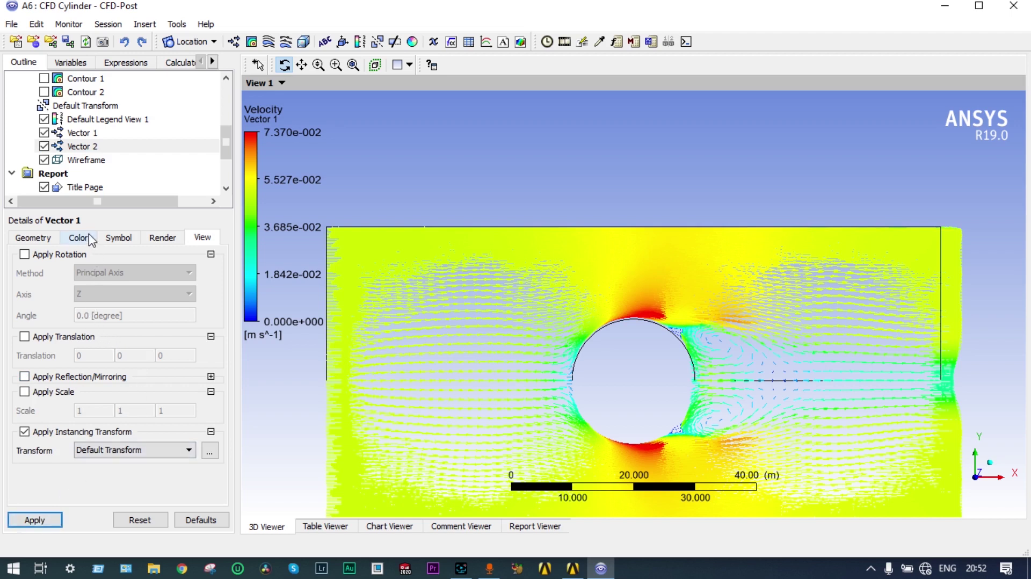
click(51, 162)
click(420, 431)
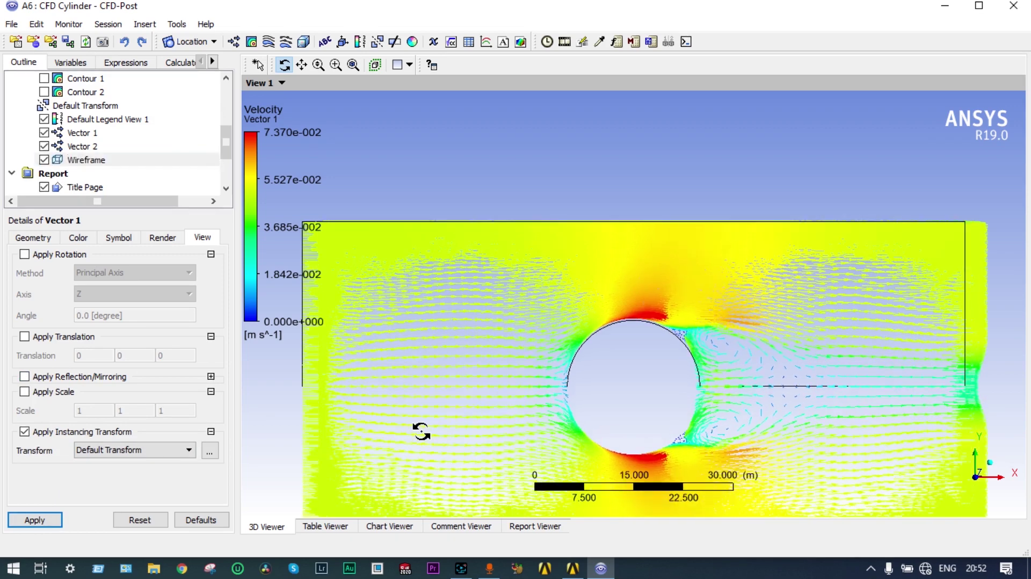
scroll(421, 428, down, 2)
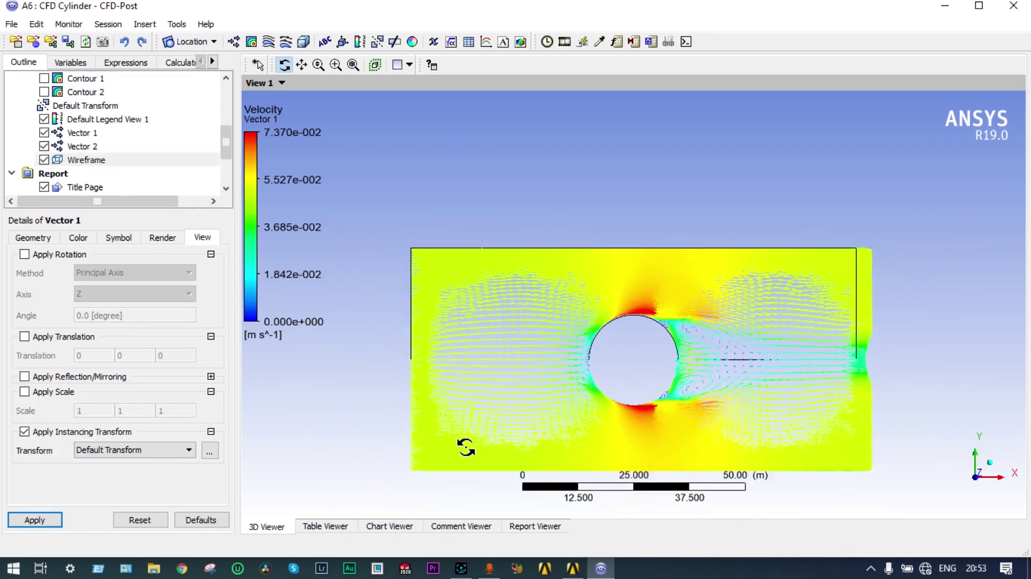
scroll(562, 492, down, 2)
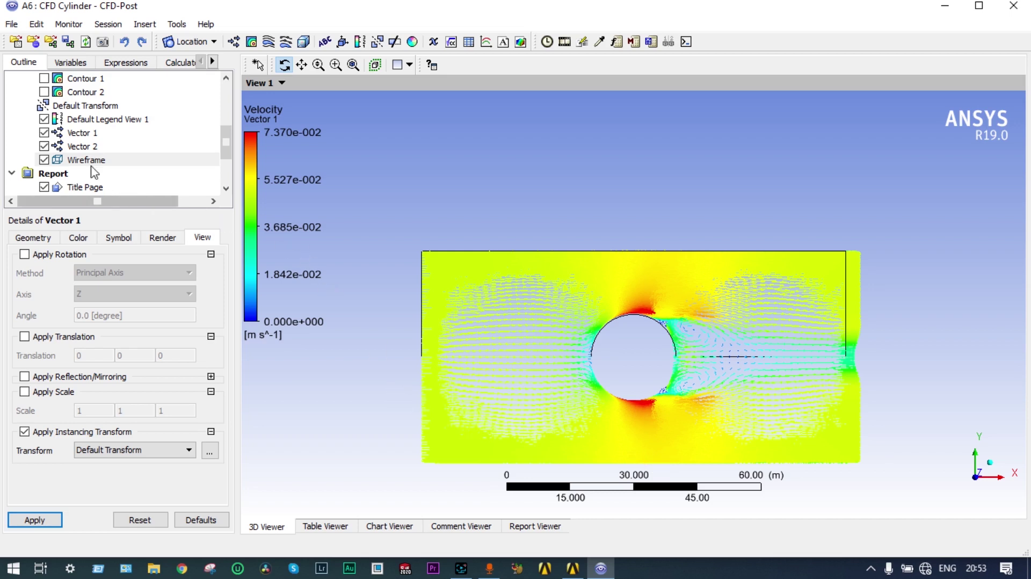
Step: Hide Vector 2 and Vector 1, leaving only the wireframe displayed
click(226, 189)
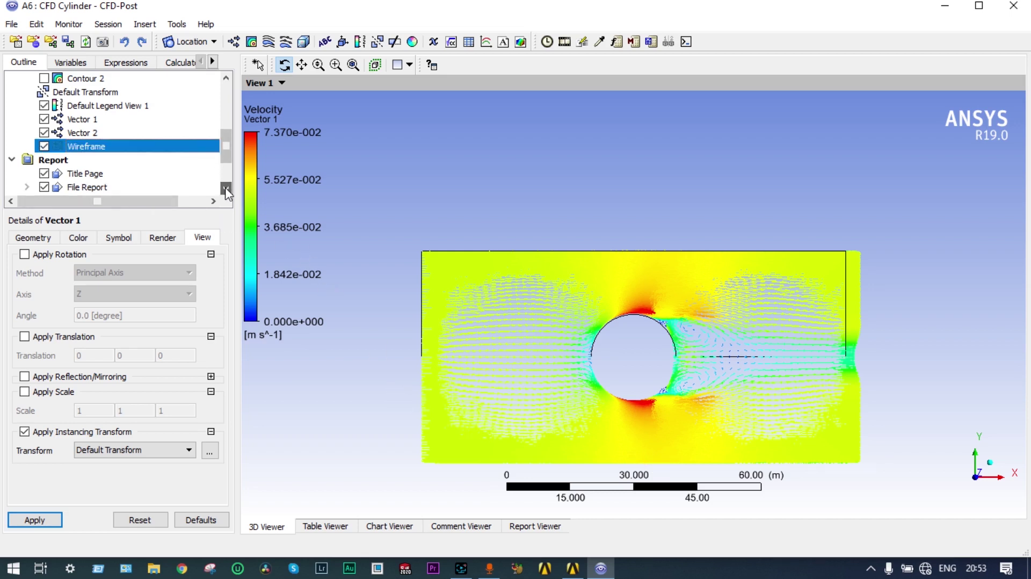
click(226, 189)
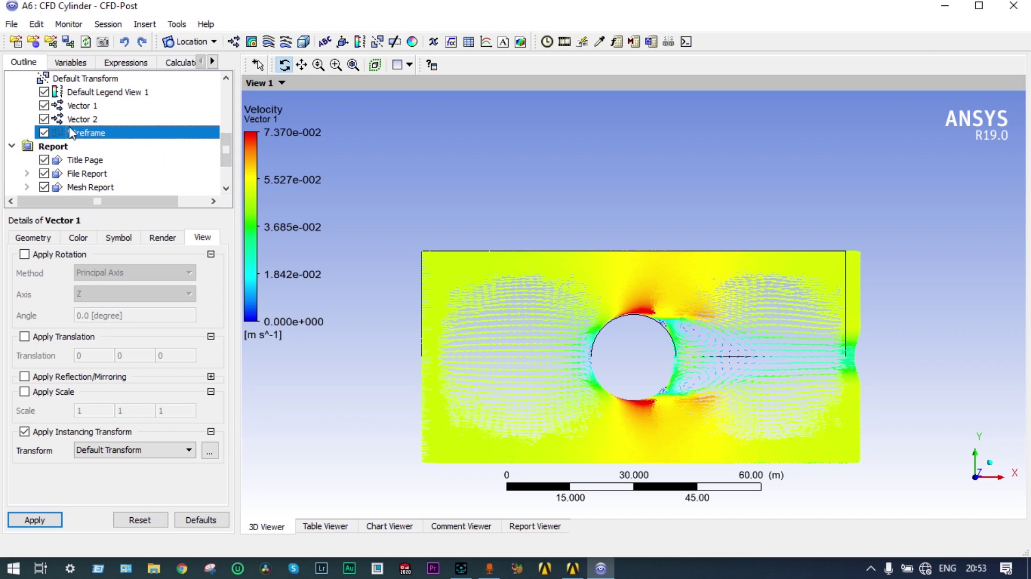
click(227, 79)
click(227, 79)
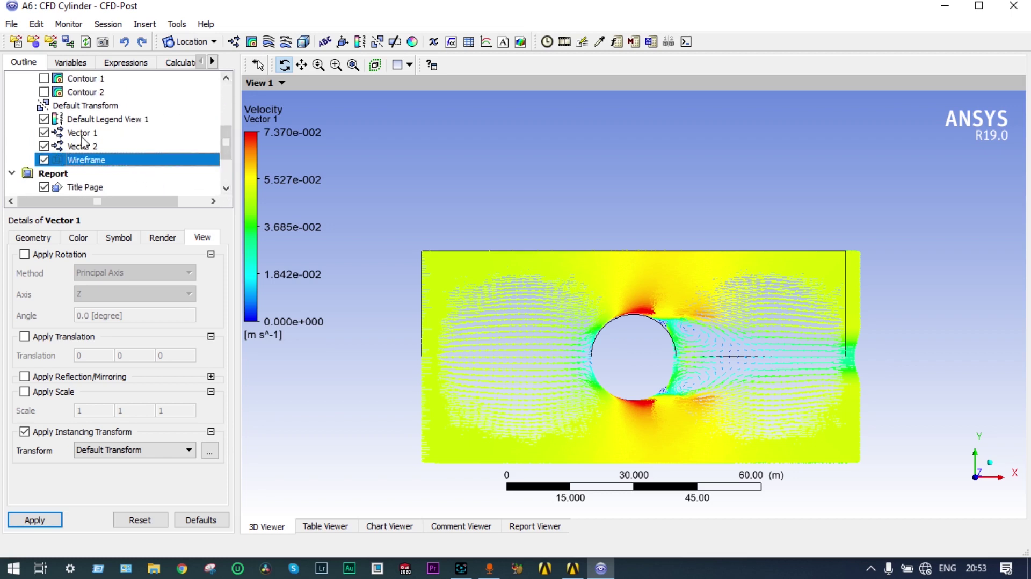
click(44, 145)
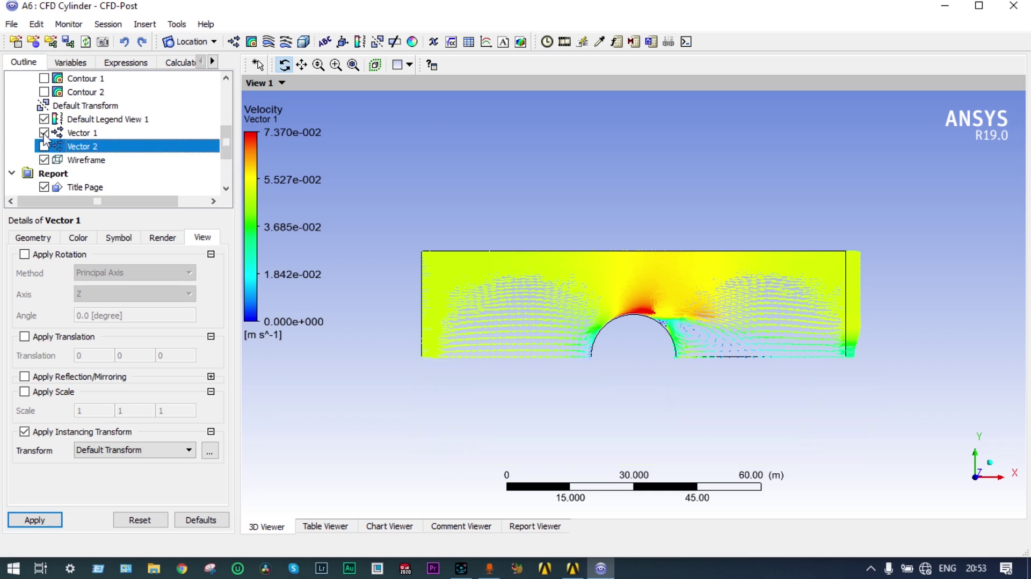
click(44, 132)
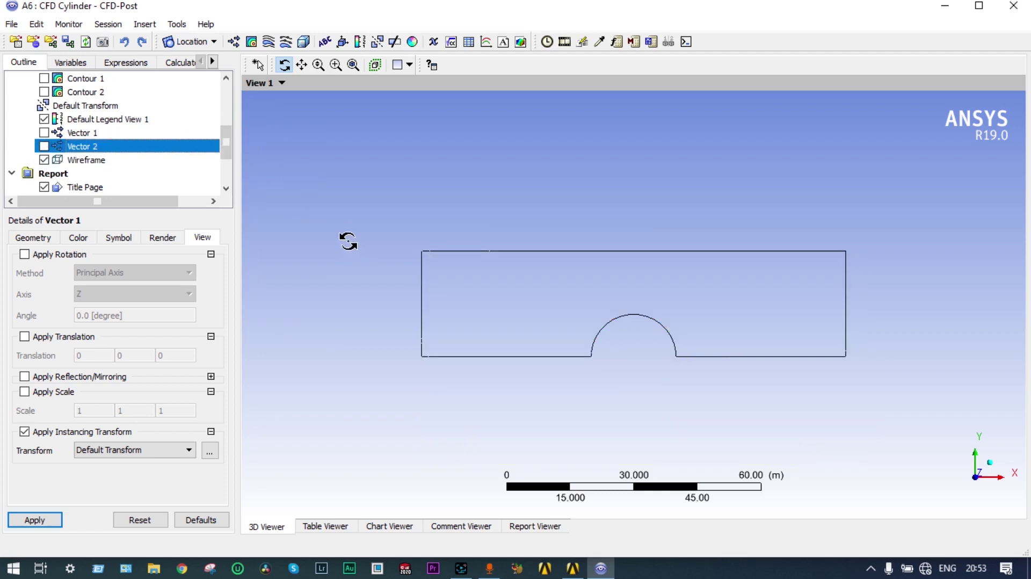
Step: Insert a 3D streamline plot named Streamline 1 starting from entry, with 25 equally spaced points and the Velocity variable
click(283, 66)
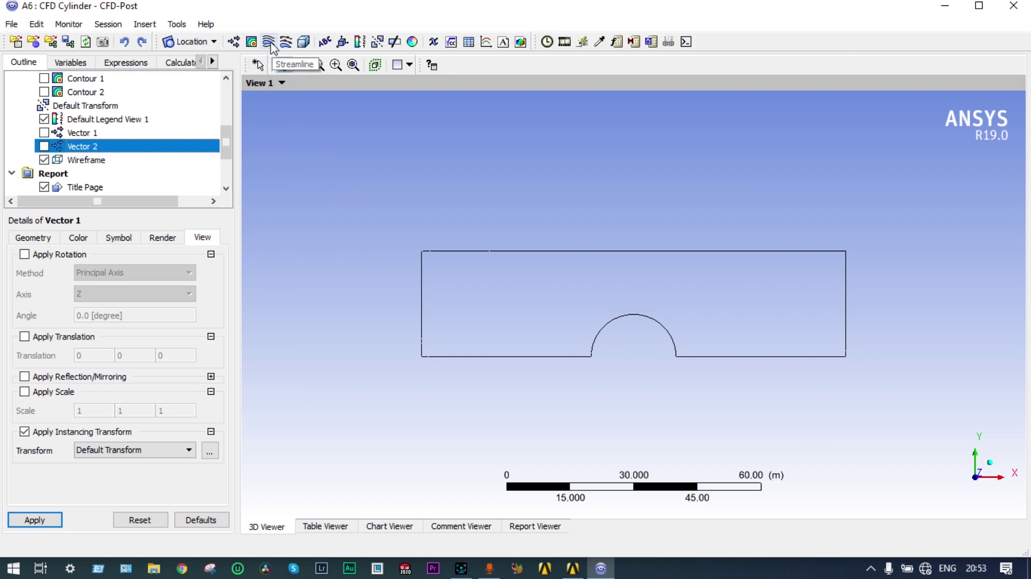
click(268, 42)
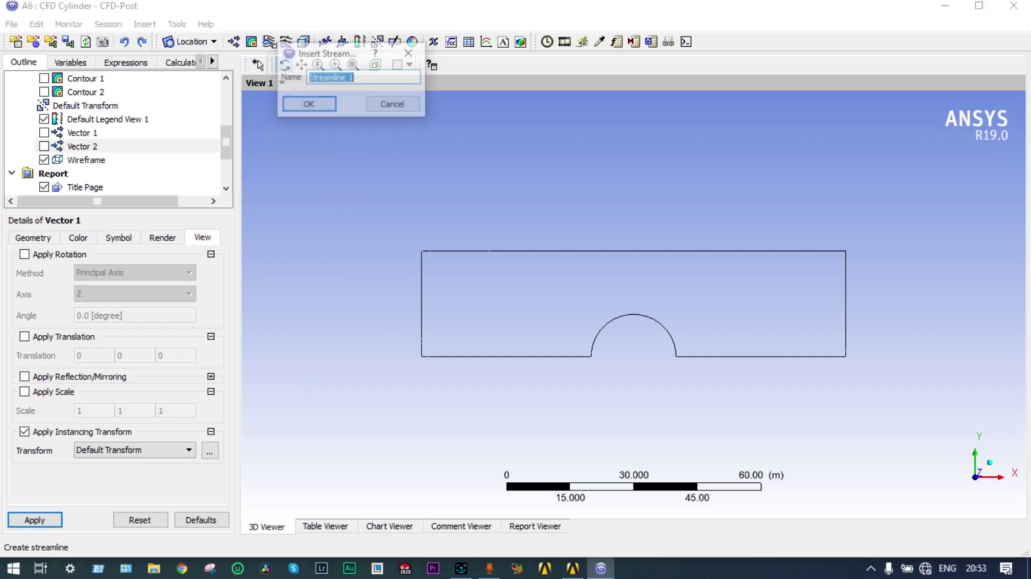
click(315, 107)
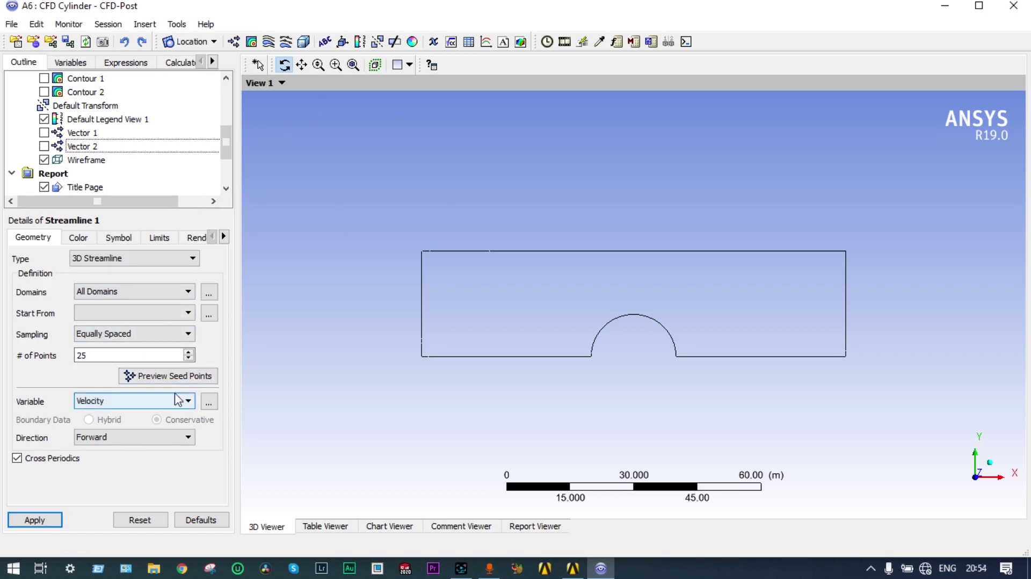
click(189, 314)
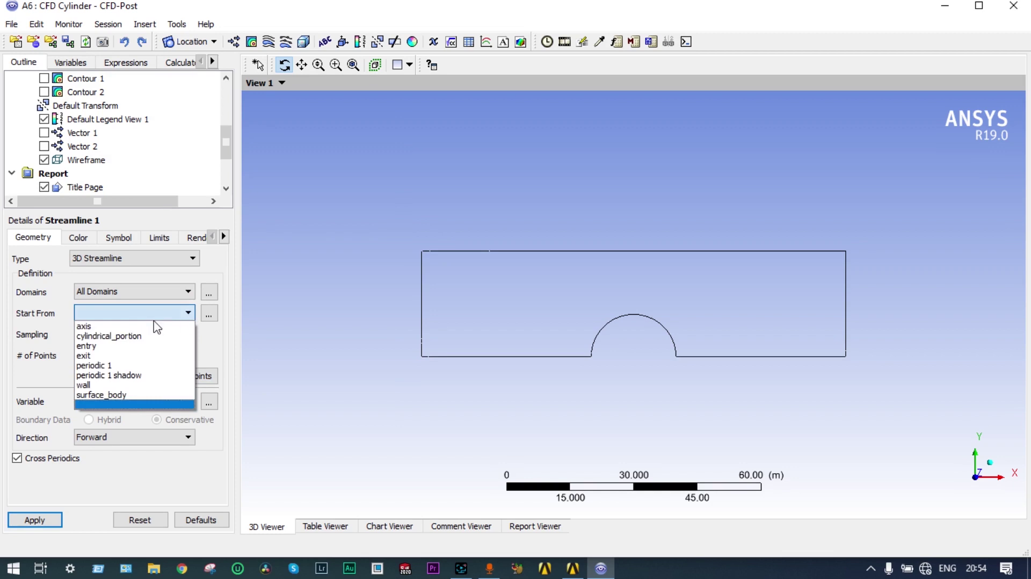
click(116, 347)
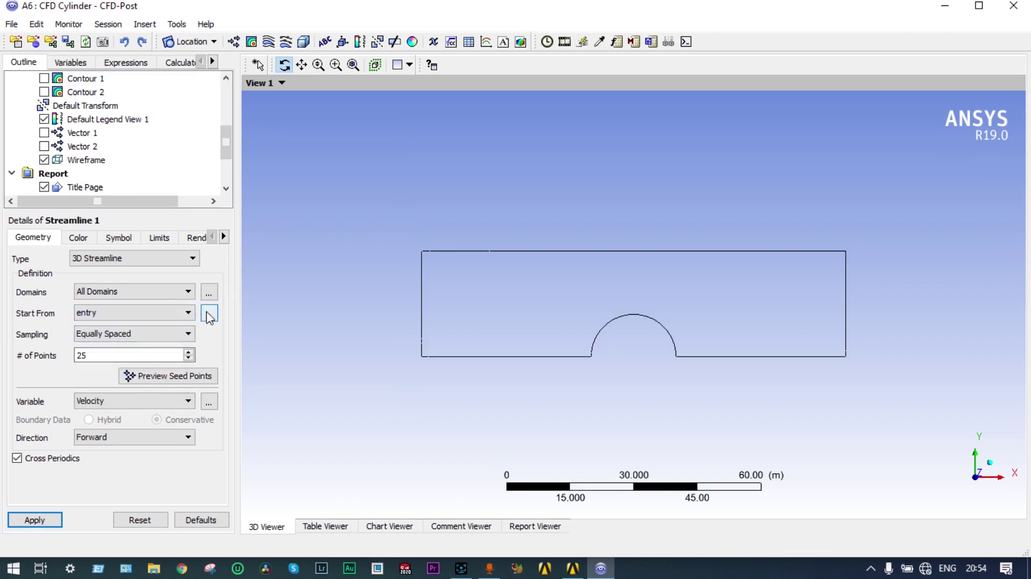
click(33, 520)
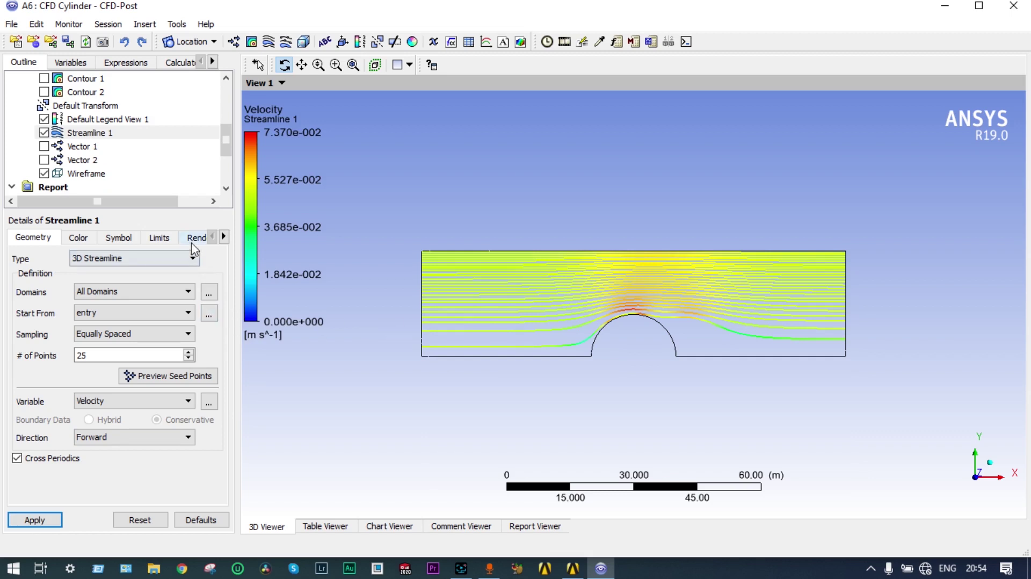
Step: Mirror the Streamline 1 plot about the ZX Plane at Y = 0.0 m
click(224, 236)
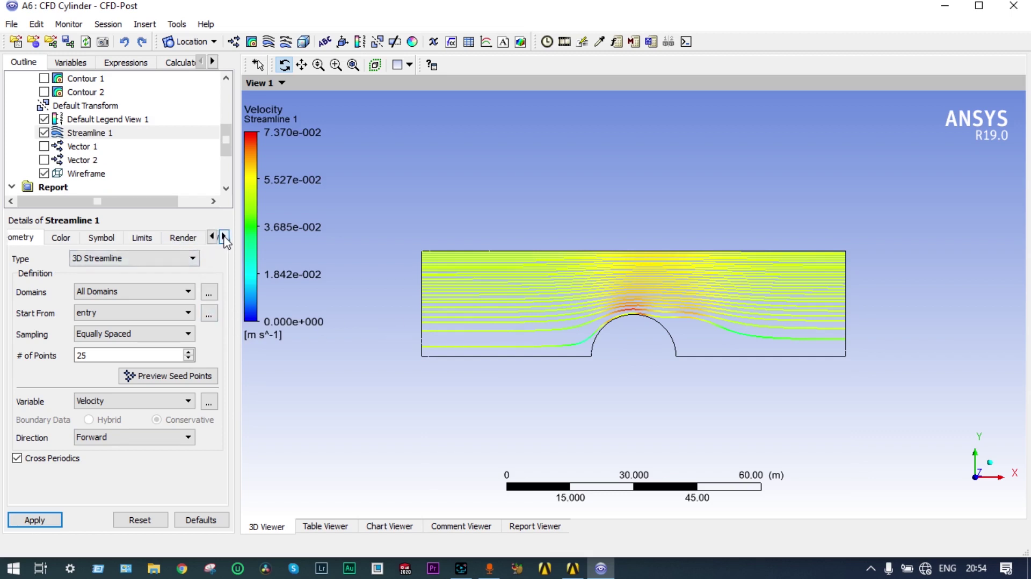
click(224, 237)
click(186, 237)
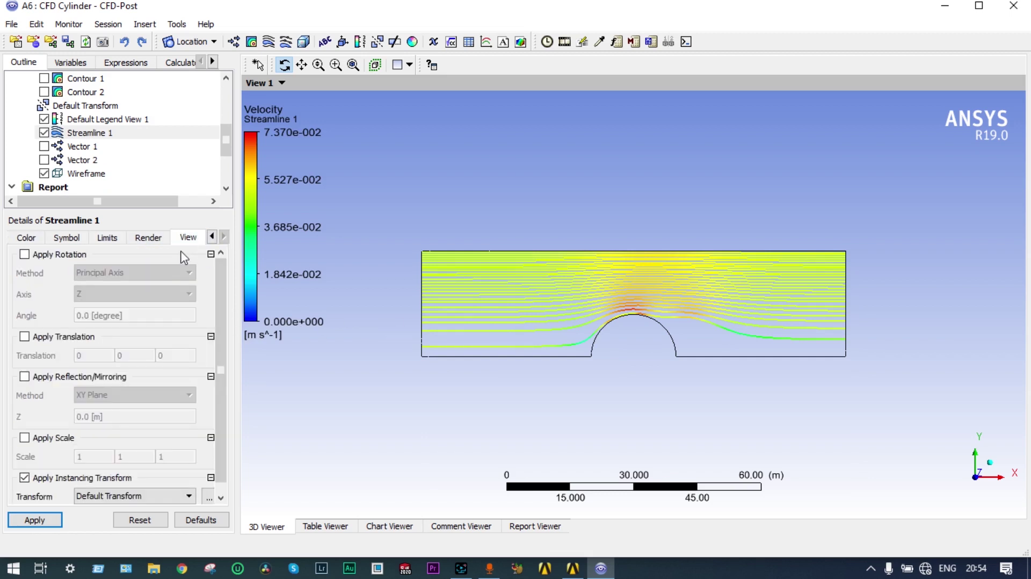
click(25, 377)
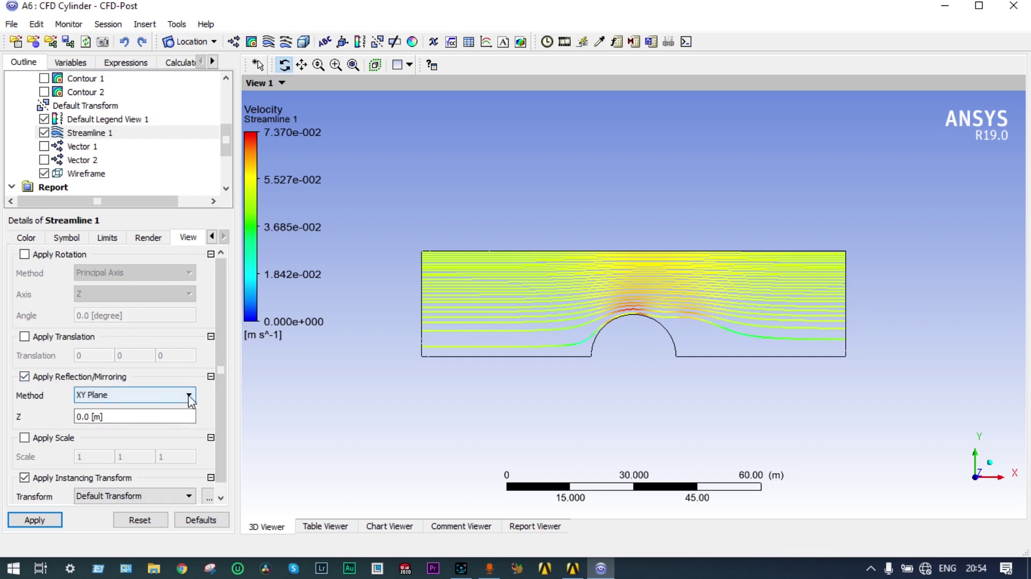
click(189, 395)
click(138, 421)
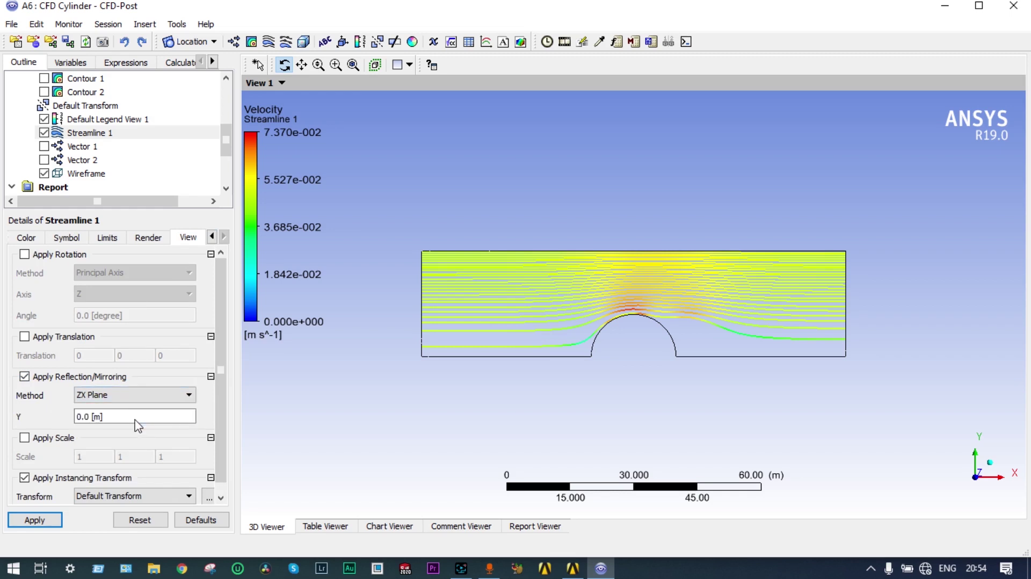
click(37, 521)
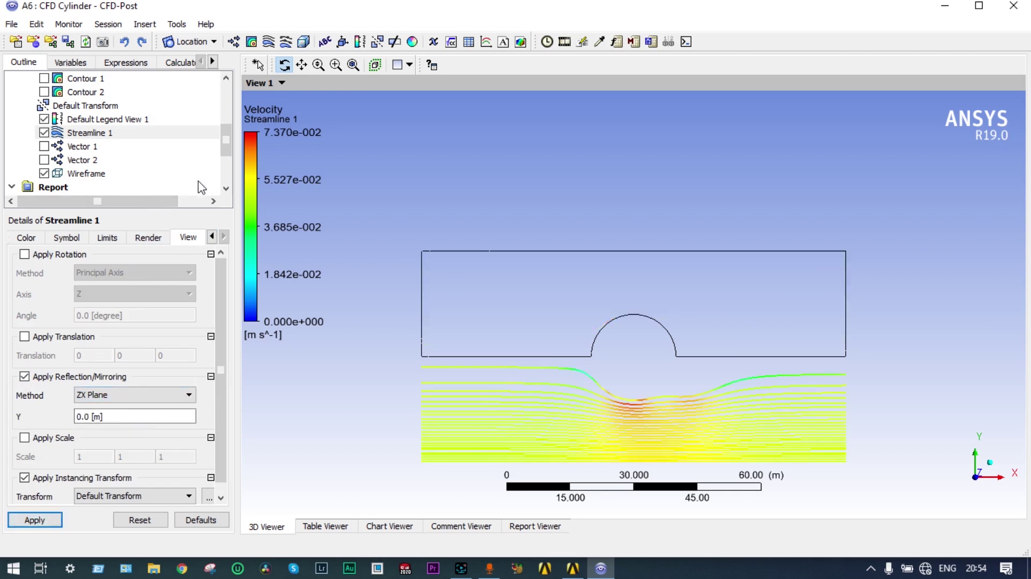
Step: Duplicate the mirrored Streamline 1 plot under the name Streamline 2
click(226, 188)
click(226, 188)
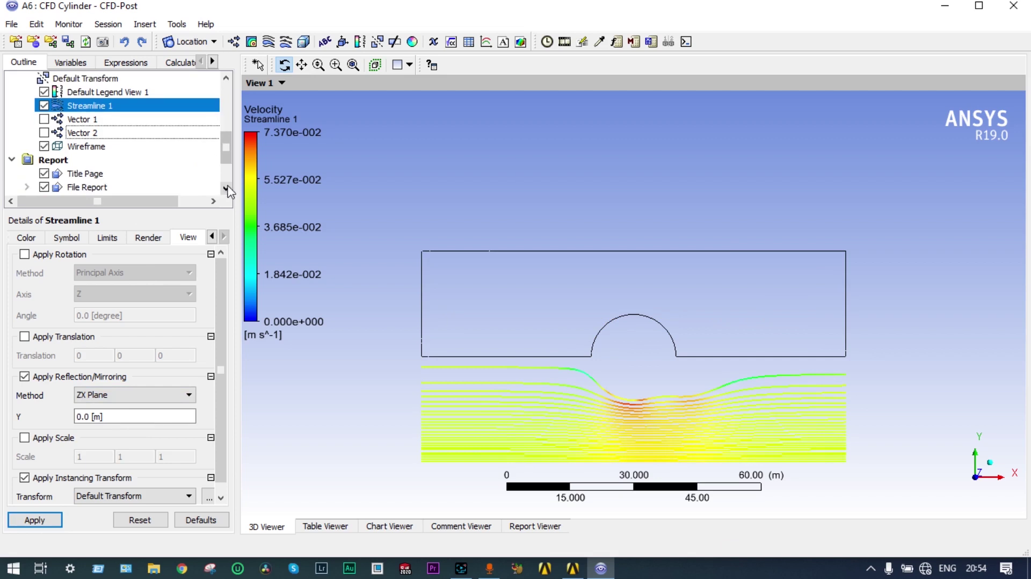
right_click(129, 110)
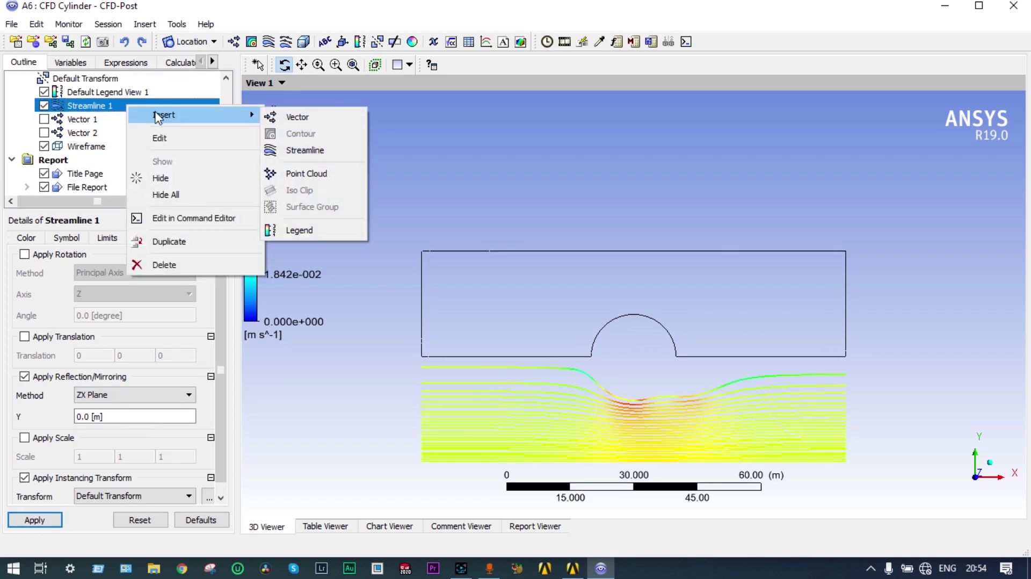
click(168, 243)
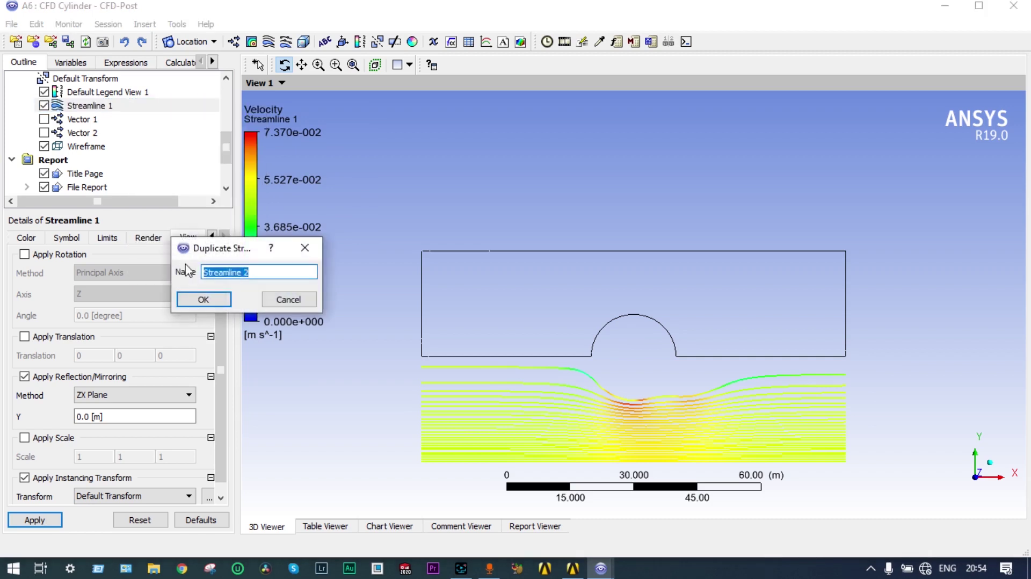
click(203, 300)
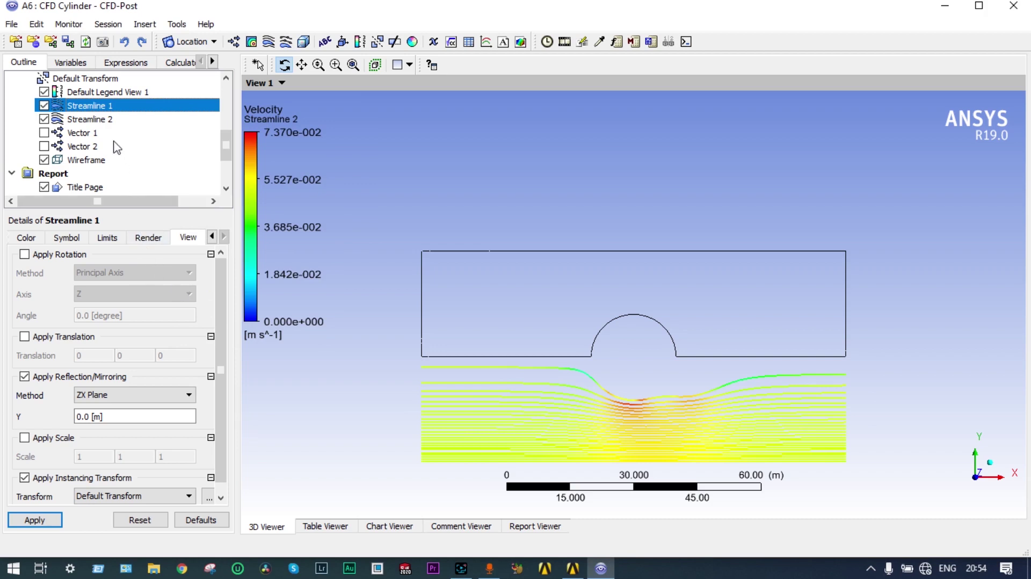
Step: Turn off reflection/mirroring for Streamline 1 and hide the wireframe, leaving the two streamline plots displayed
click(106, 121)
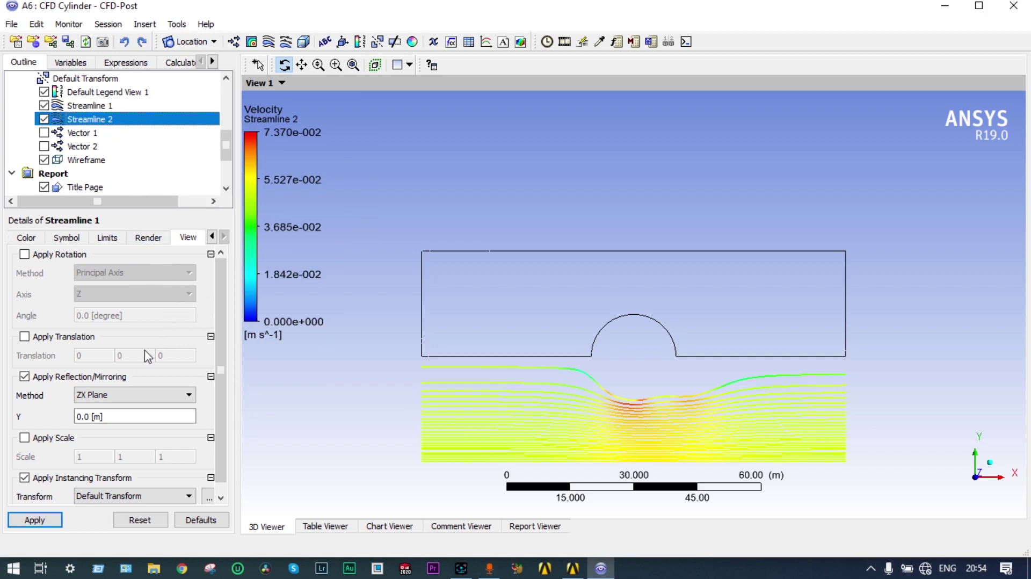
click(25, 377)
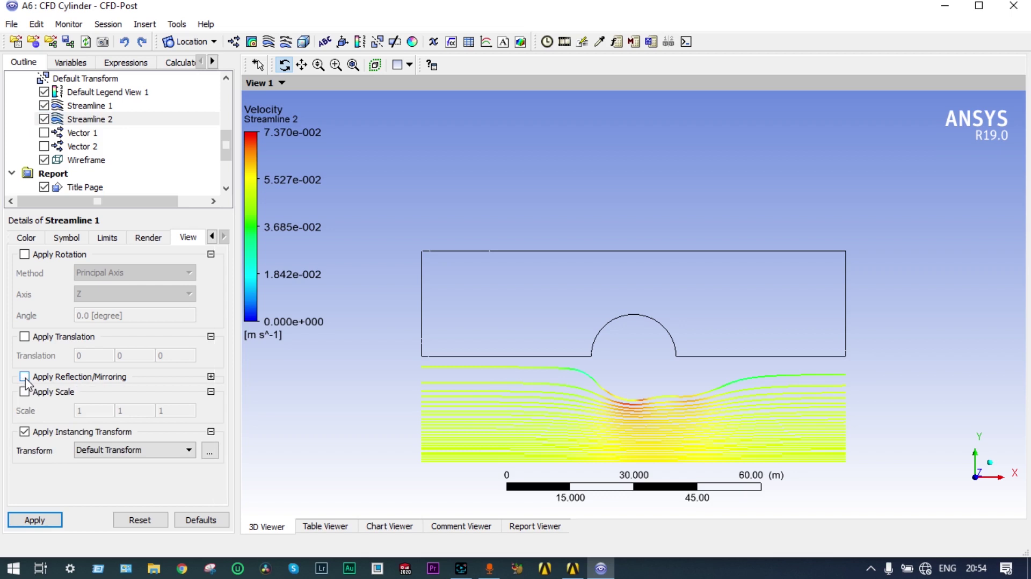
click(34, 519)
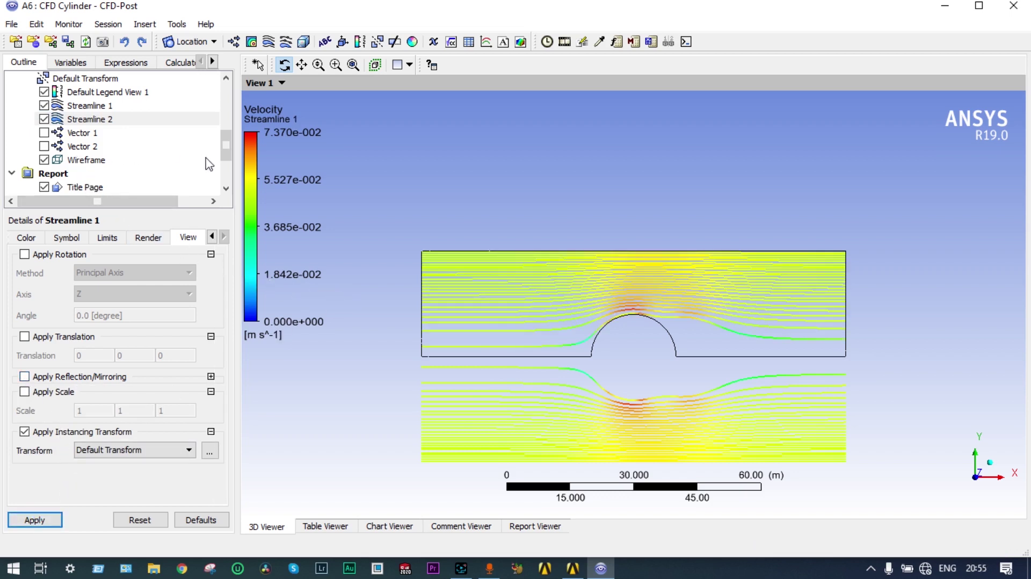
click(227, 188)
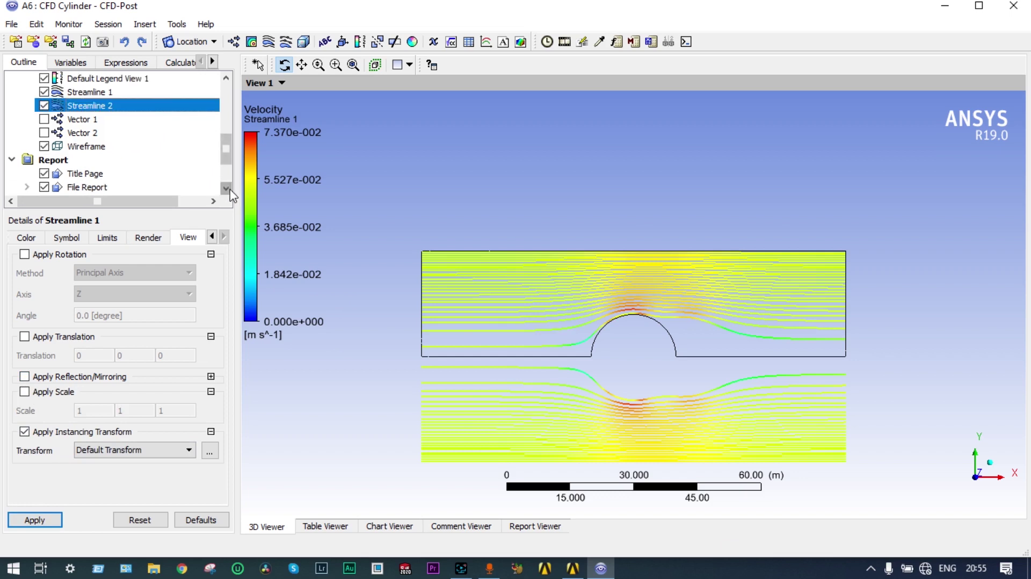
click(44, 146)
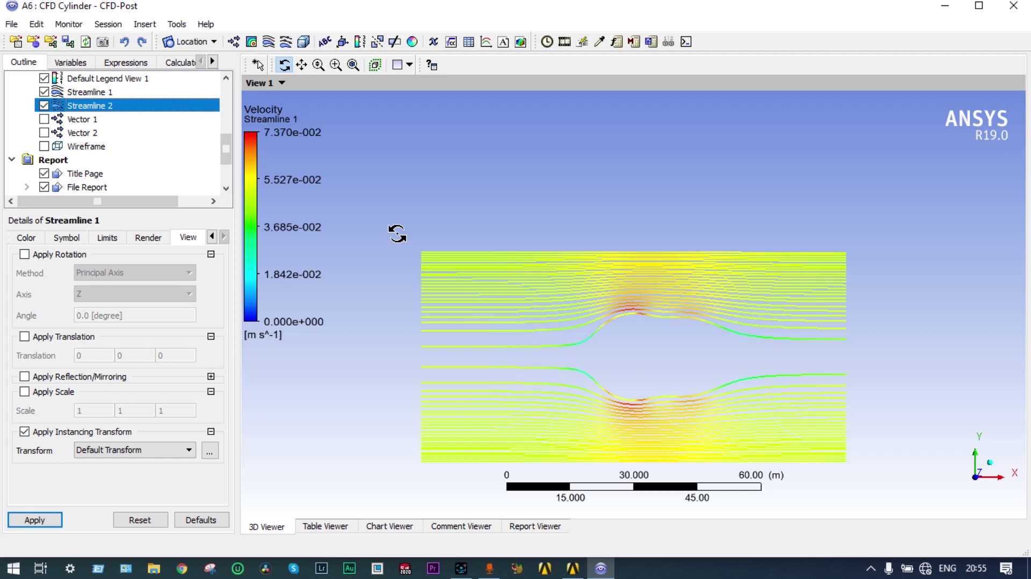
Step: Set up a quick animation of Streamline 1 and Streamline 2 with a near-slowest speed and 2 repeats, and play it
click(566, 43)
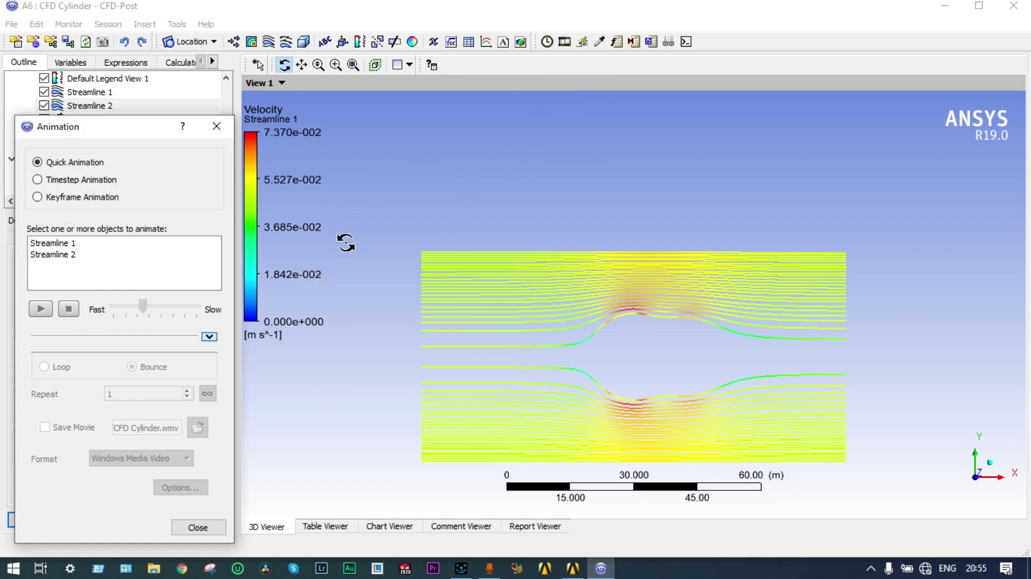
click(70, 256)
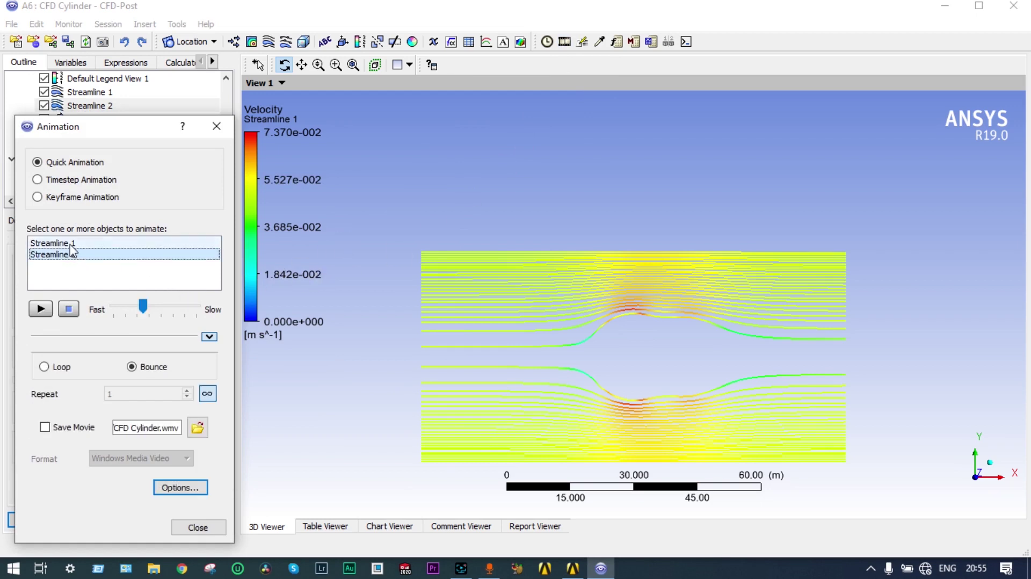
click(70, 245)
ctrl+click(74, 255)
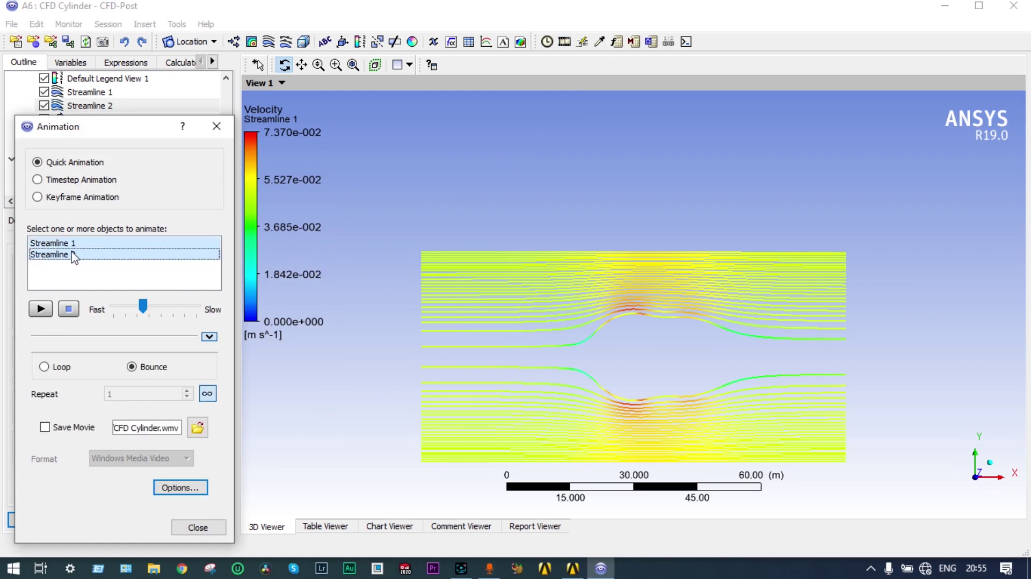
drag(139, 304, 189, 311)
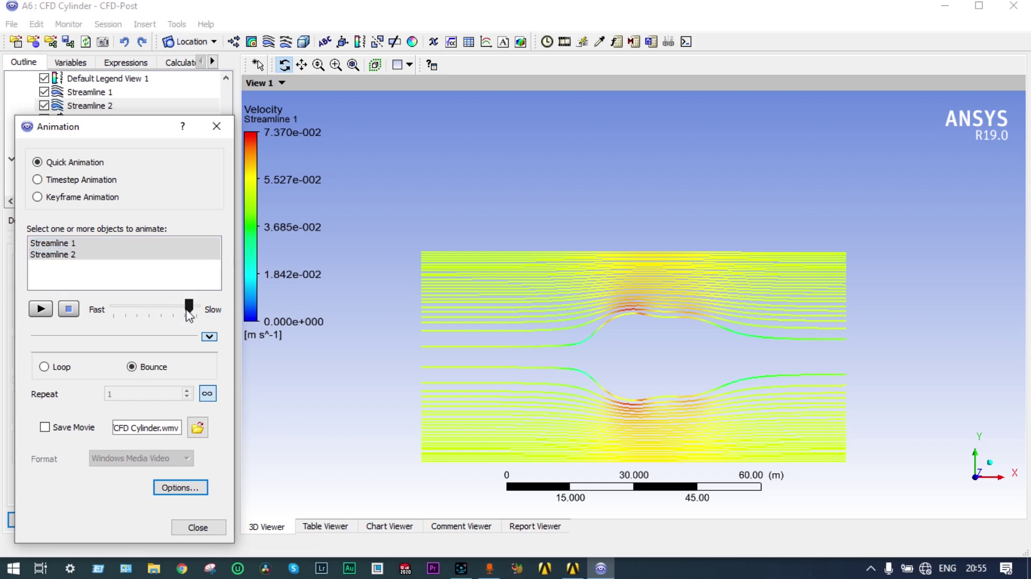
click(207, 398)
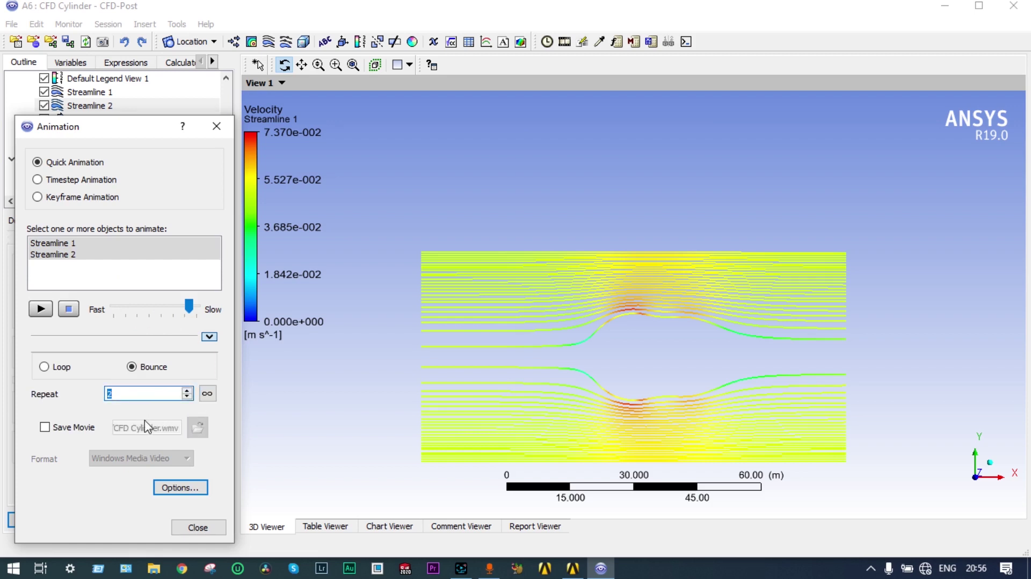
click(41, 310)
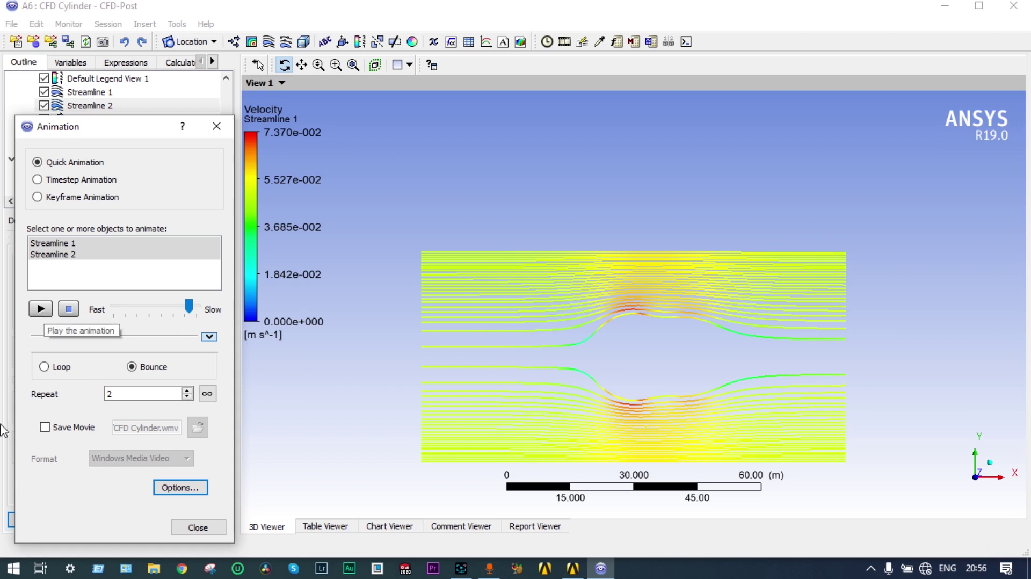
Step: Configure the animation options with symbol size 2.0, Fish3D symbols, spacing 0.815 and a white background
click(173, 488)
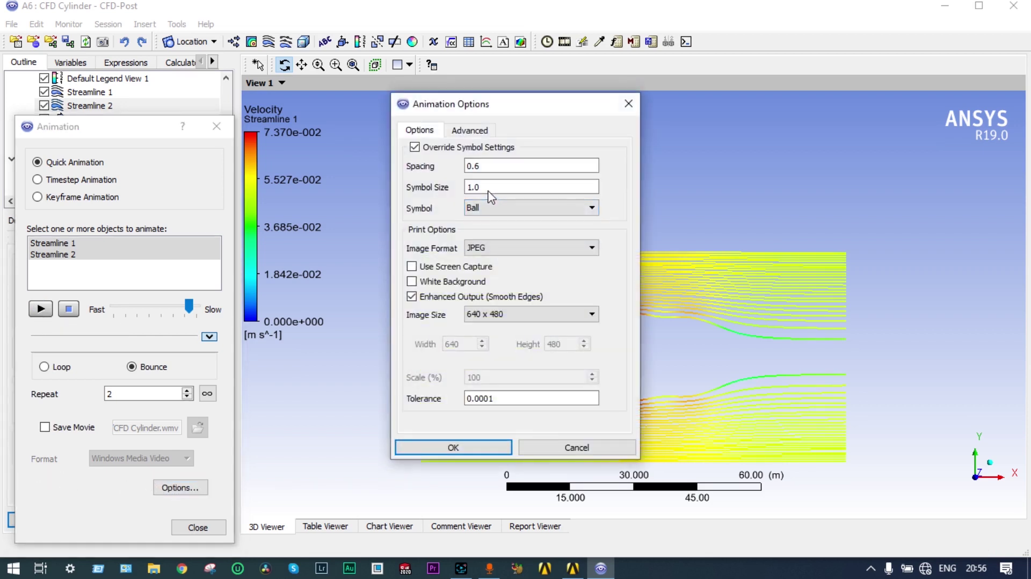
double_click(486, 187)
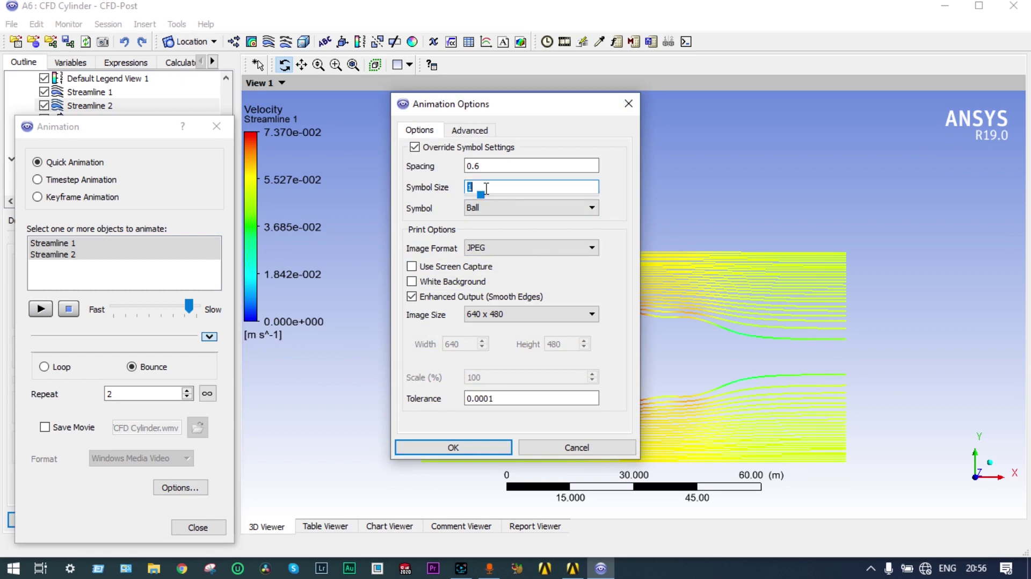
click(515, 197)
click(487, 188)
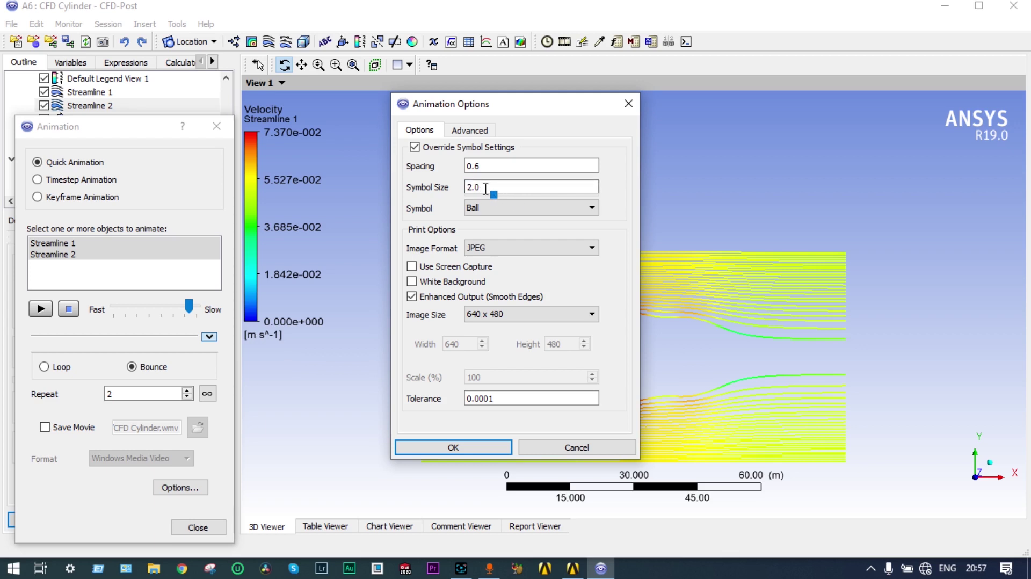
click(591, 208)
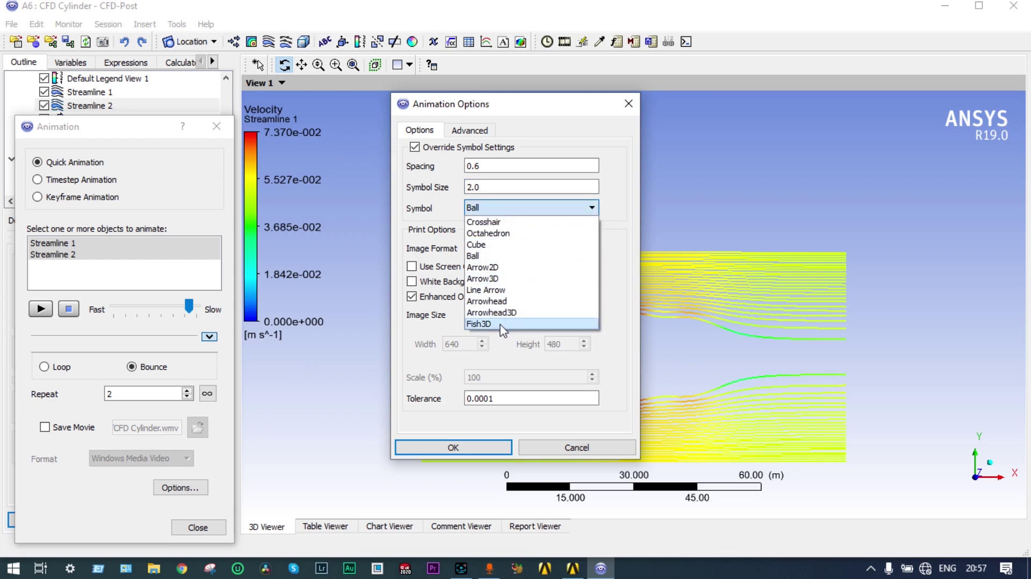
click(500, 324)
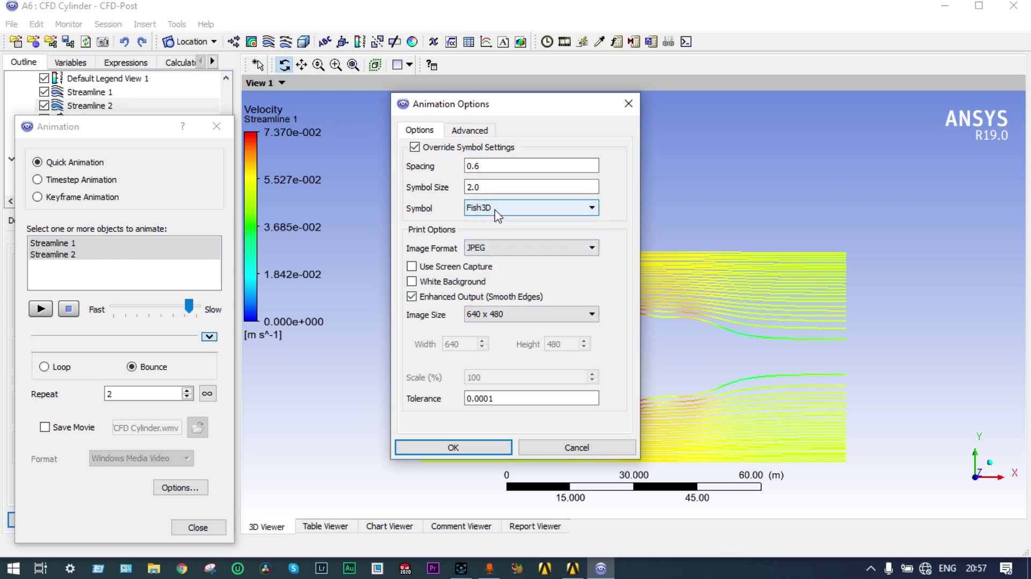
click(484, 166)
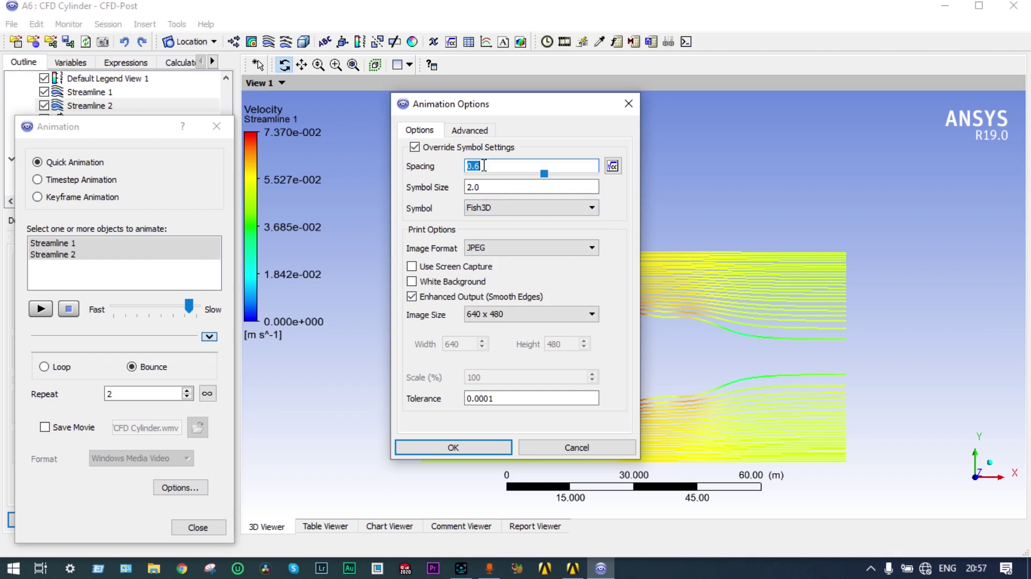
drag(546, 172, 573, 175)
click(412, 281)
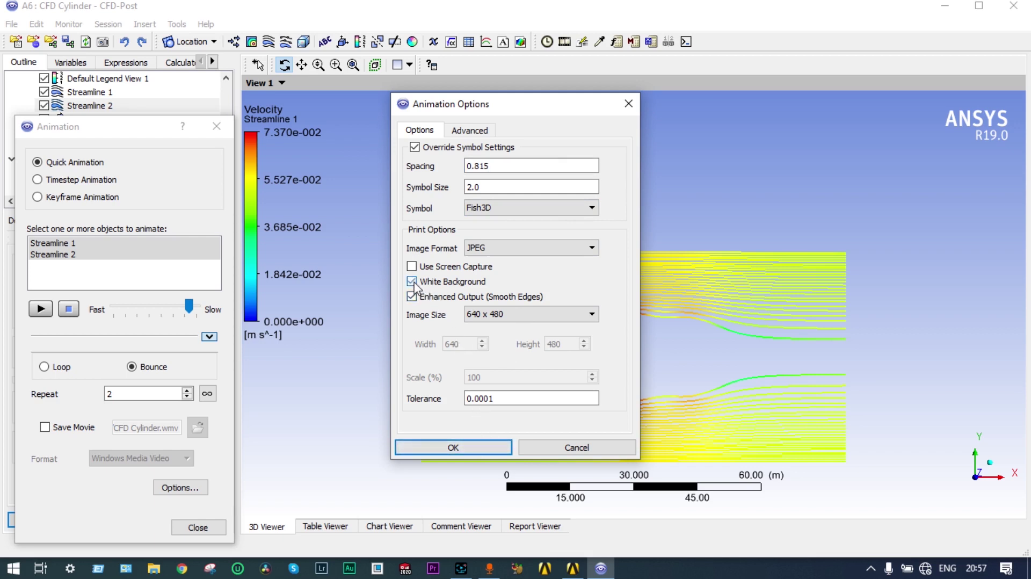
click(477, 447)
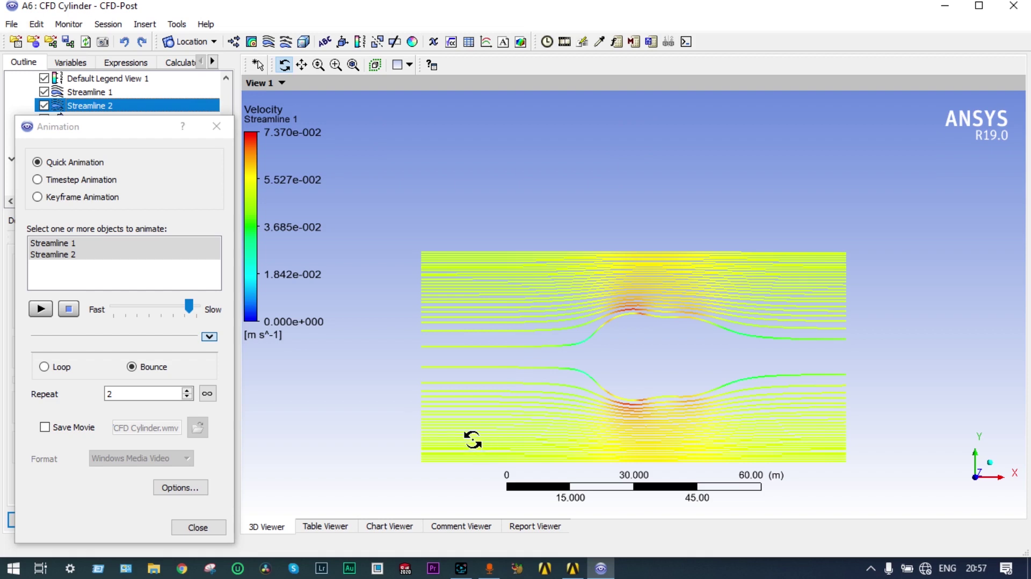
Step: Play the streamline animation and save it as the Windows Media Video CFD Cylinder.wmv in the user profile folder
click(41, 308)
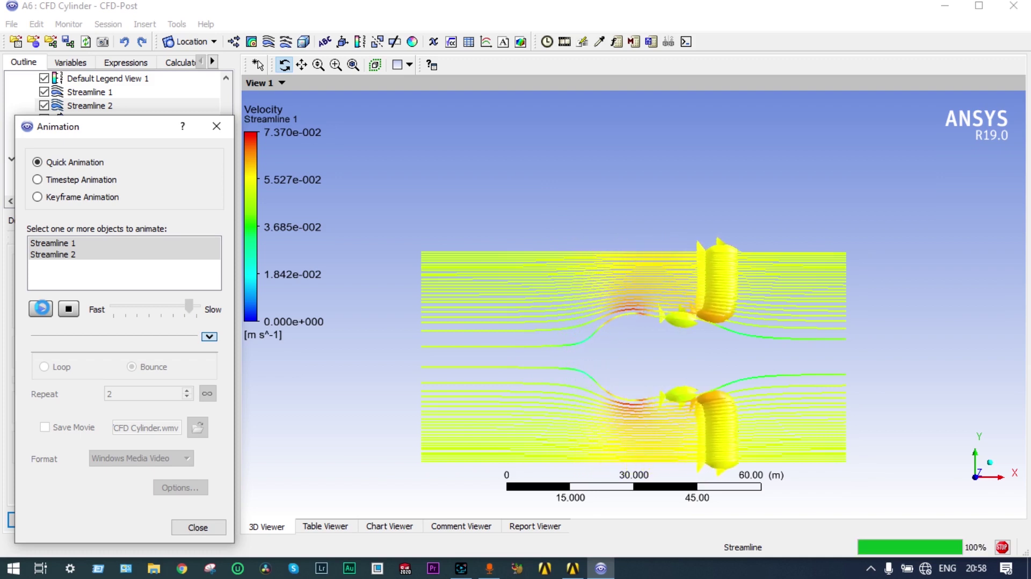
click(40, 308)
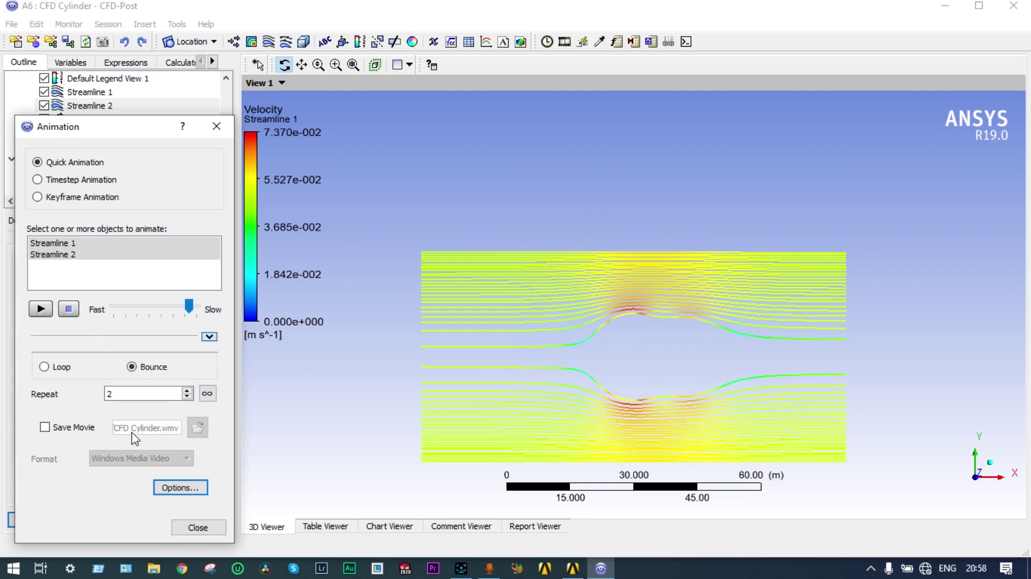
click(45, 427)
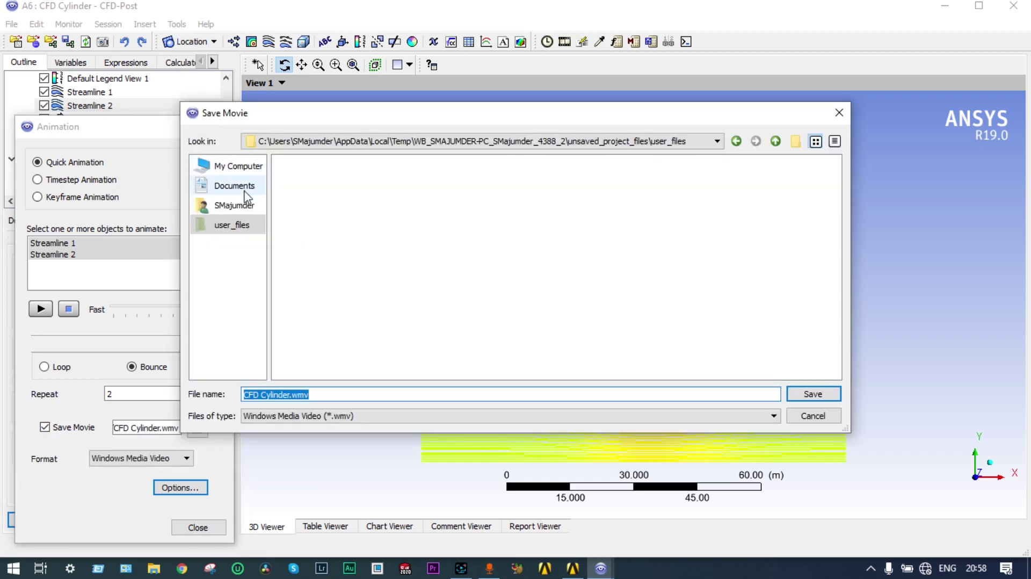
click(237, 206)
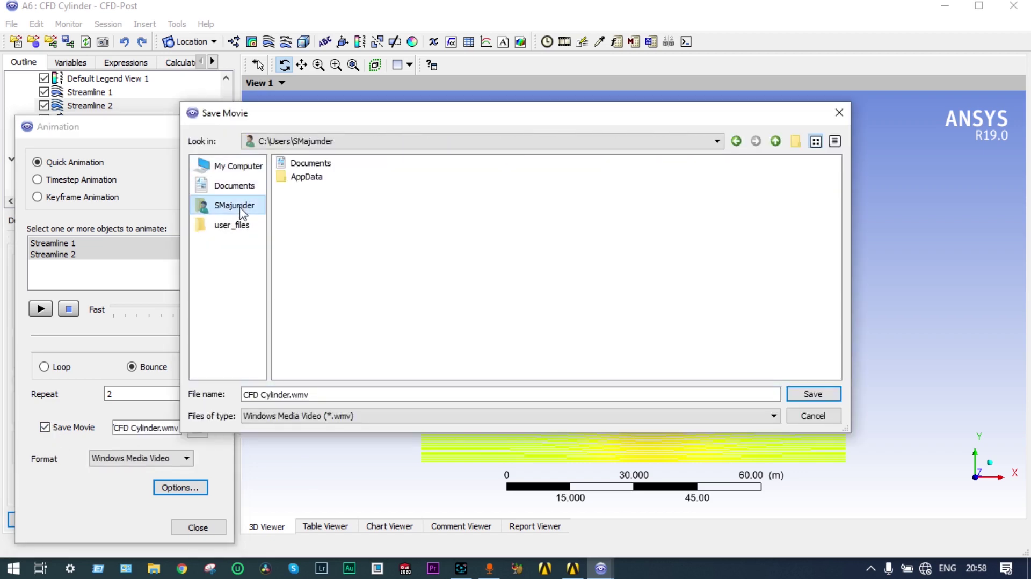
key(Return)
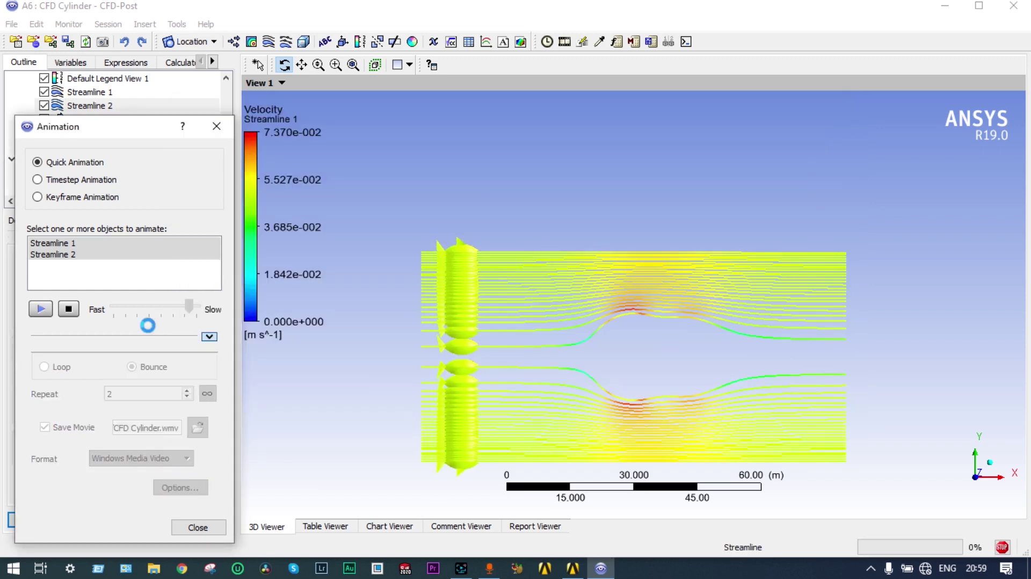